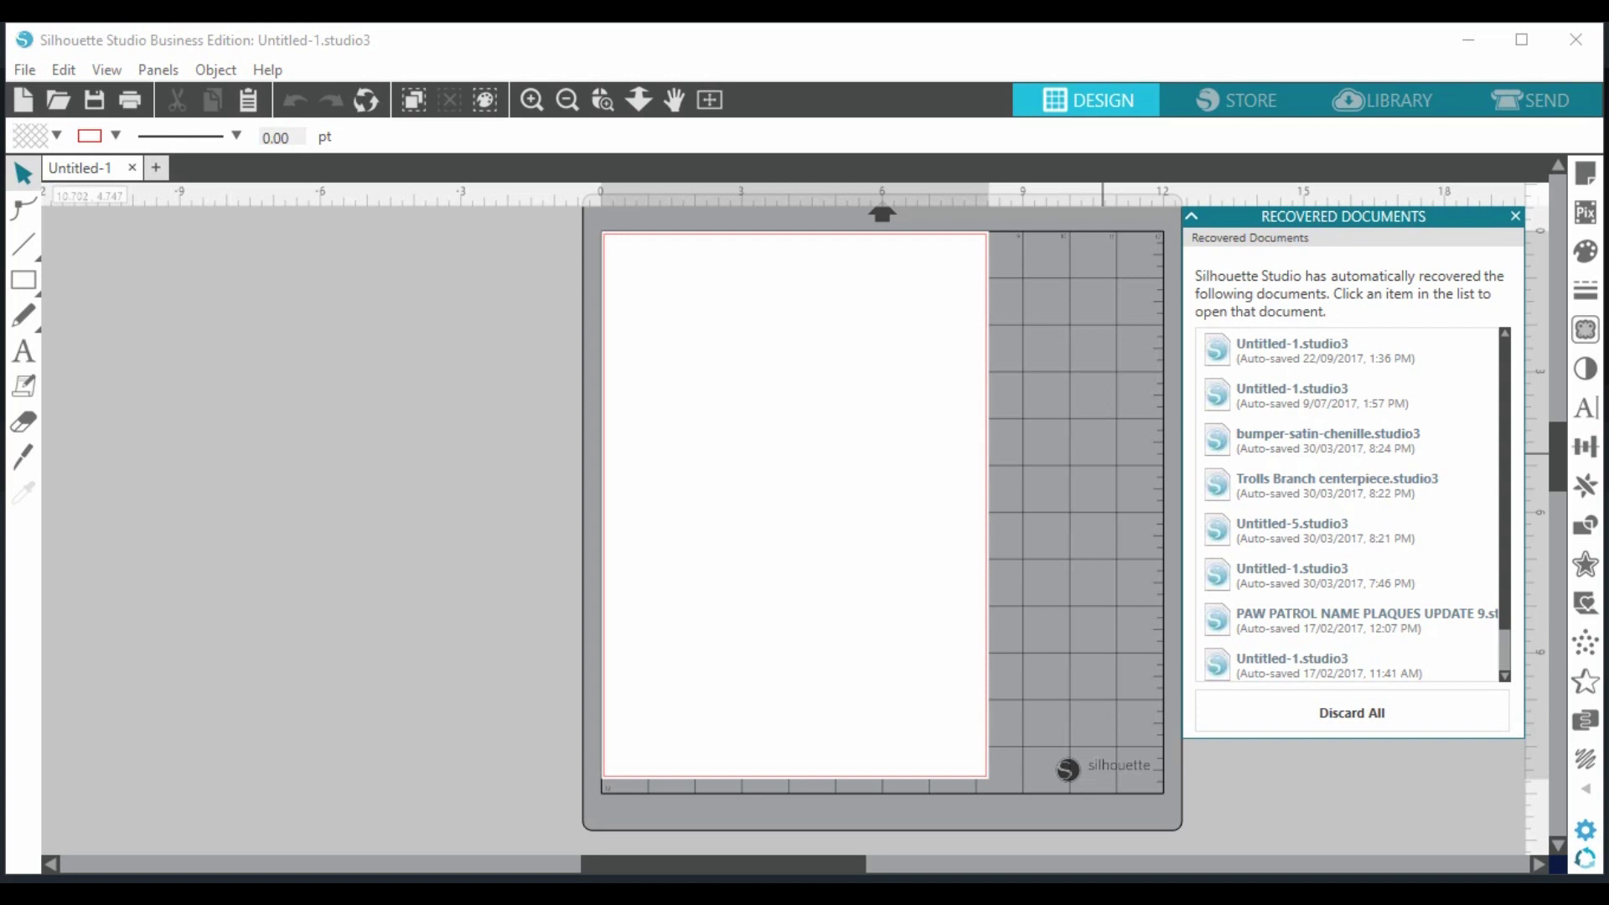
- Extract the CAPRI TRANSPARENT PNG zip archive on the desktop into a folder of the same name
left_click(1302, 522)
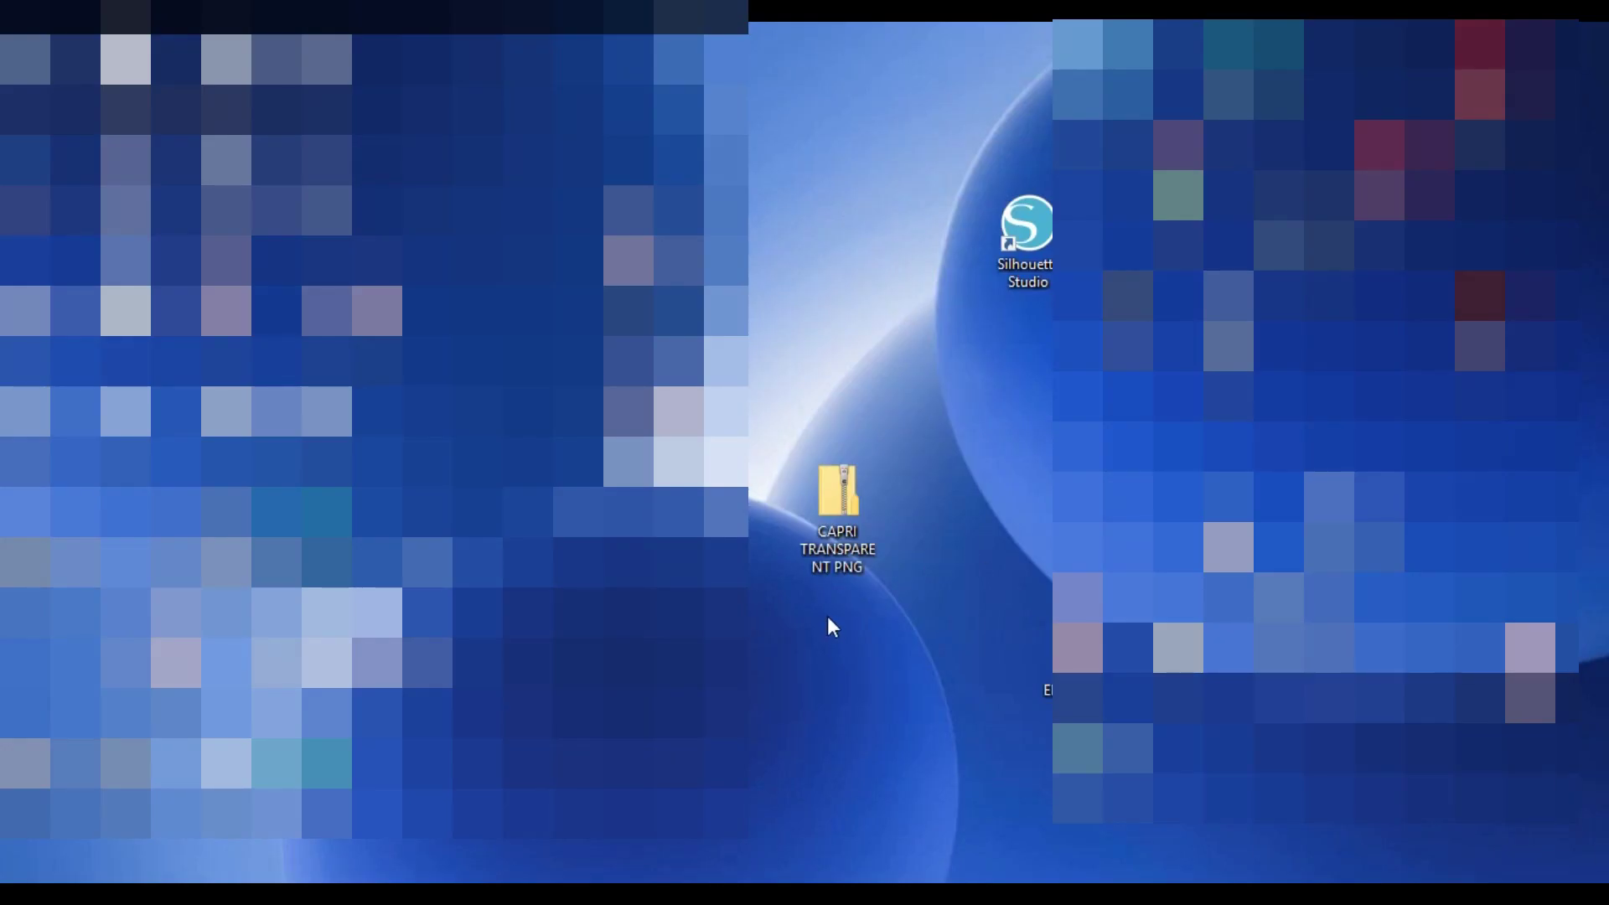
right_click(814, 552)
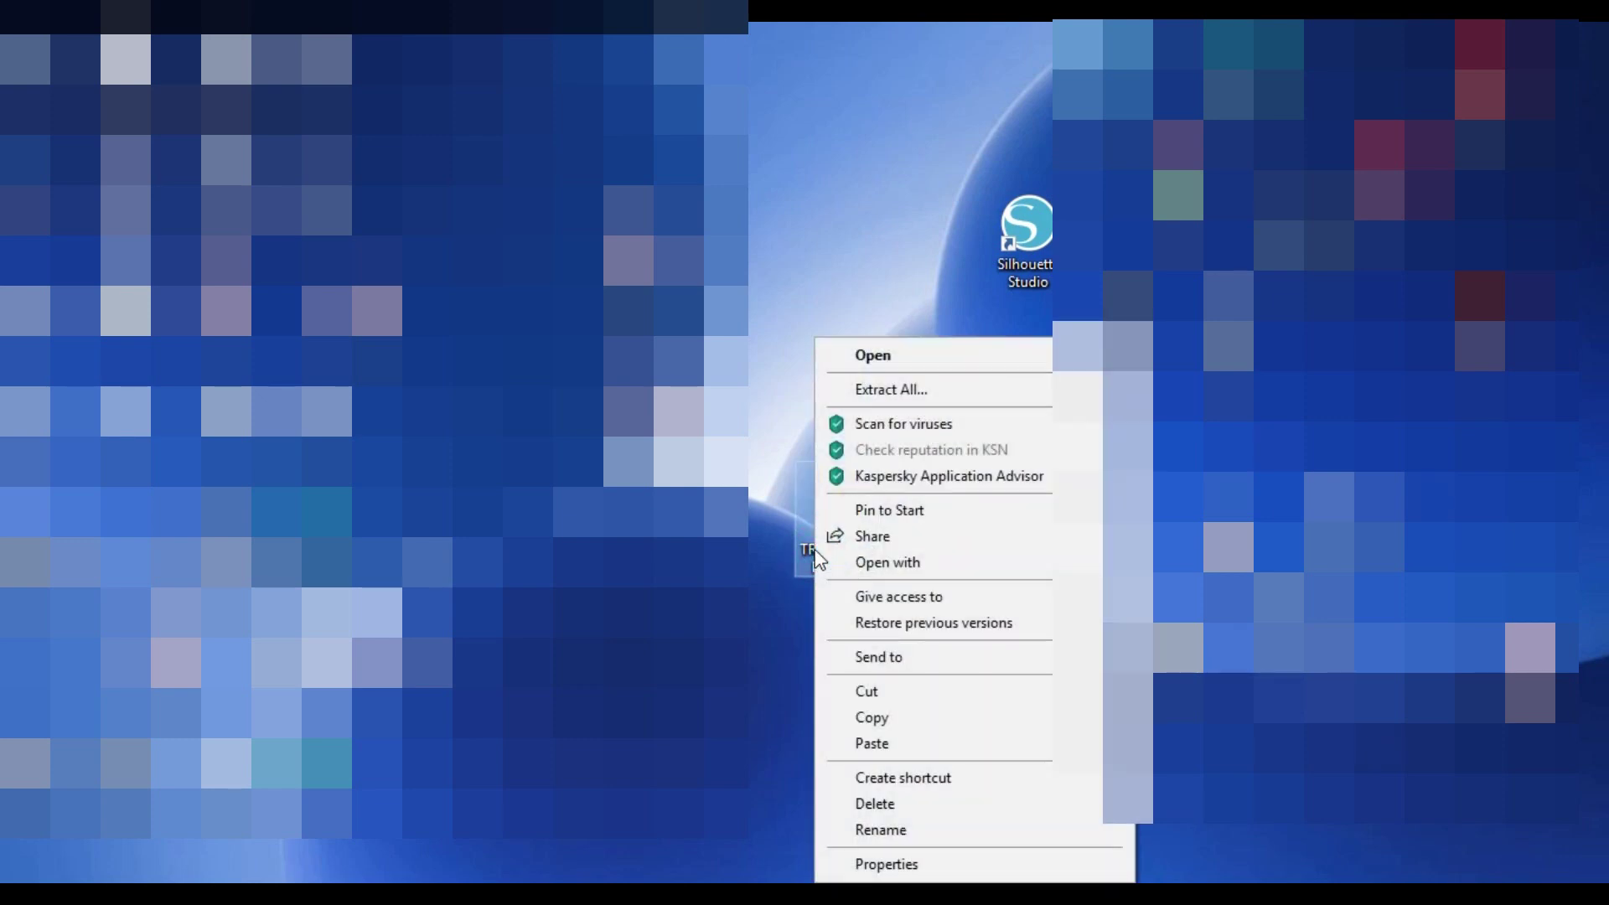
left_click(907, 388)
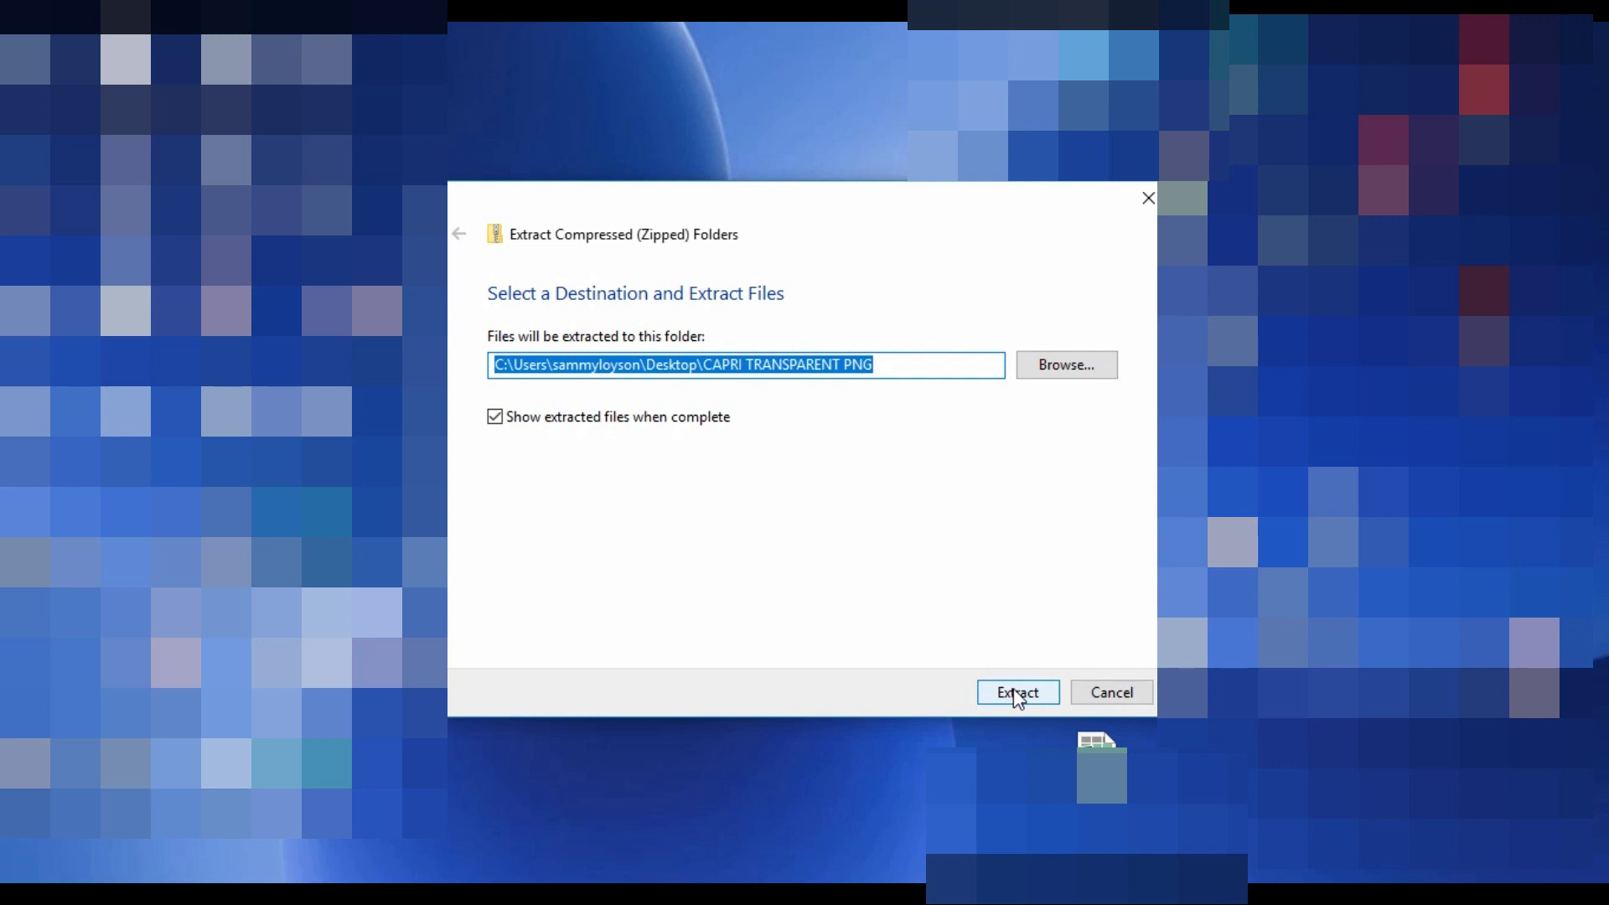
left_click(1016, 696)
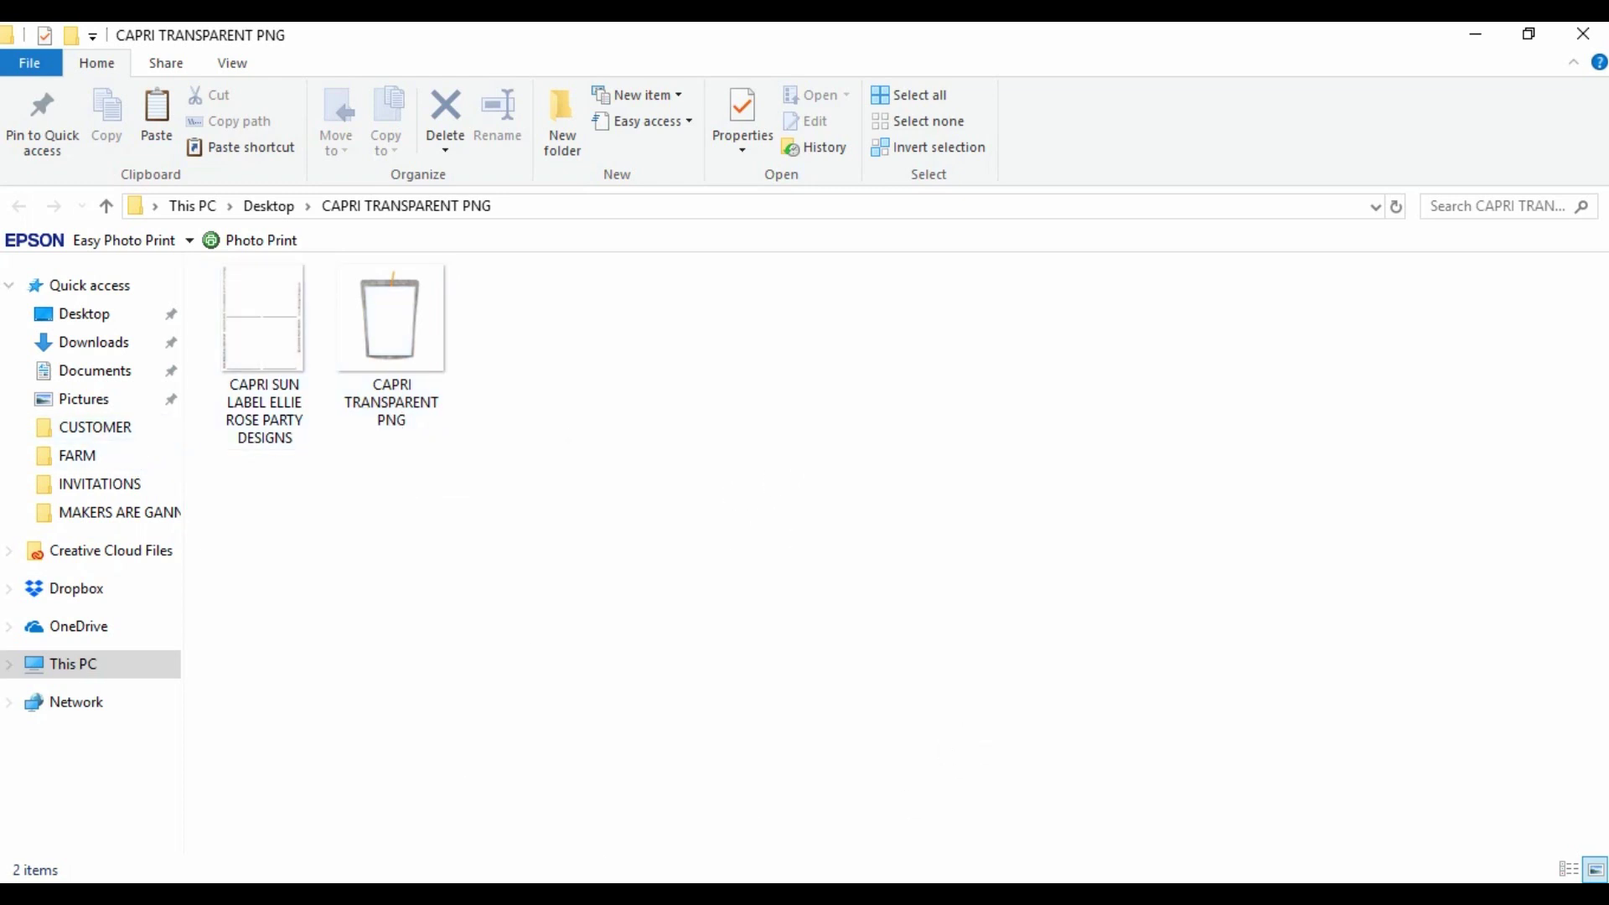
- Switch to Silhouette Studio and open the TEMPLATES subfolder under TEMPLATES SHAPES in the library
key("alt+Tab")
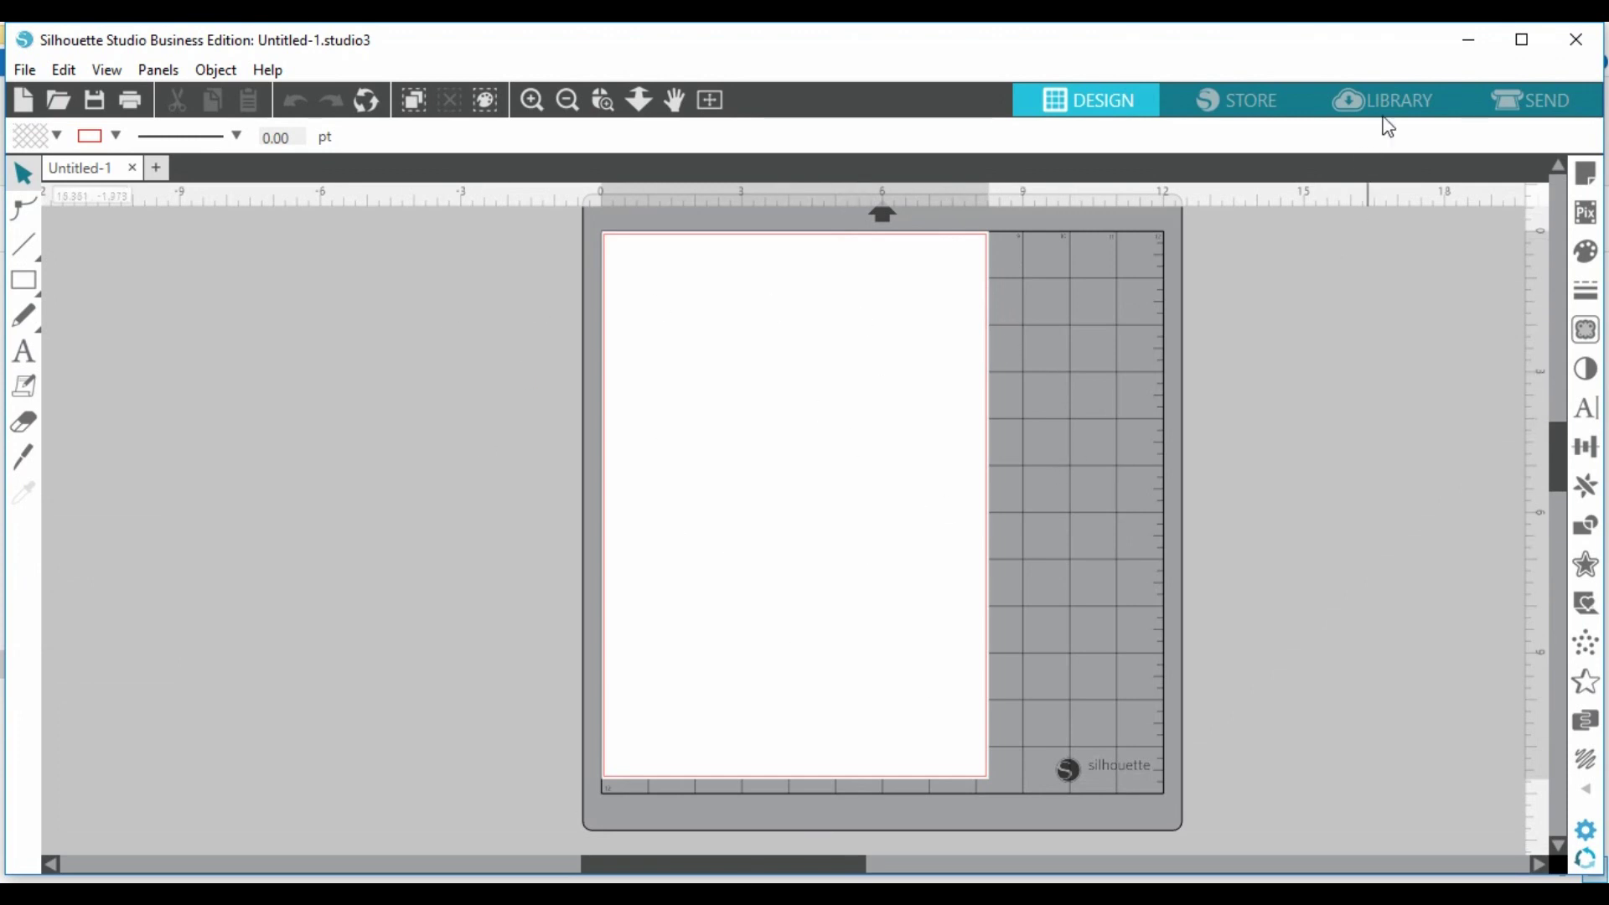
left_click(1384, 108)
scroll(266, 524, "up", 10)
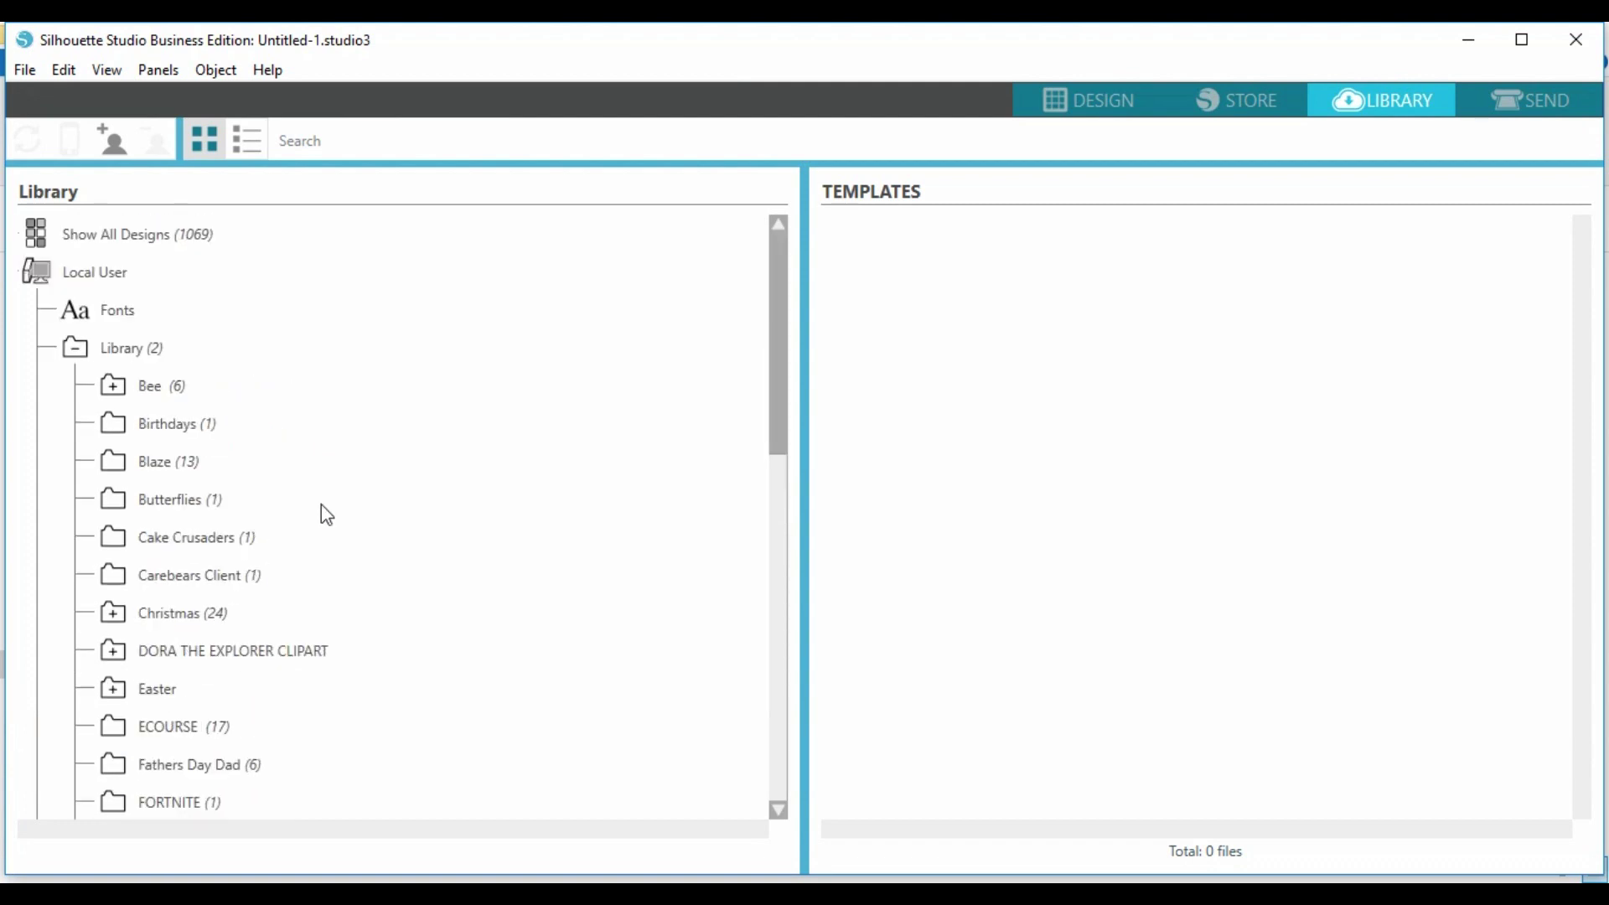
right_click(124, 345)
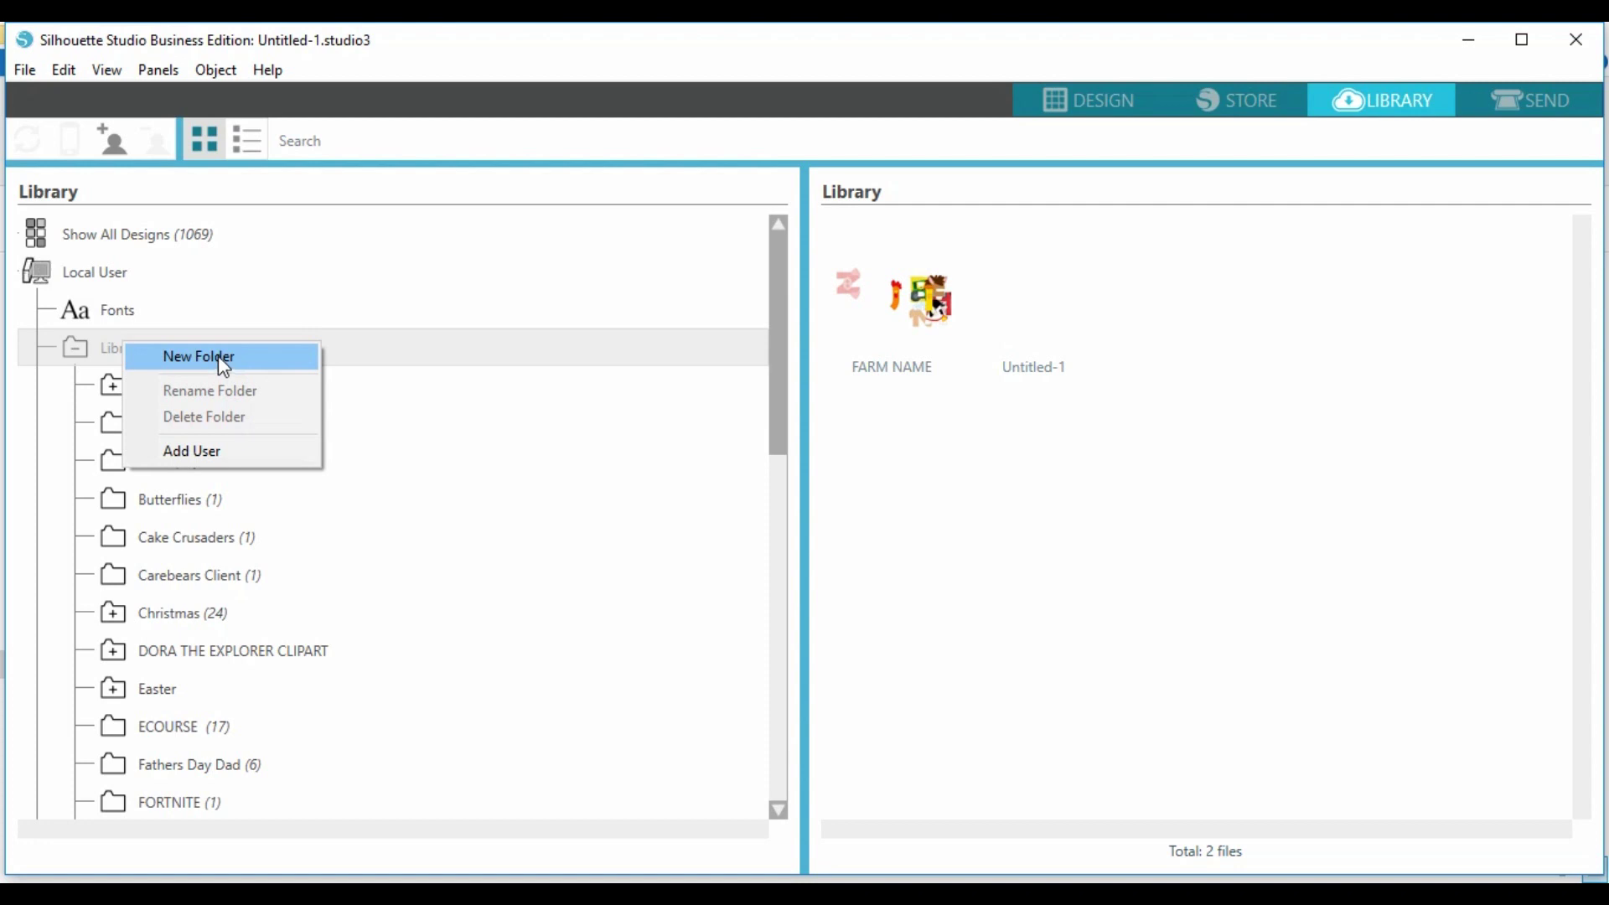
left_click(446, 352)
scroll(266, 532, "down", 5)
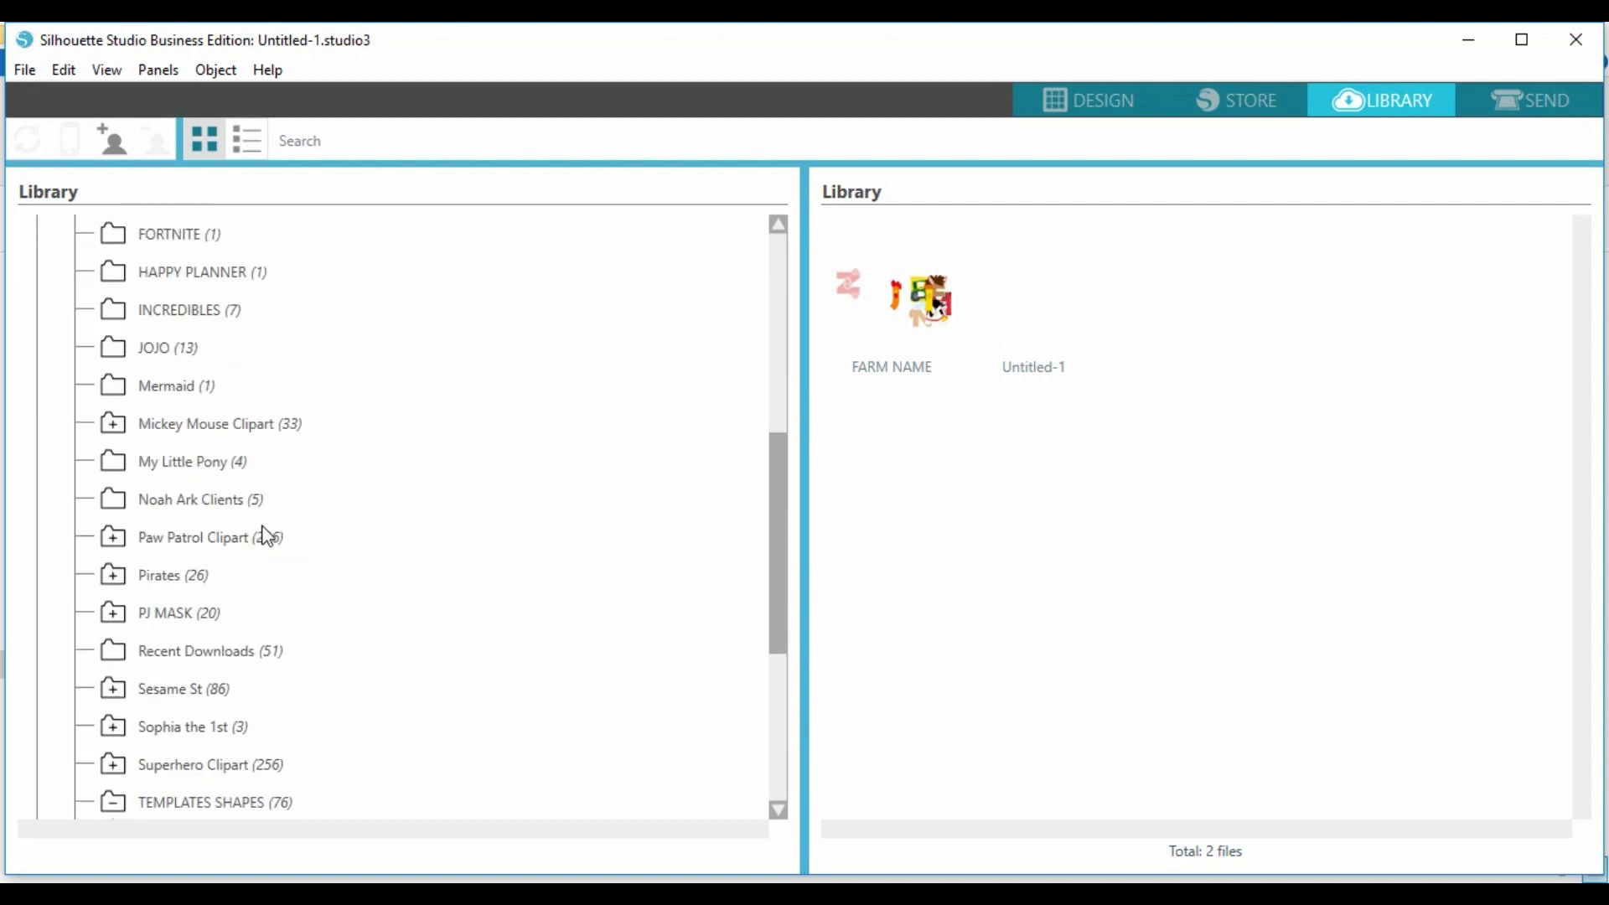
scroll(265, 537, "down", 3)
left_click(220, 556)
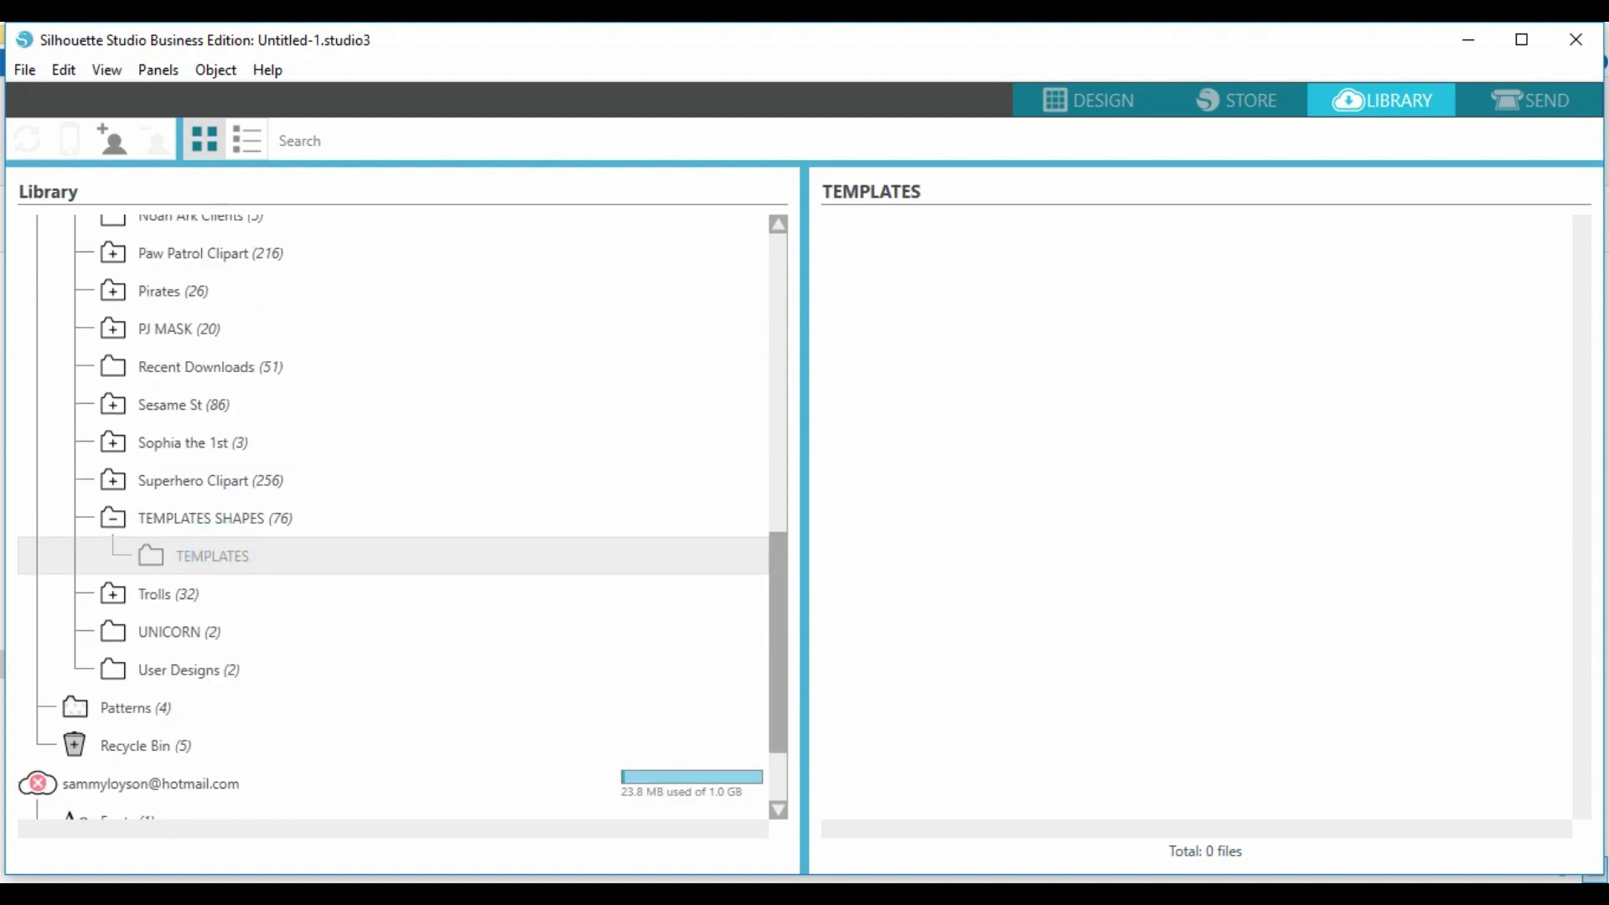
- Add the CAPRI SUN LABEL ELLIE ROSE PARTY DESIGNS and CAPRI TRANSPARENT PNG files from the extracted folder to the TEMPLATES library folder
left_click(754, 806)
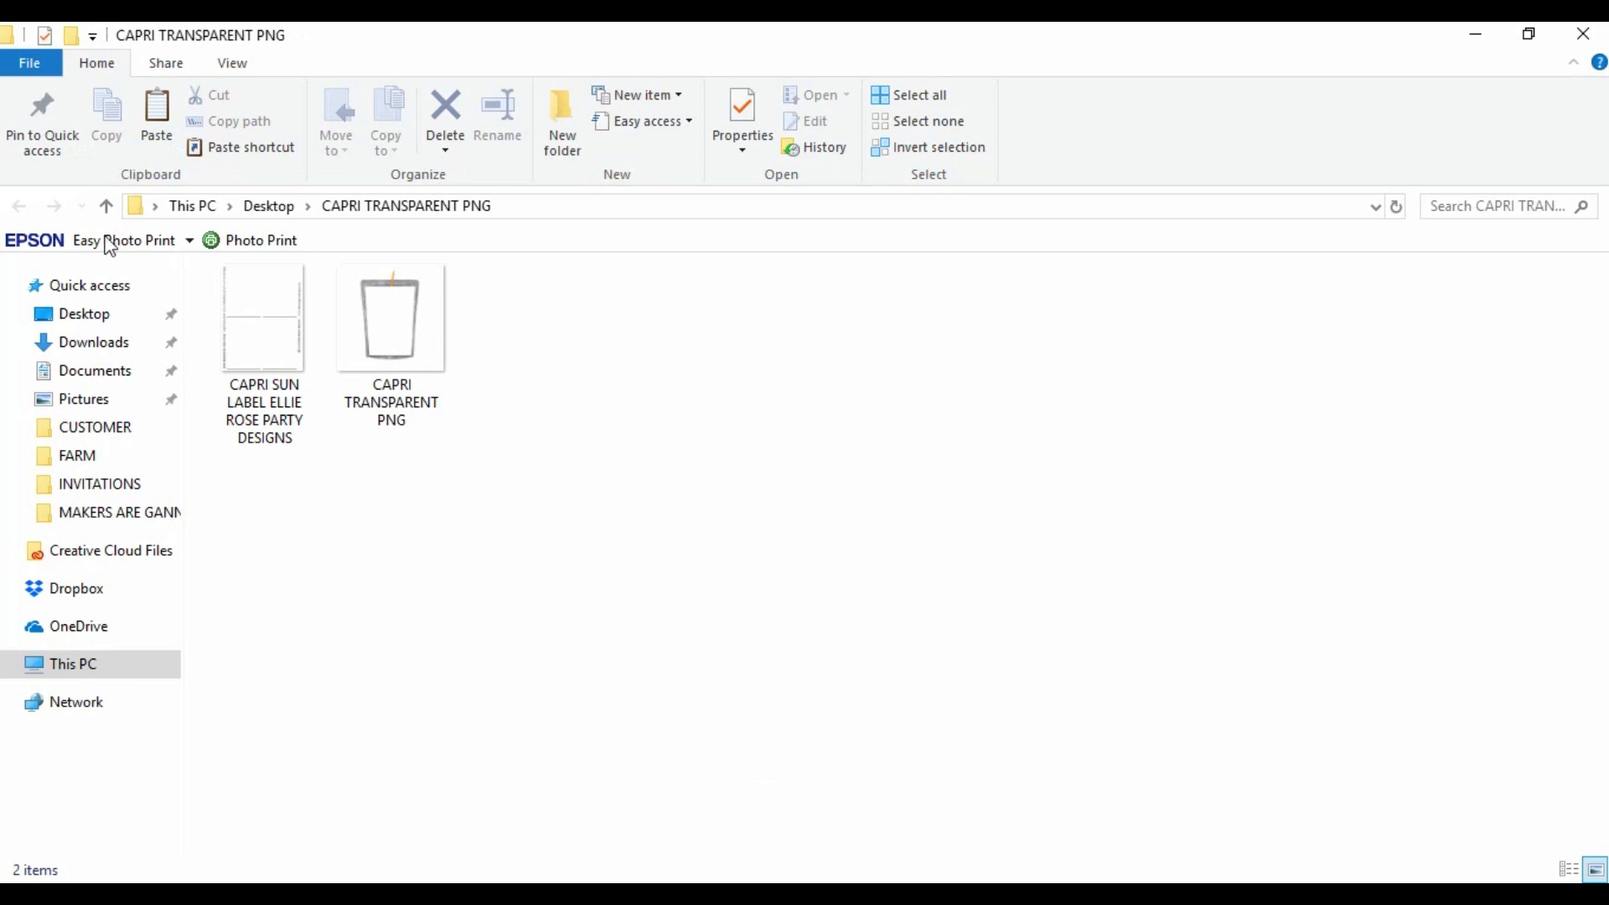
left_click(283, 413)
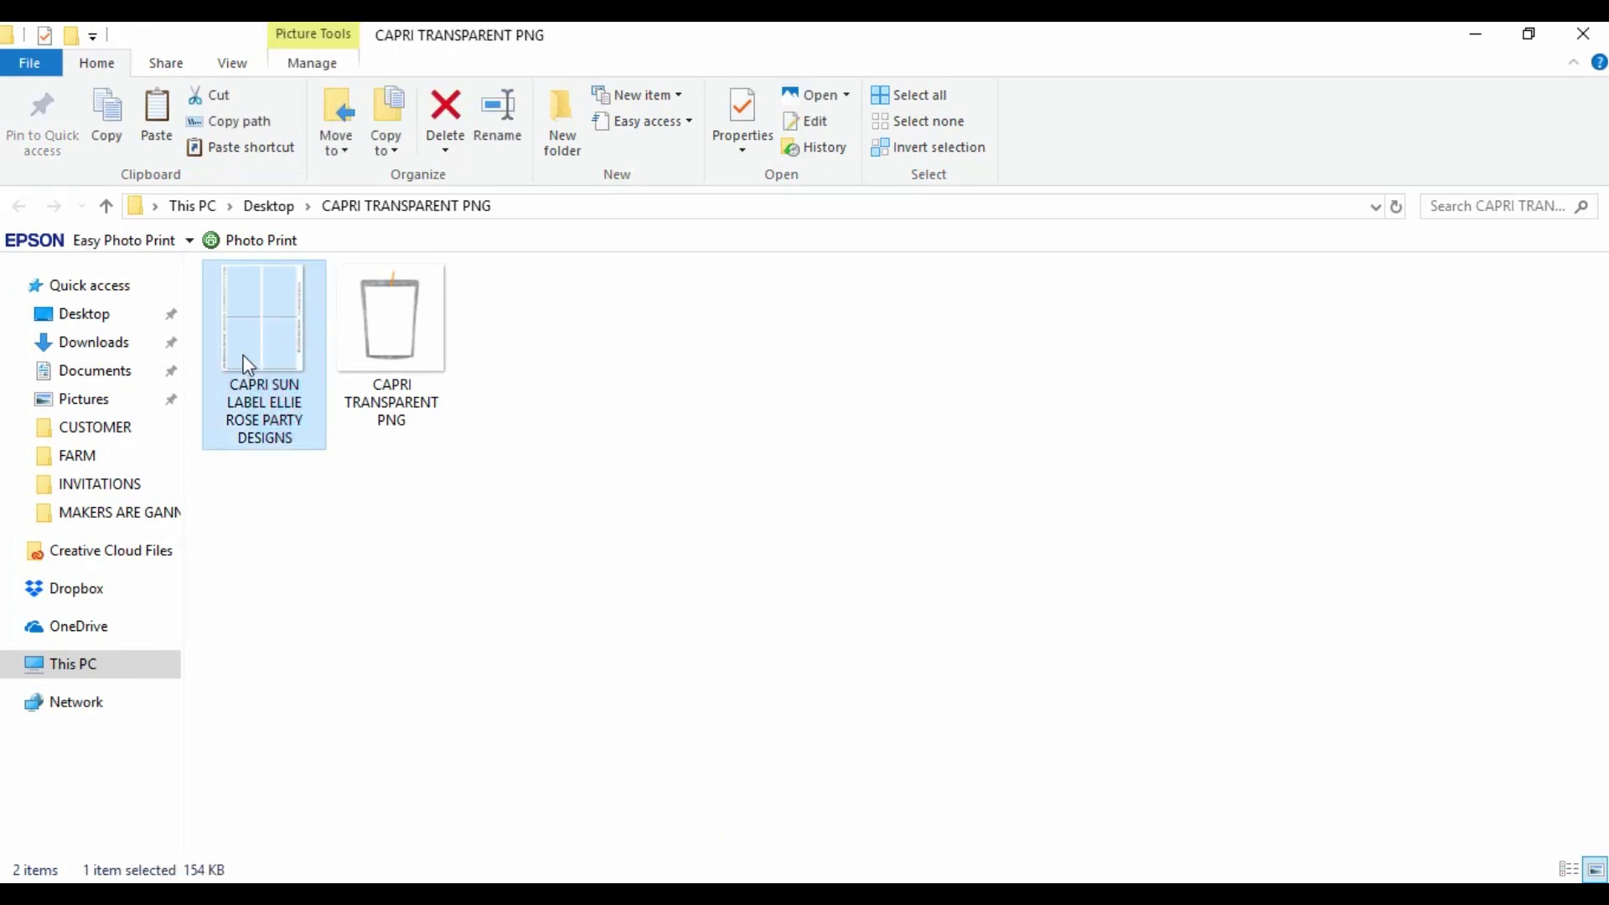
left_click_drag(261, 329, 1011, 537)
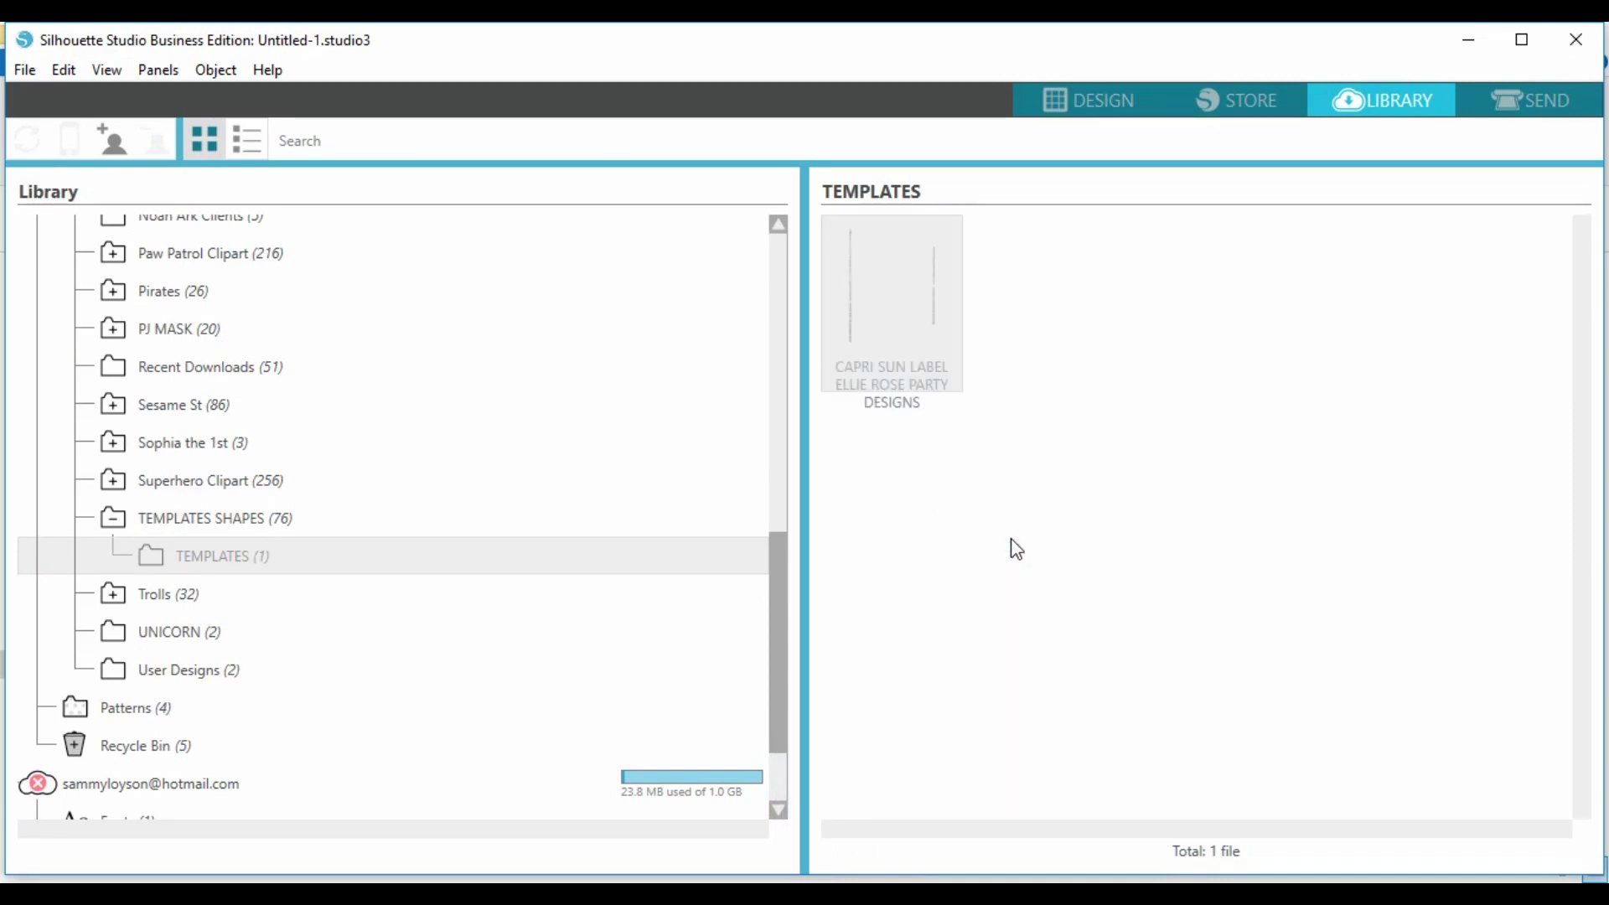
mouse_move(603, 895)
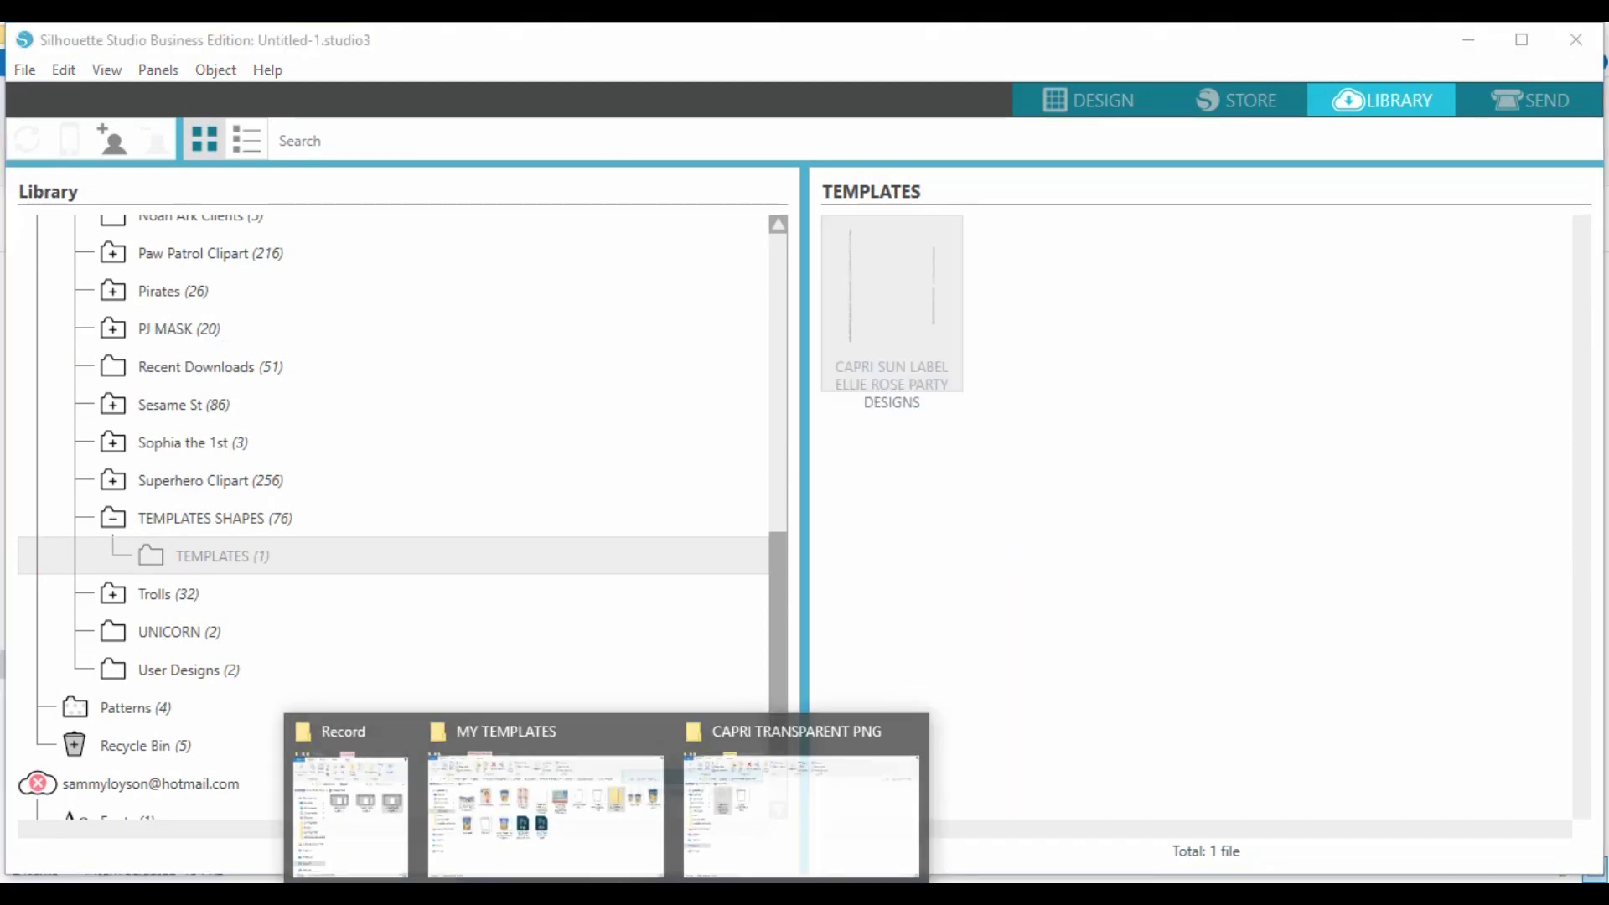
left_click(750, 800)
left_click(395, 401)
left_click_drag(423, 345, 1154, 465)
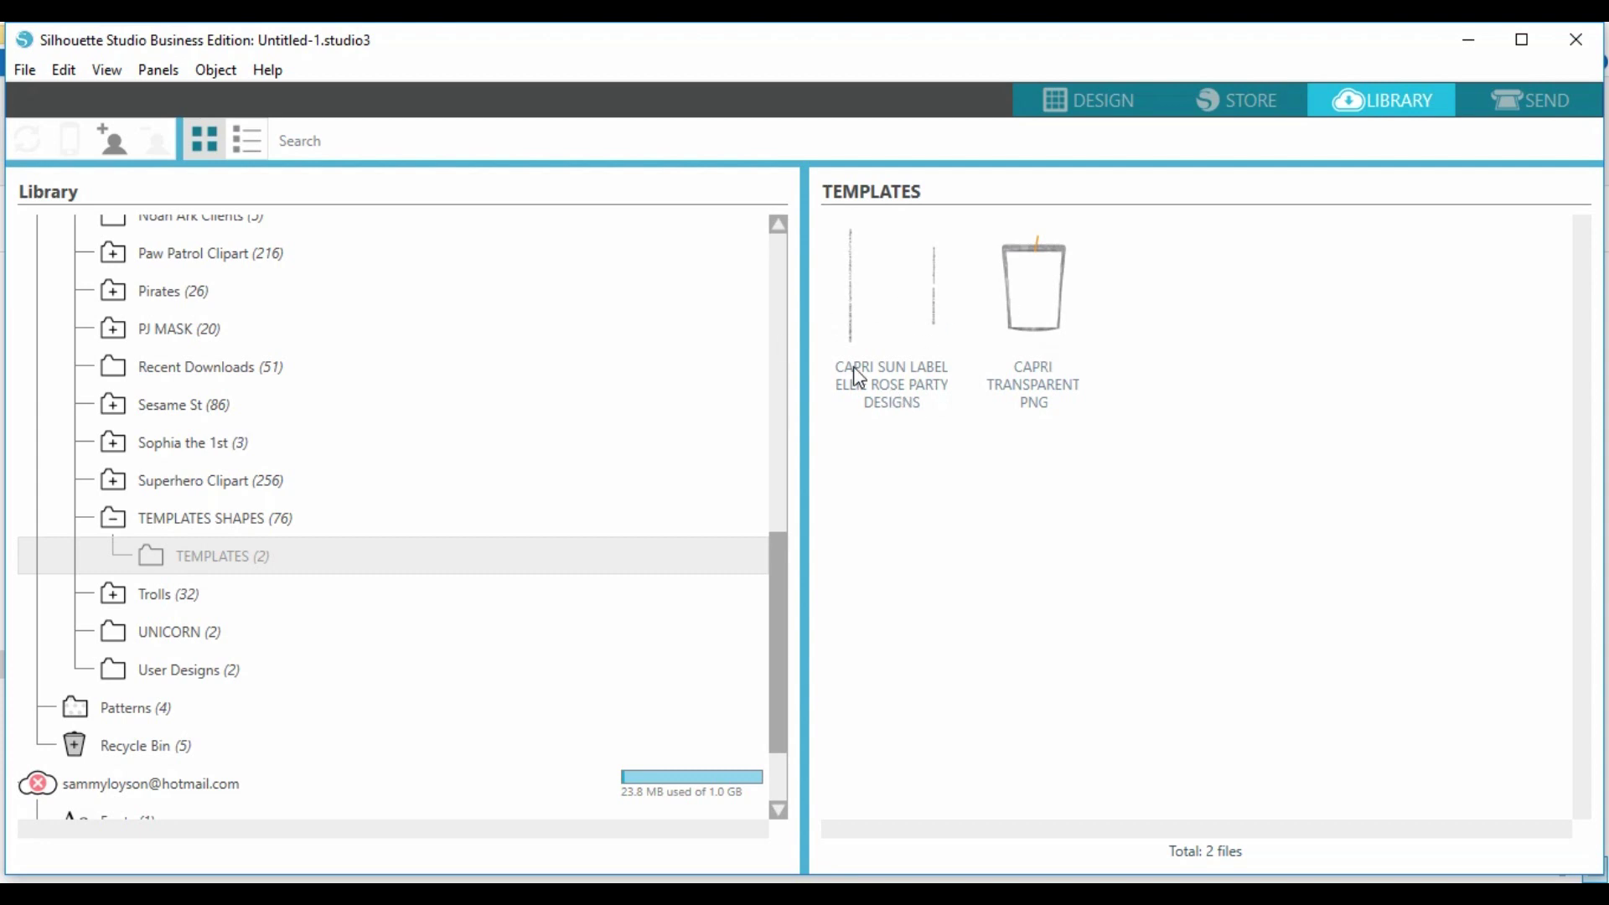
- Open the Capri Sun label template from the library and move it off the page into the empty area beside the mat
double_click(912, 370)
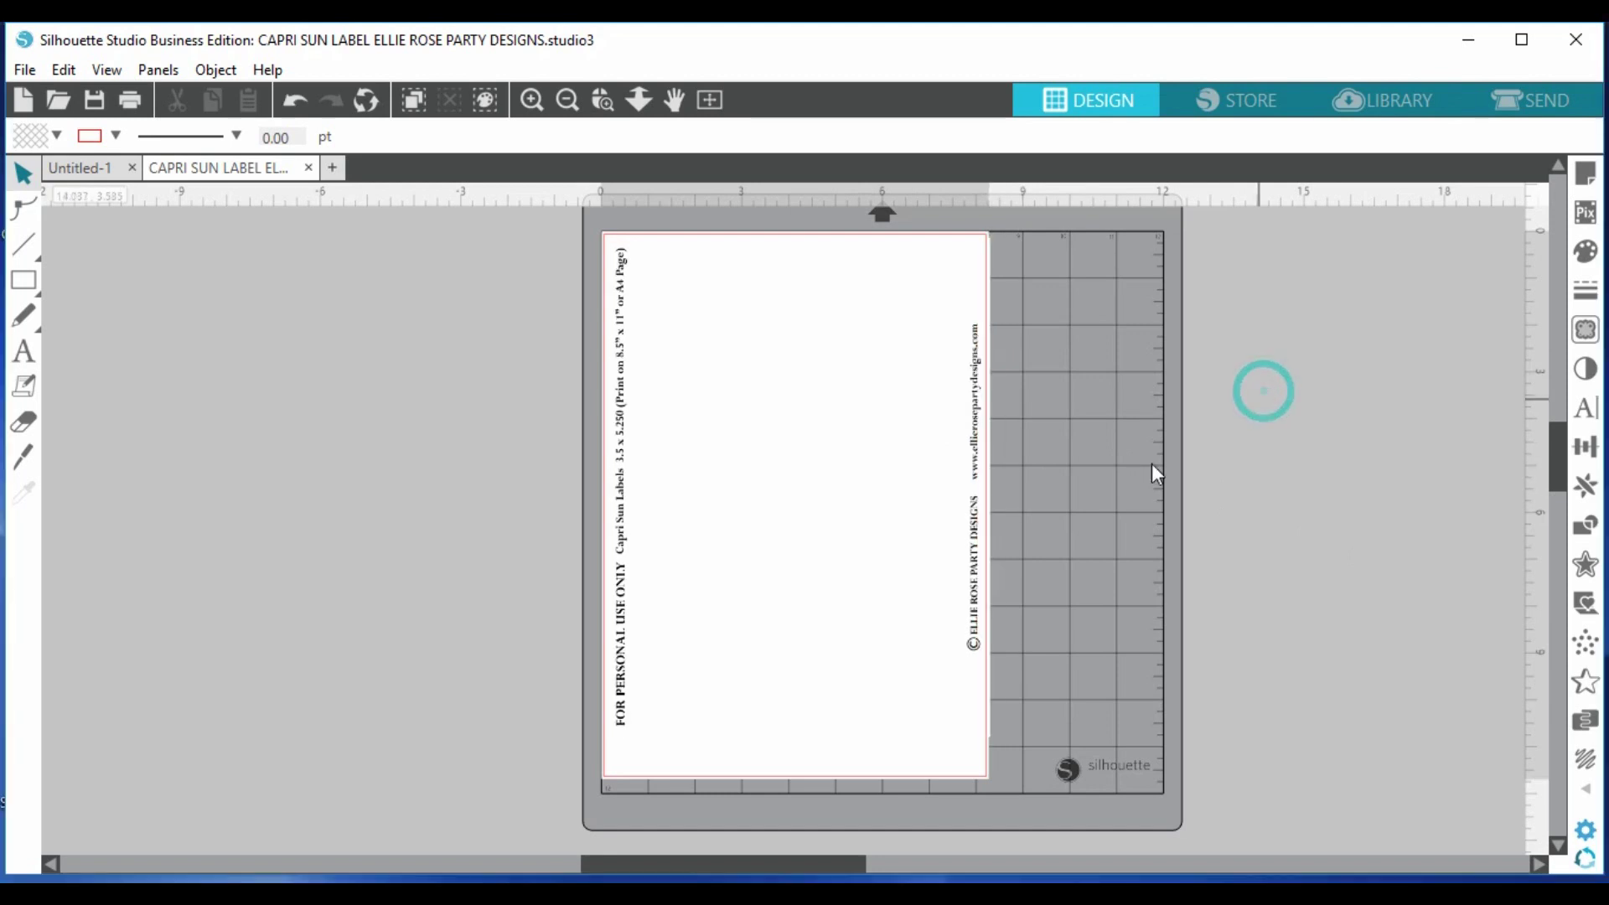
left_click_drag(973, 564, 492, 575)
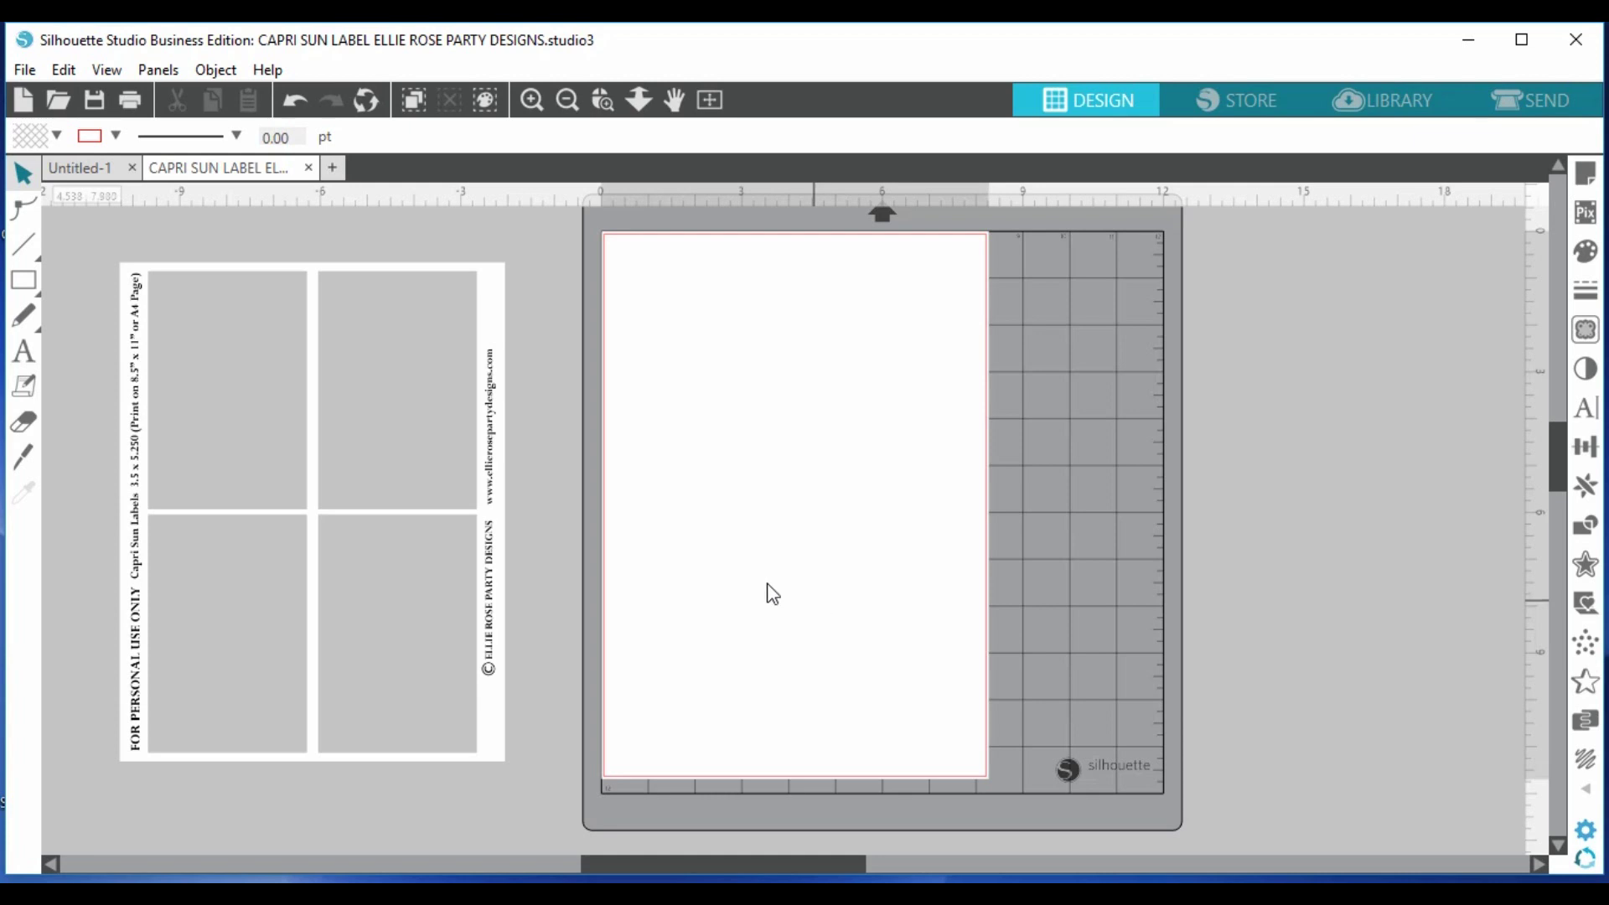
- Set the page size to Letter (8.5 x 11.0 in)
left_click(1585, 178)
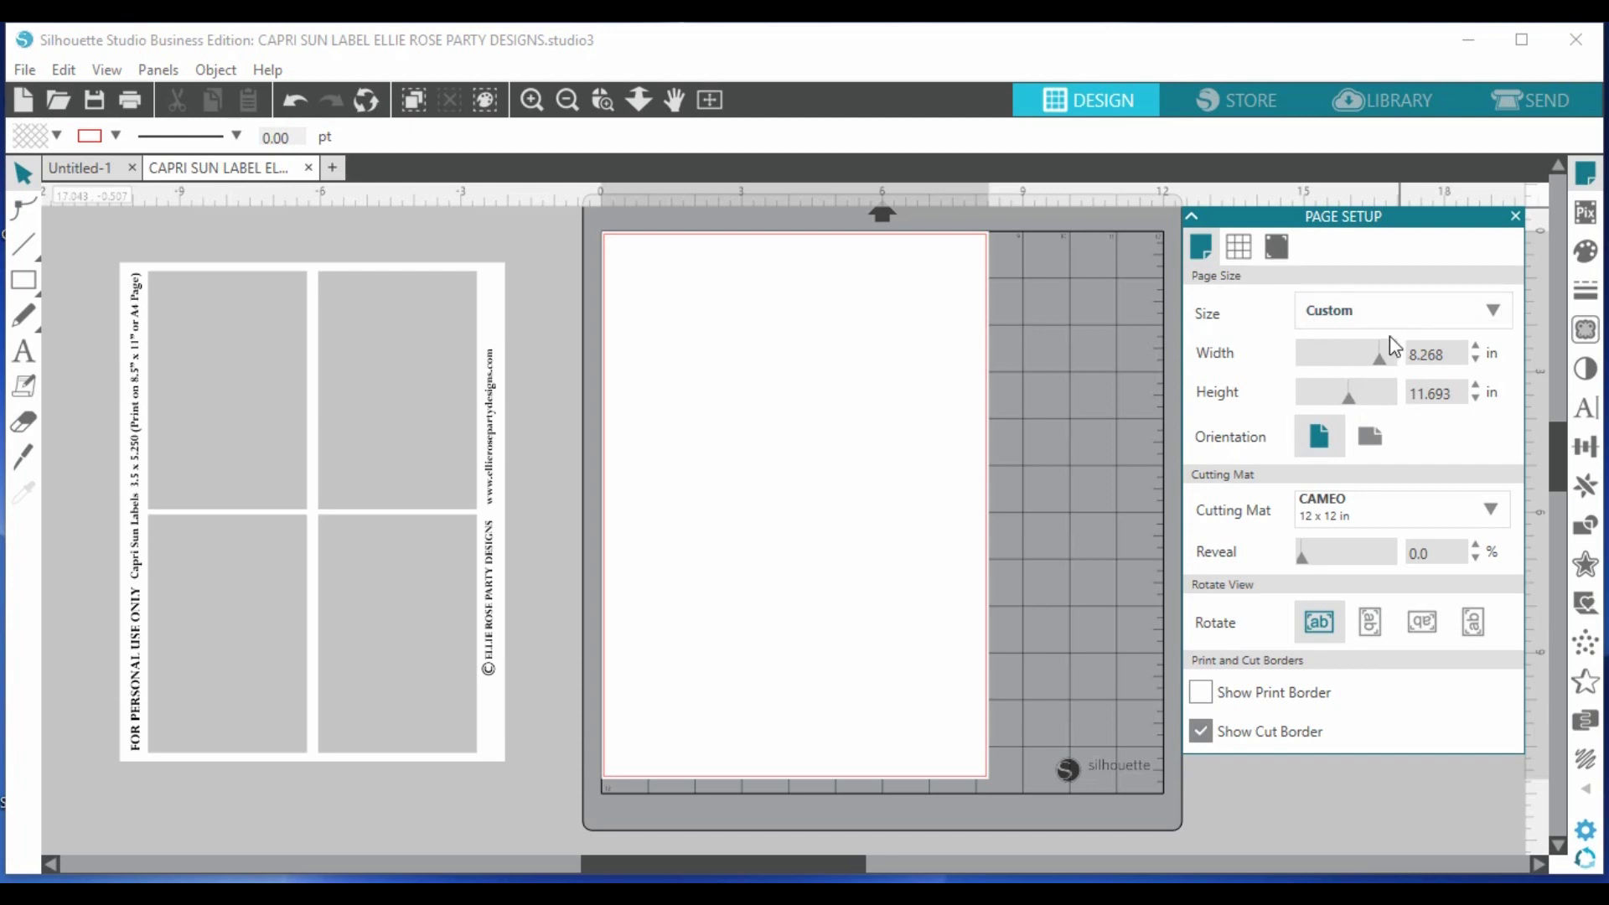
left_click(1382, 308)
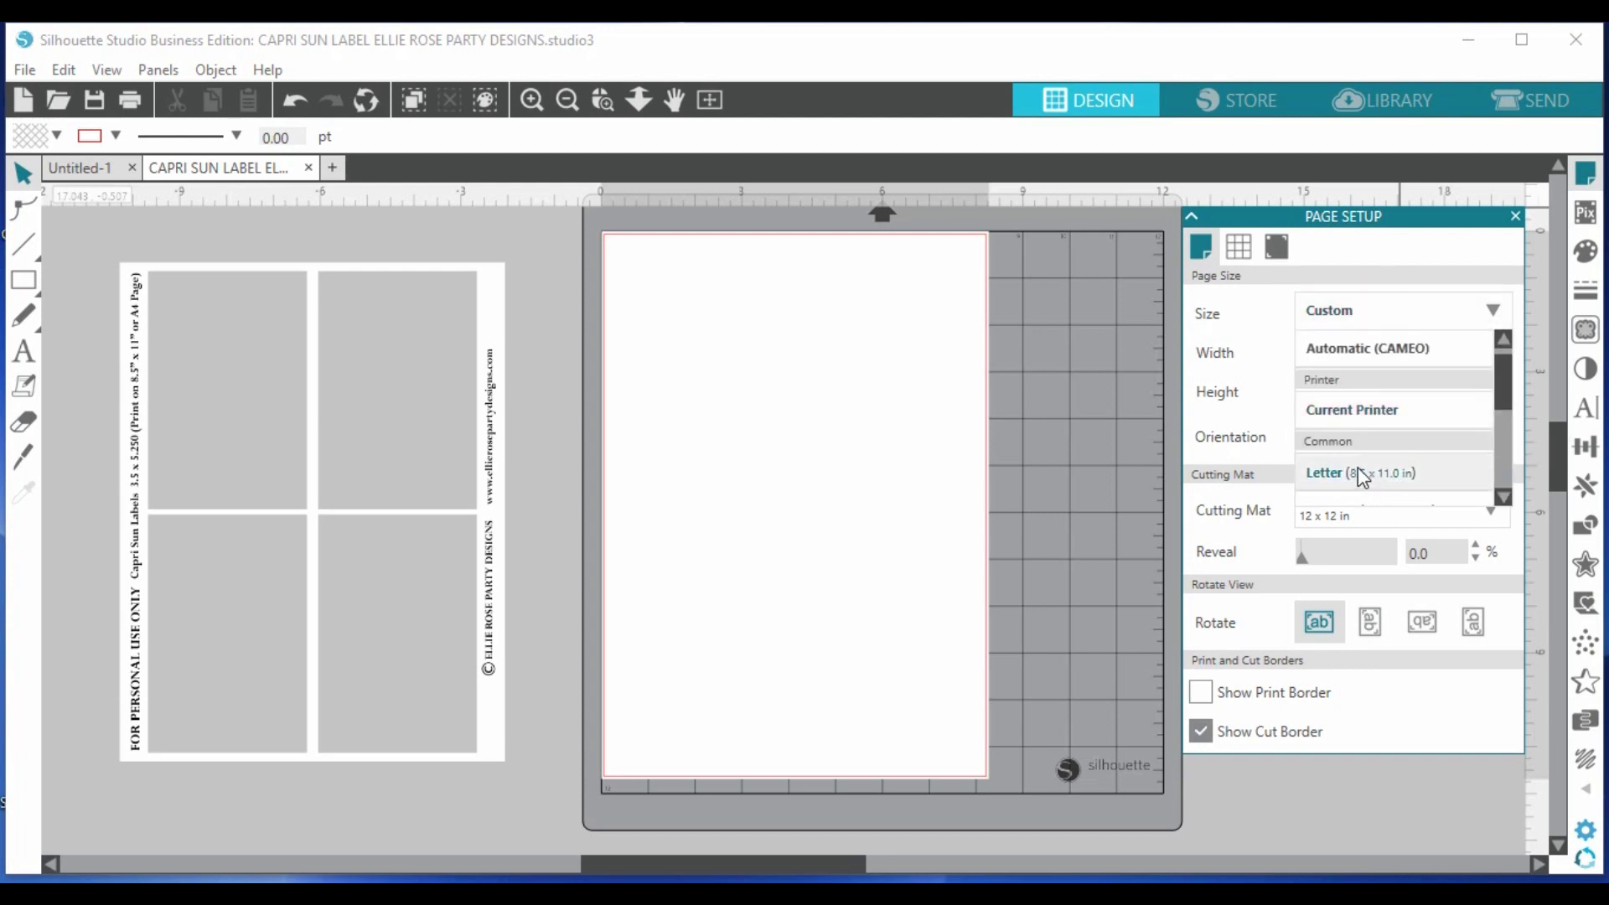
left_click(1358, 471)
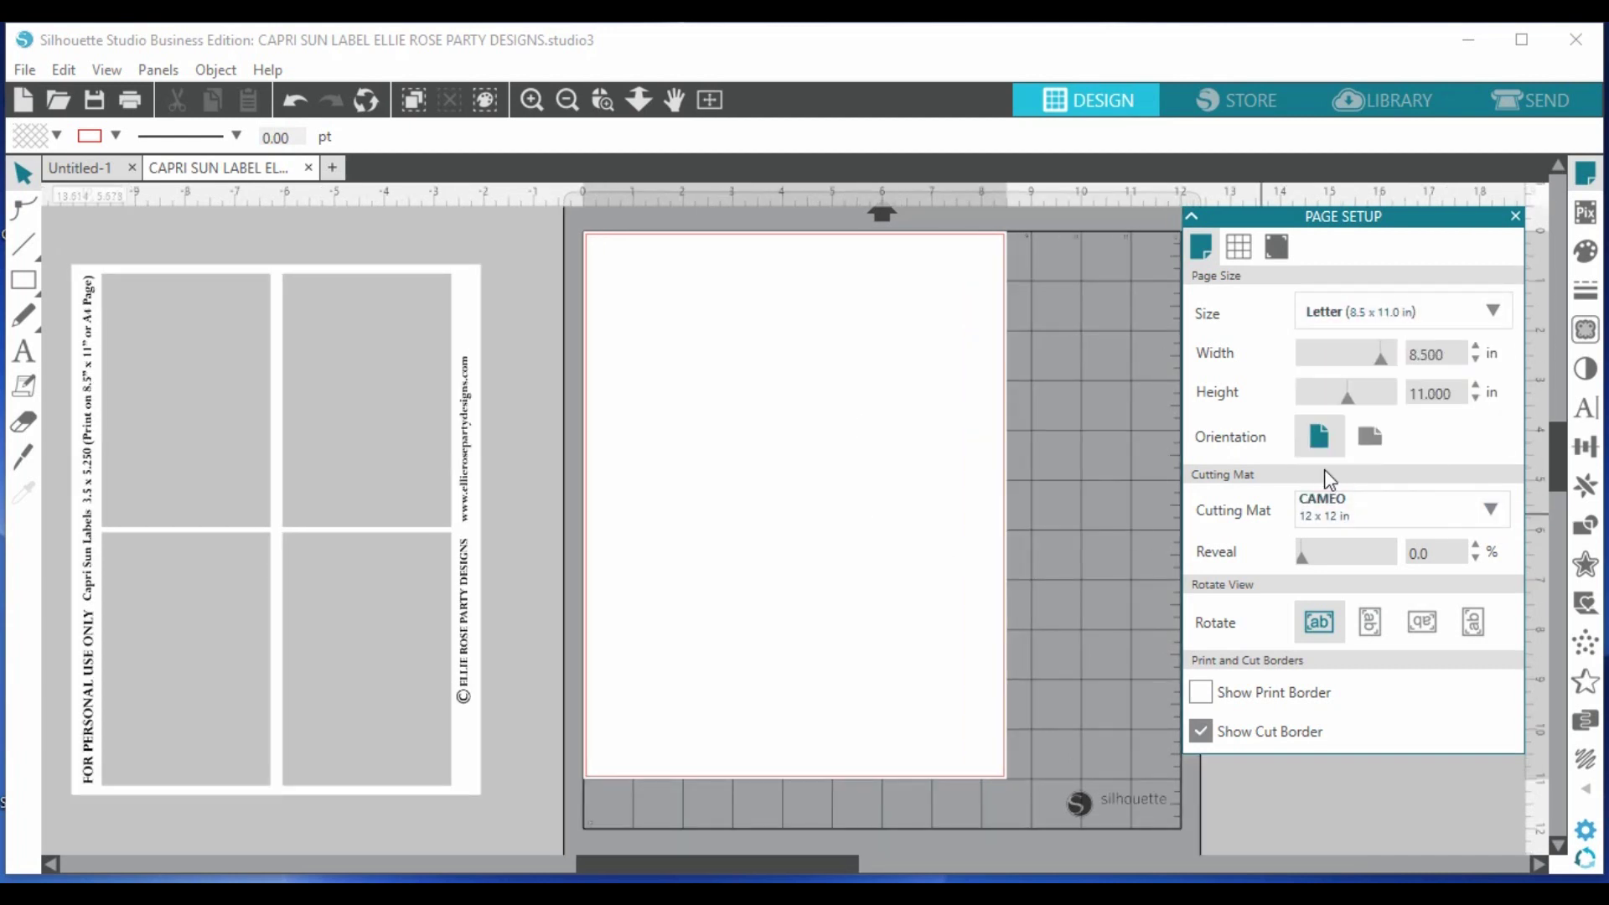
- Review the available page sizes, including A4 (210.0 x 297.0 mm), without changing the Letter setting
left_click(1381, 308)
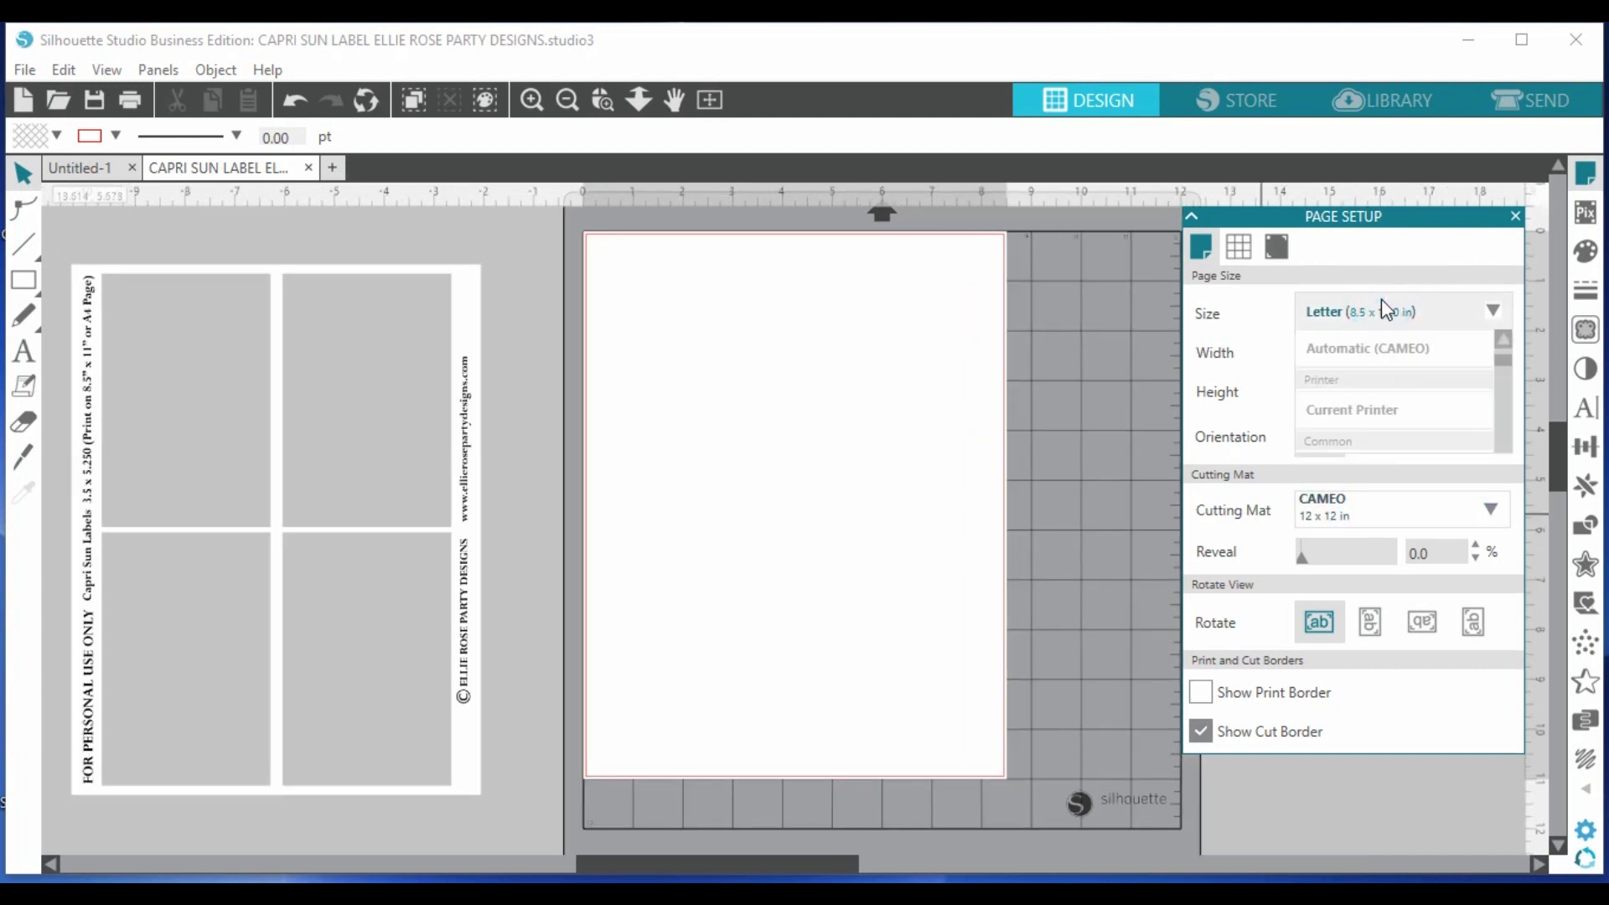
scroll(1378, 423, "down", 3)
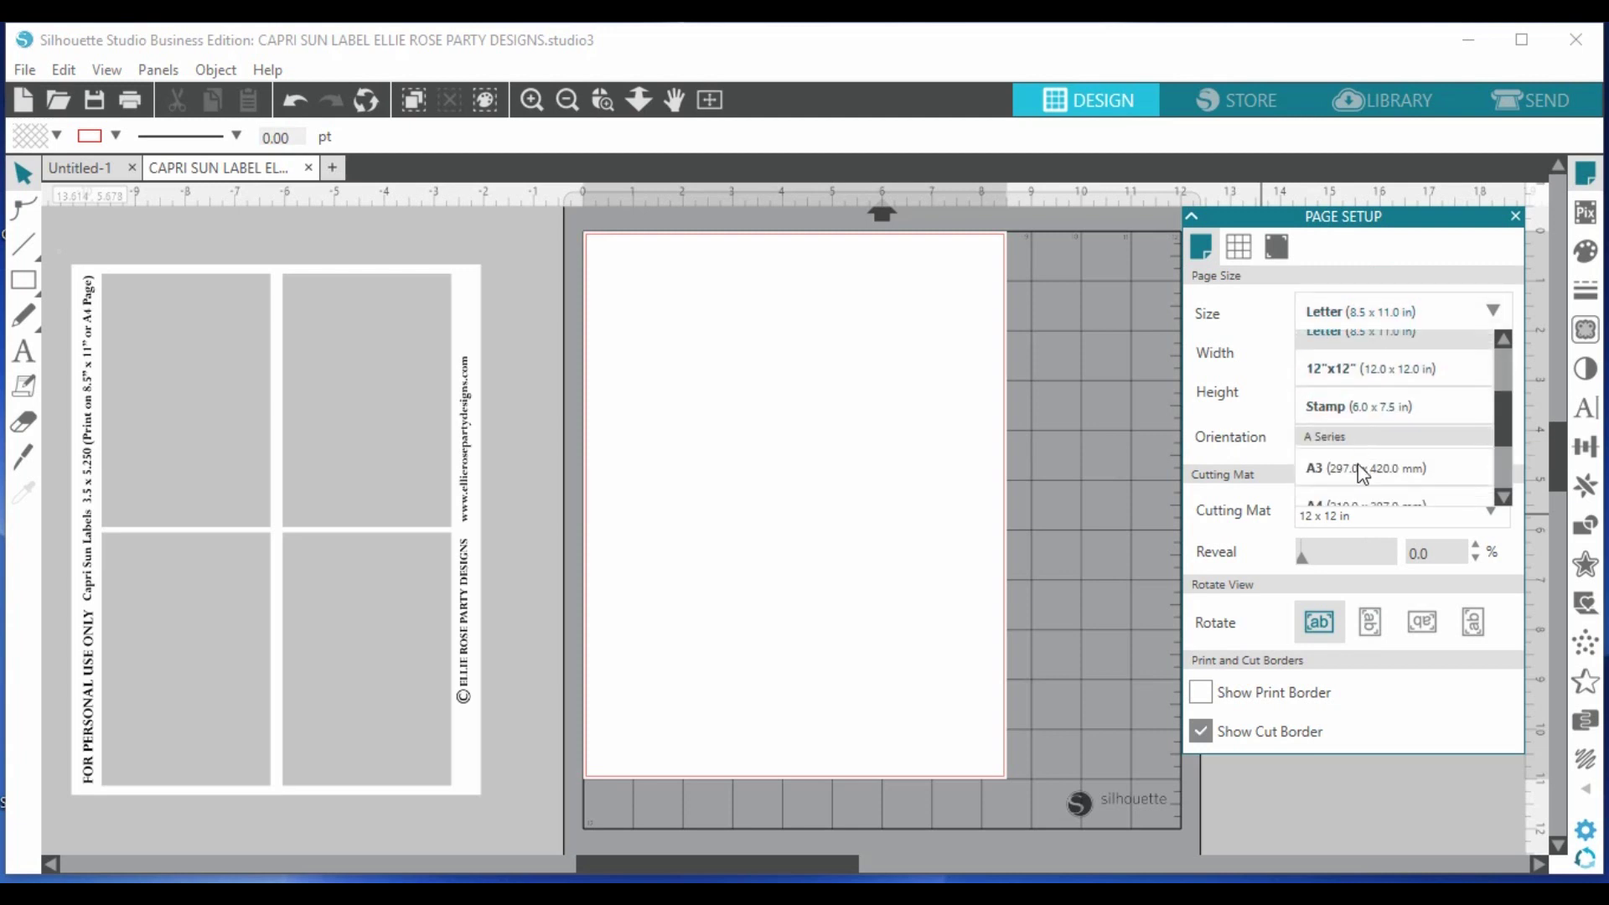
scroll(1359, 469, "down", 1)
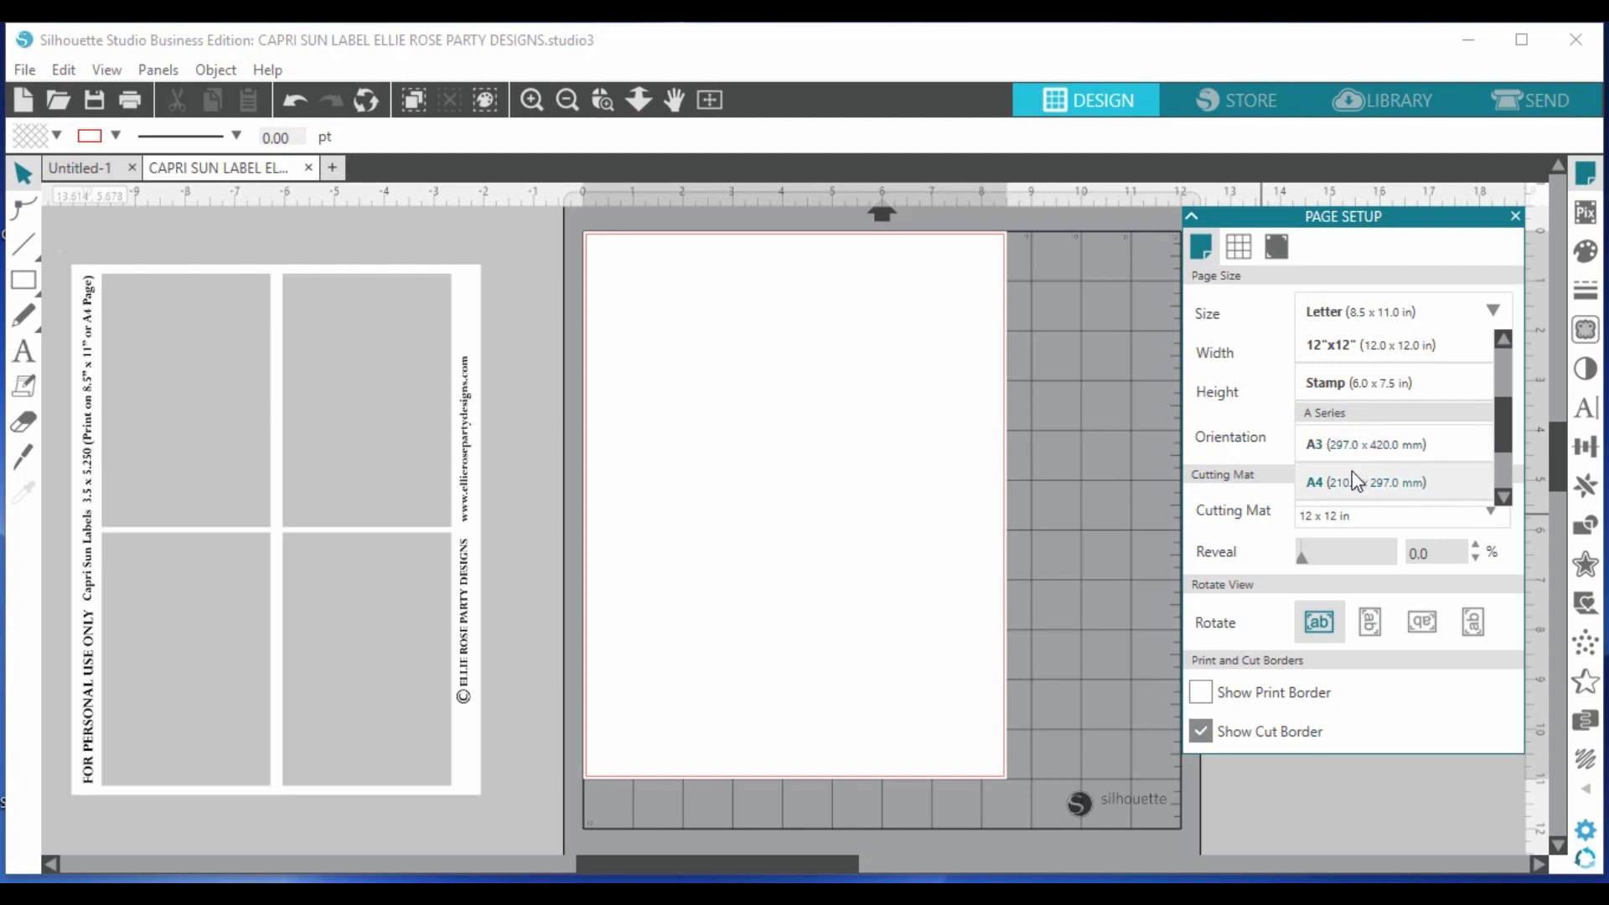
left_click(478, 331)
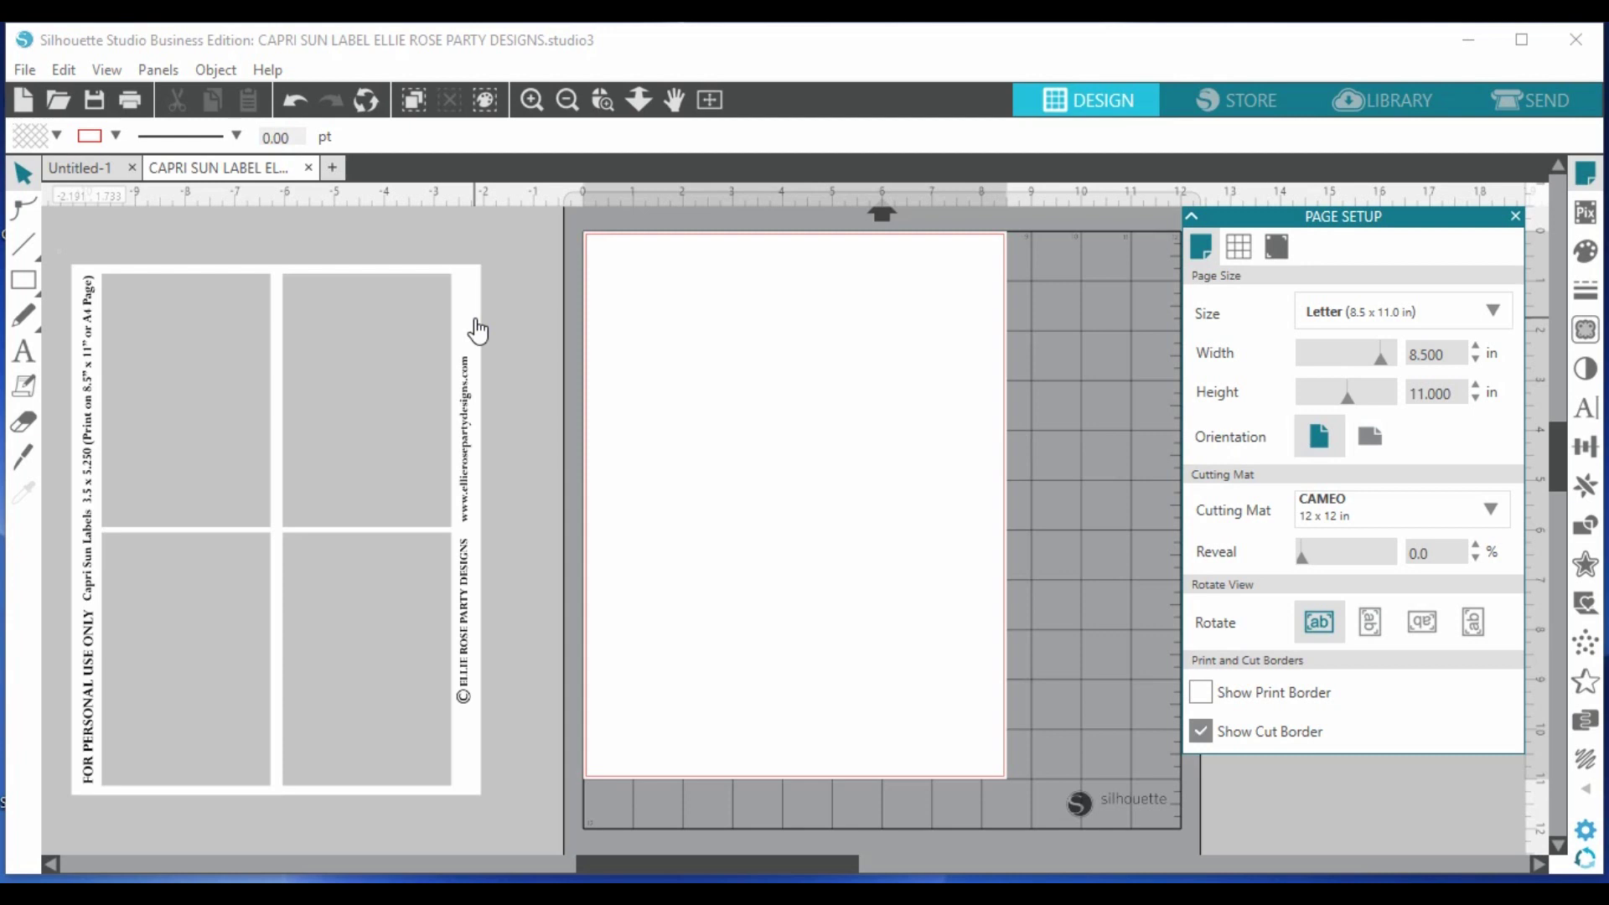
left_click(1374, 318)
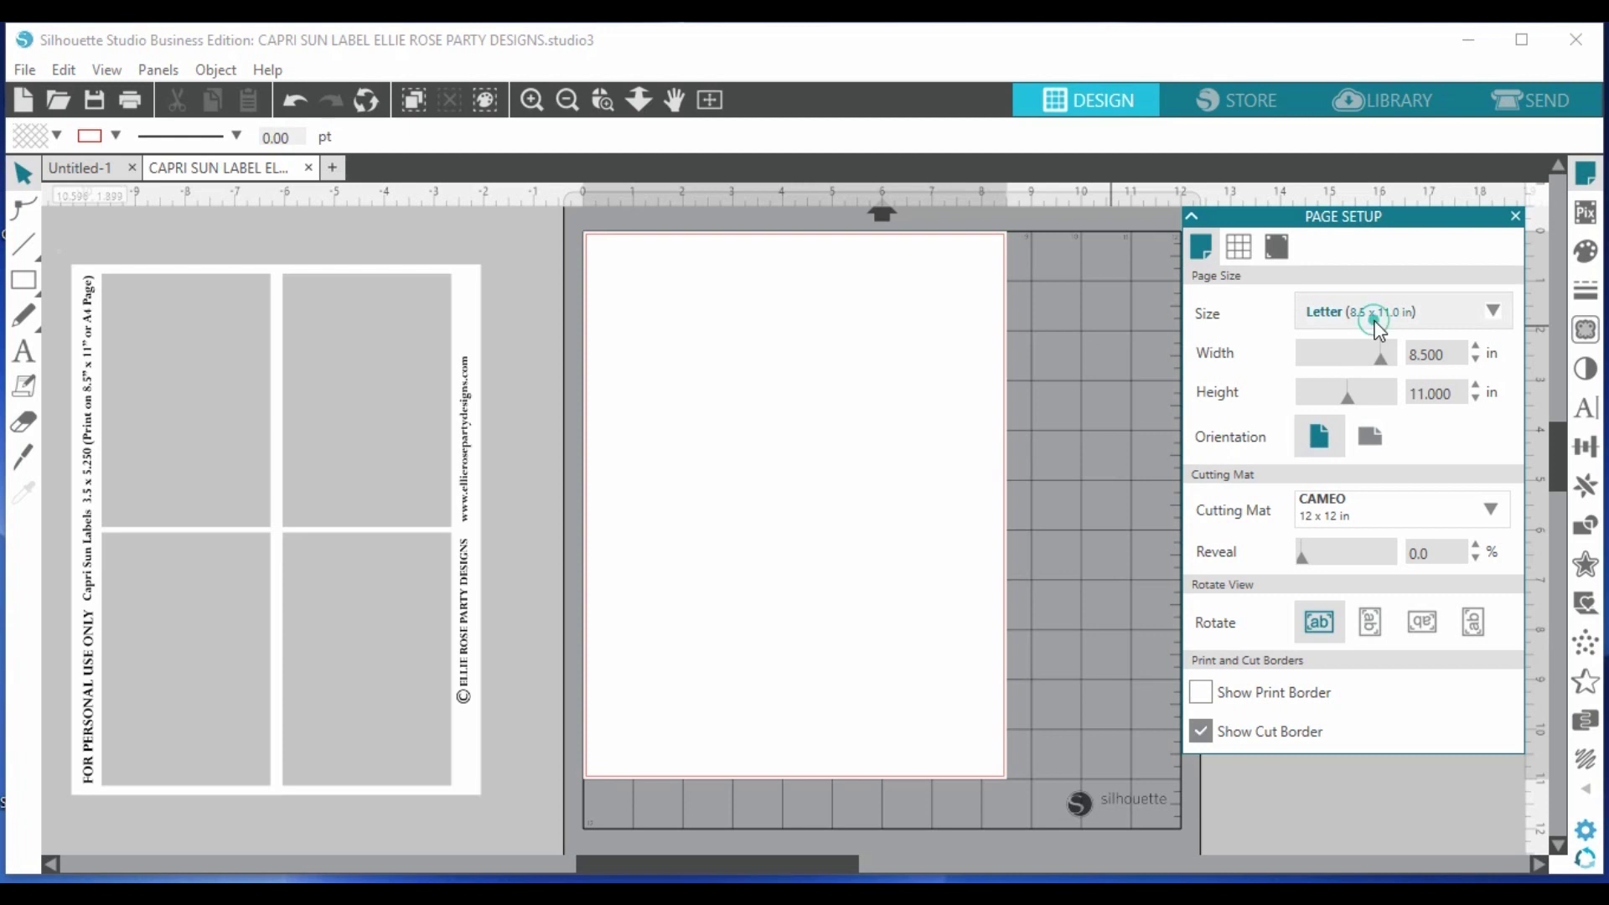
left_click(1376, 321)
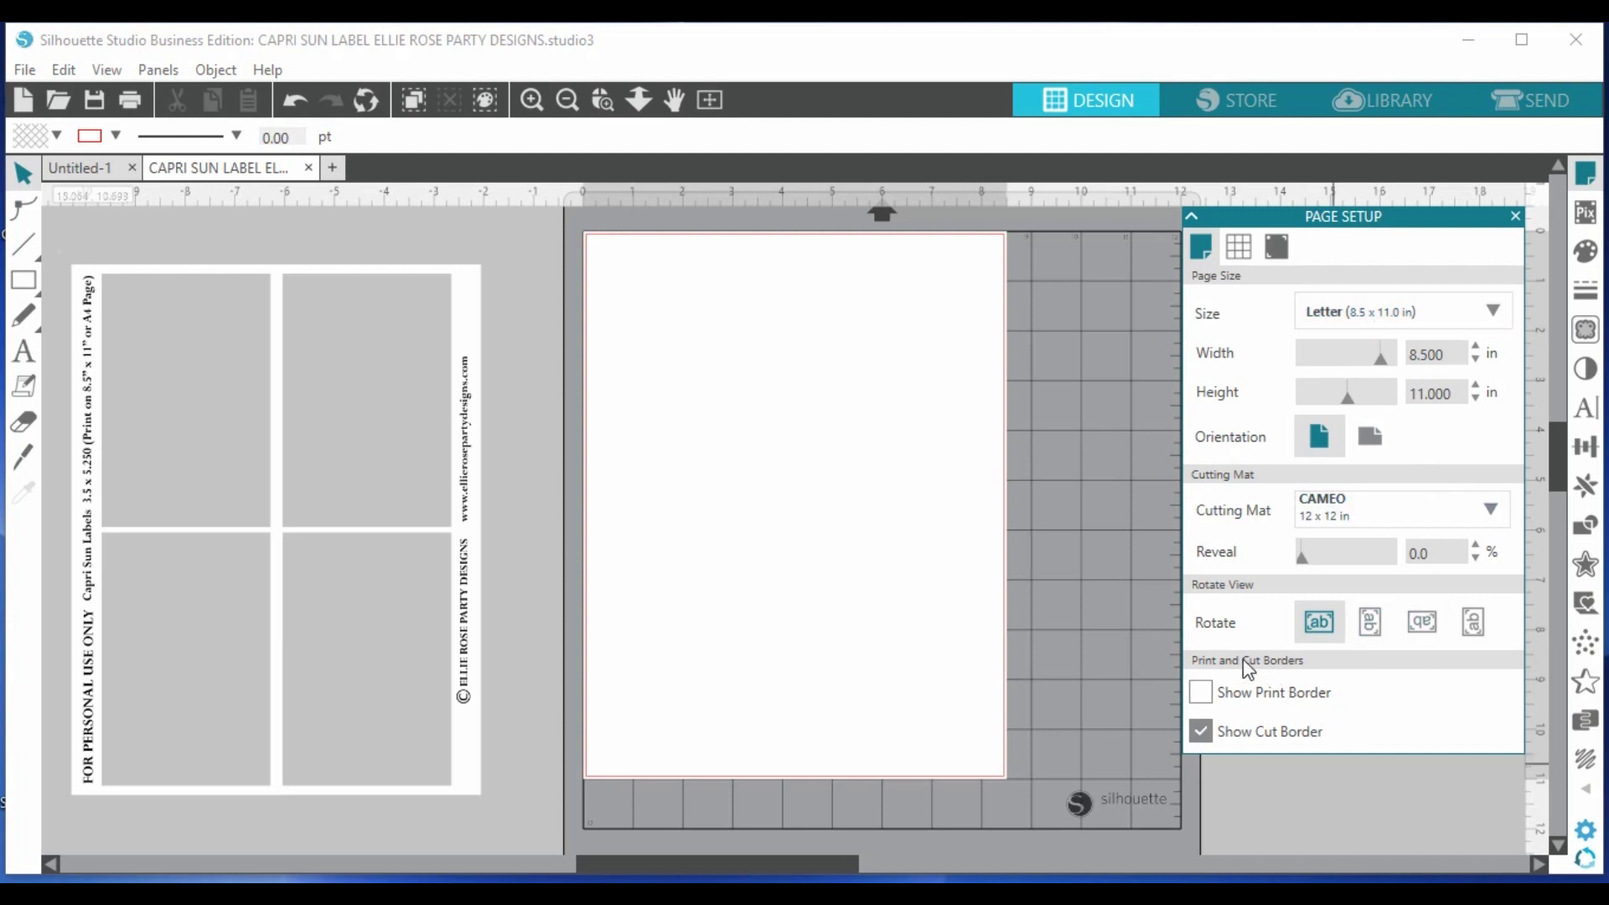
- Try placing the label template over the Letter page and undo the move
left_click_drag(471, 436, 987, 414)
key("ctrl+z")
key("ctrl+z")
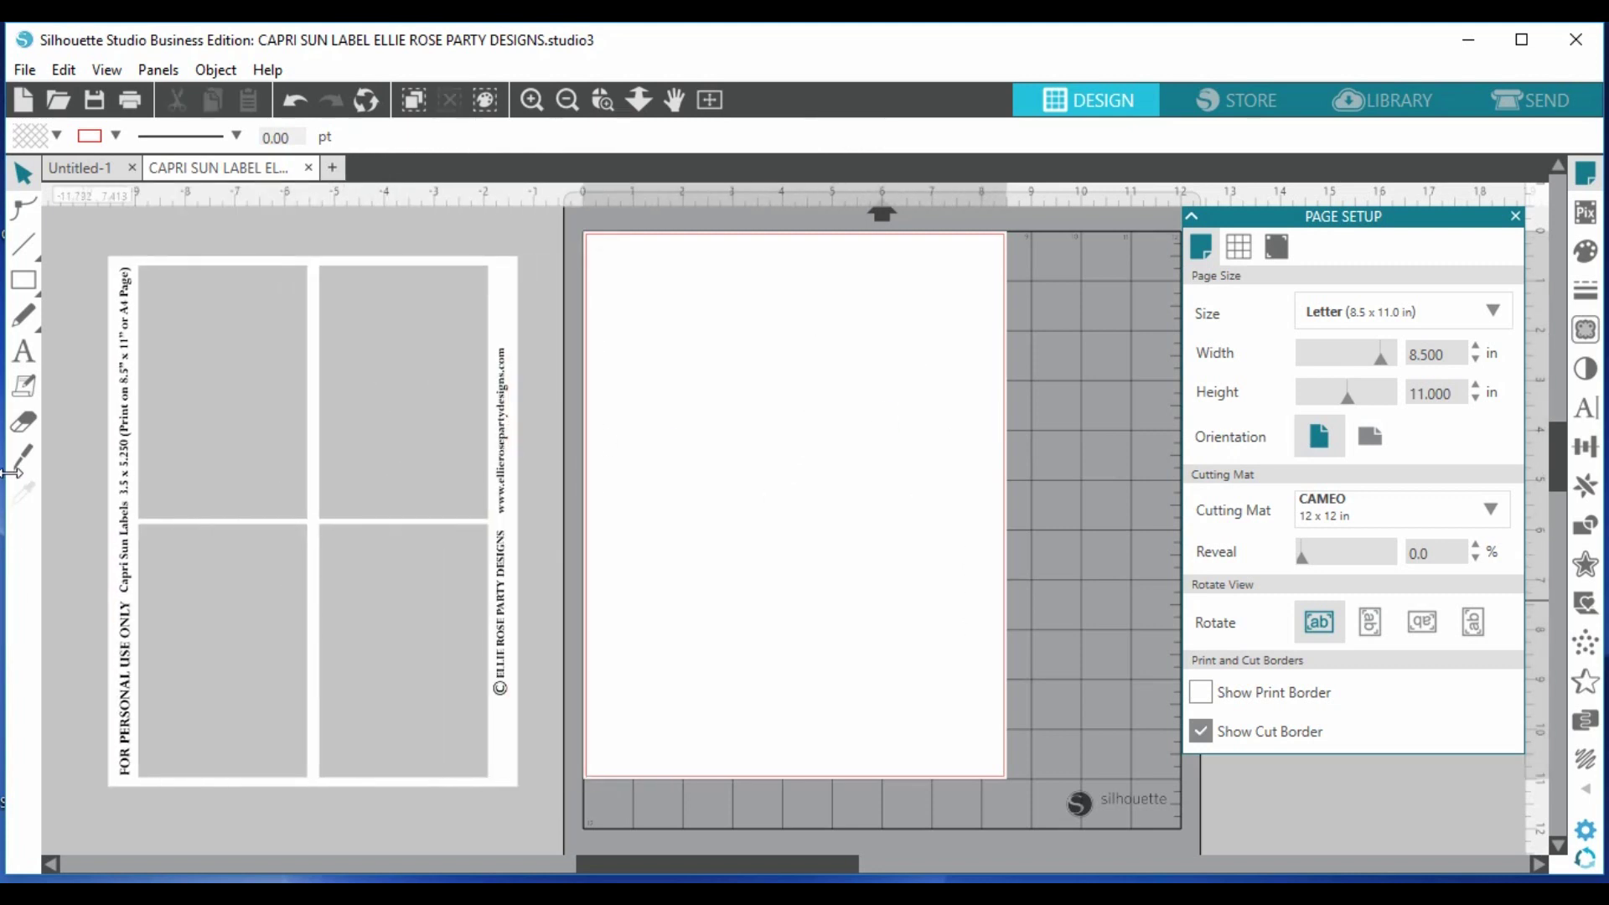
- Draw a rectangle about 8.44 in wide covering the whole page and fill it with black
left_click(58, 280)
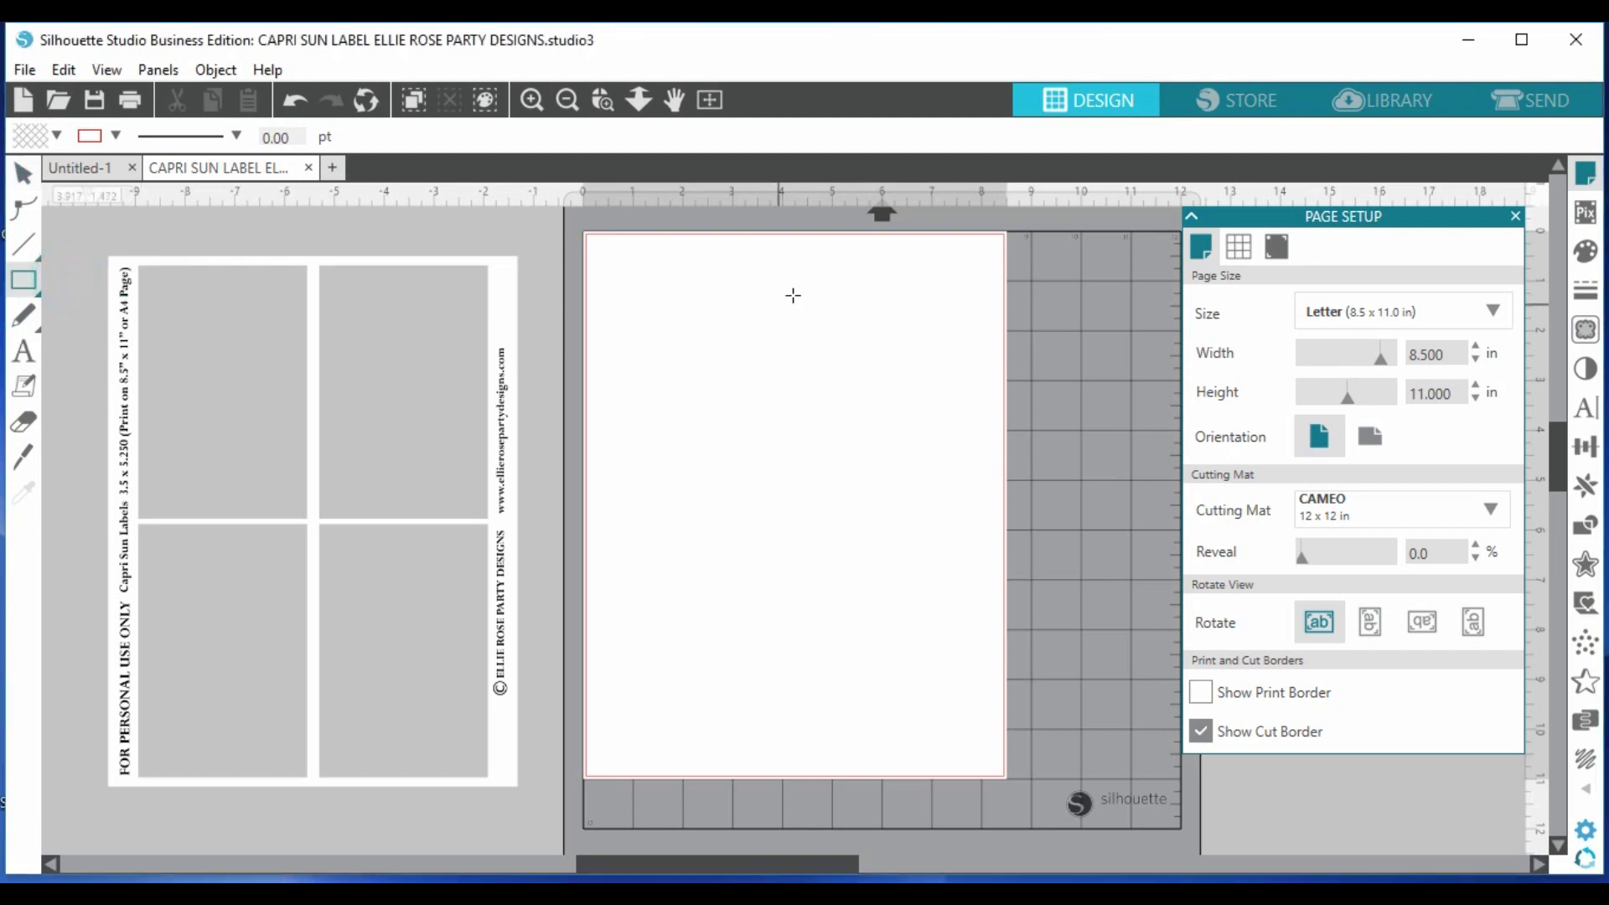
mouse_move(590, 233)
left_mouse_down()
mouse_move(737, 262)
mouse_move(928, 736)
mouse_move(1016, 749)
mouse_move(1008, 778)
left_mouse_up()
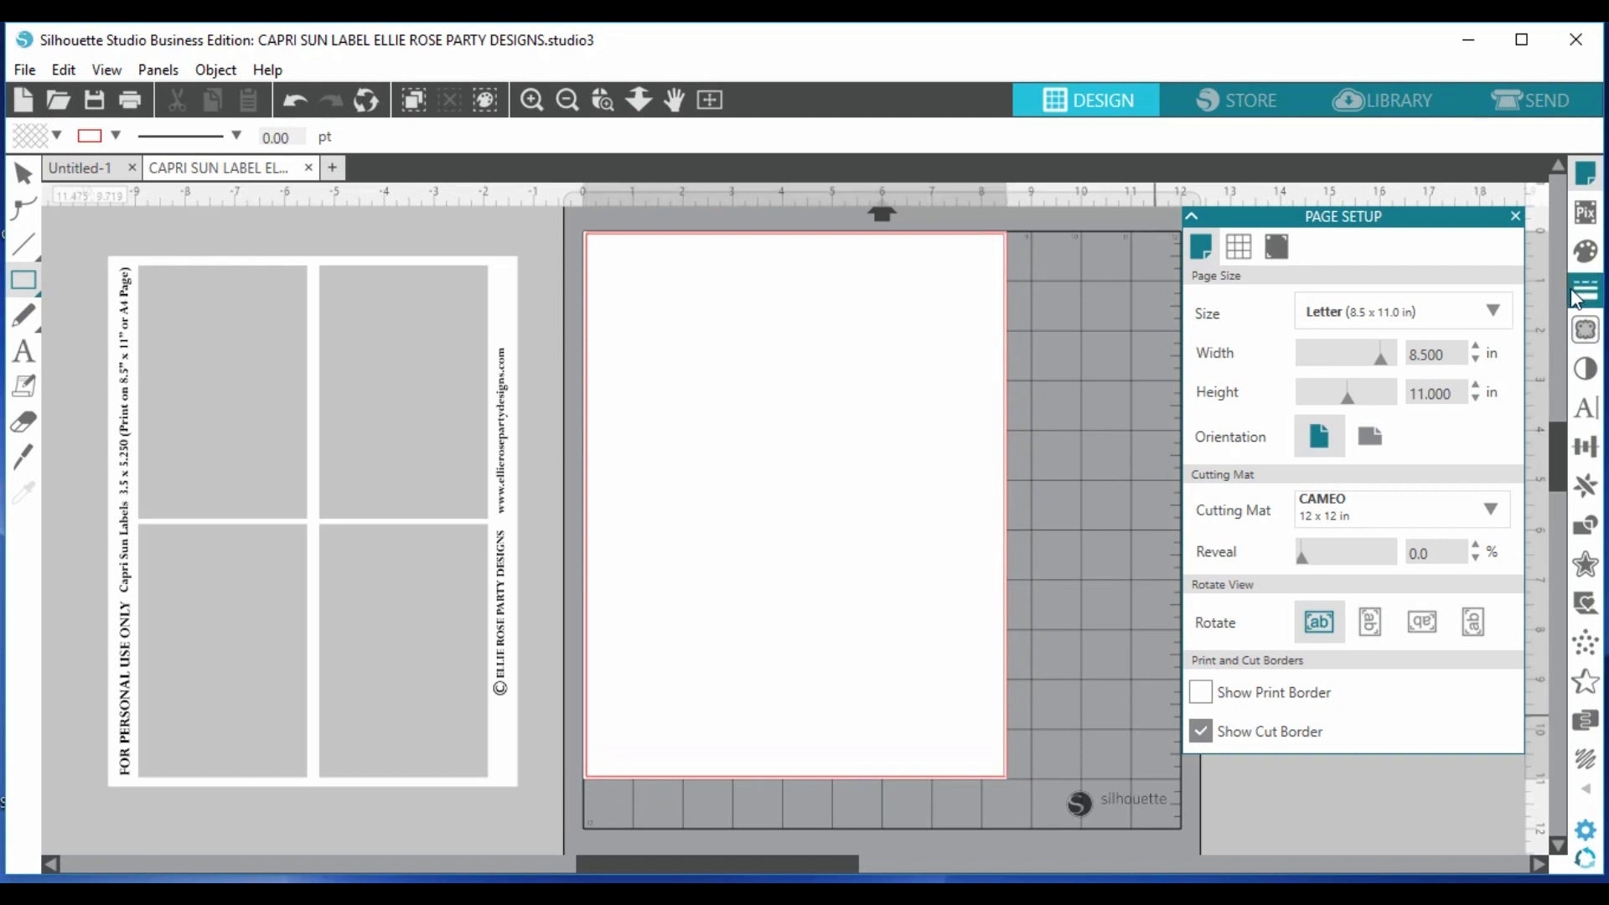
left_click(1585, 251)
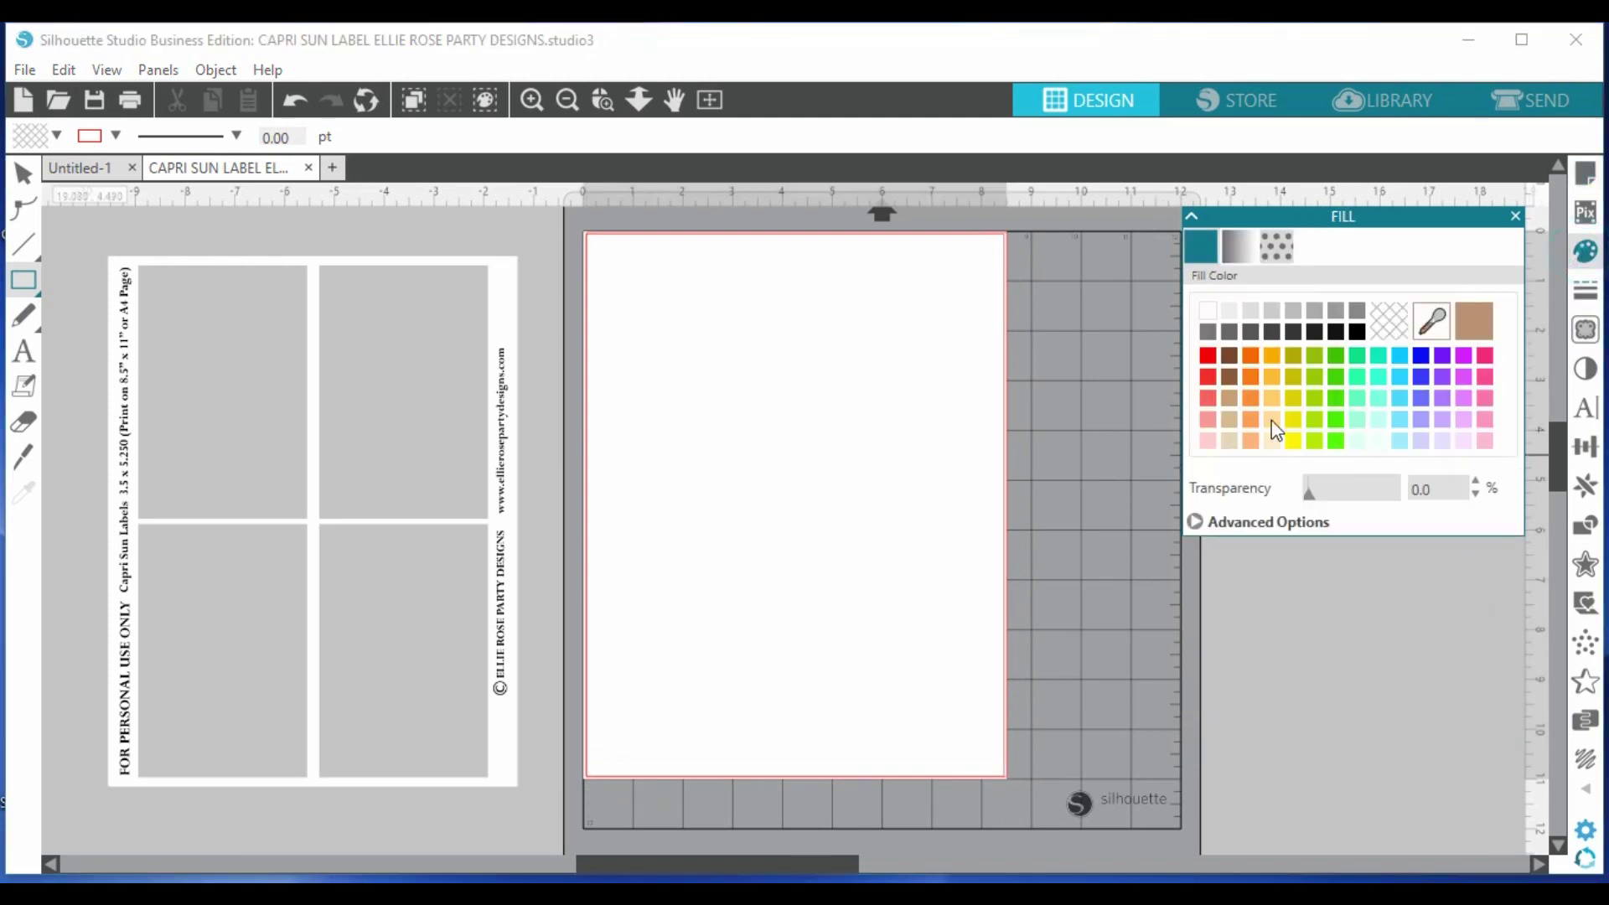
left_click(1355, 332)
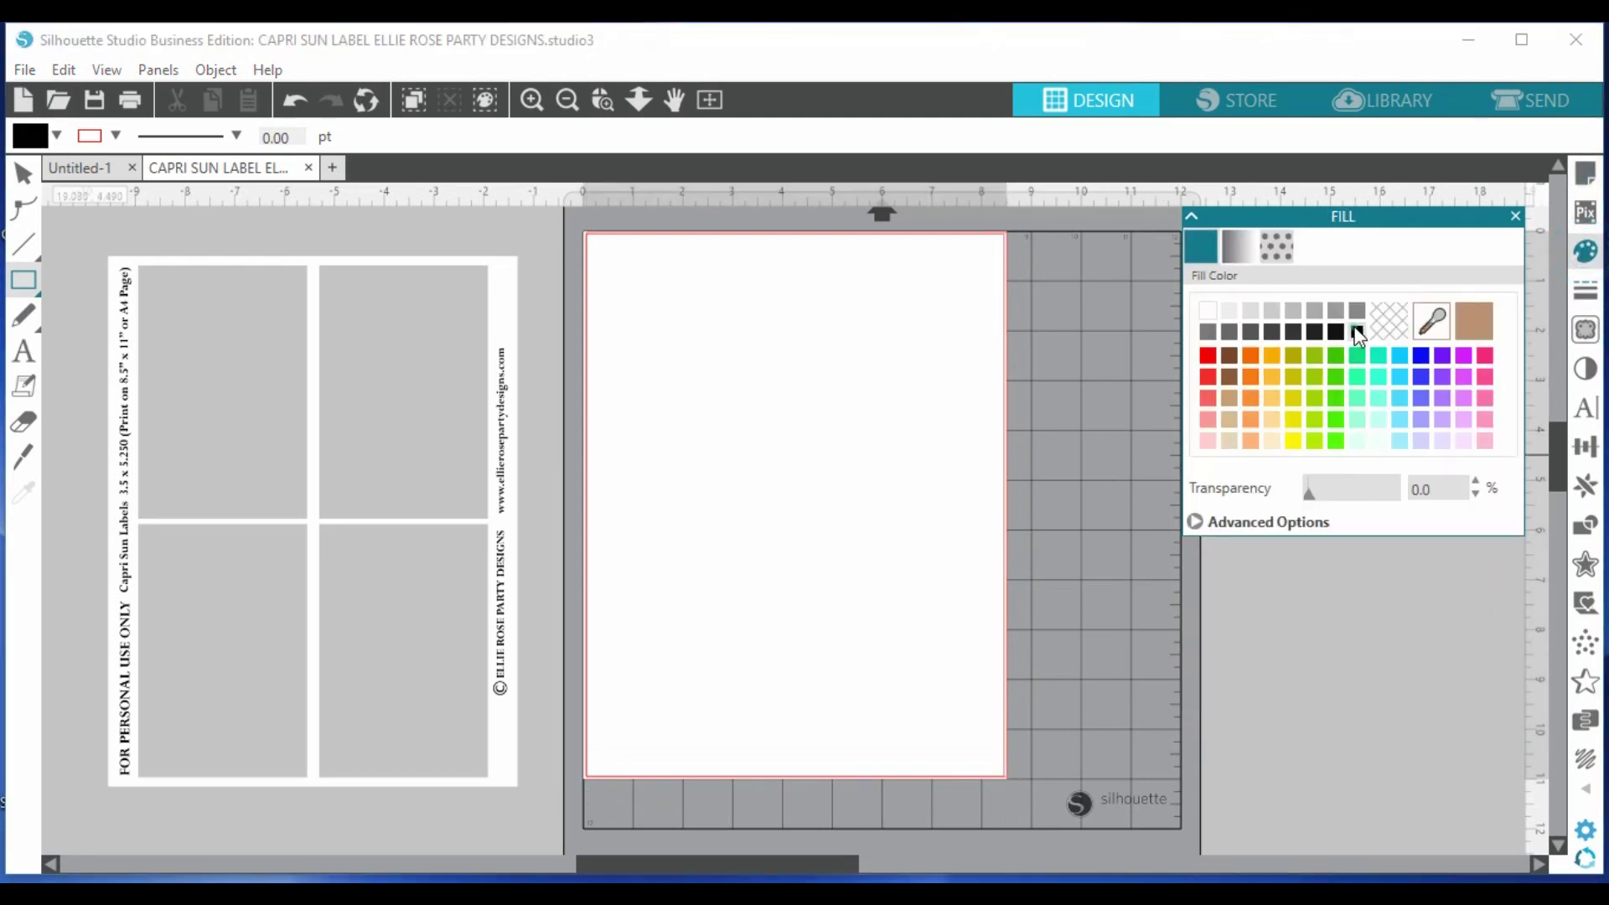
left_click(23, 173)
left_click(828, 237)
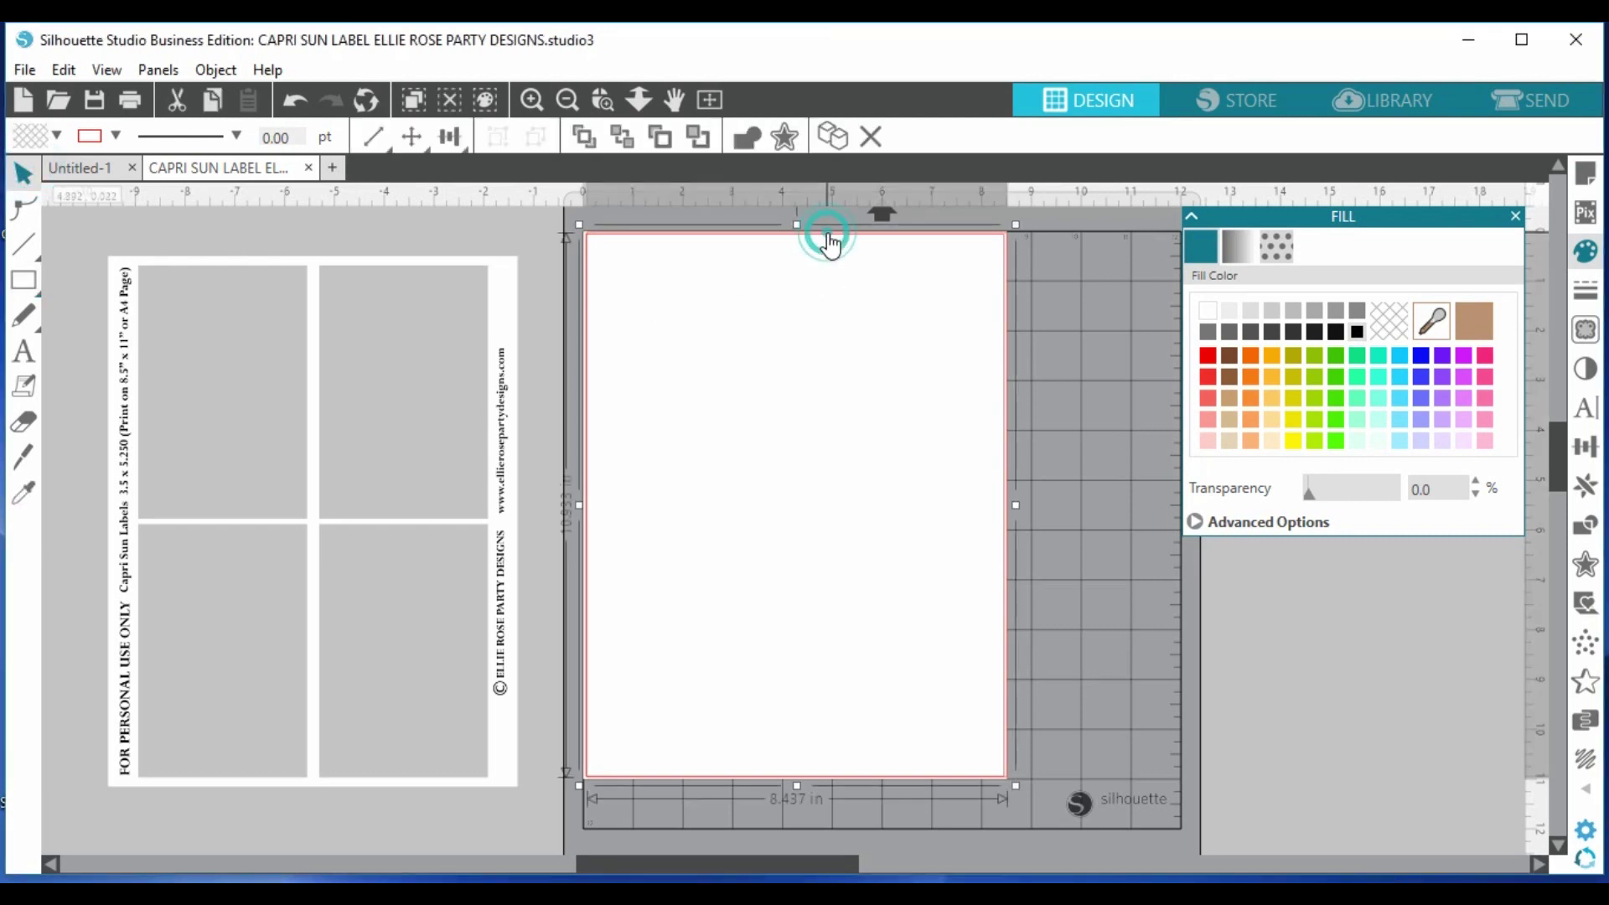
left_click(1355, 333)
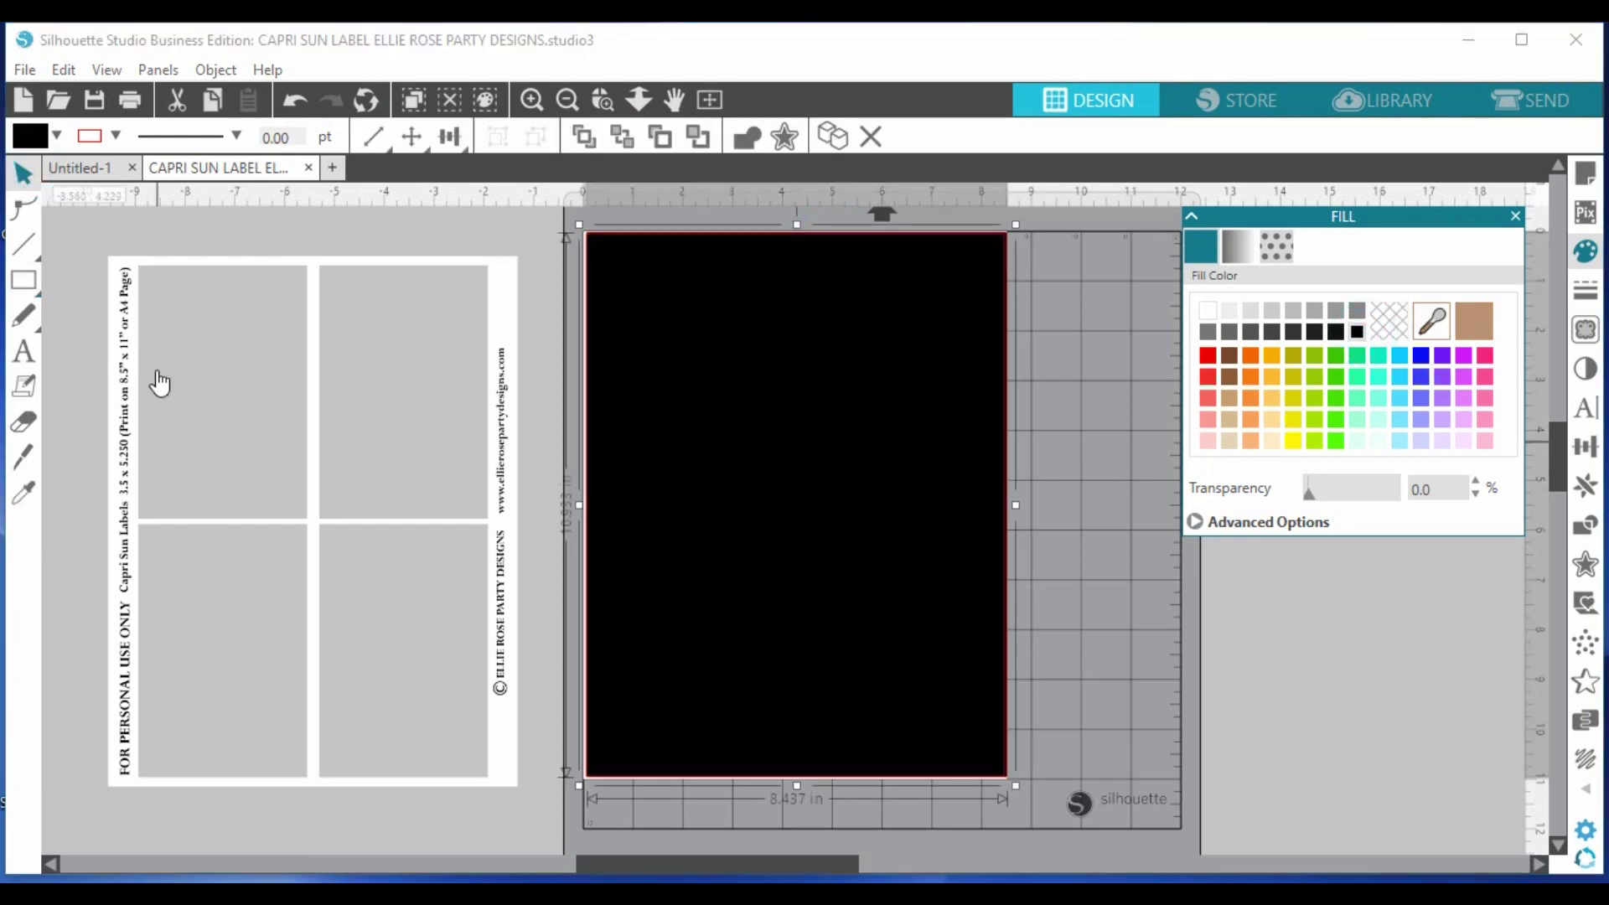
- Bring the label template in front of the black rectangle and fit it to the page at about 8.46 in wide
left_click(150, 235)
left_click_drag(141, 287, 437, 385)
right_click(437, 385)
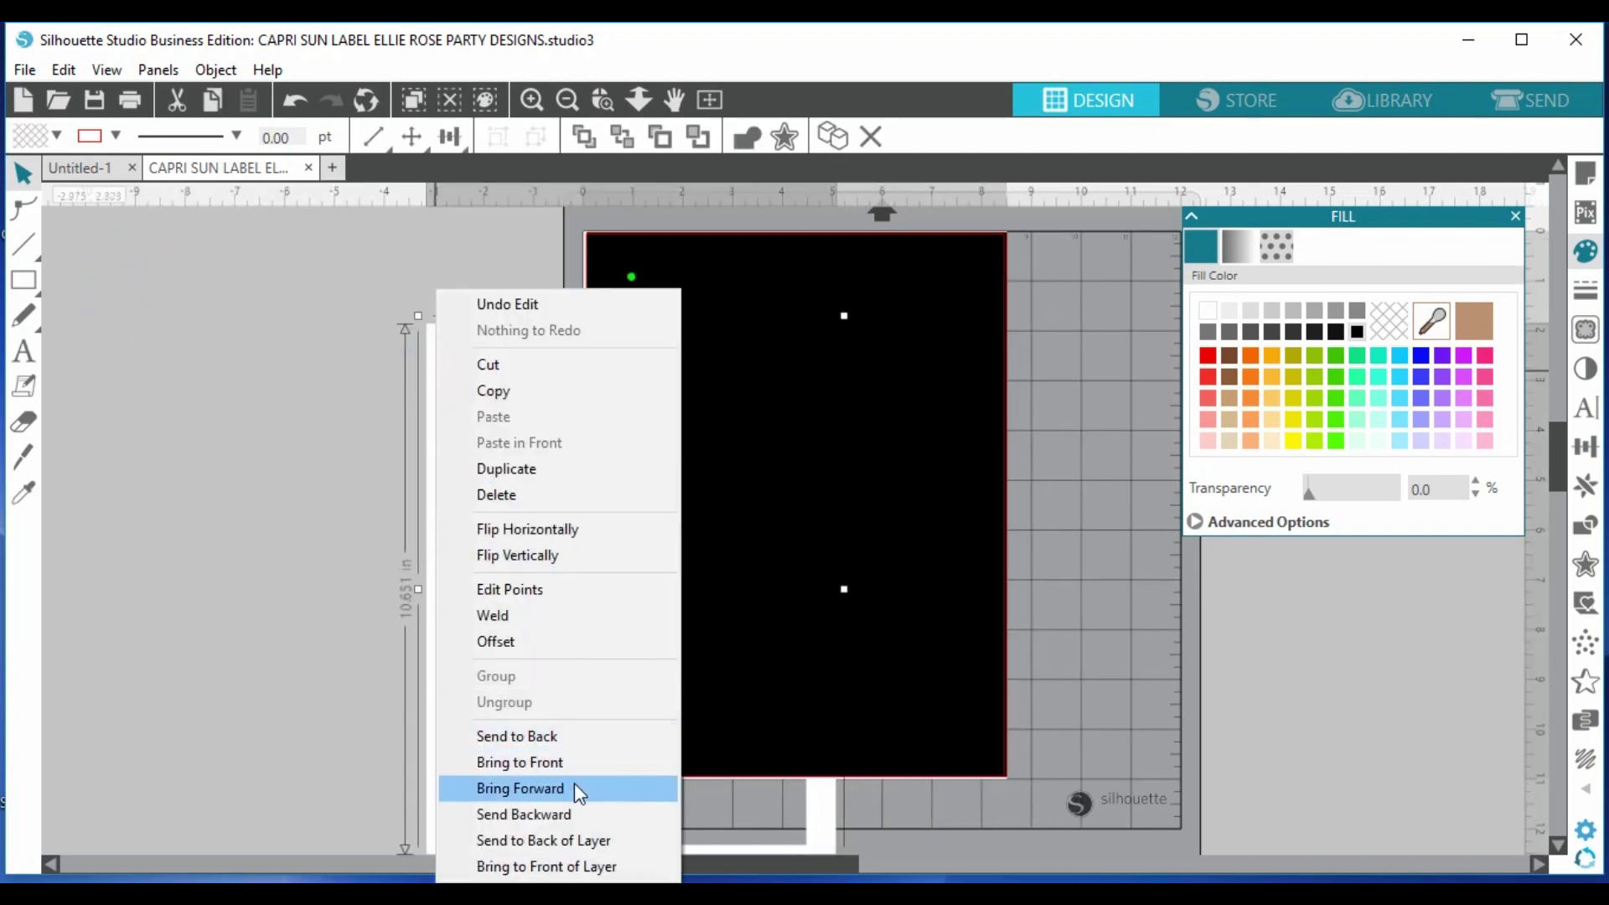
left_click(554, 763)
left_click_drag(449, 523, 607, 438)
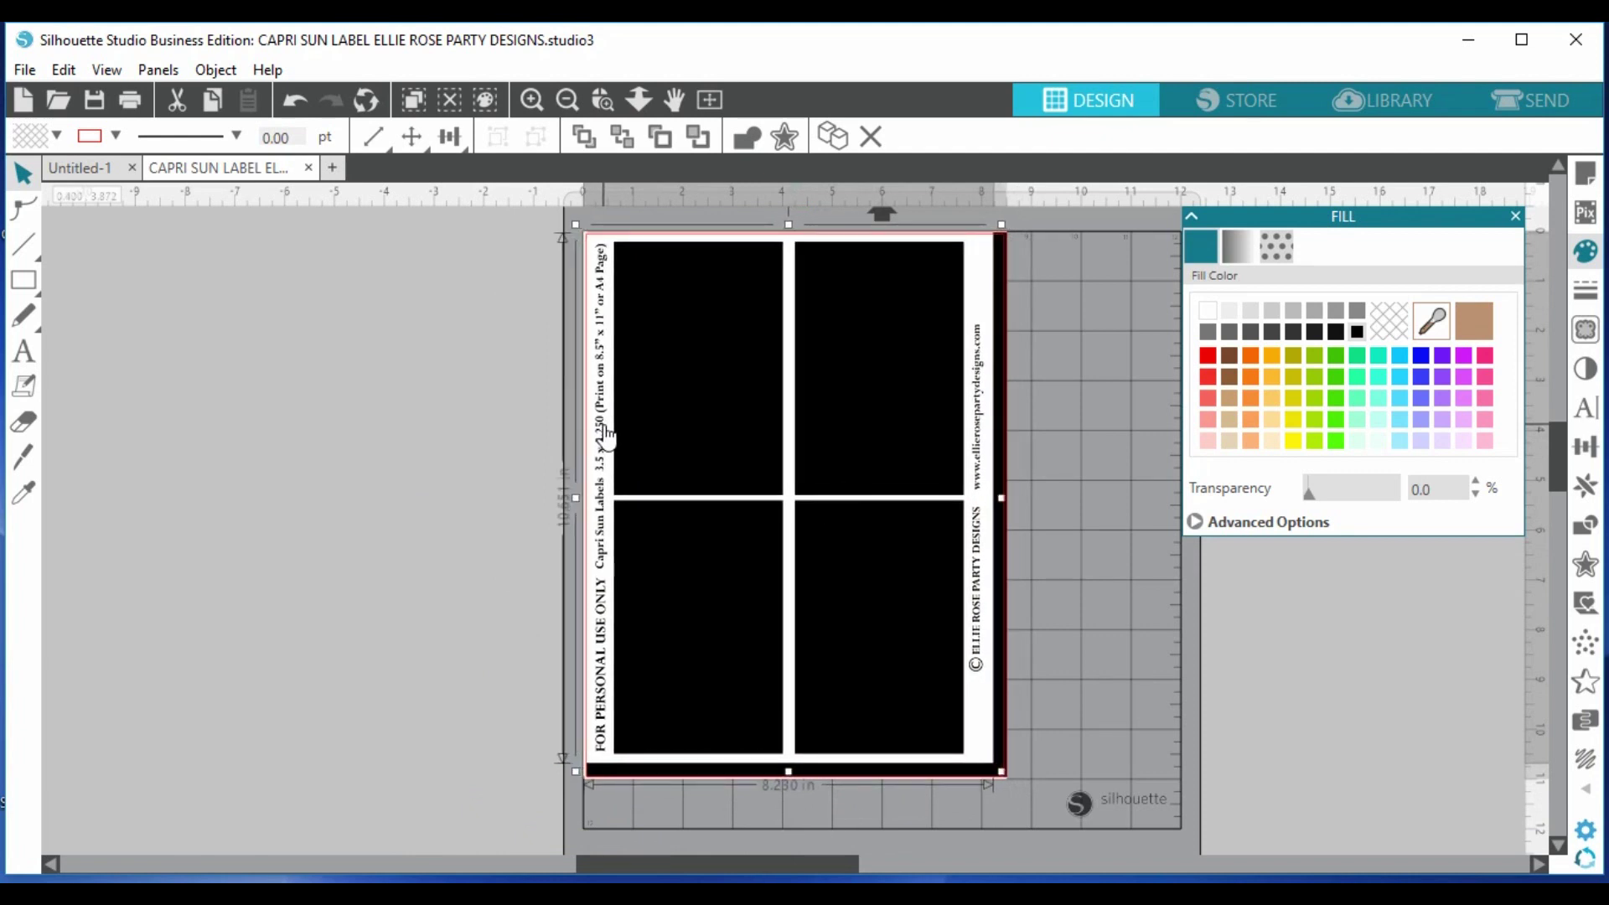
left_click_drag(1002, 773, 1005, 791)
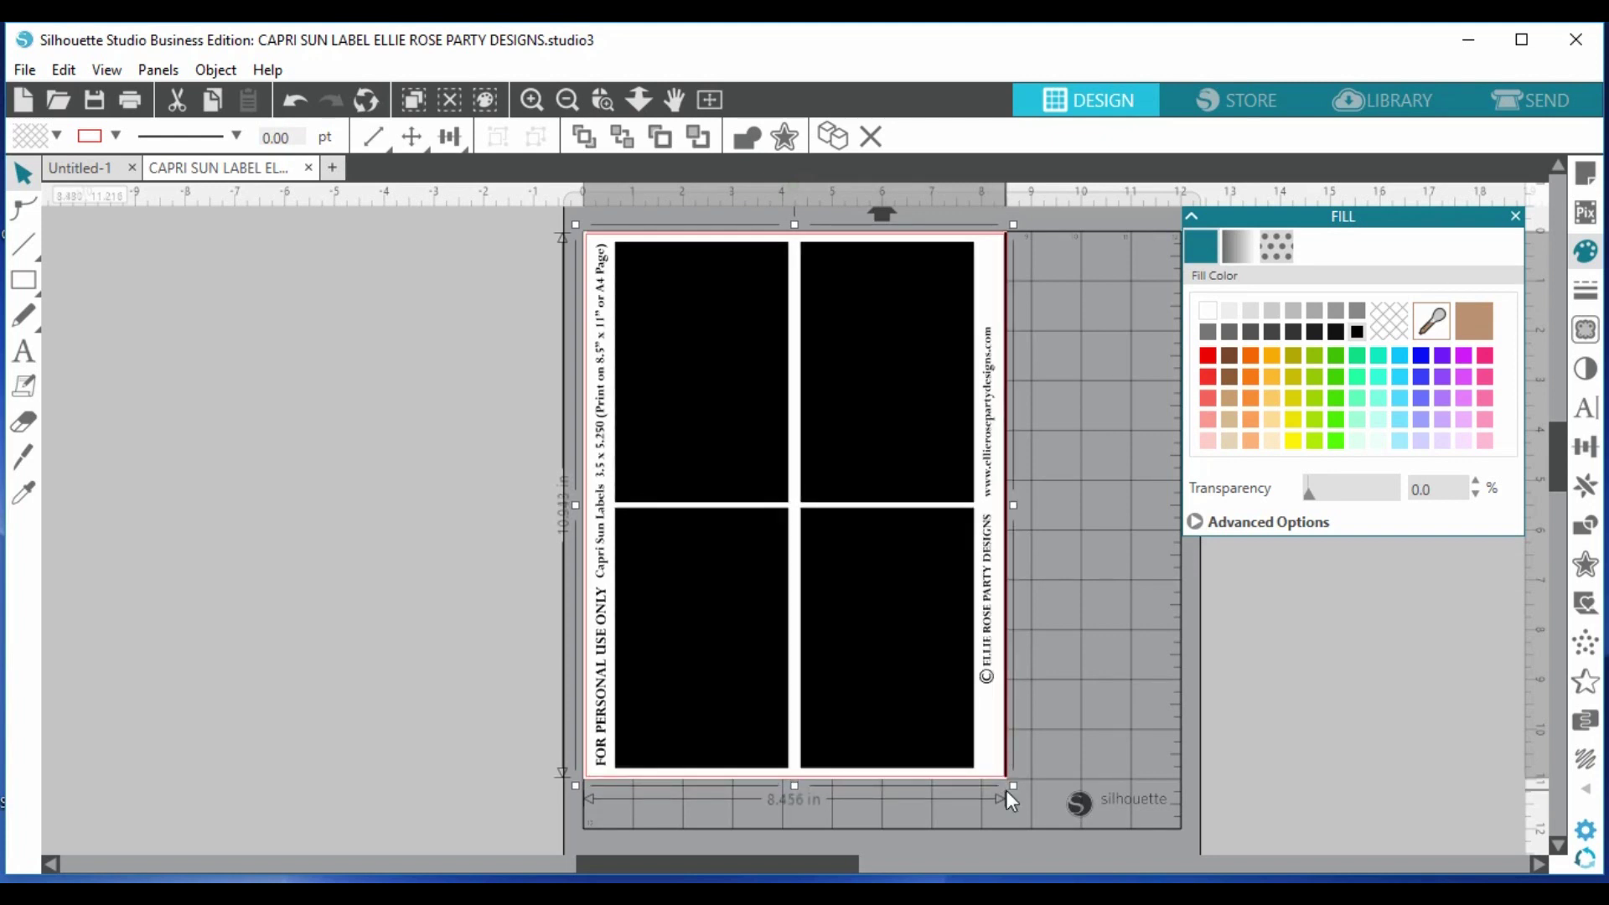
- Browse the library to the Bee folder and expand its subfolders
left_click(353, 602)
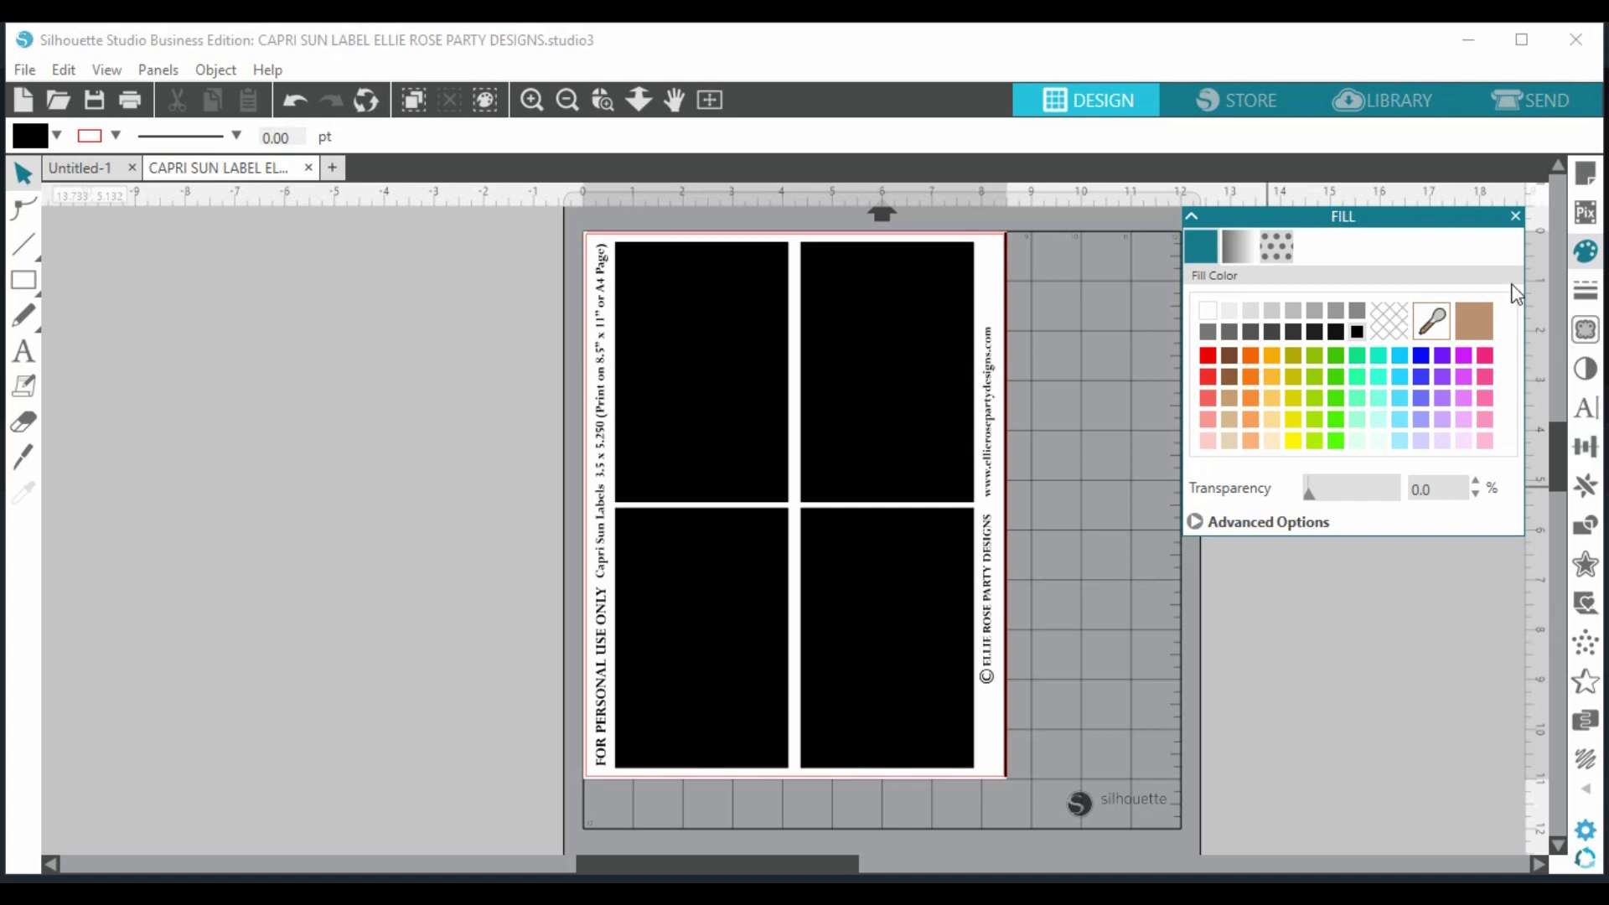
left_click(1377, 106)
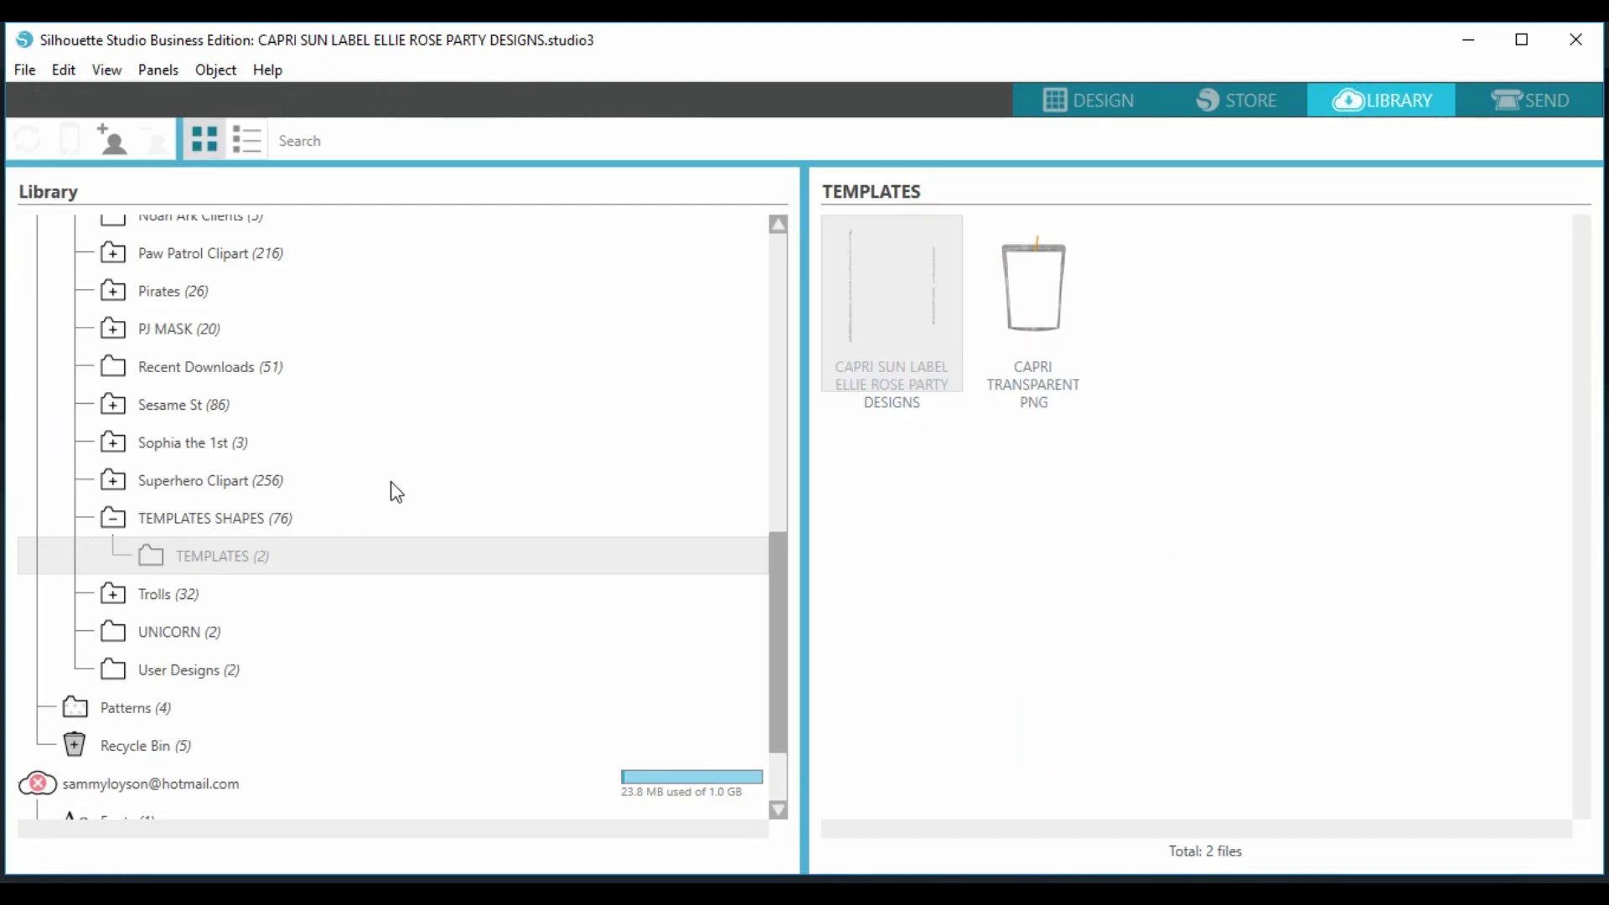
scroll(318, 495, "up", 5)
scroll(320, 499, "up", 3)
scroll(151, 341, "up", 2)
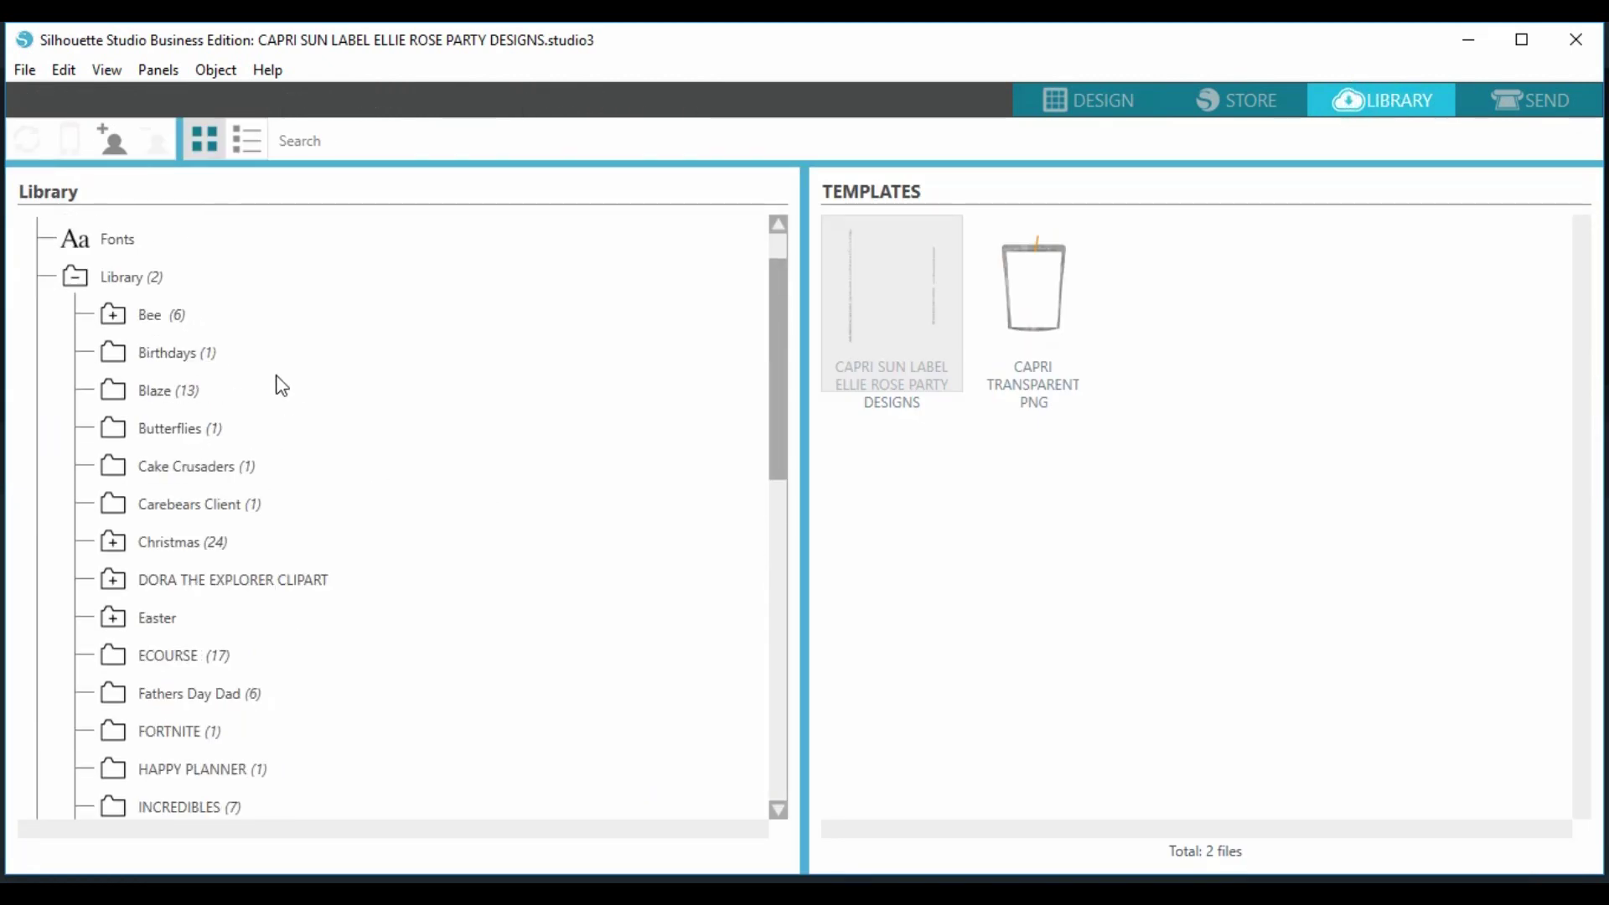
left_click(150, 320)
left_click(111, 317)
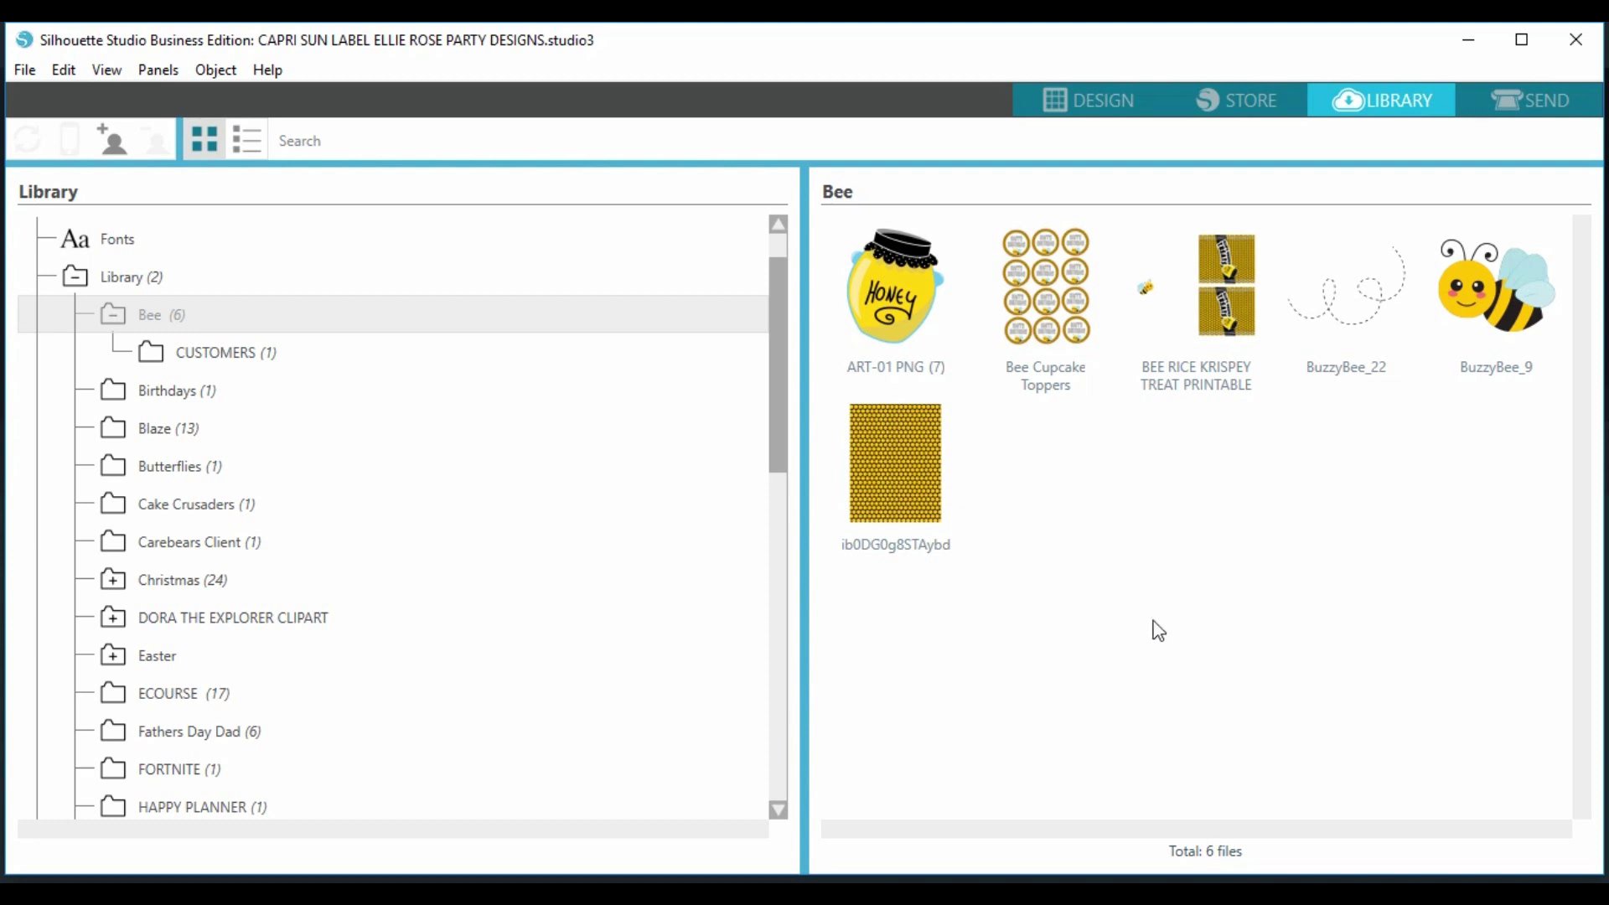
- Move the label template off the page and enlarge the black rectangle to about 8.47 in wide so it covers the page
left_click(1101, 113)
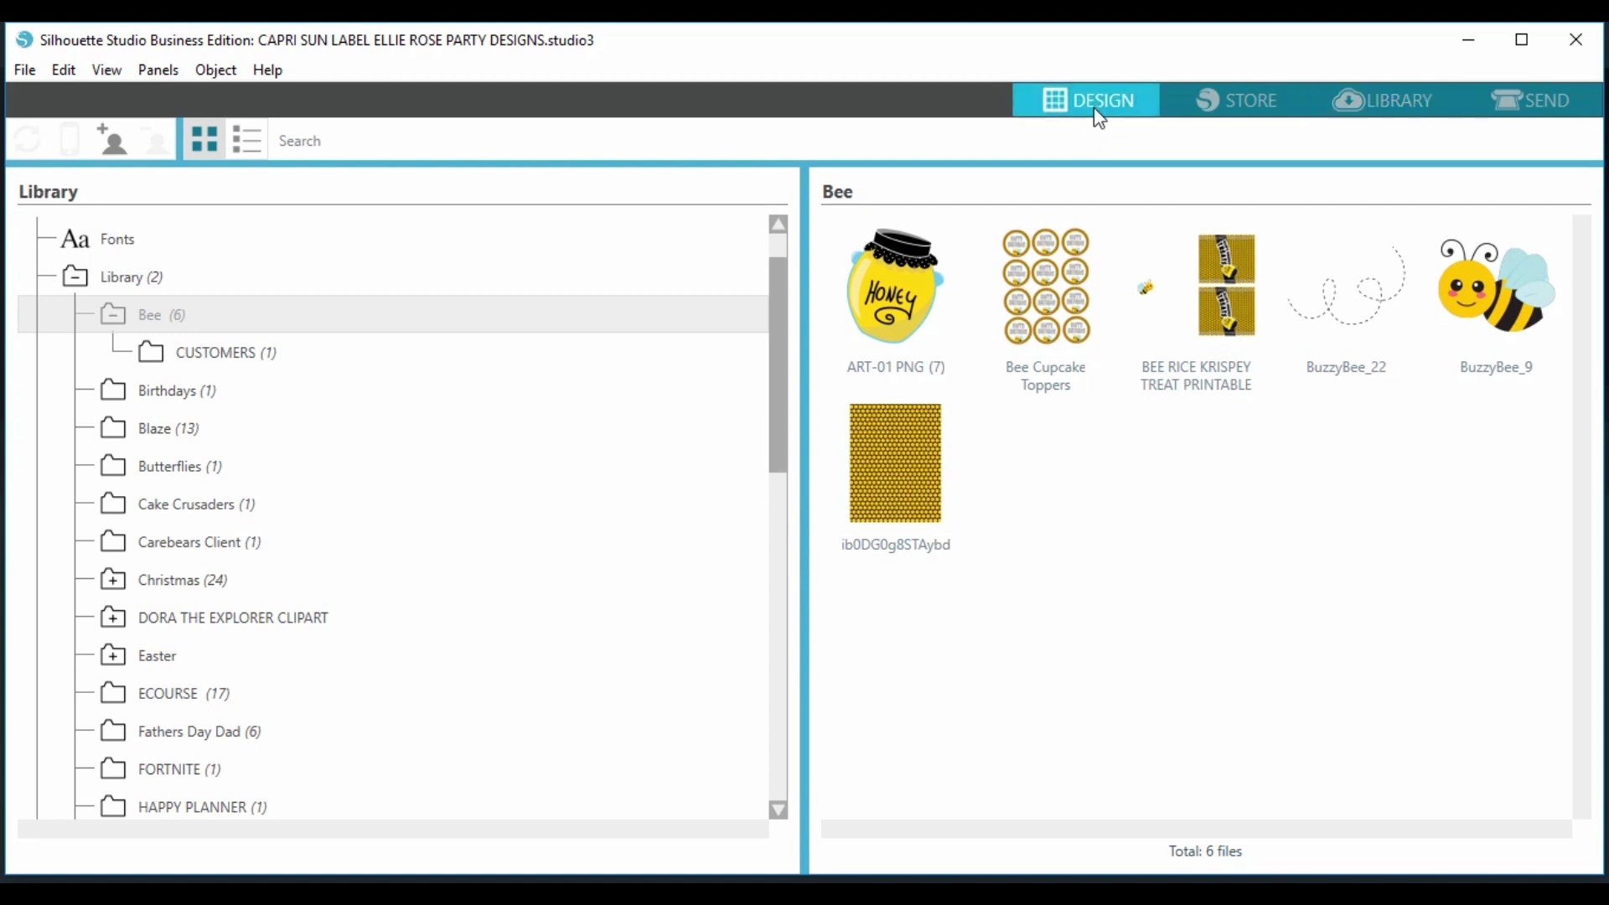
left_click_drag(986, 409, 536, 411)
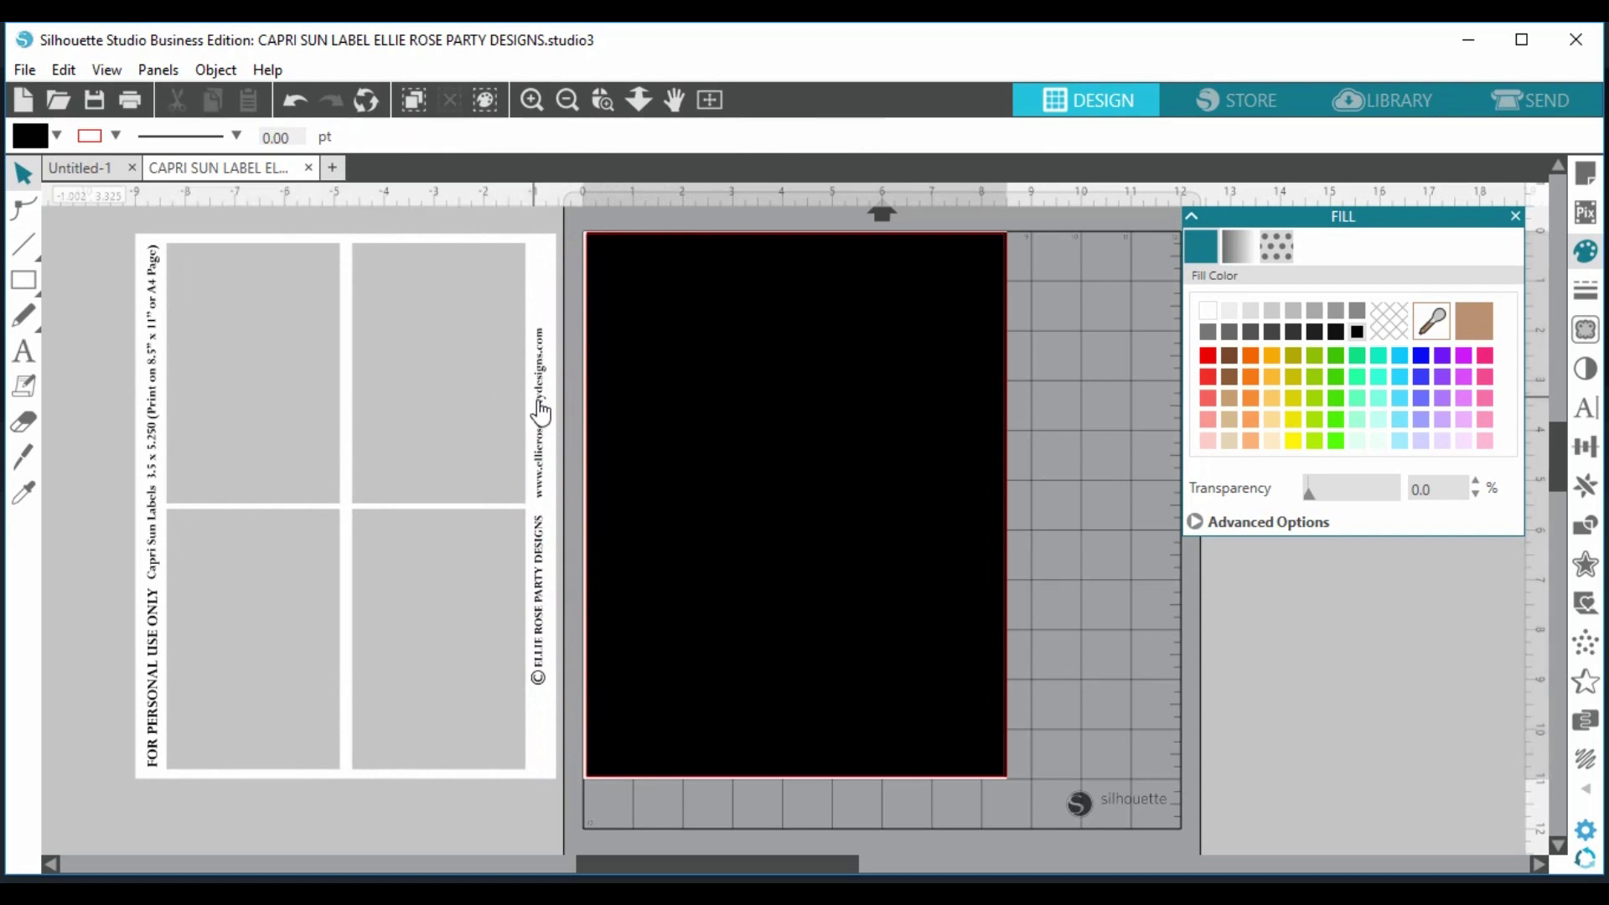
left_click(731, 406)
left_click_drag(728, 407, 731, 407)
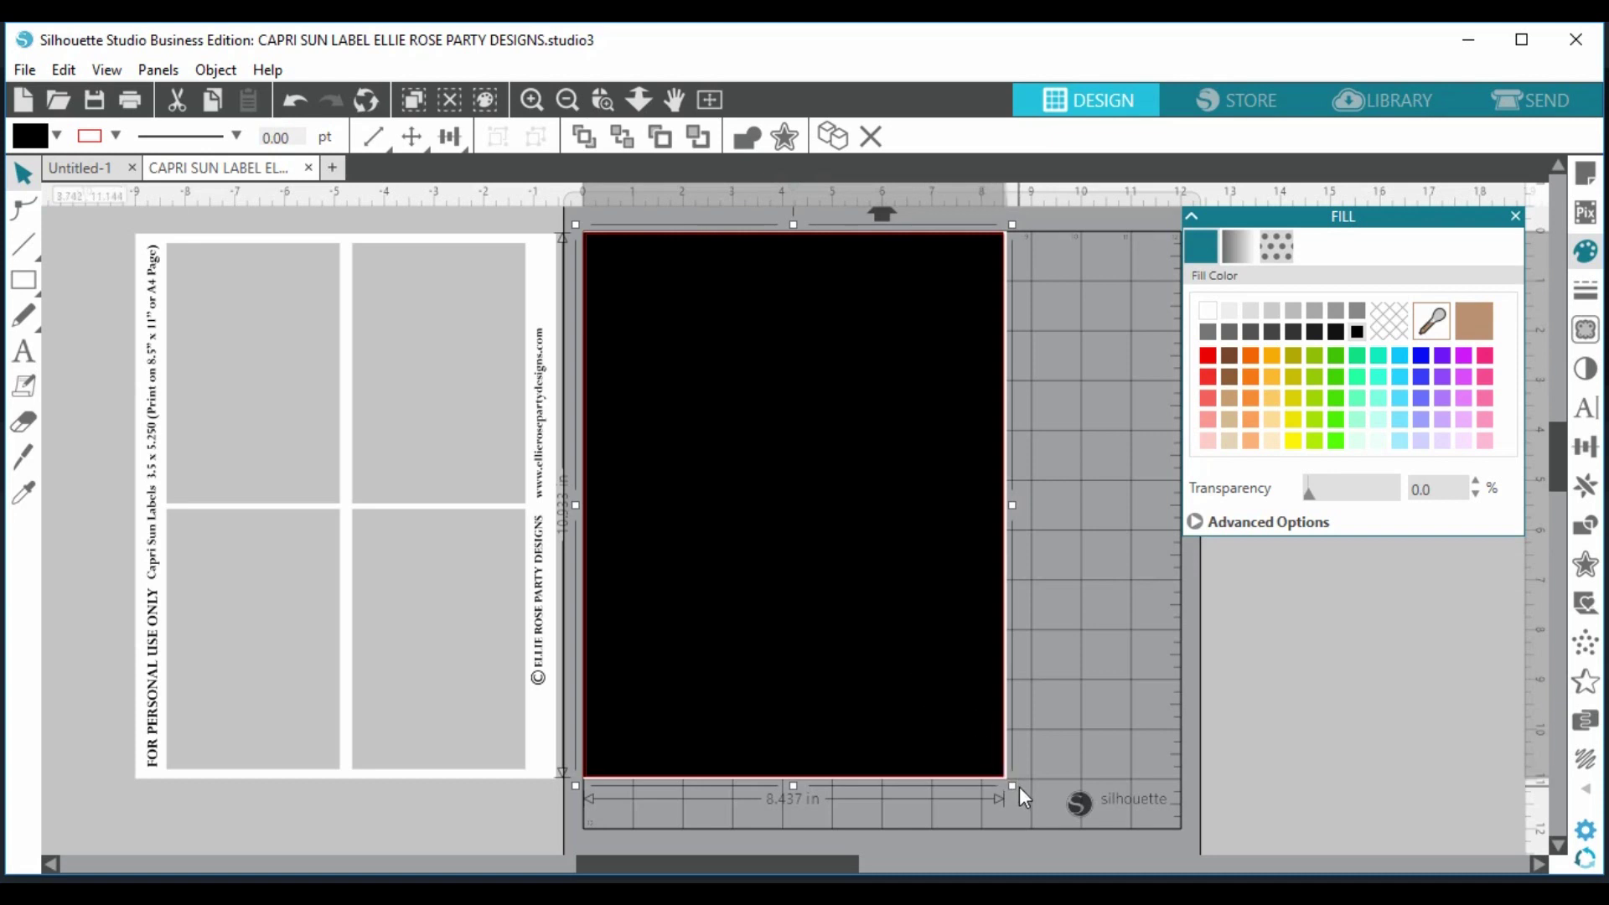
left_click_drag(1011, 786, 1012, 788)
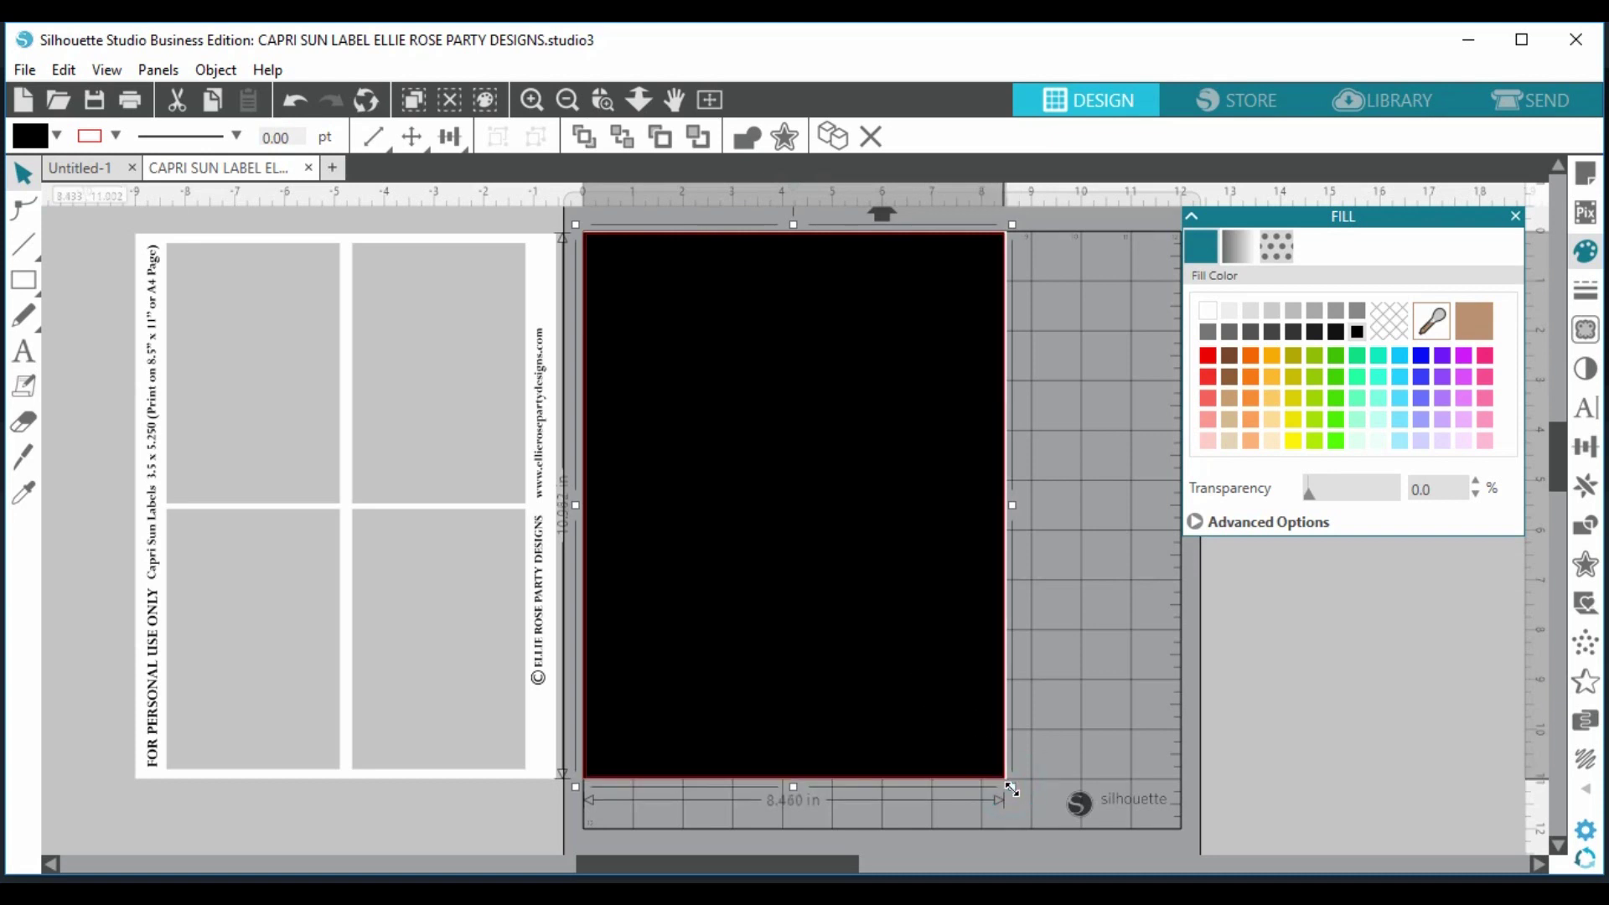
left_click(1106, 547)
left_click(913, 526)
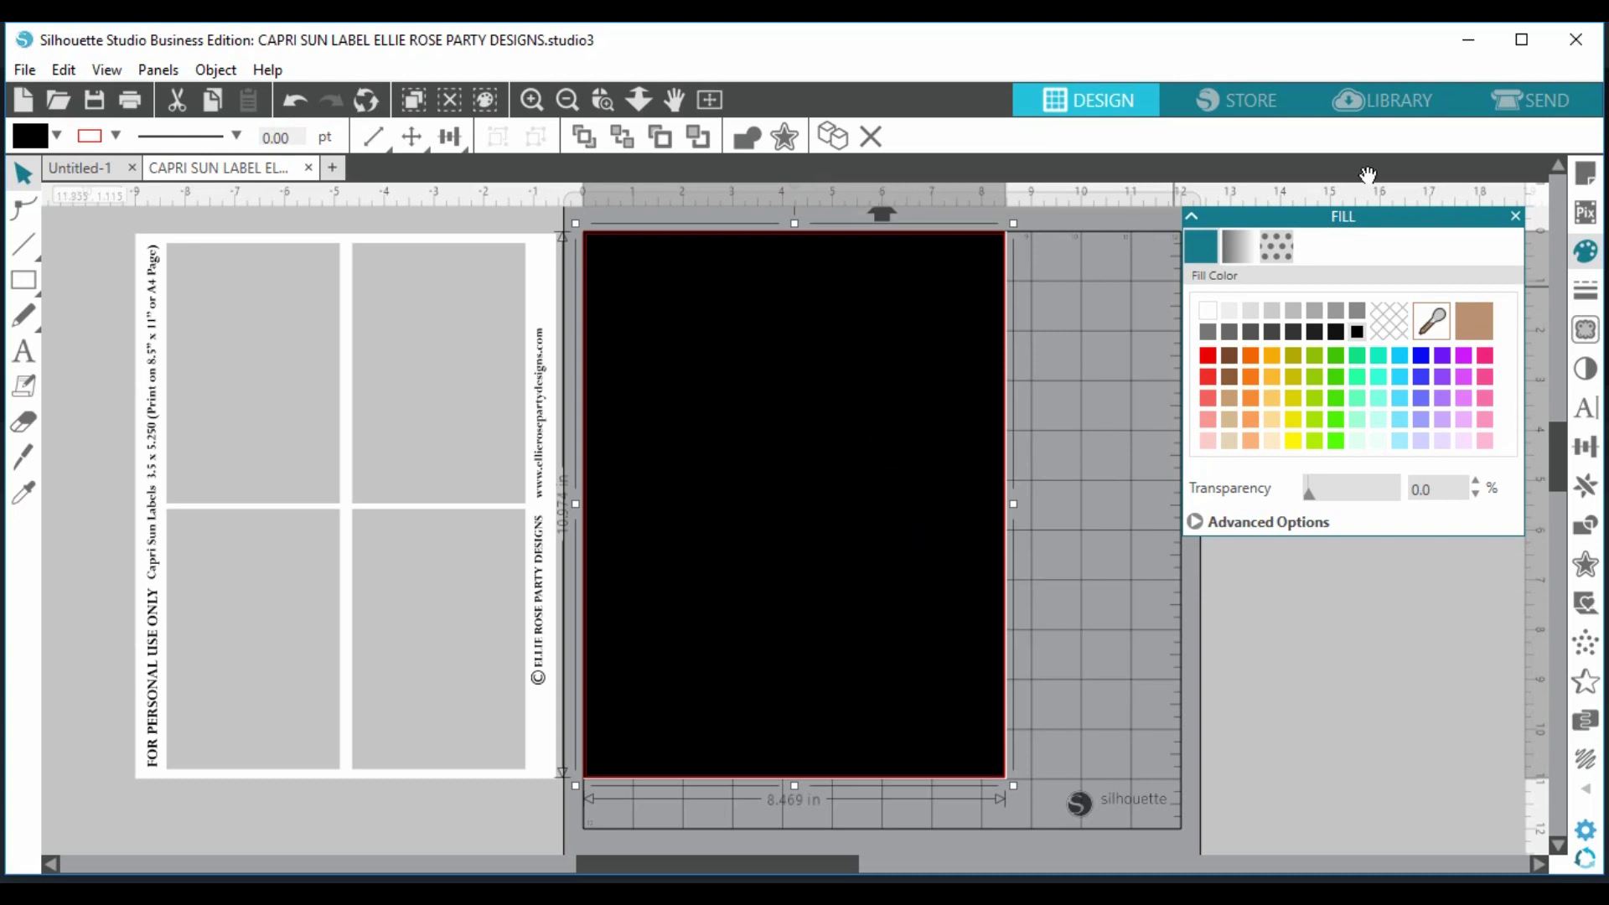
- Open the ib0DG0g8STAybd pattern from the Bee folder and use it as the page background in the label document, about 8.47 in wide
left_click(1410, 107)
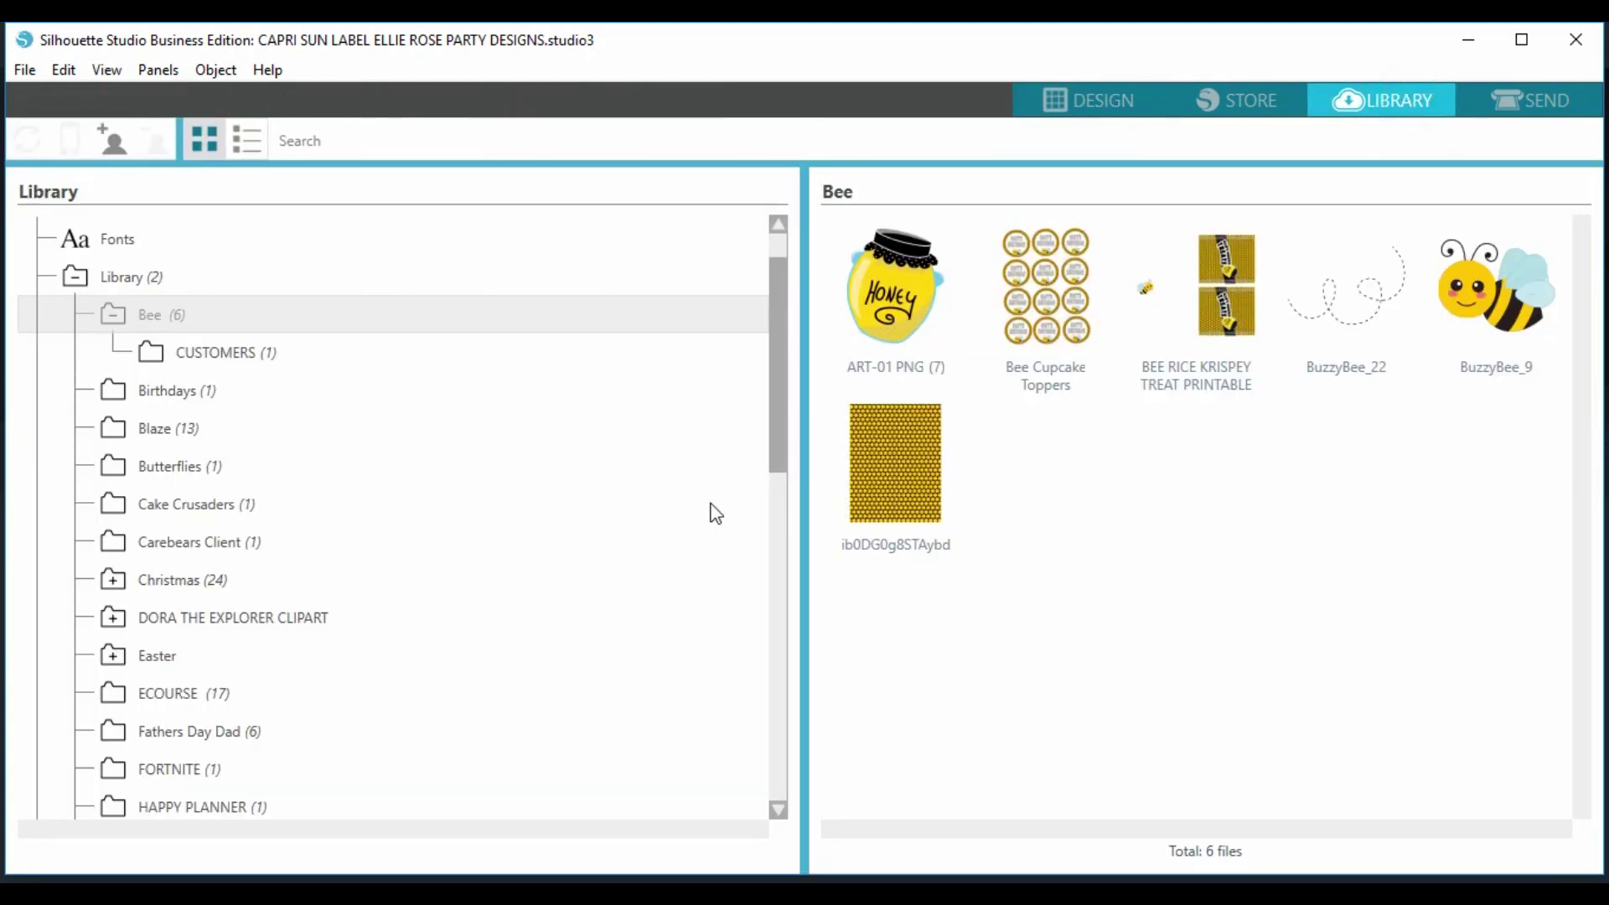
double_click(932, 482)
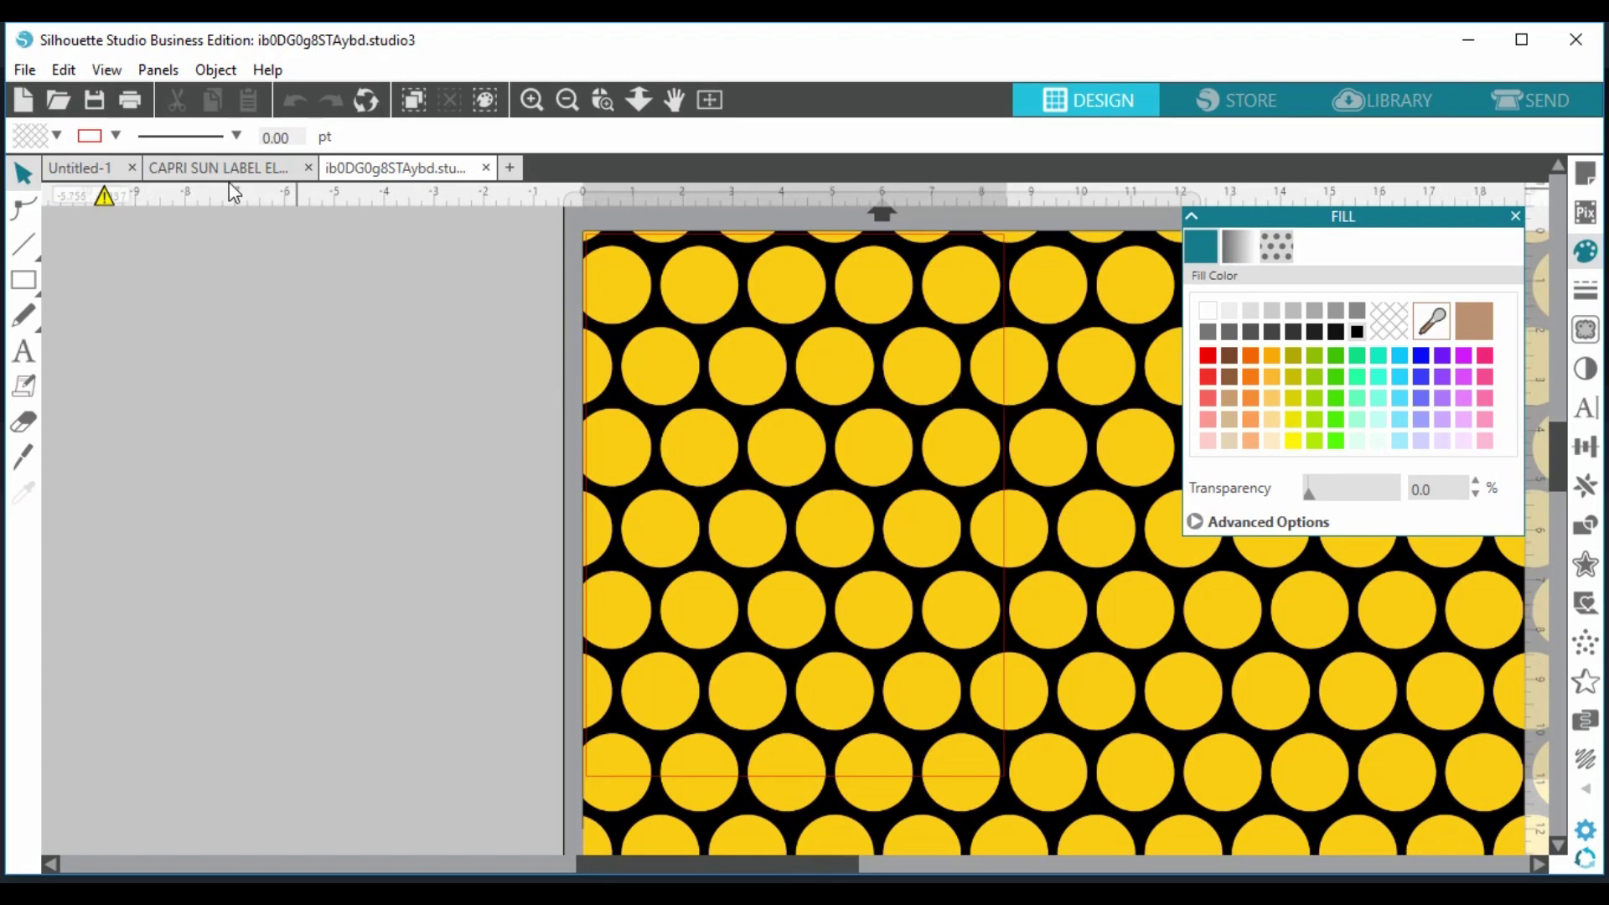
left_click(208, 168)
left_click(986, 667)
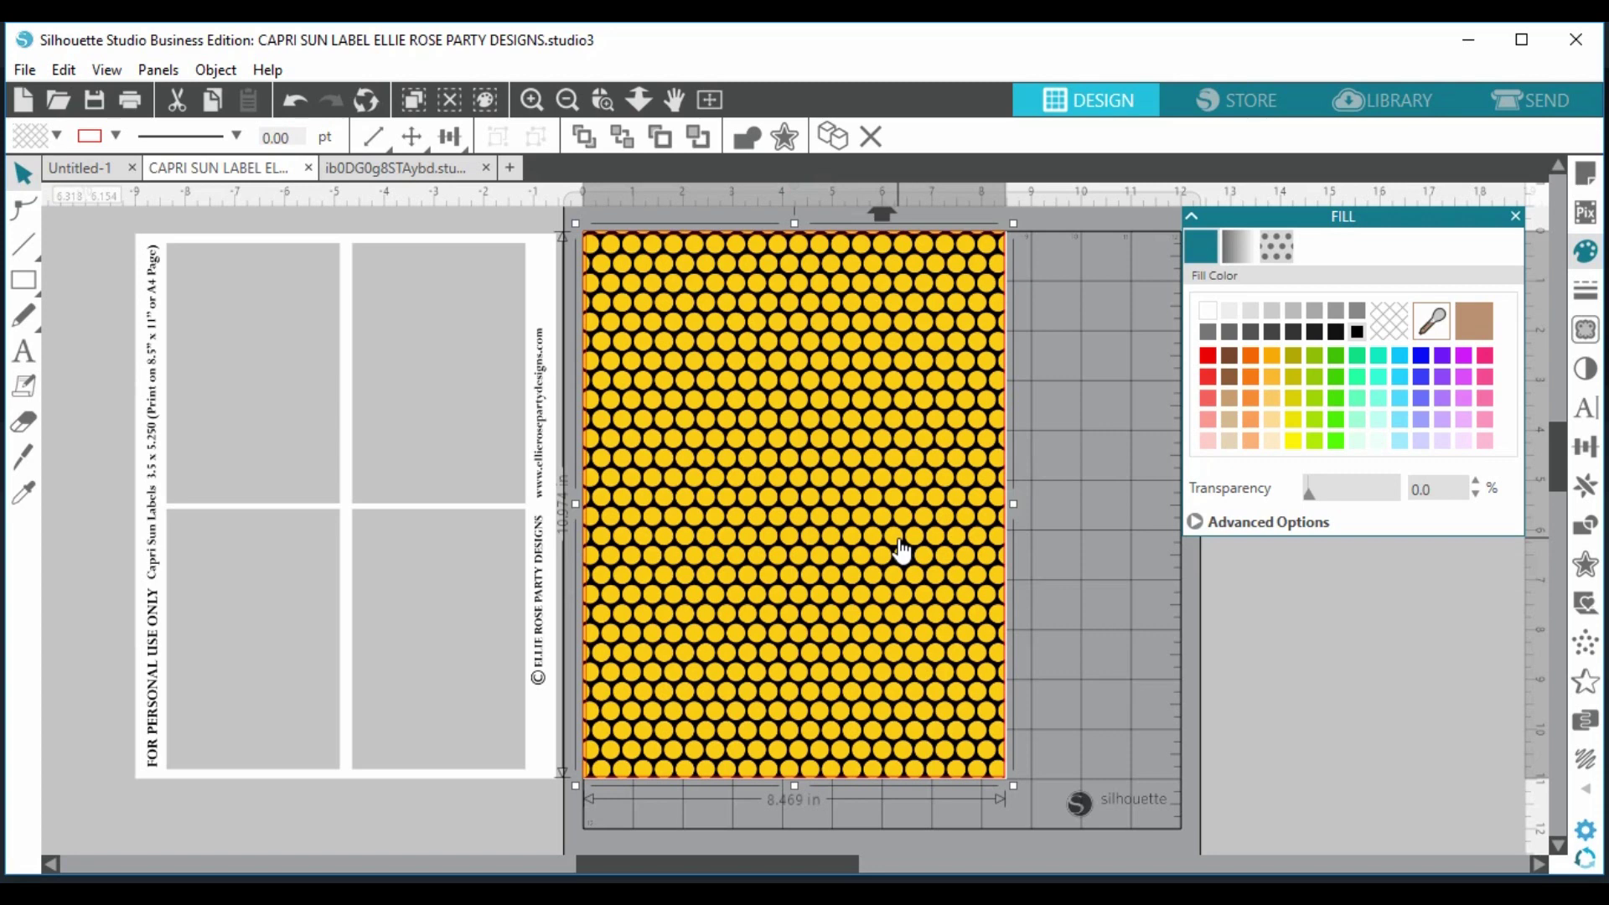
- Move the label template back over the dotted background and fit it to the page at about 8.47 in wide
left_click_drag(543, 543, 995, 543)
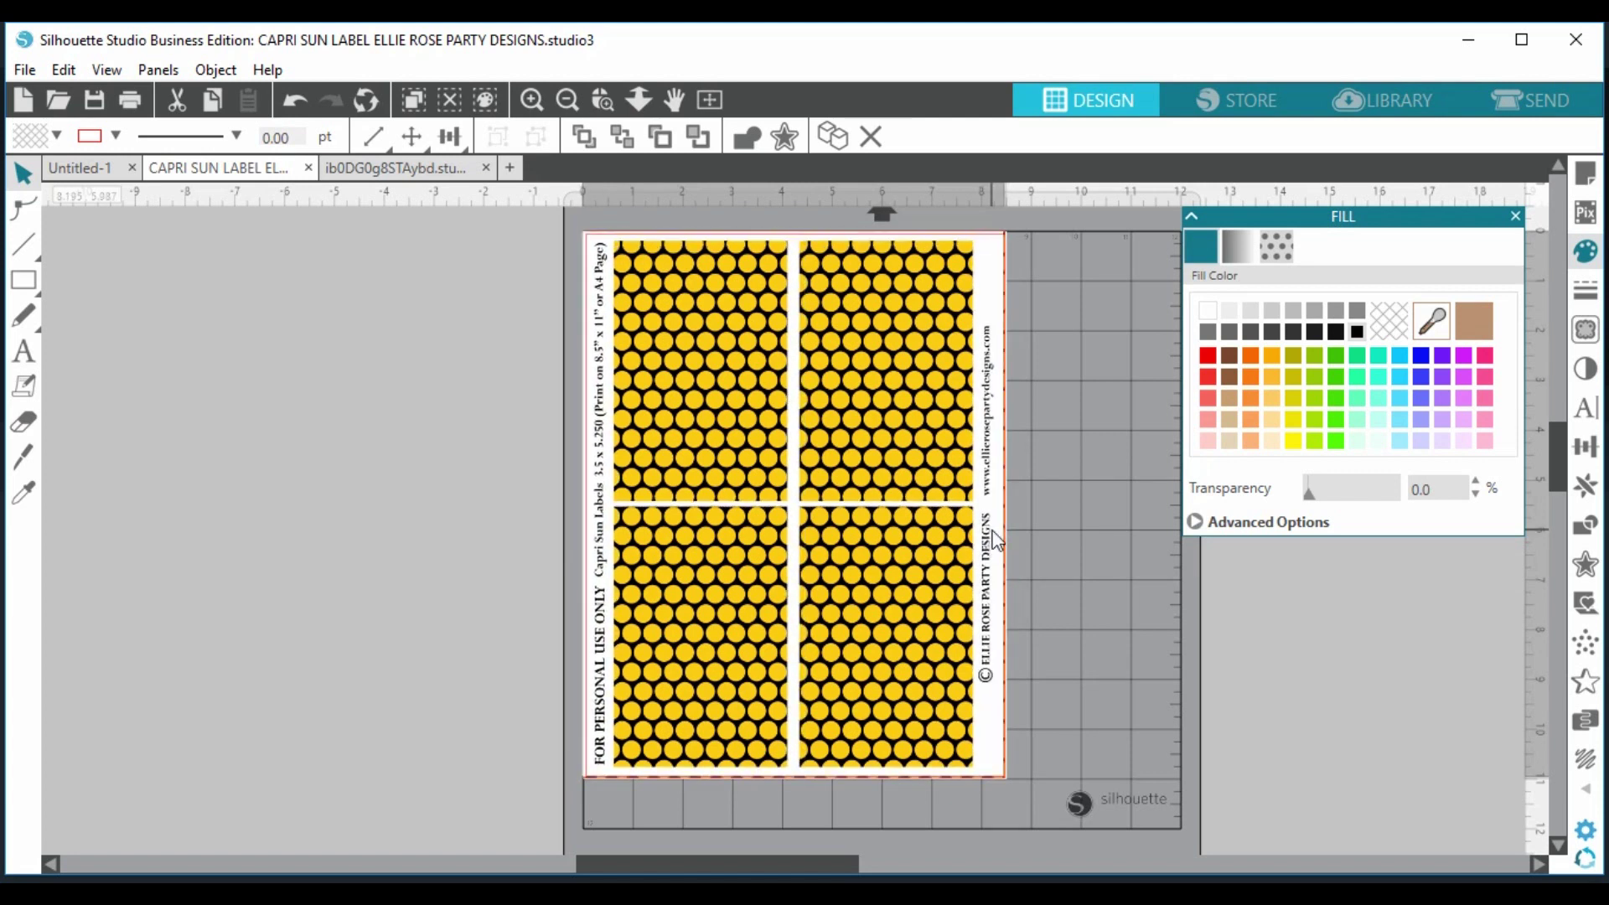
left_click(403, 660)
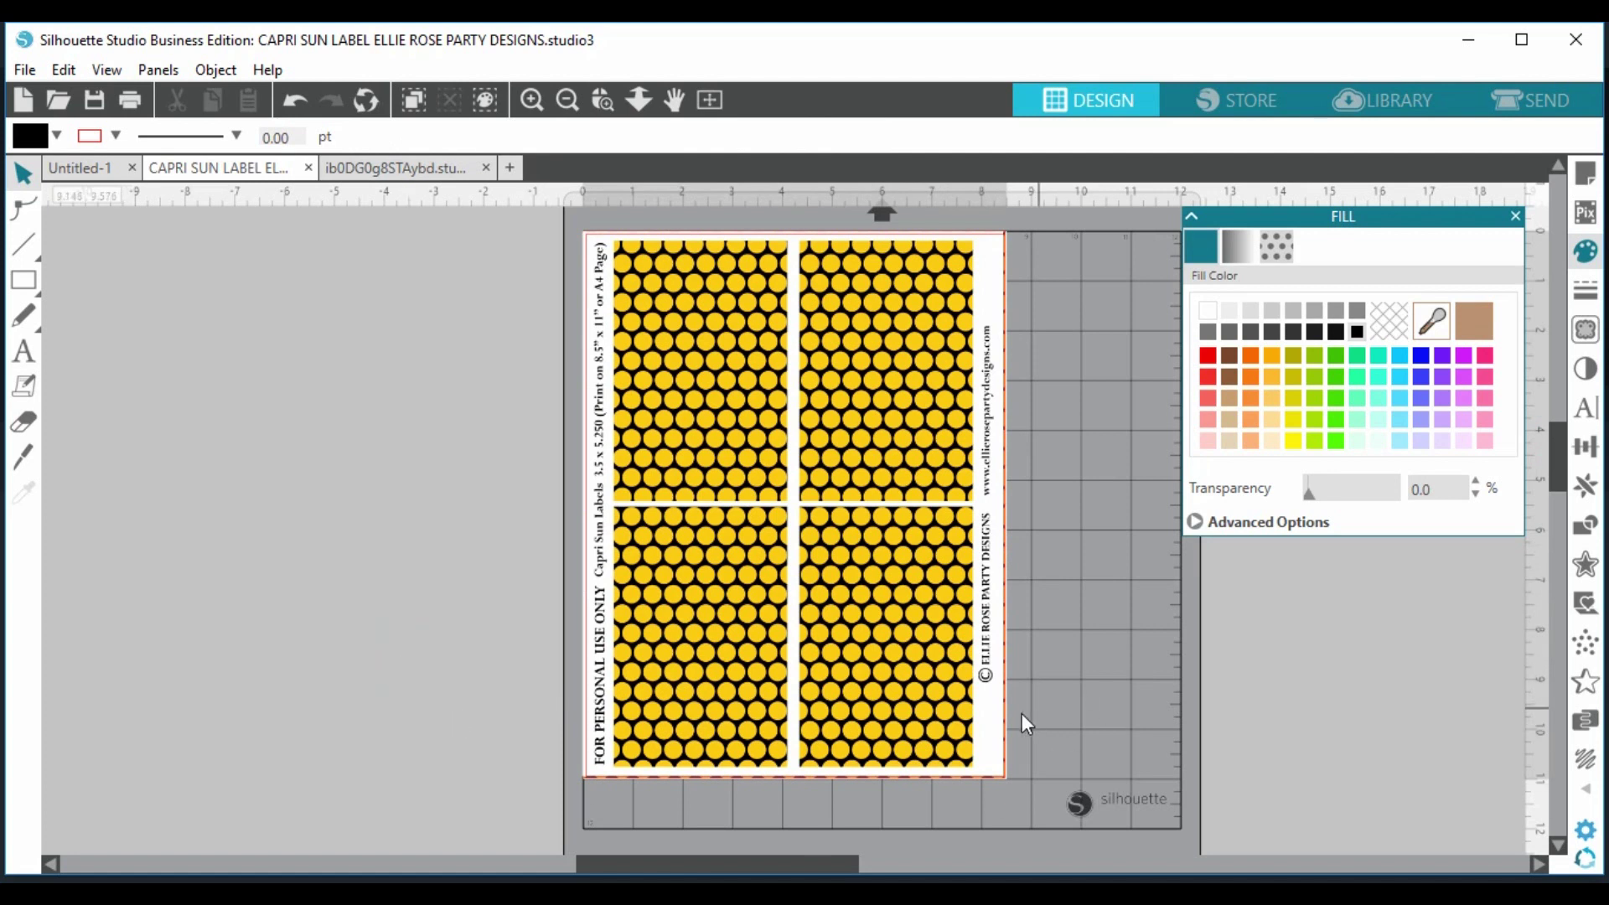
left_click(999, 716)
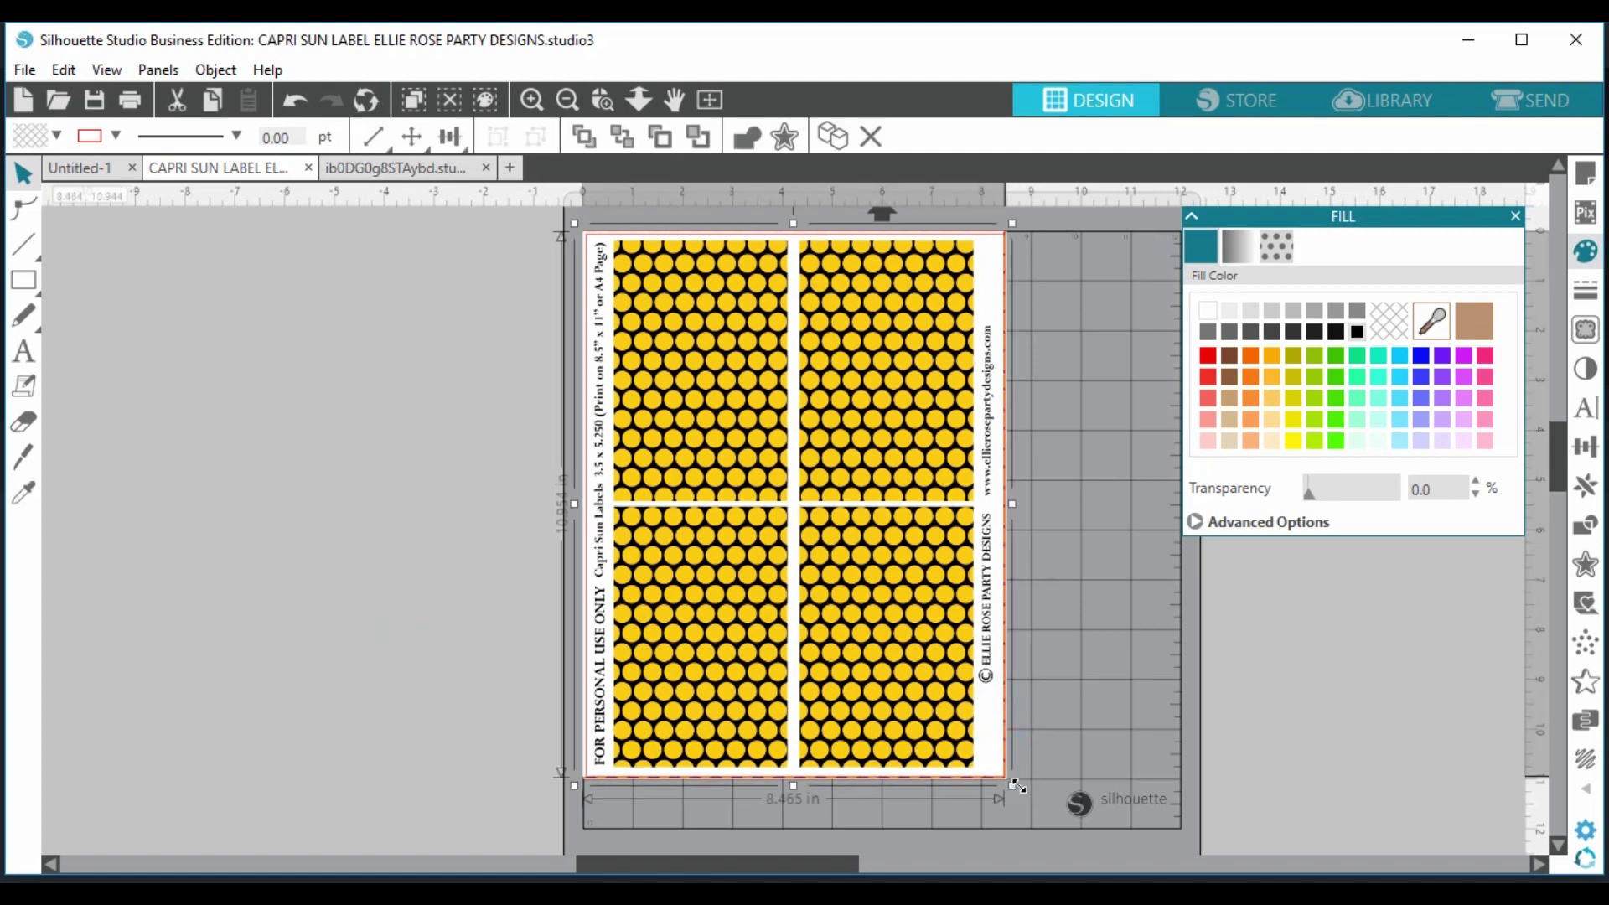
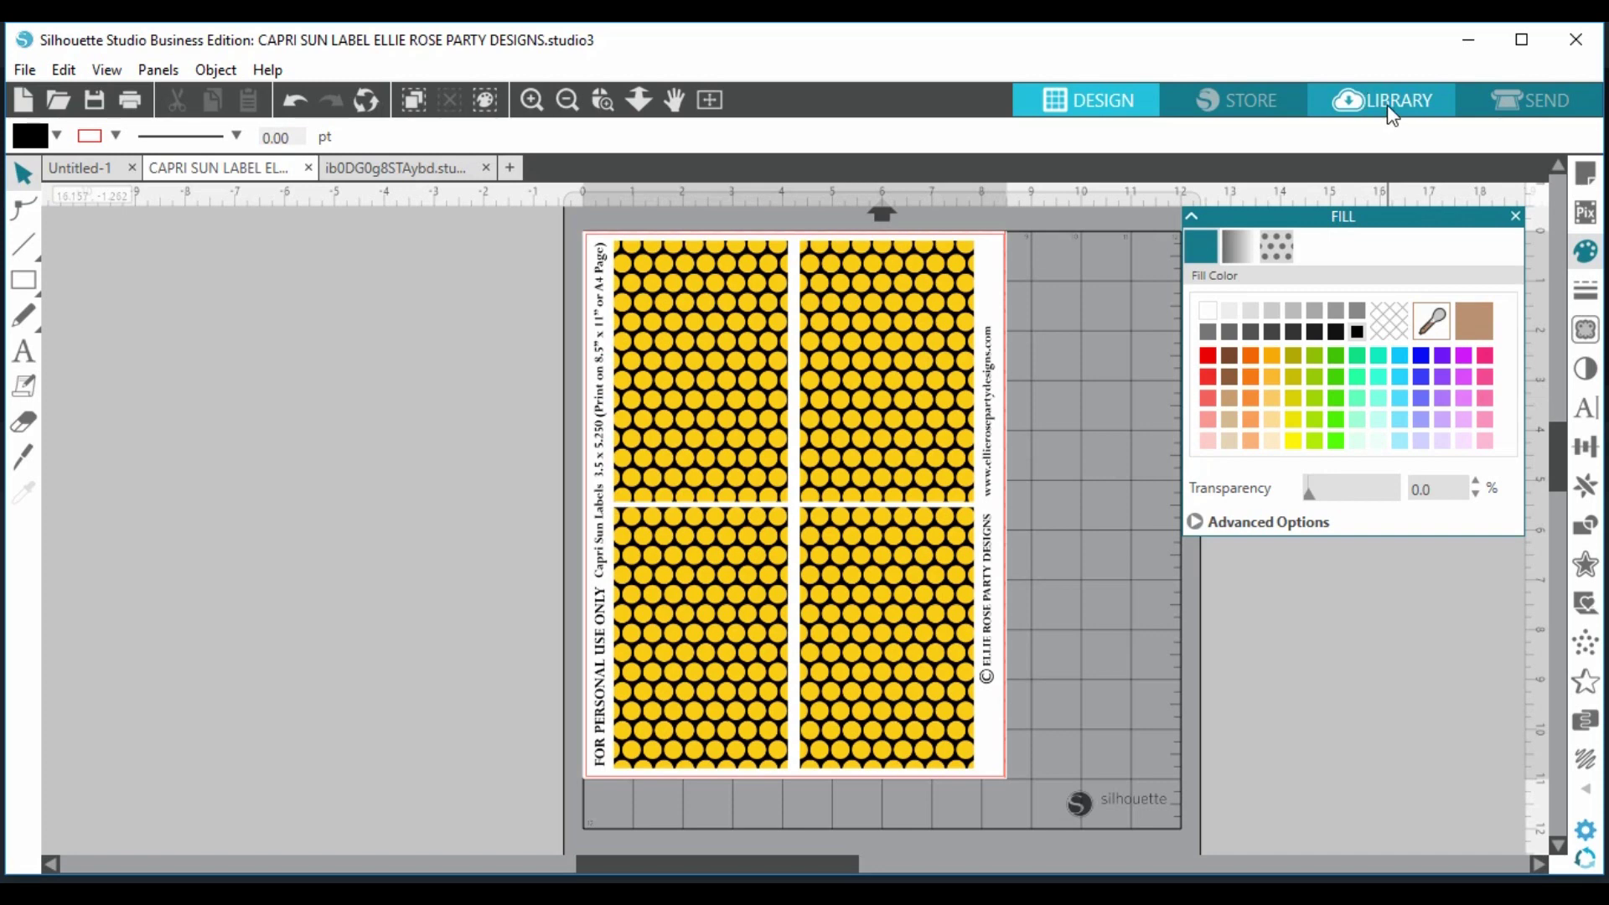
- Open ART-01 PNG (7) from the Bee folder, cut the honey jar into the label document and place it beside the page
left_click(1387, 104)
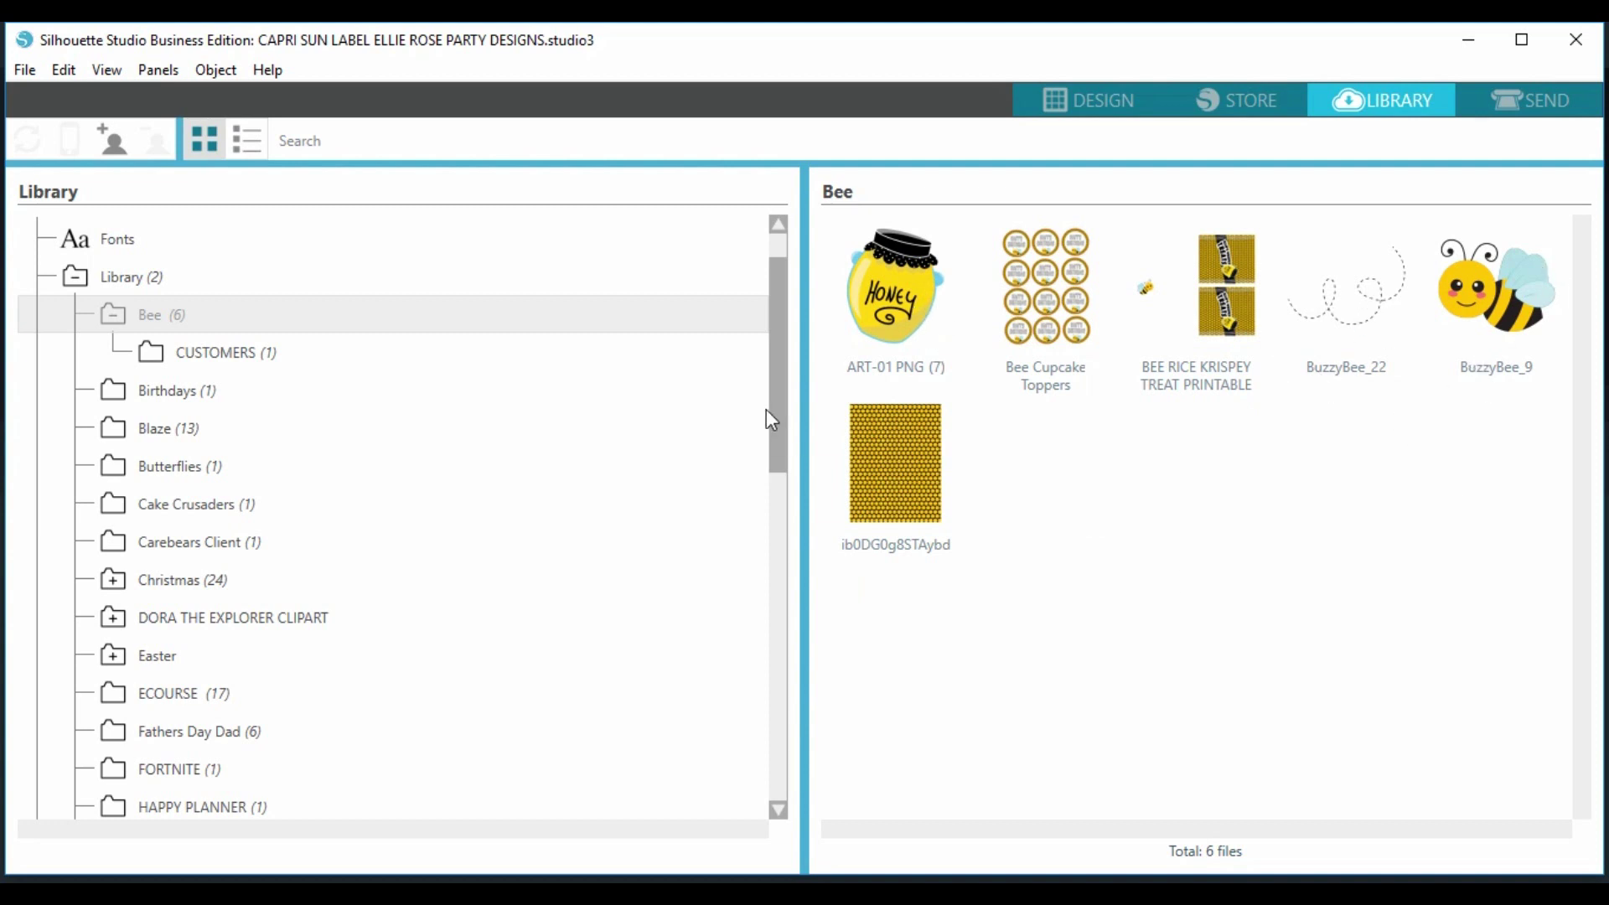
left_click(875, 288)
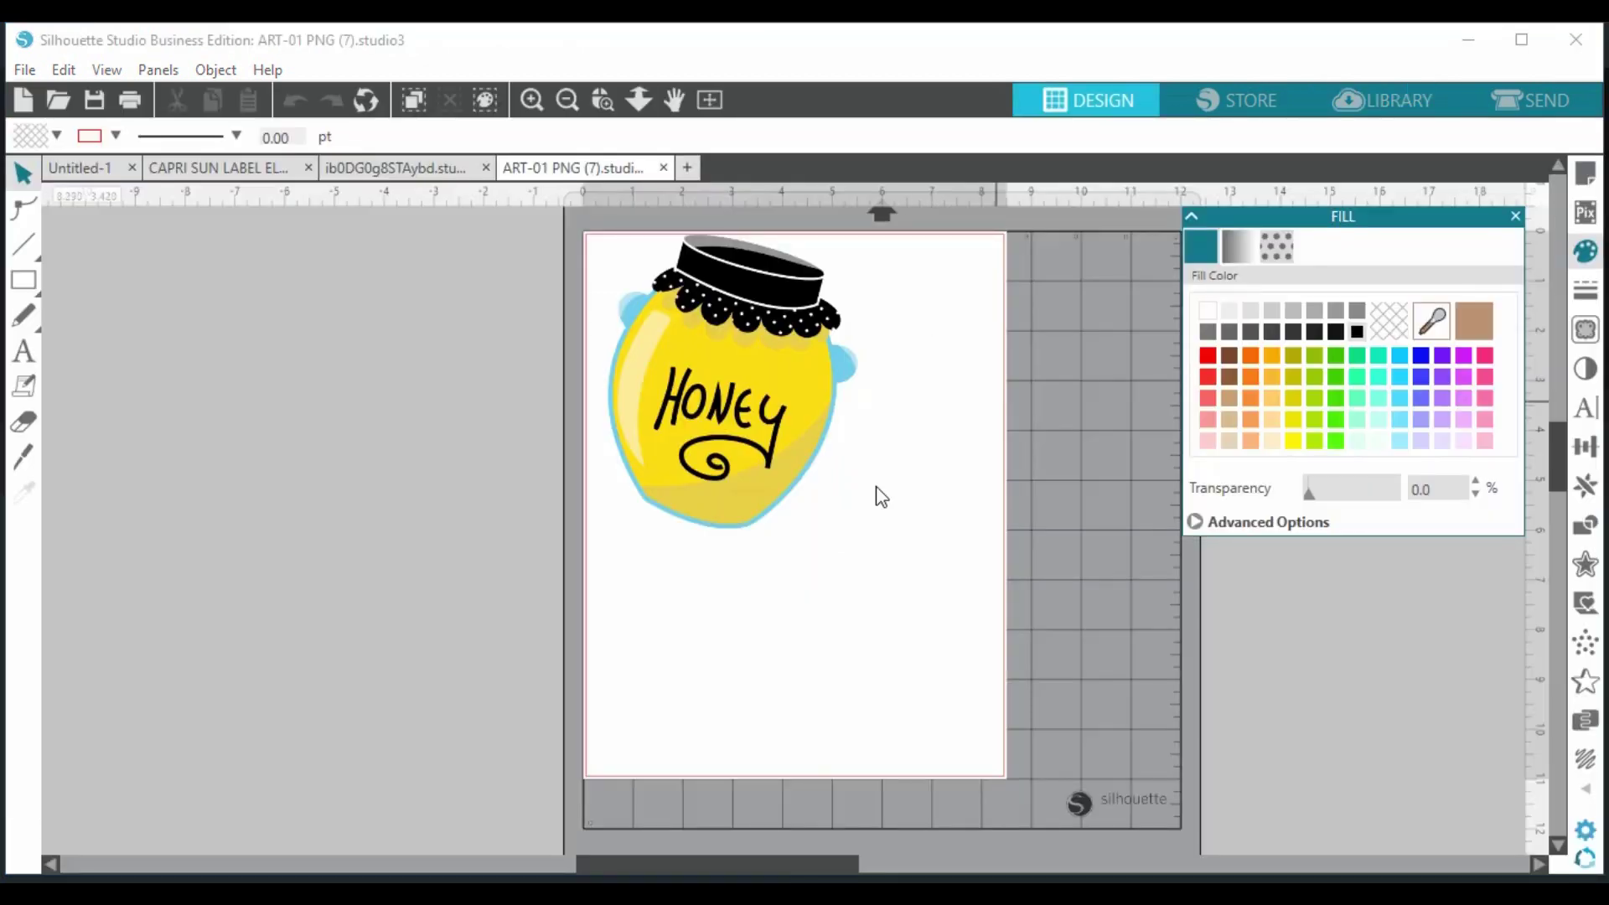
right_click(715, 410)
left_click(800, 363)
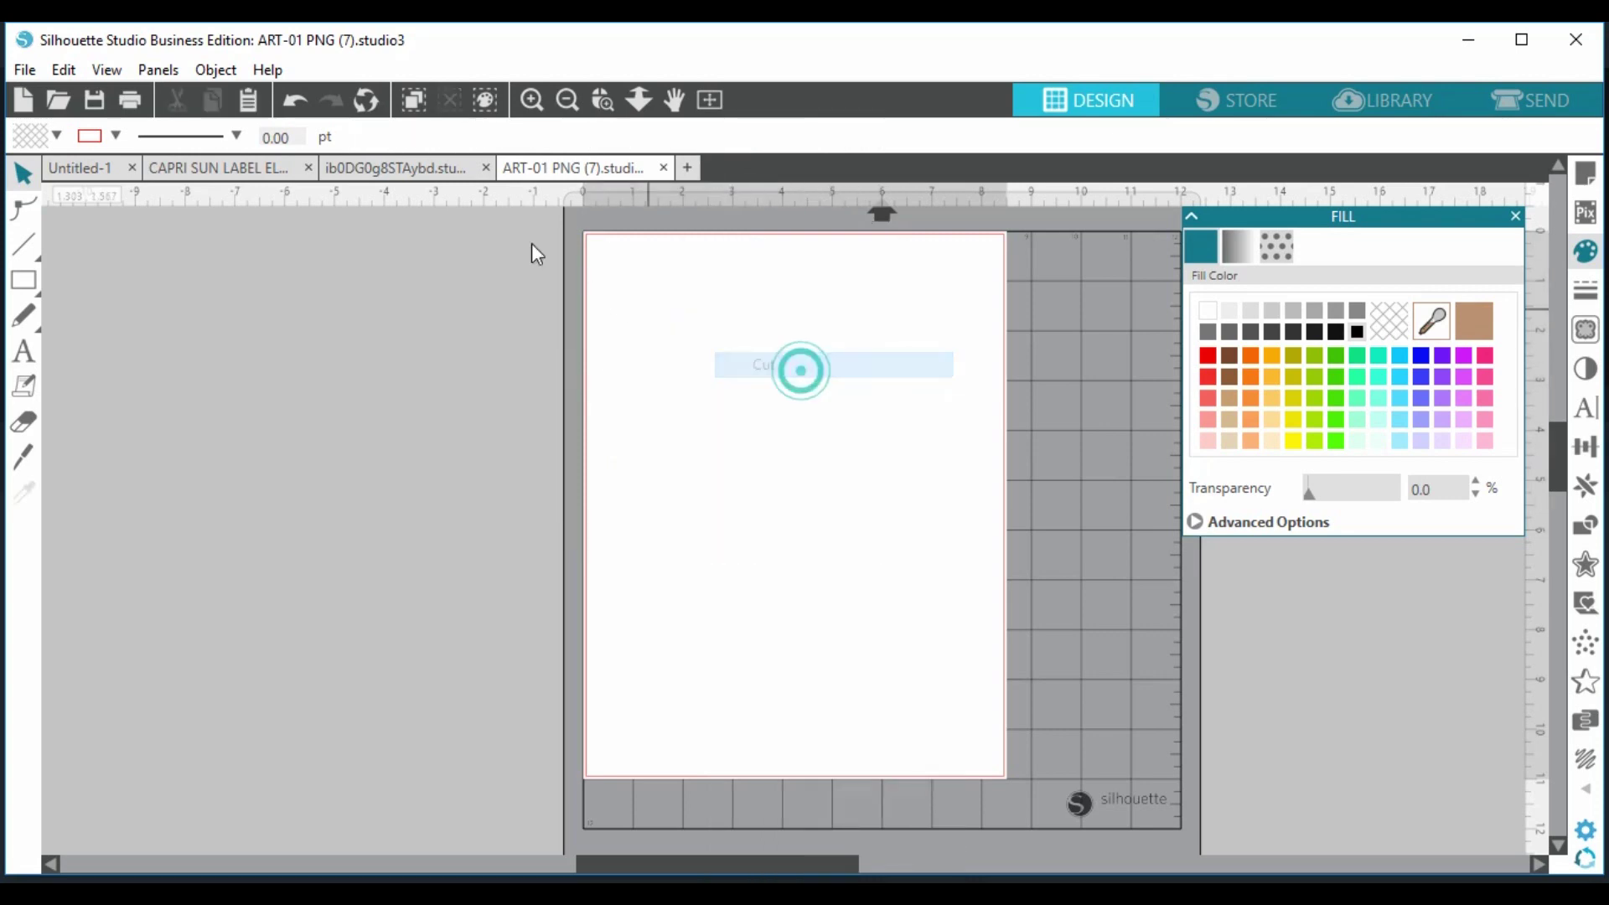
left_click(211, 166)
right_click(219, 400)
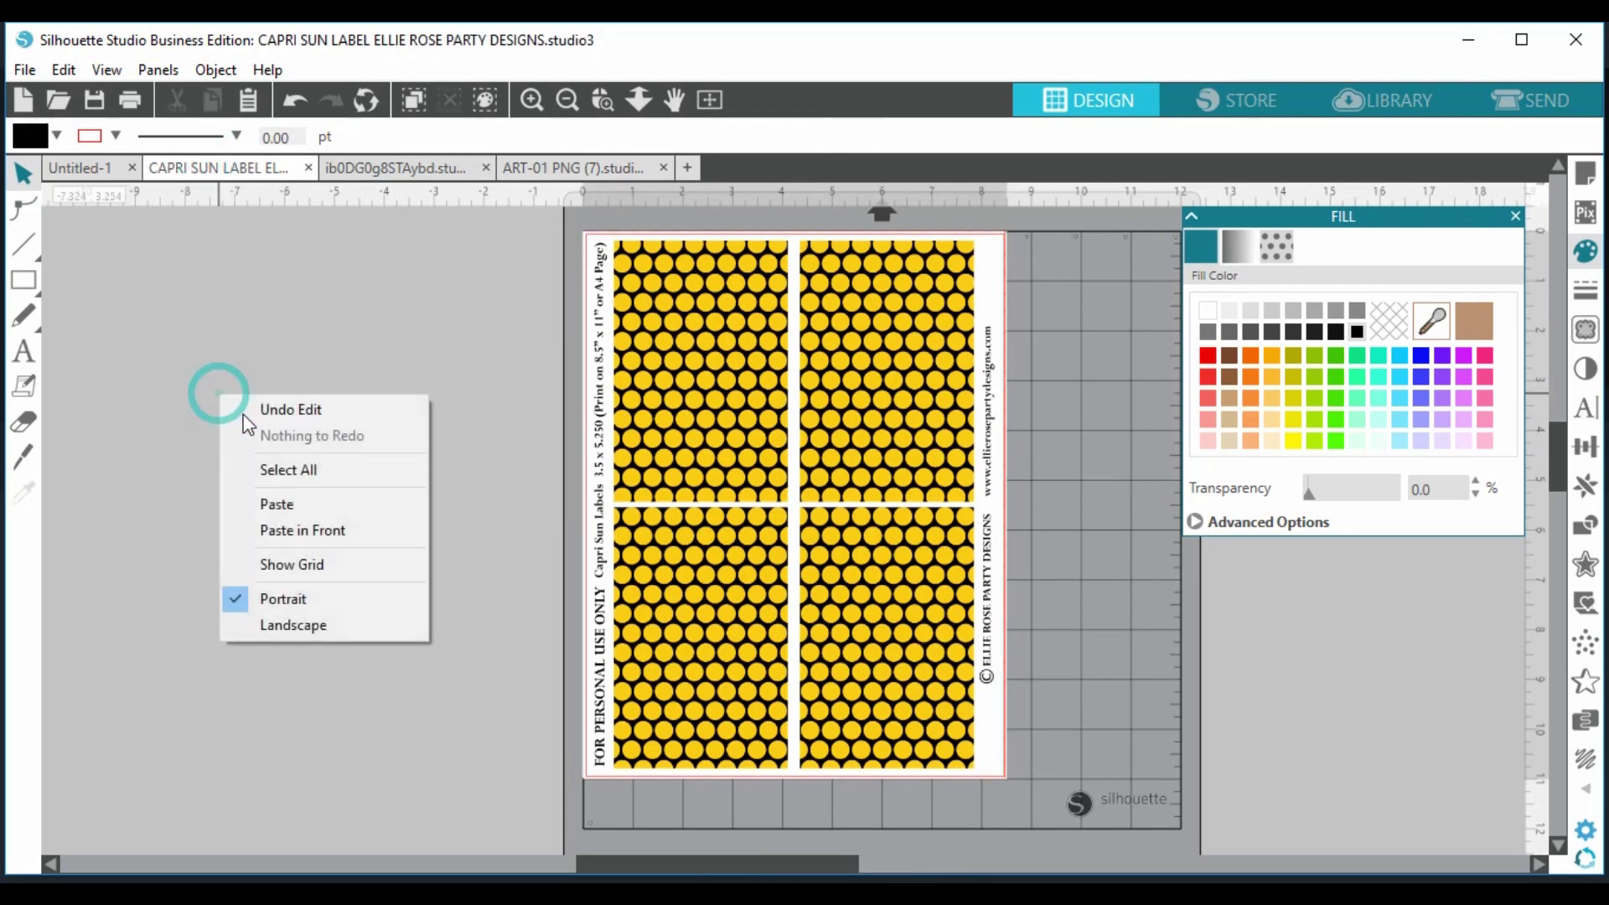
left_click(272, 506)
left_click_drag(750, 334, 291, 335)
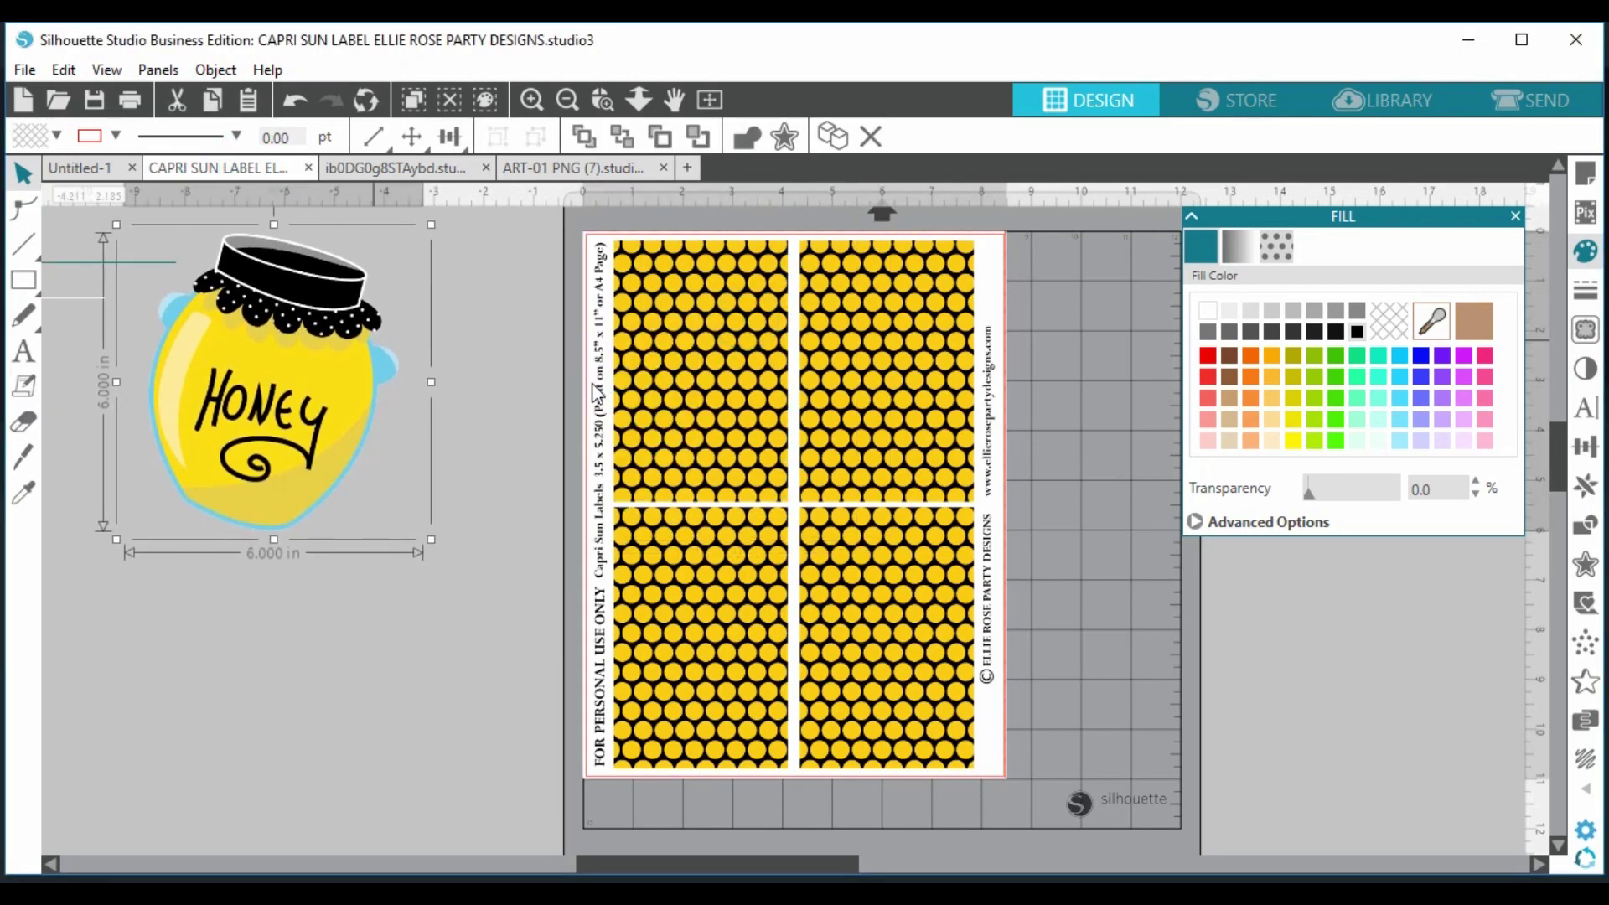
- Close the ART-01 PNG (7) and ib0DG0g8STAybd documents
left_click(663, 168)
left_click(910, 336)
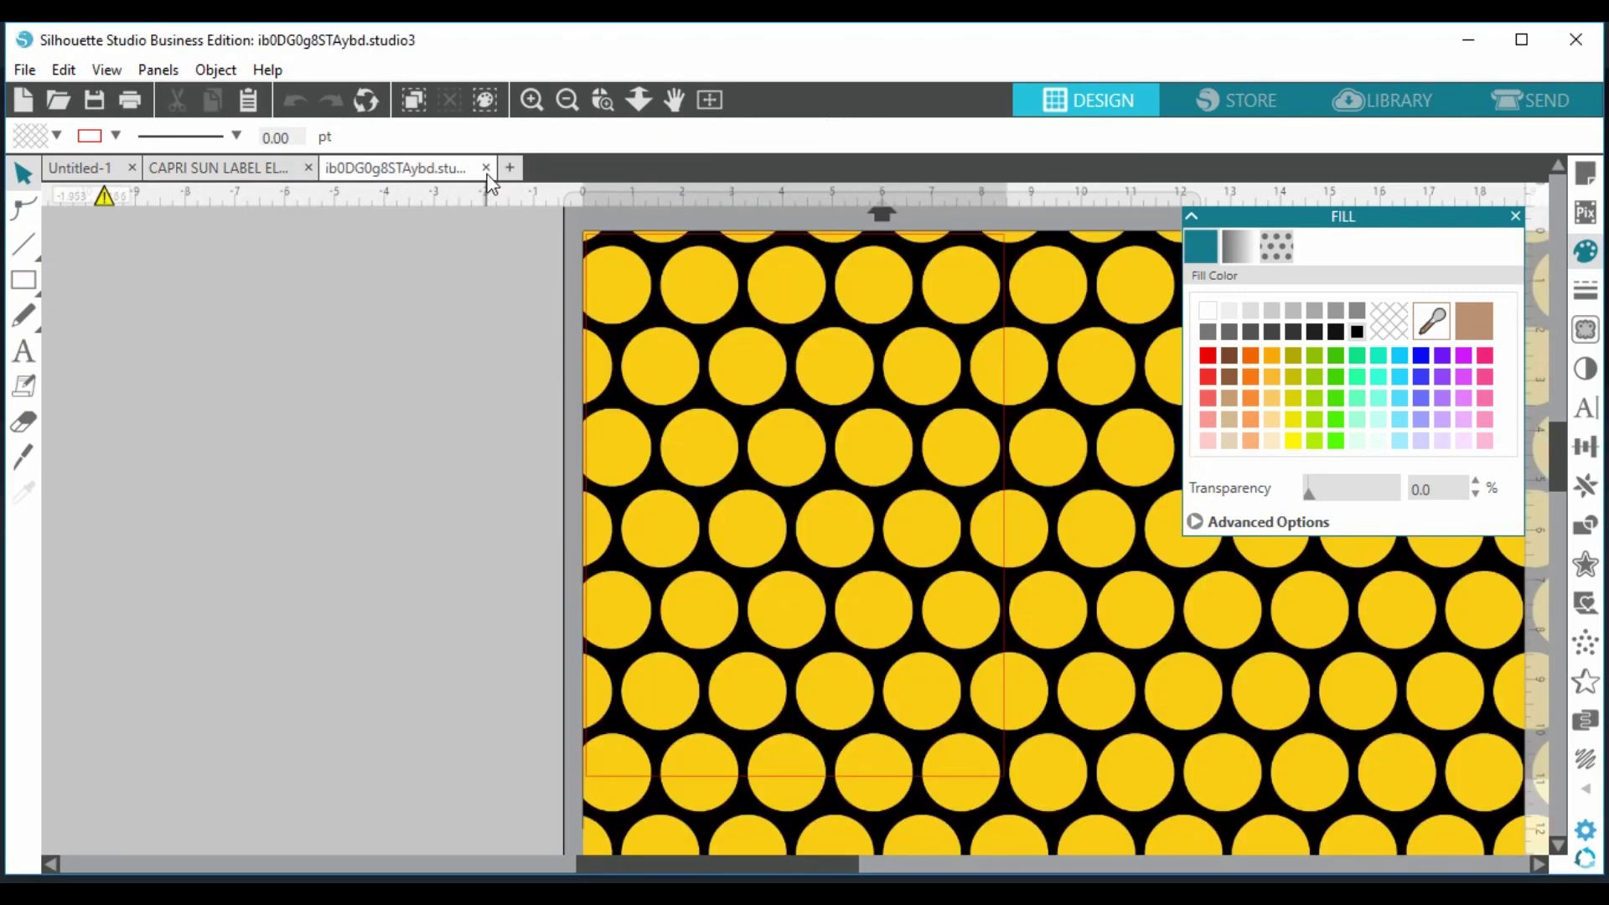
left_click(486, 168)
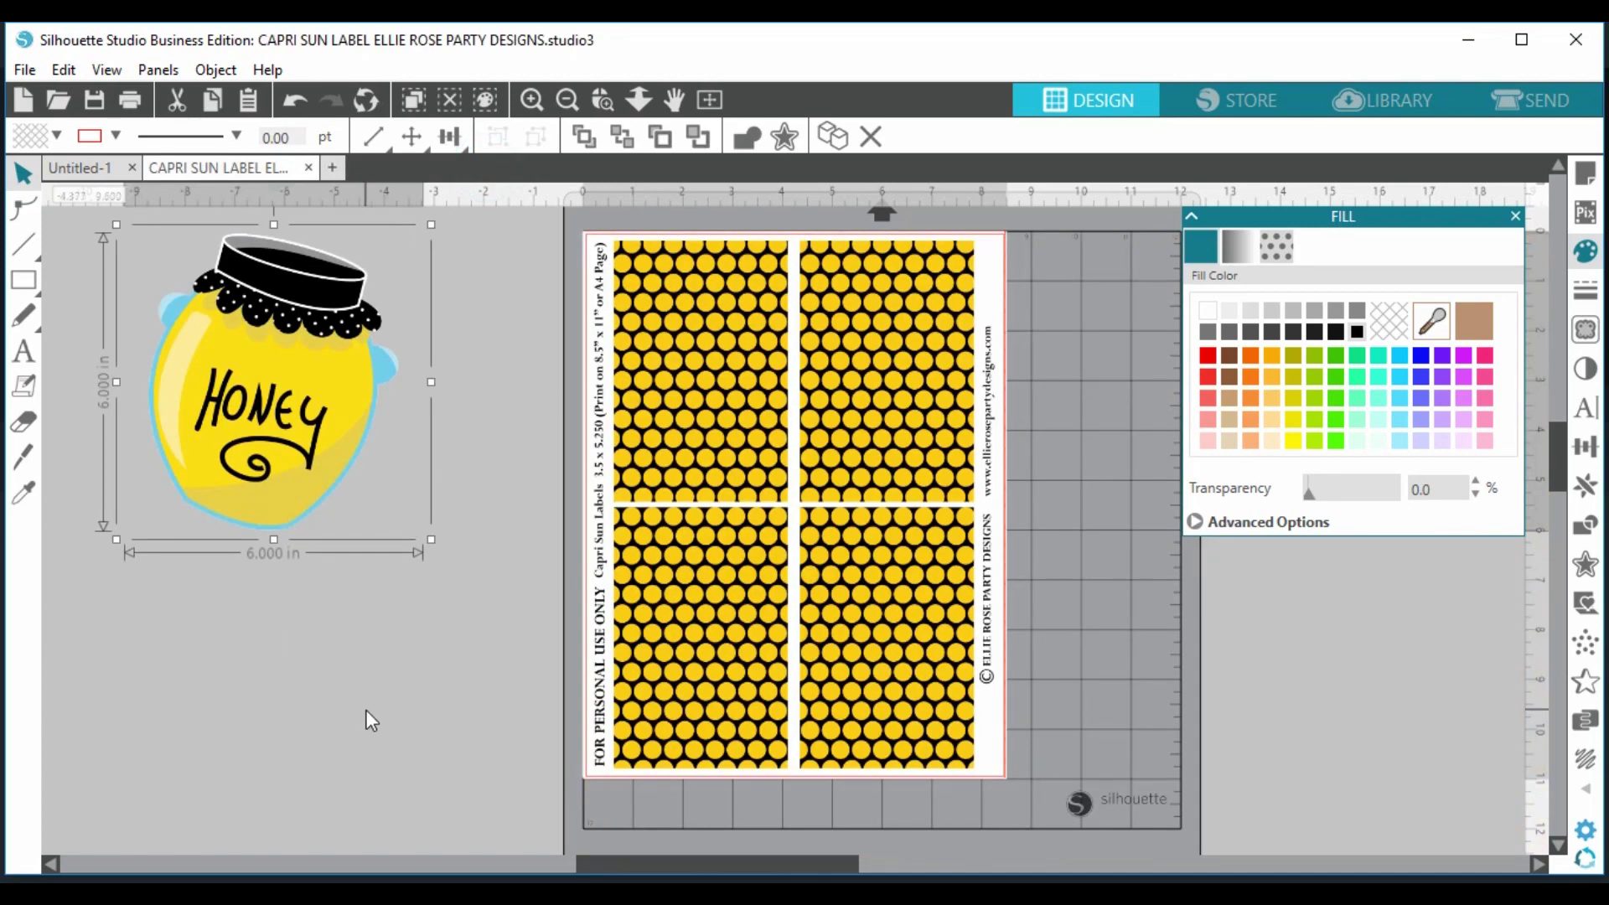
- Open BuzzyBee_22 from the Bee folder, cut the dashed trail into the label document and move it off the page below the honey jar
left_click(1386, 105)
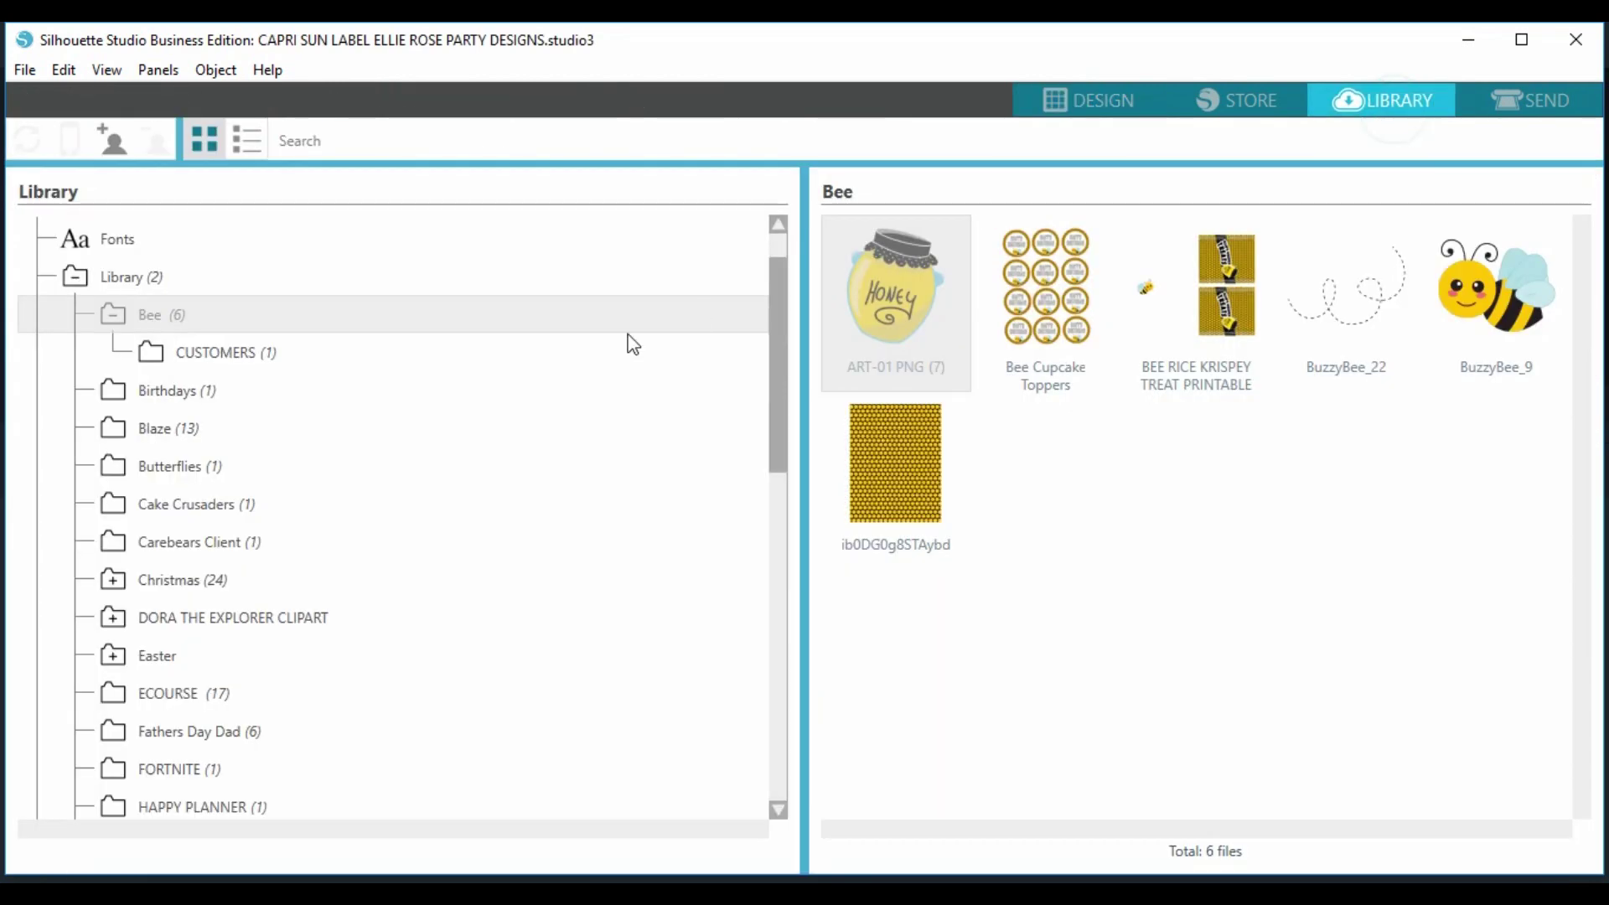
double_click(1347, 313)
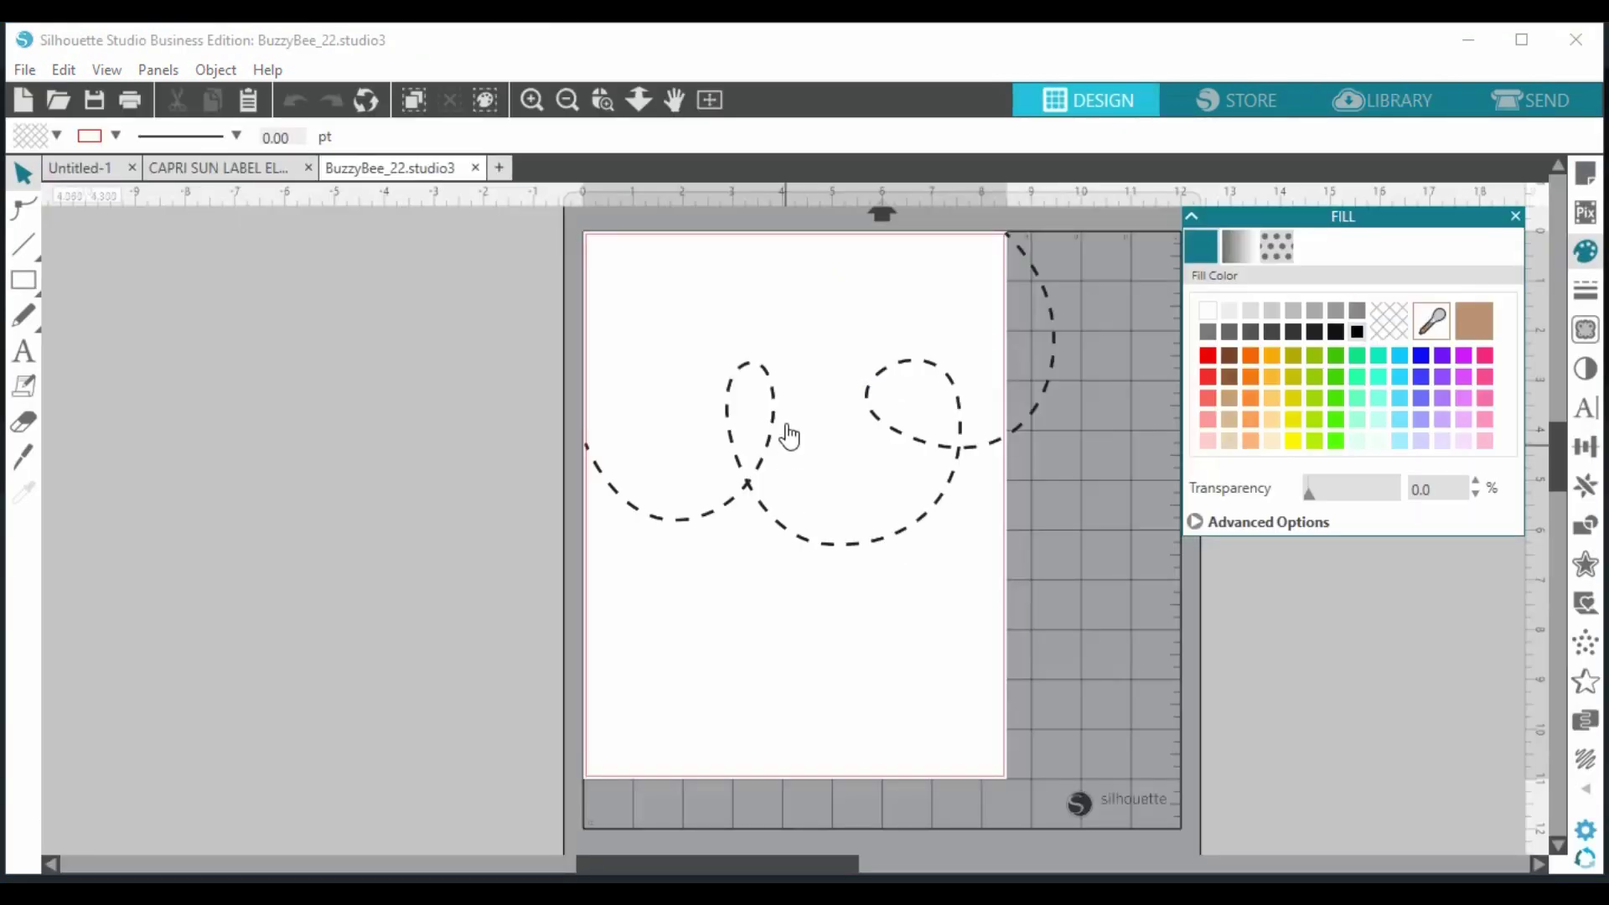
right_click(887, 400)
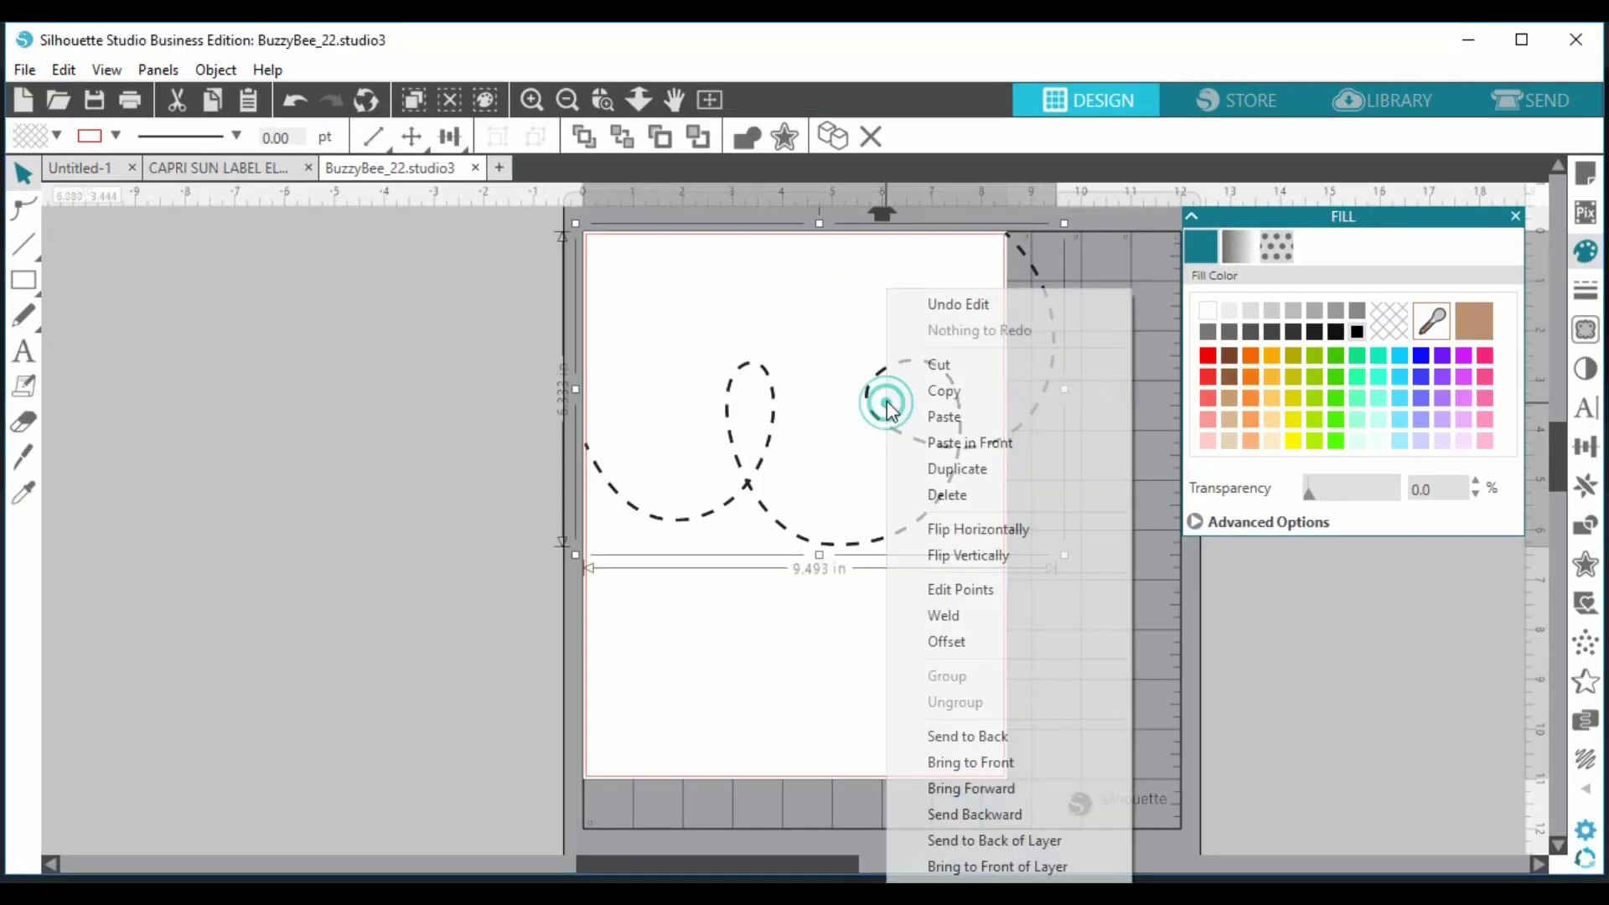
left_click(965, 364)
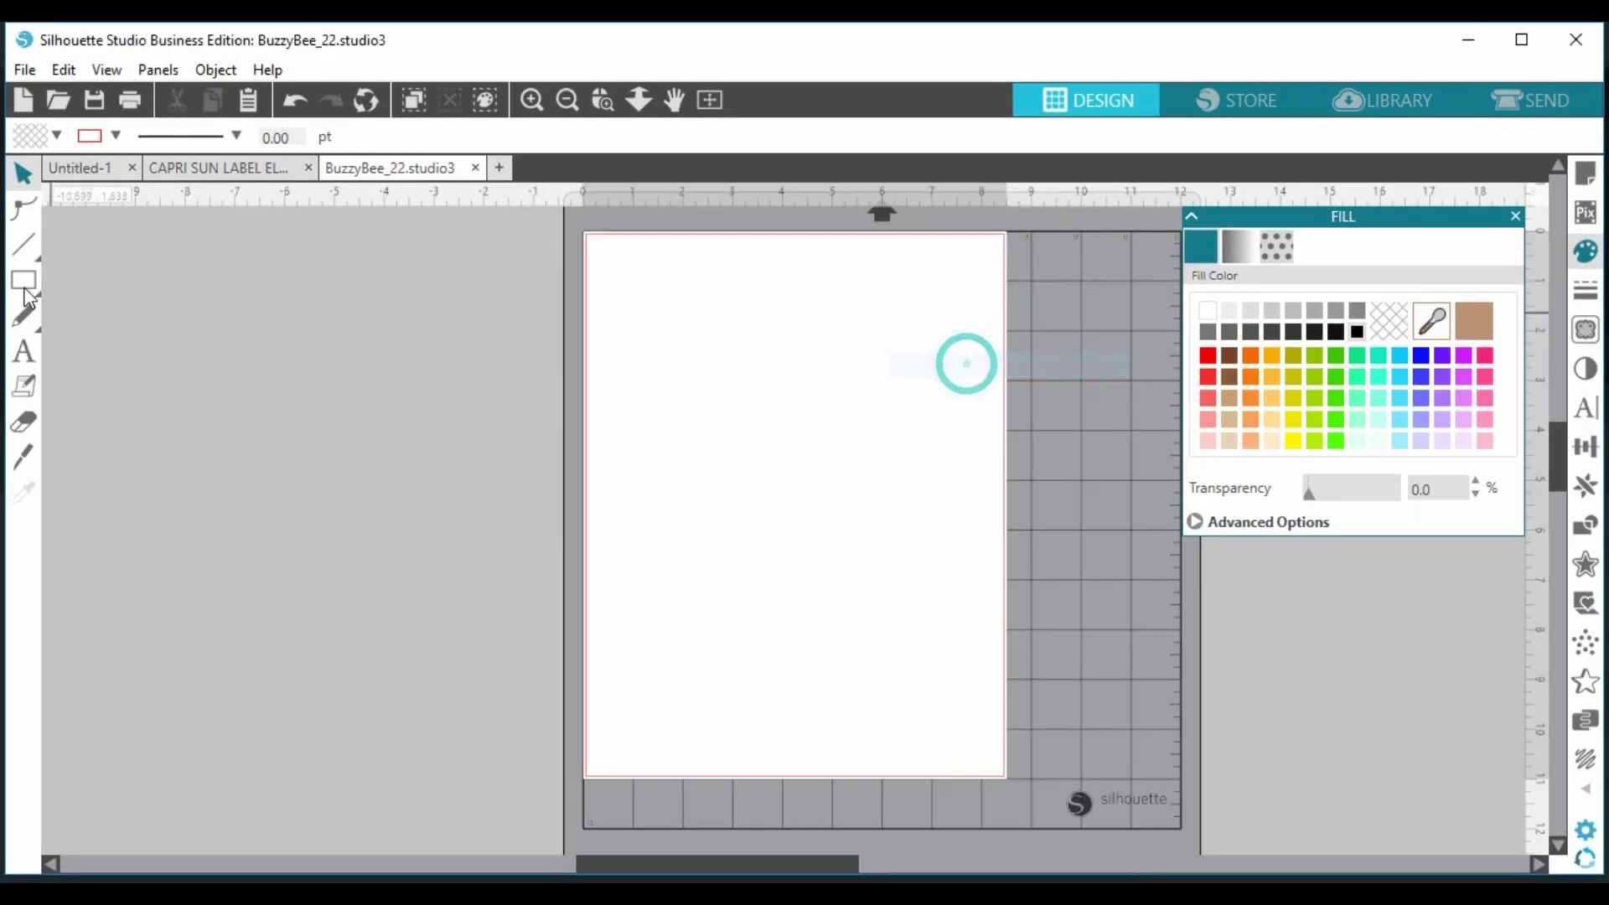
left_click(215, 165)
right_click(298, 643)
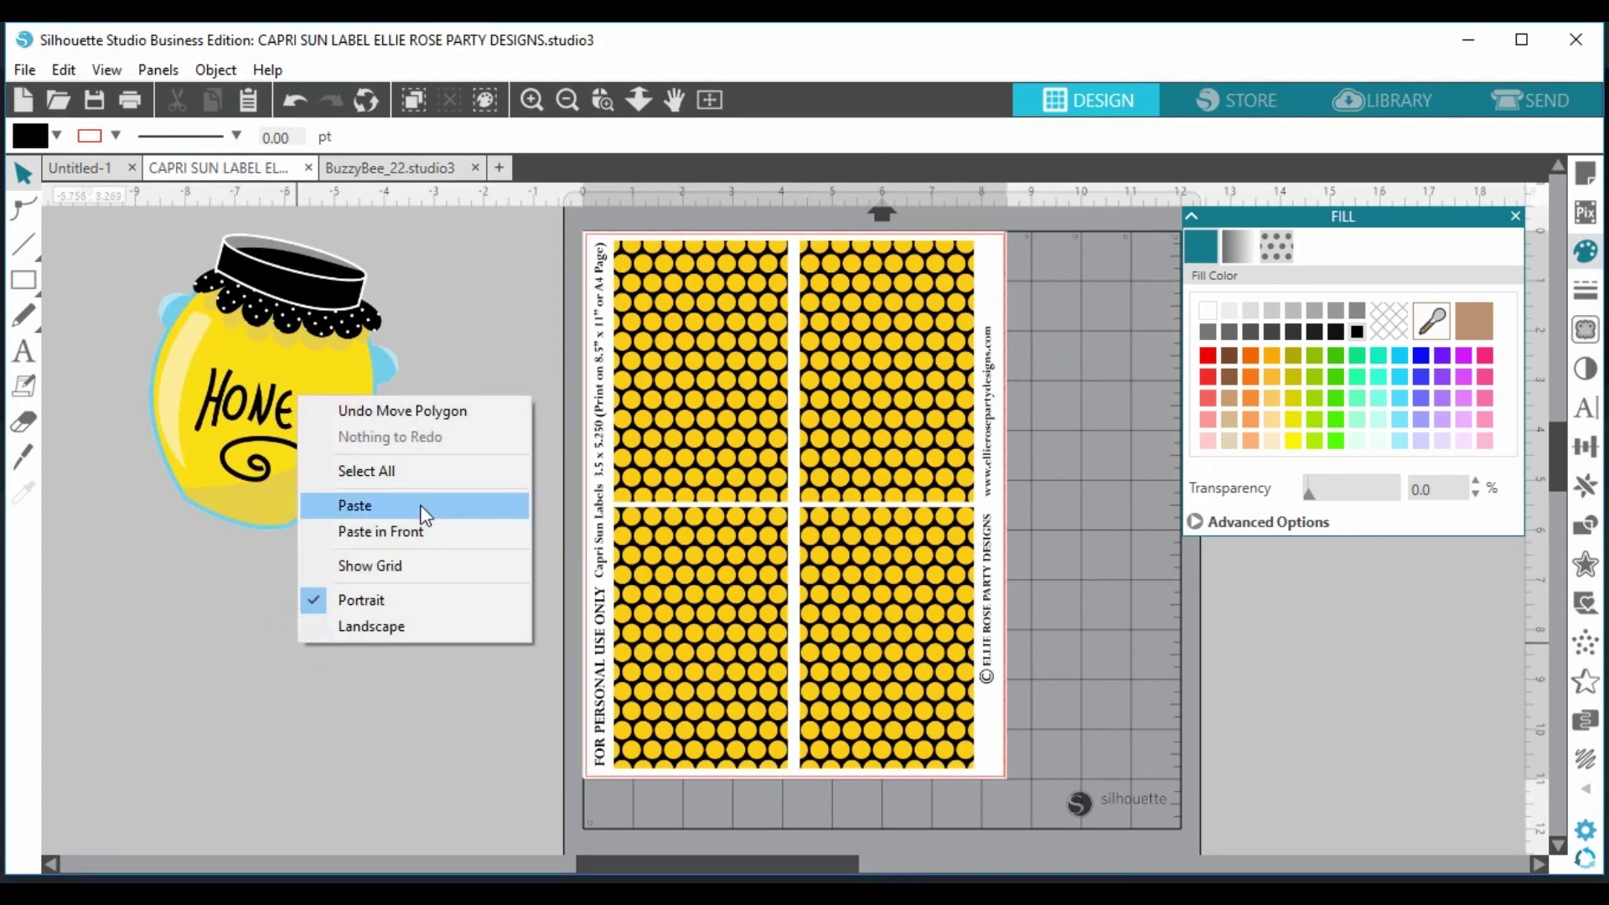
left_click(356, 505)
left_click_drag(1070, 467, 406, 704)
- Open BuzzyBee_9 from the Bee folder, cut the bee into the label document and place it beside the page under the honey jar
left_click(1425, 102)
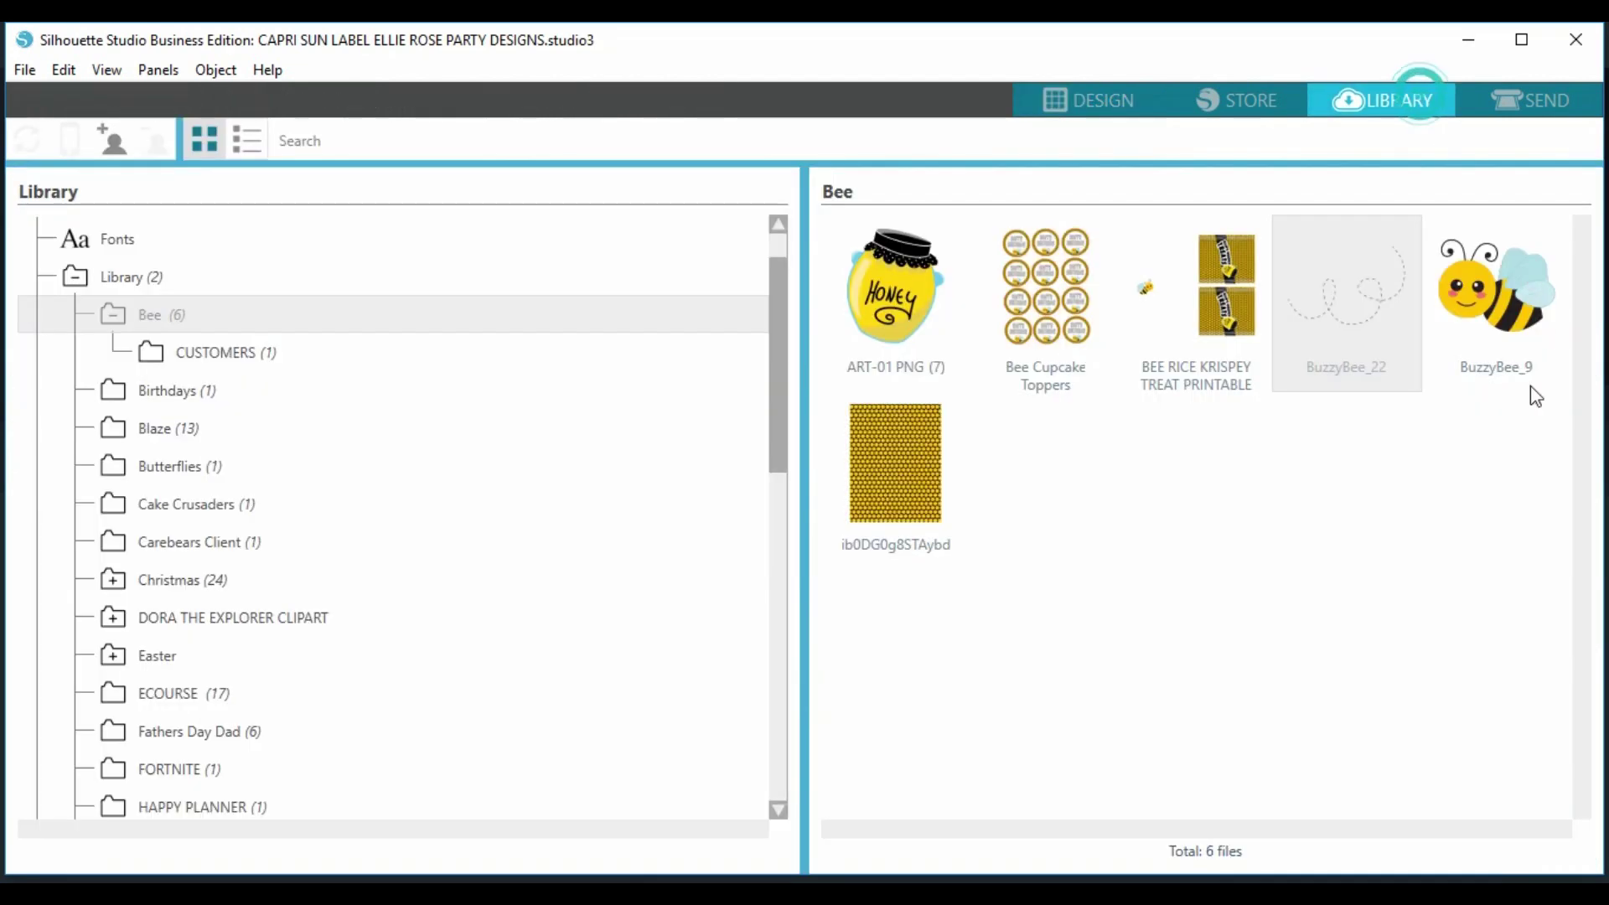
double_click(1515, 290)
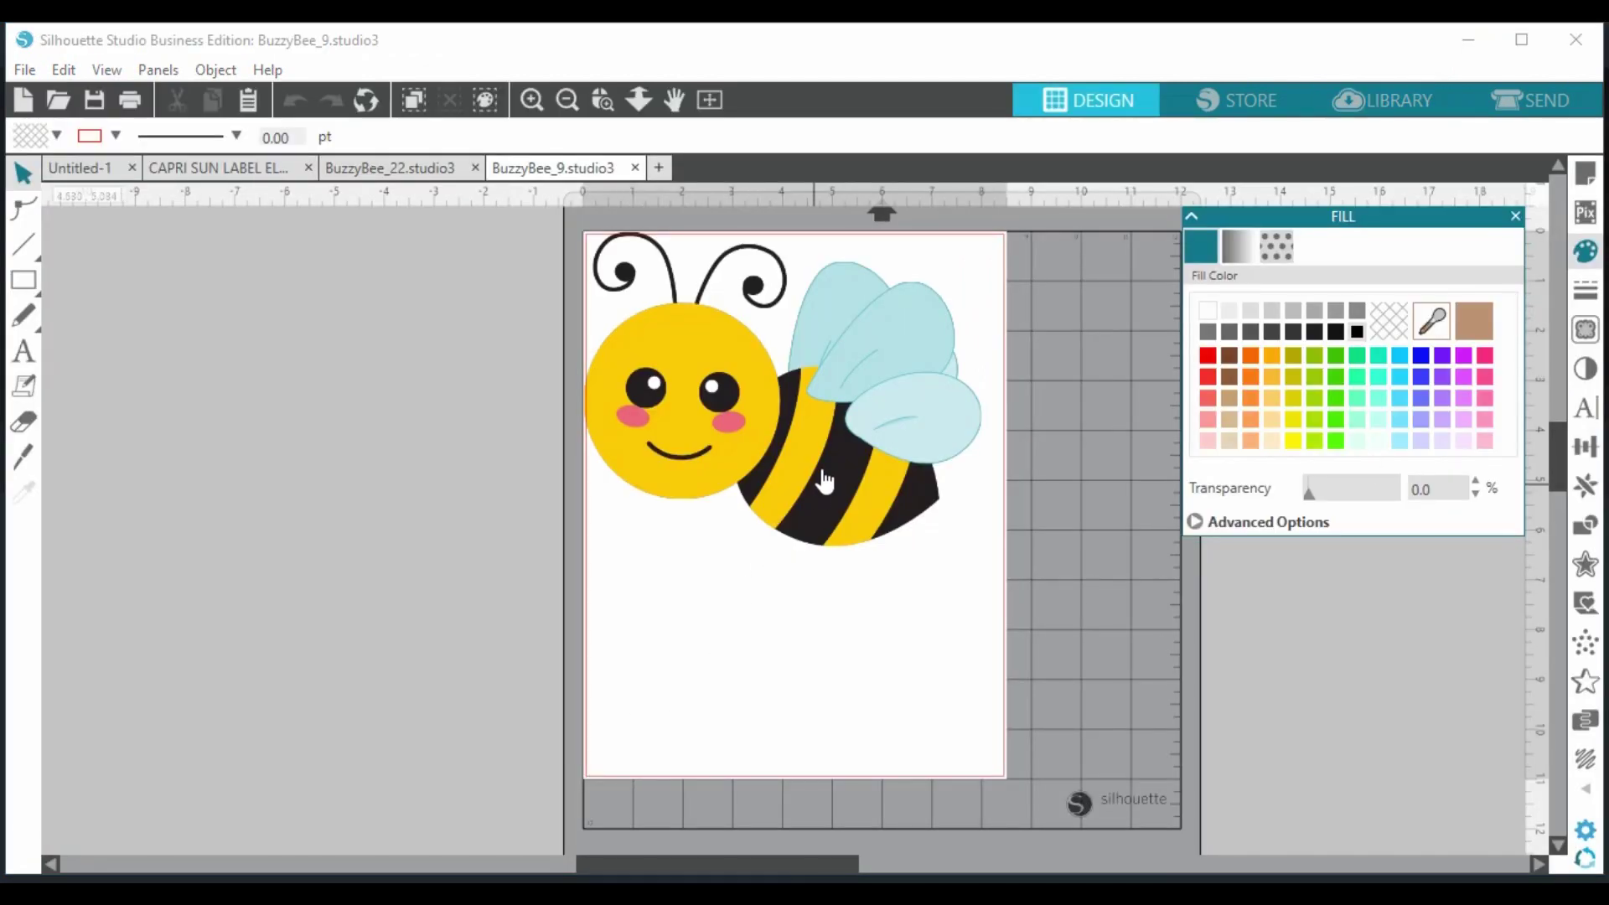
right_click(825, 479)
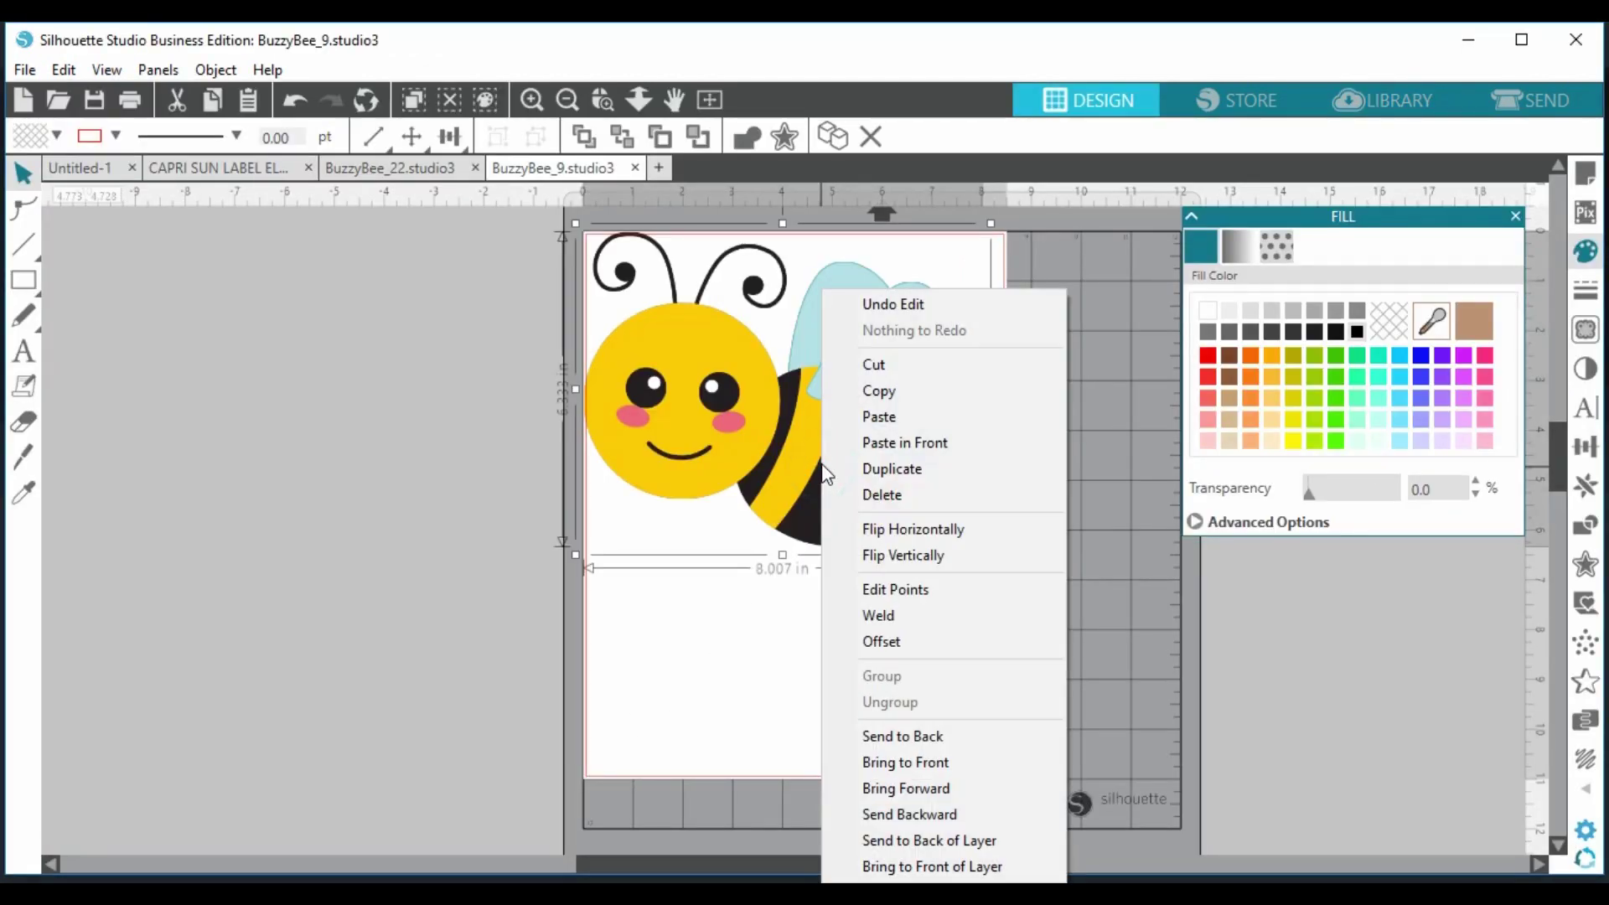
left_click(888, 365)
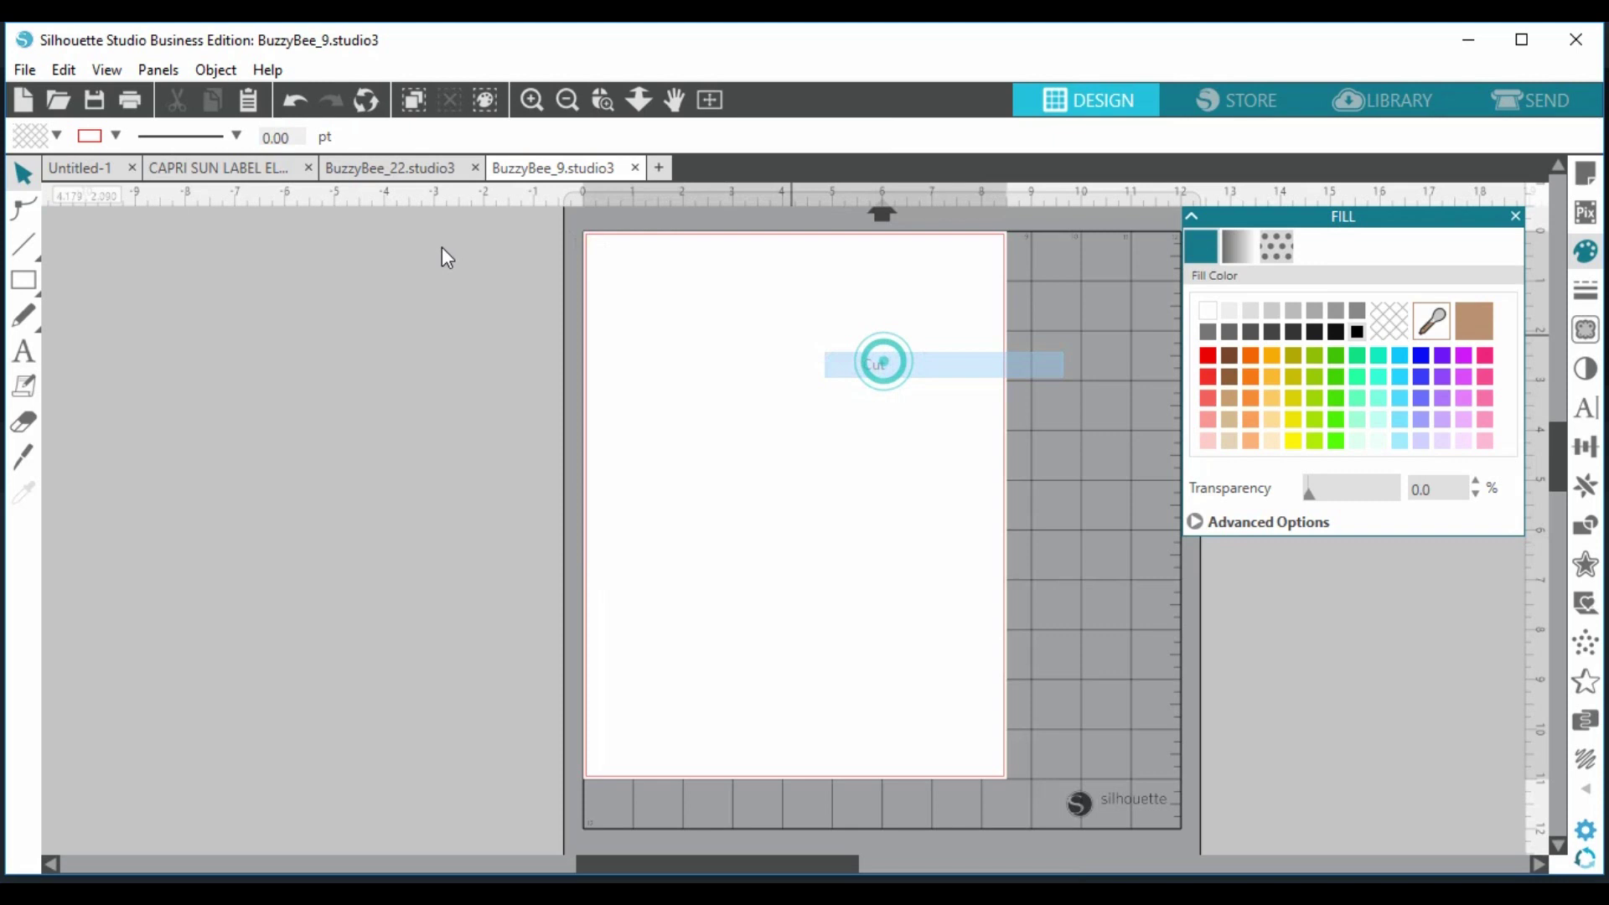
left_click(224, 170)
right_click(496, 424)
left_click(428, 436)
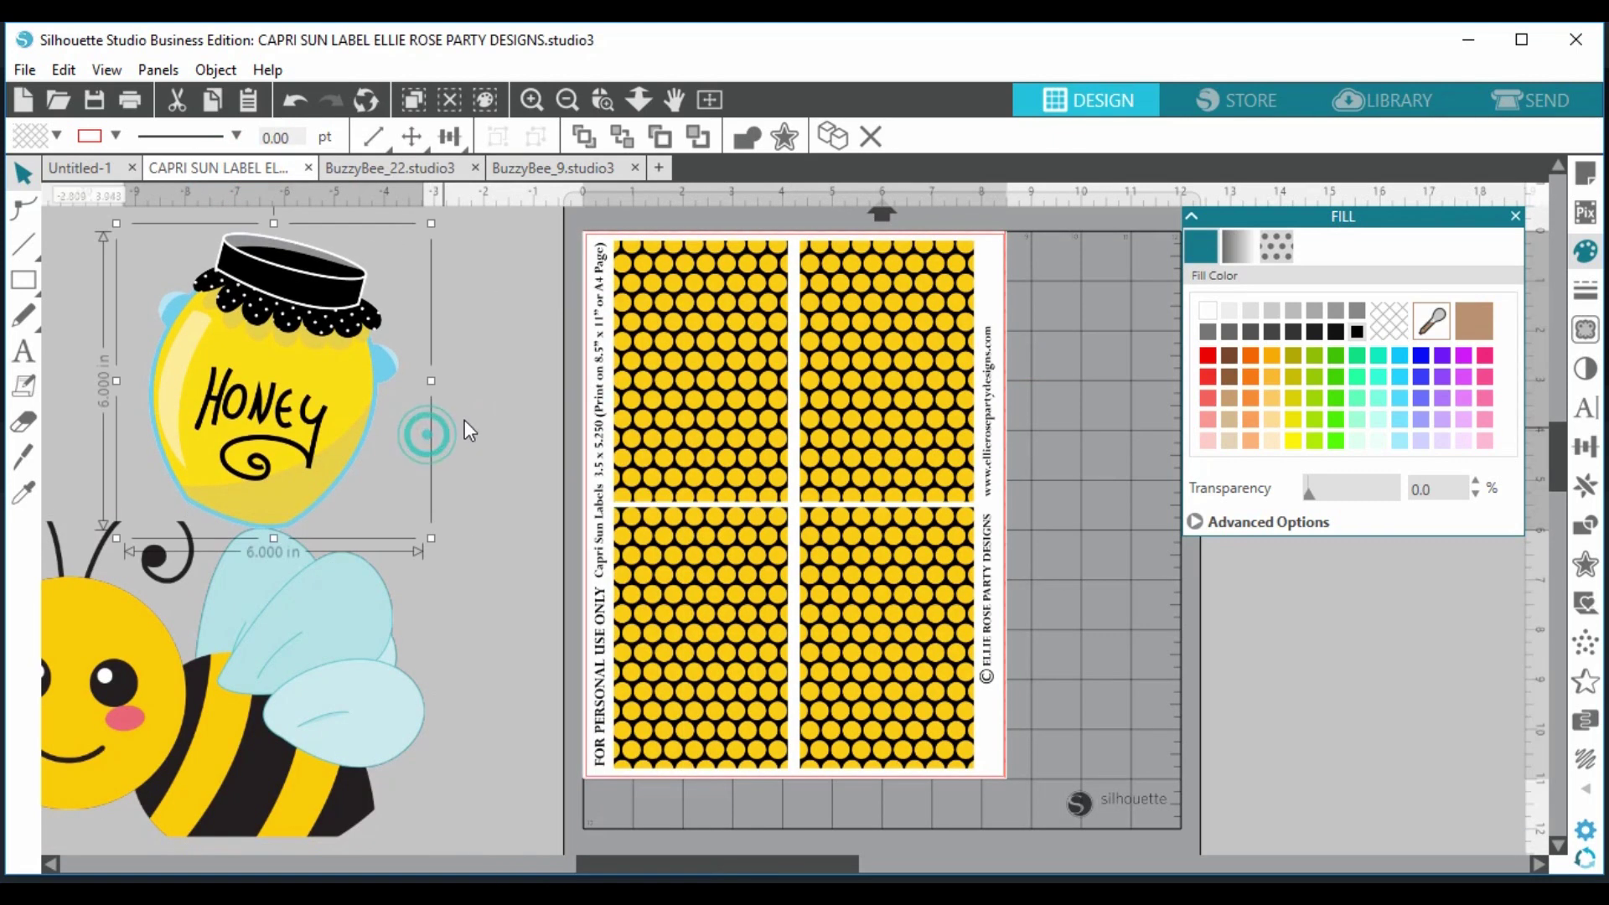
scroll(367, 664, "down", 1)
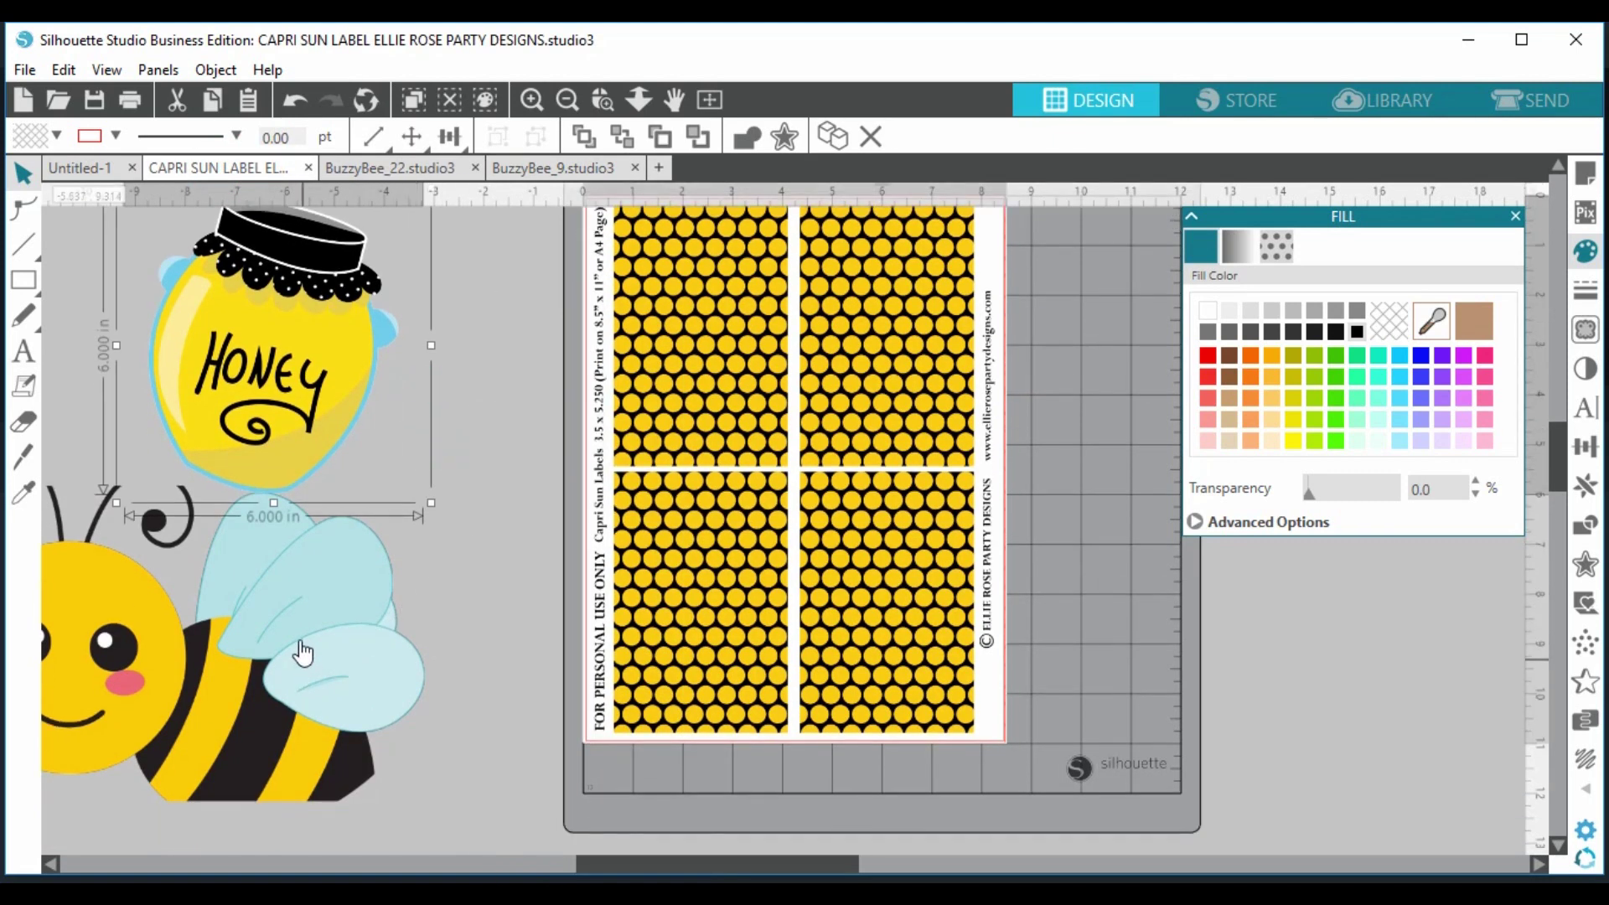
left_click(535, 596)
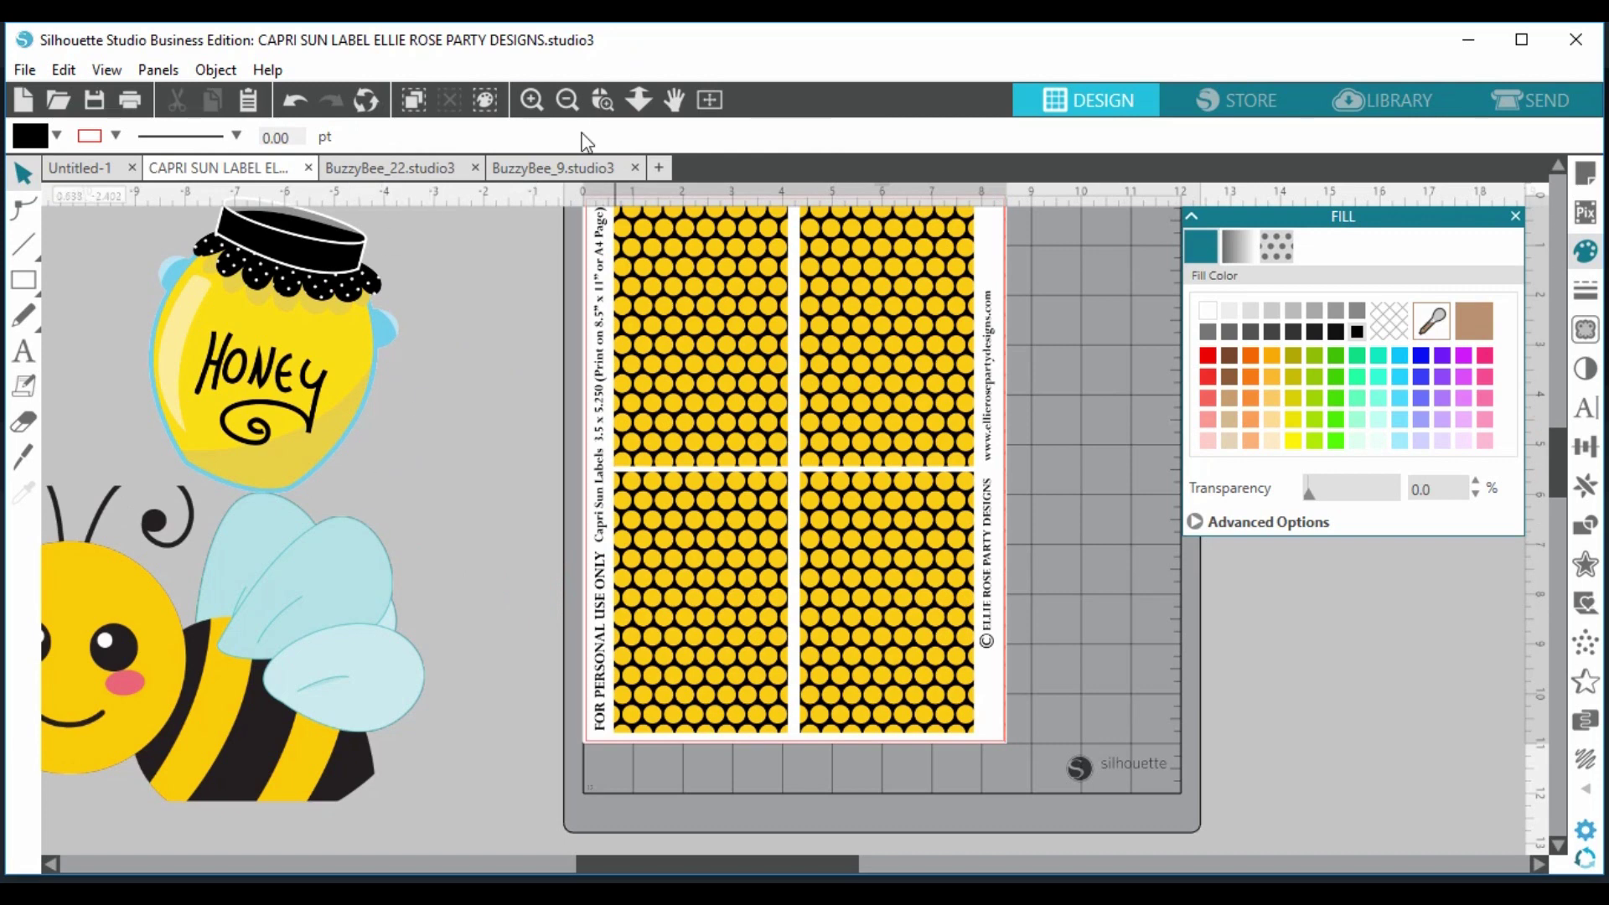
- Close the BuzzyBee_22 and BuzzyBee_9 documents without saving their changes
left_click(403, 168)
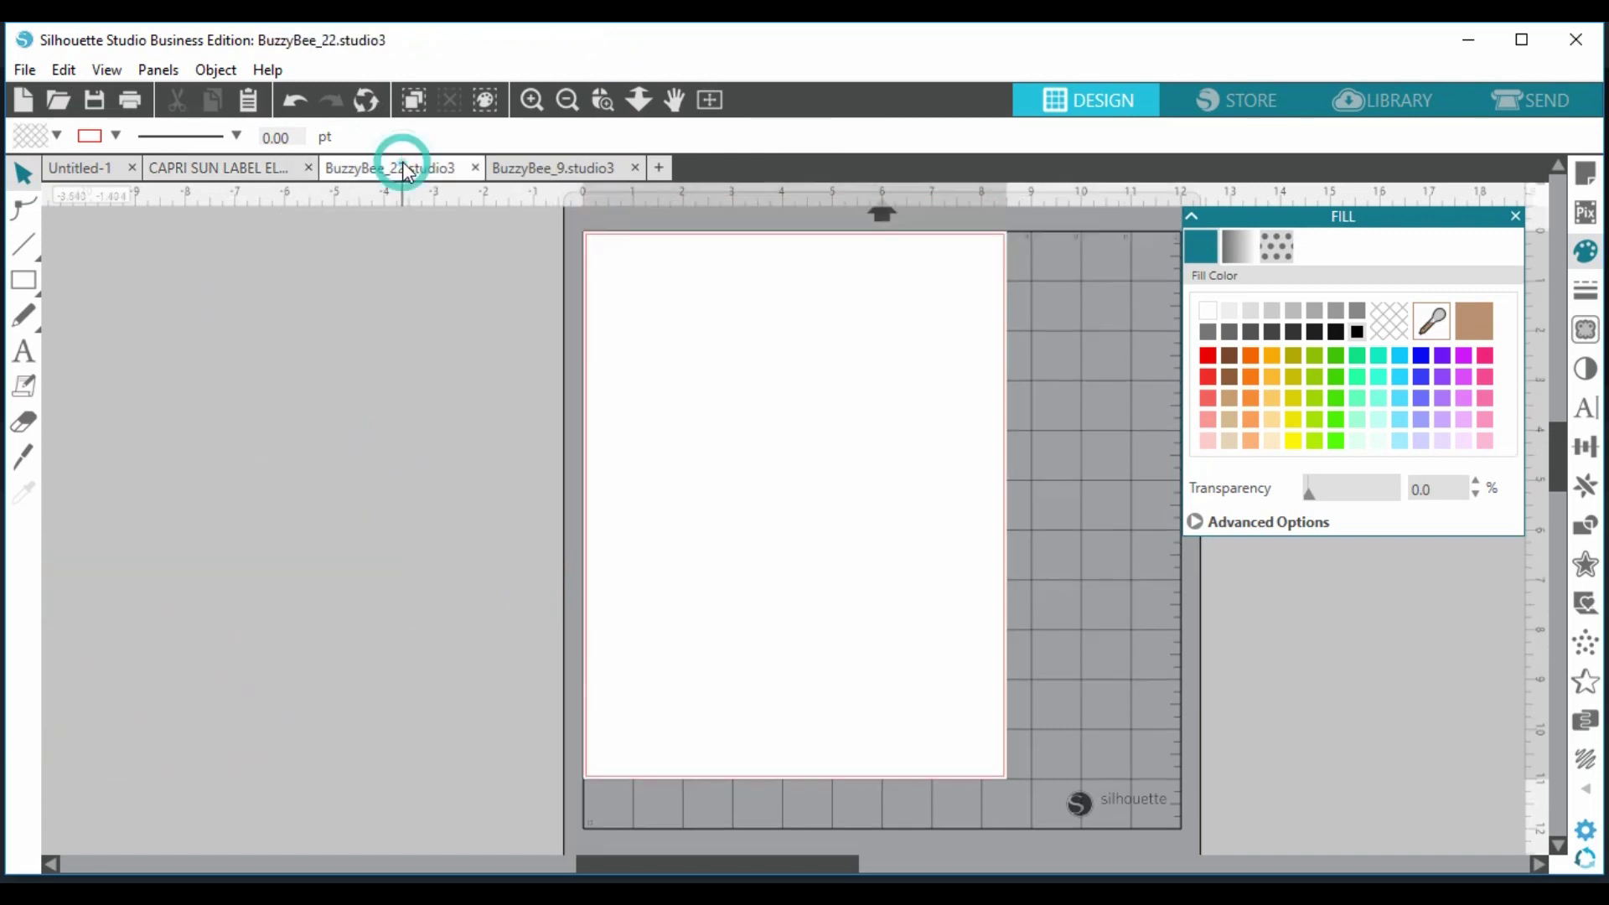
left_click(474, 169)
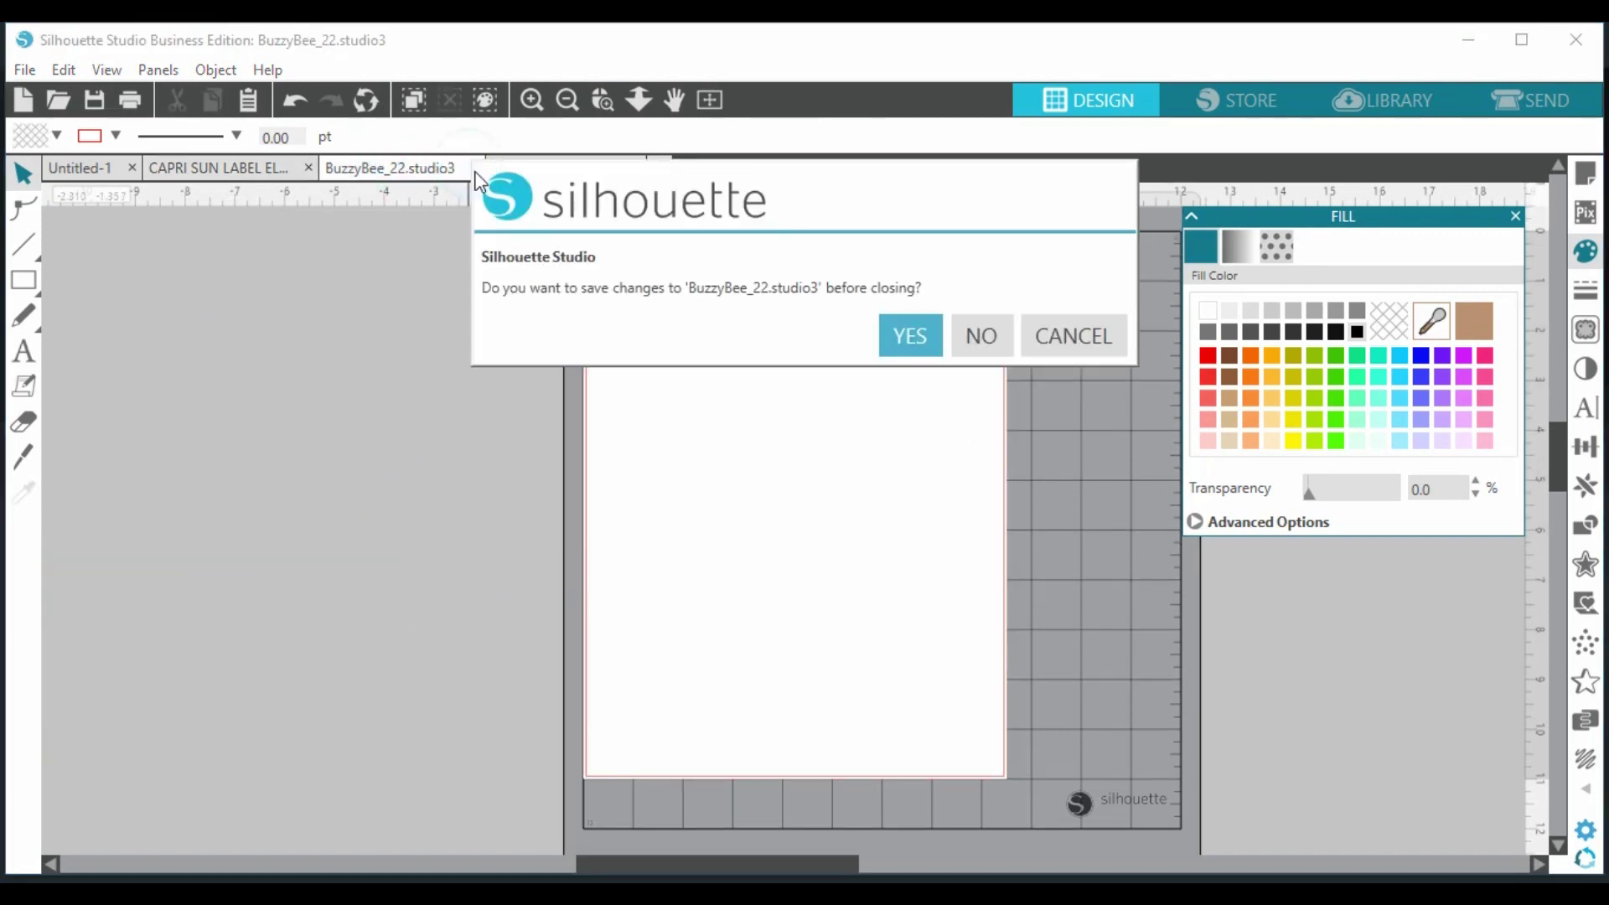
left_click(977, 343)
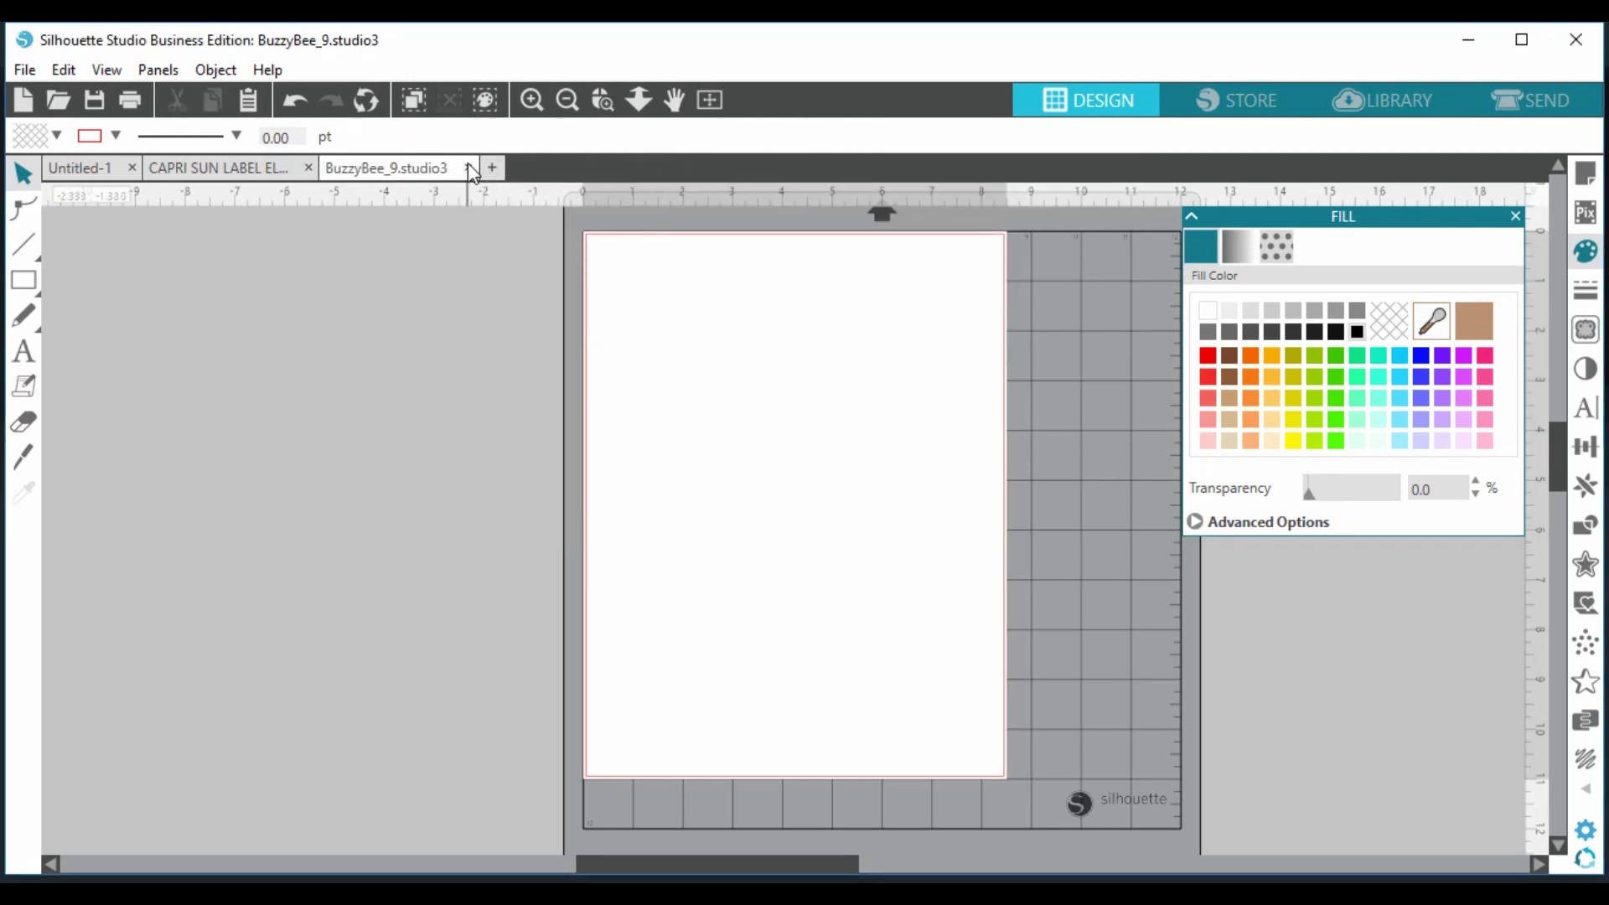
left_click(467, 166)
left_click(968, 335)
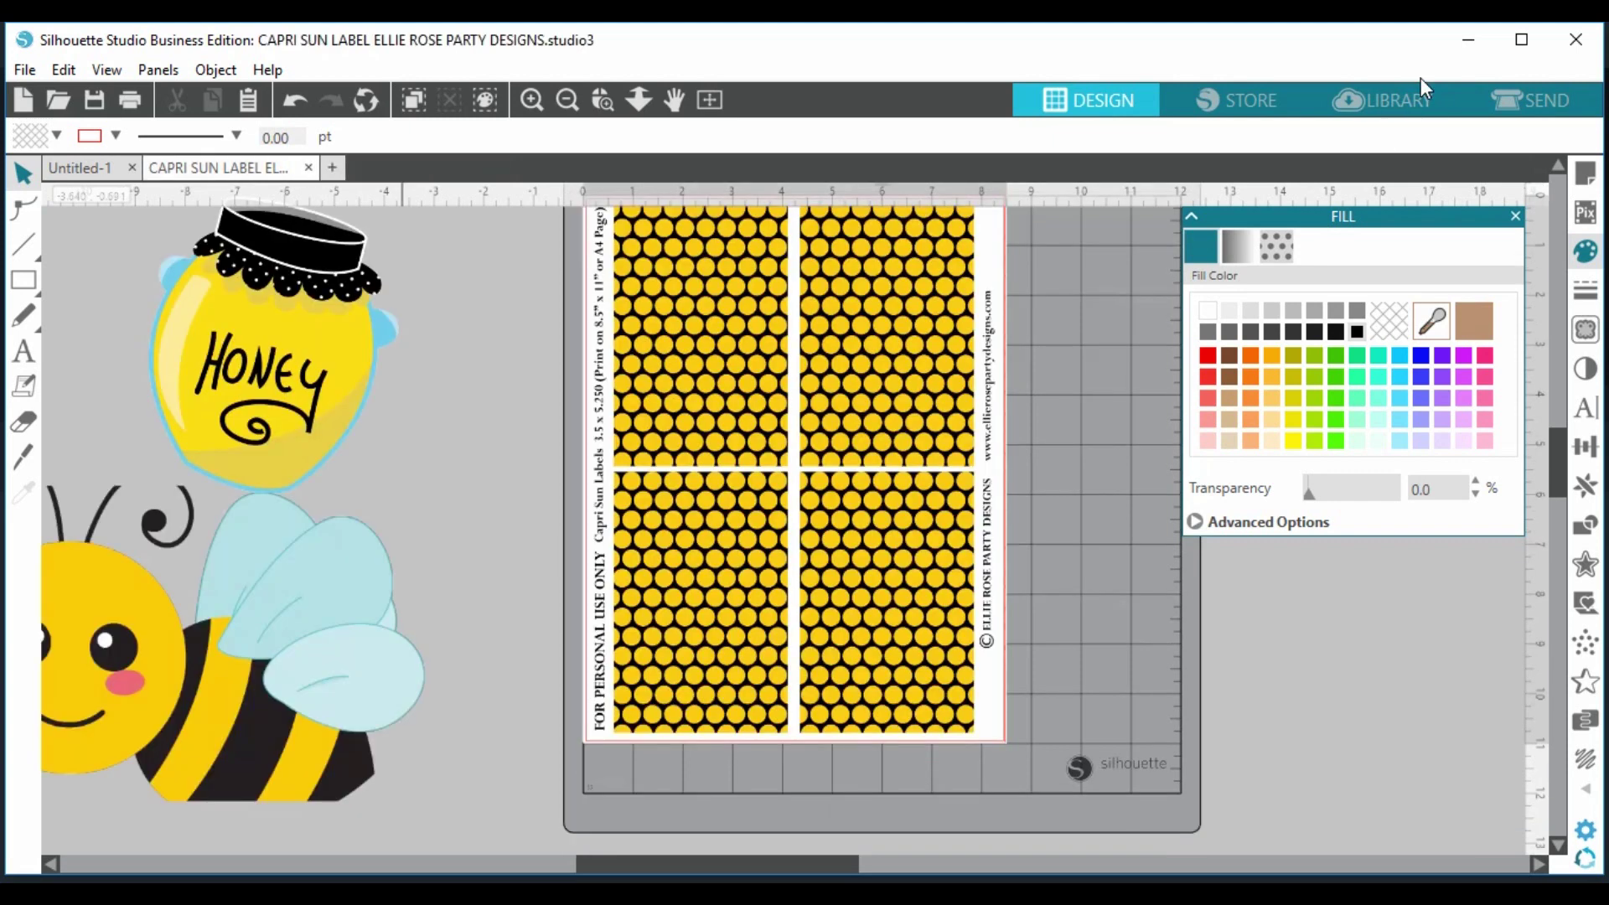
- Open BuzzyBee_22 from the Bee folder again, cut the dashed trail into the label document and move it off the page over the clipart
left_click(1391, 105)
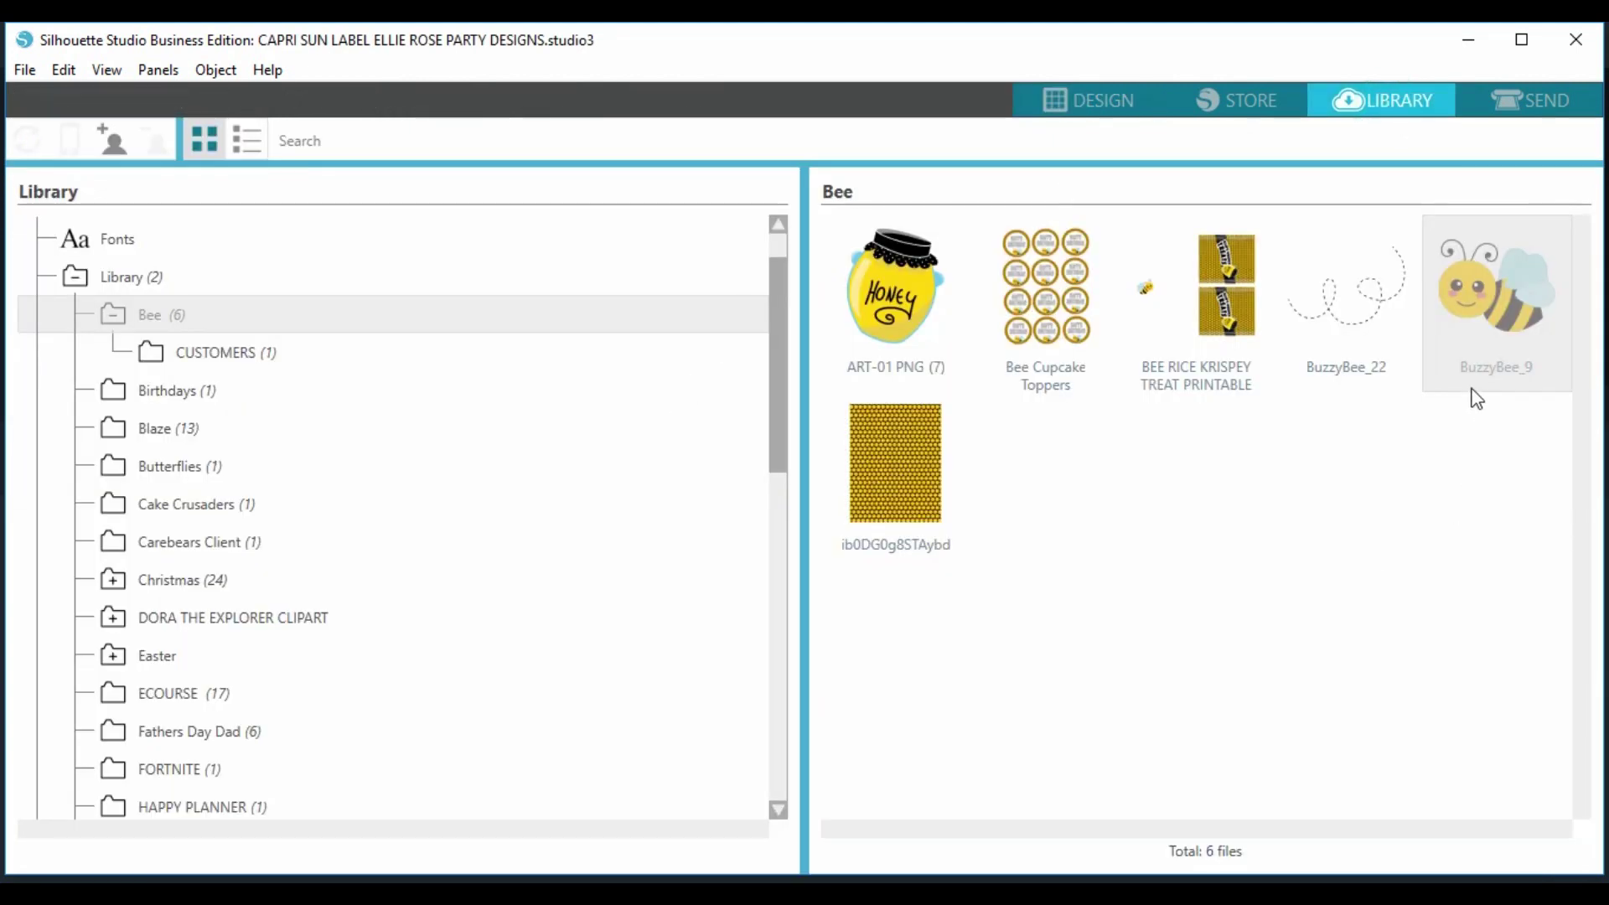
double_click(1368, 330)
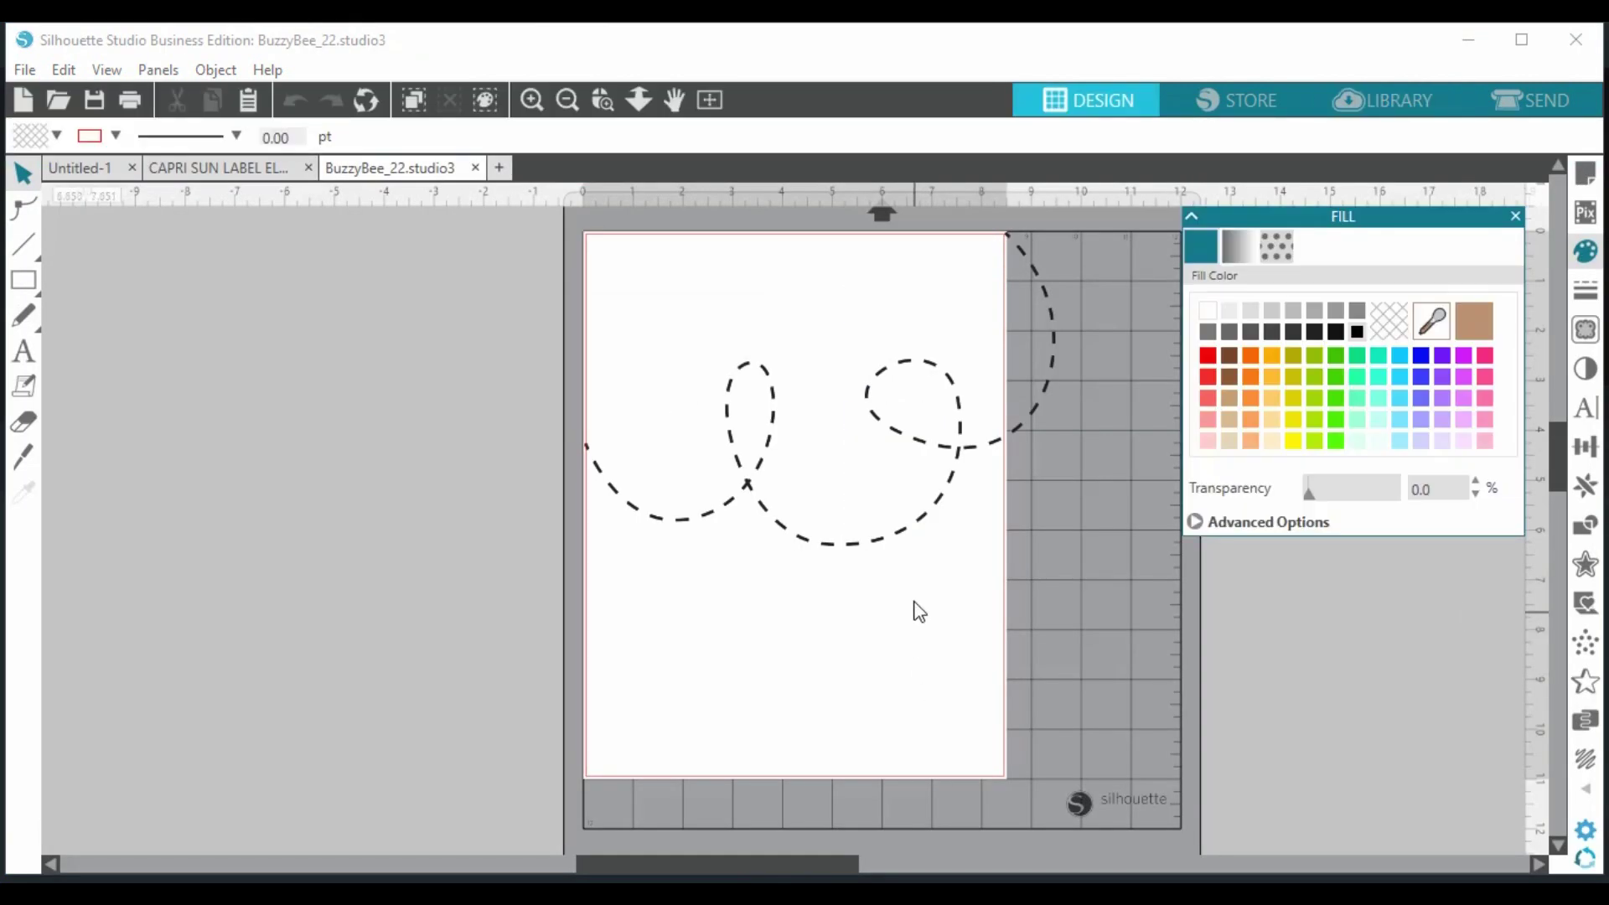
right_click(930, 493)
left_click(997, 364)
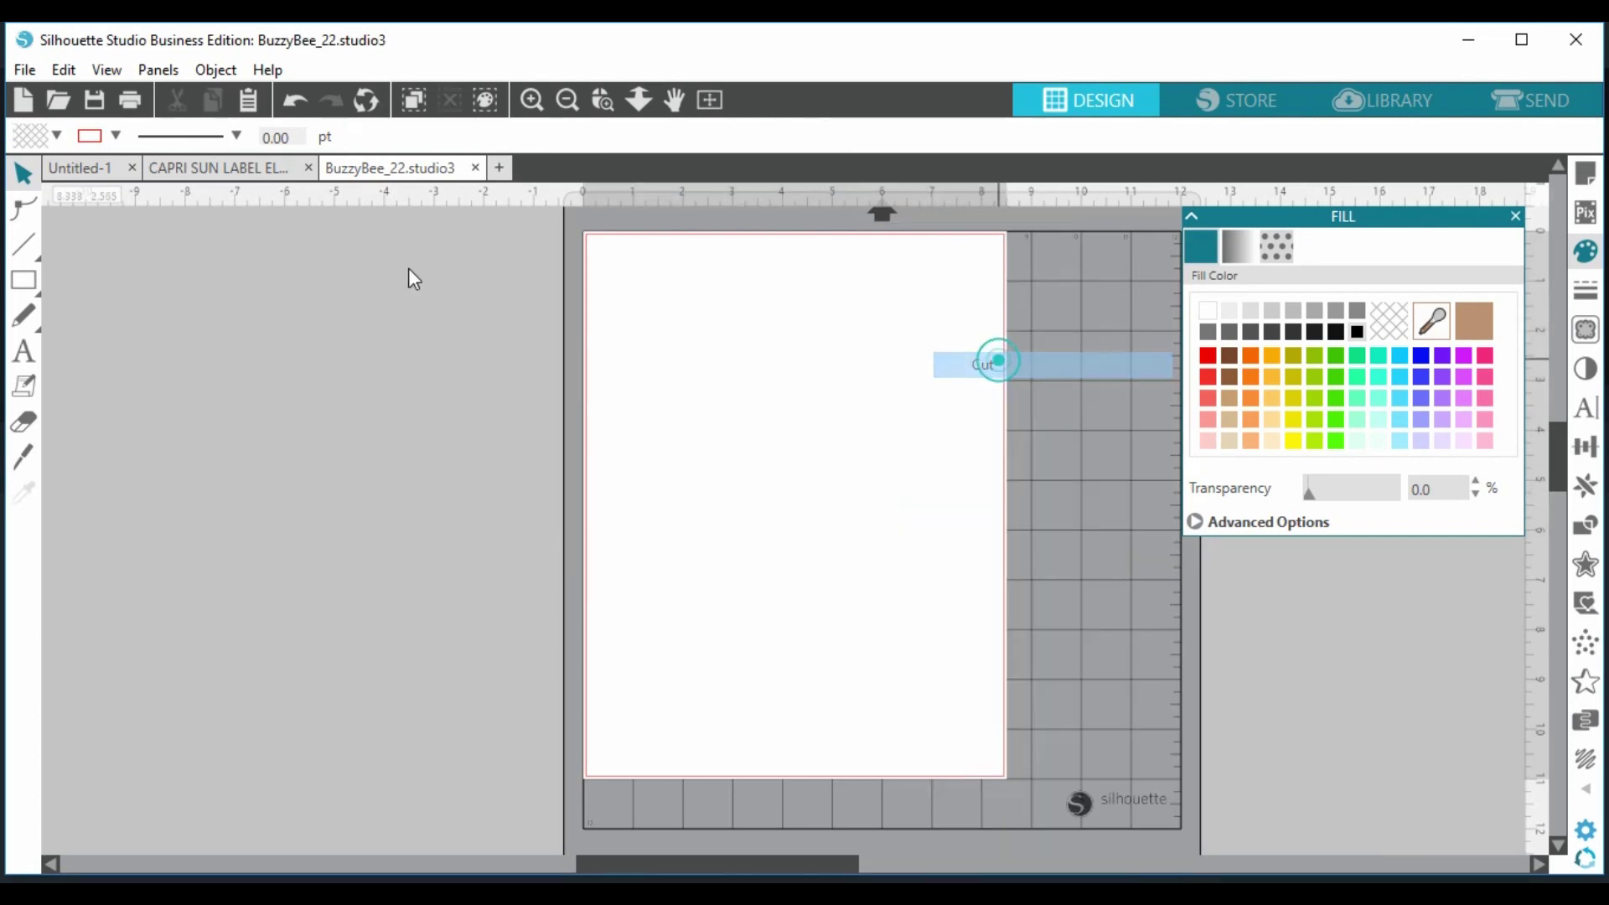
left_click(216, 168)
right_click(506, 411)
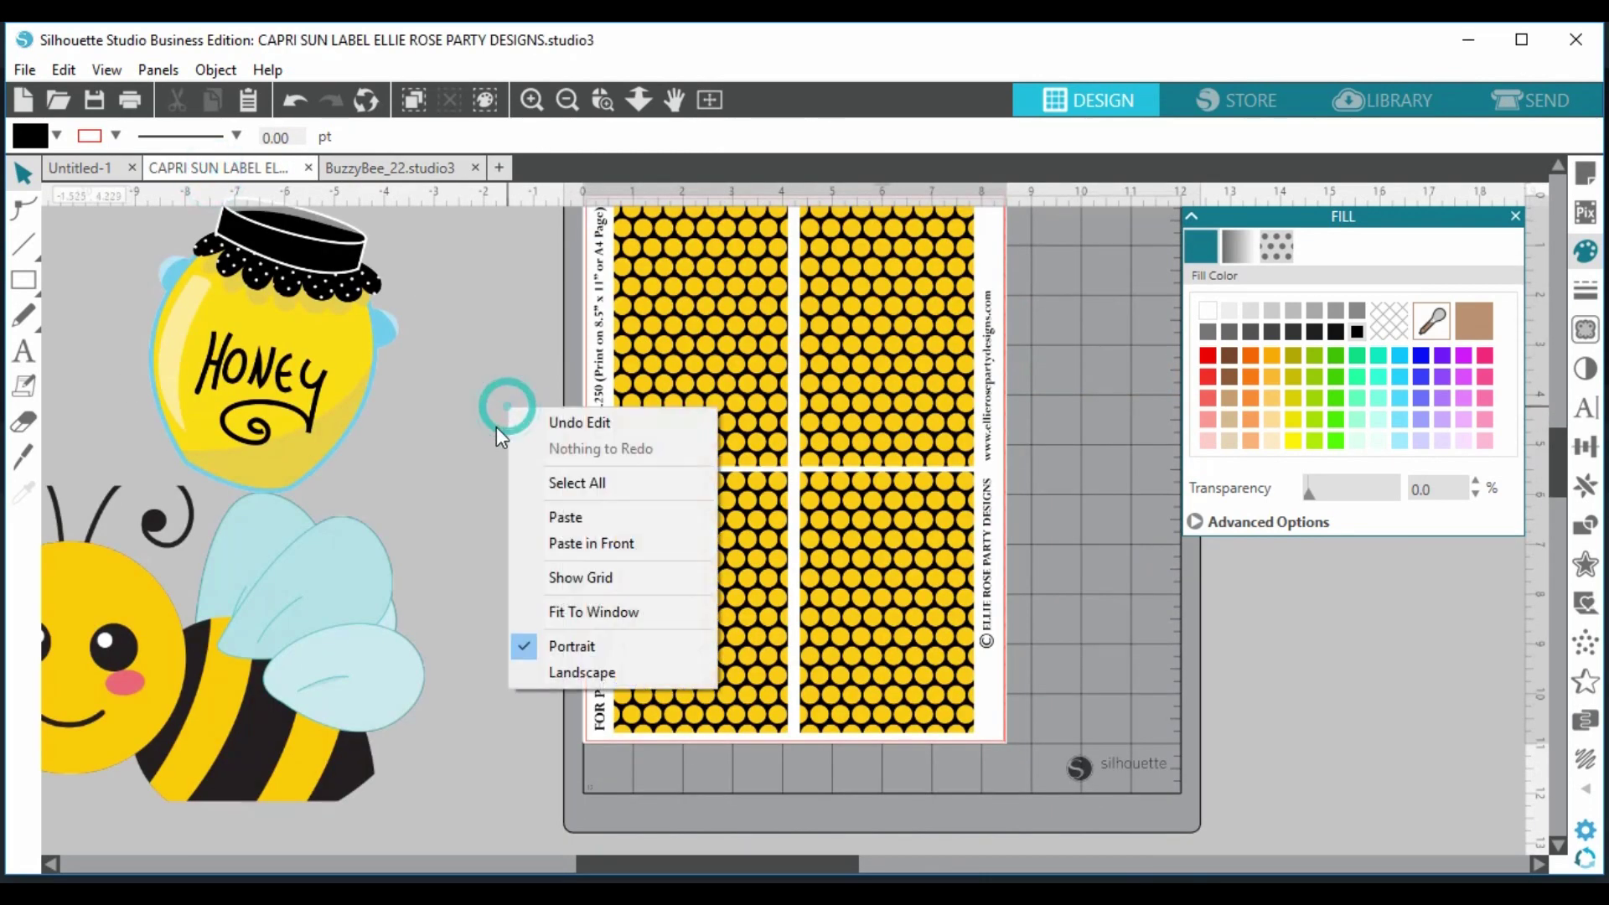
left_click(535, 515)
left_click_drag(1087, 496, 464, 505)
- Close the BuzzyBee_22 document without saving its changes
left_click(404, 168)
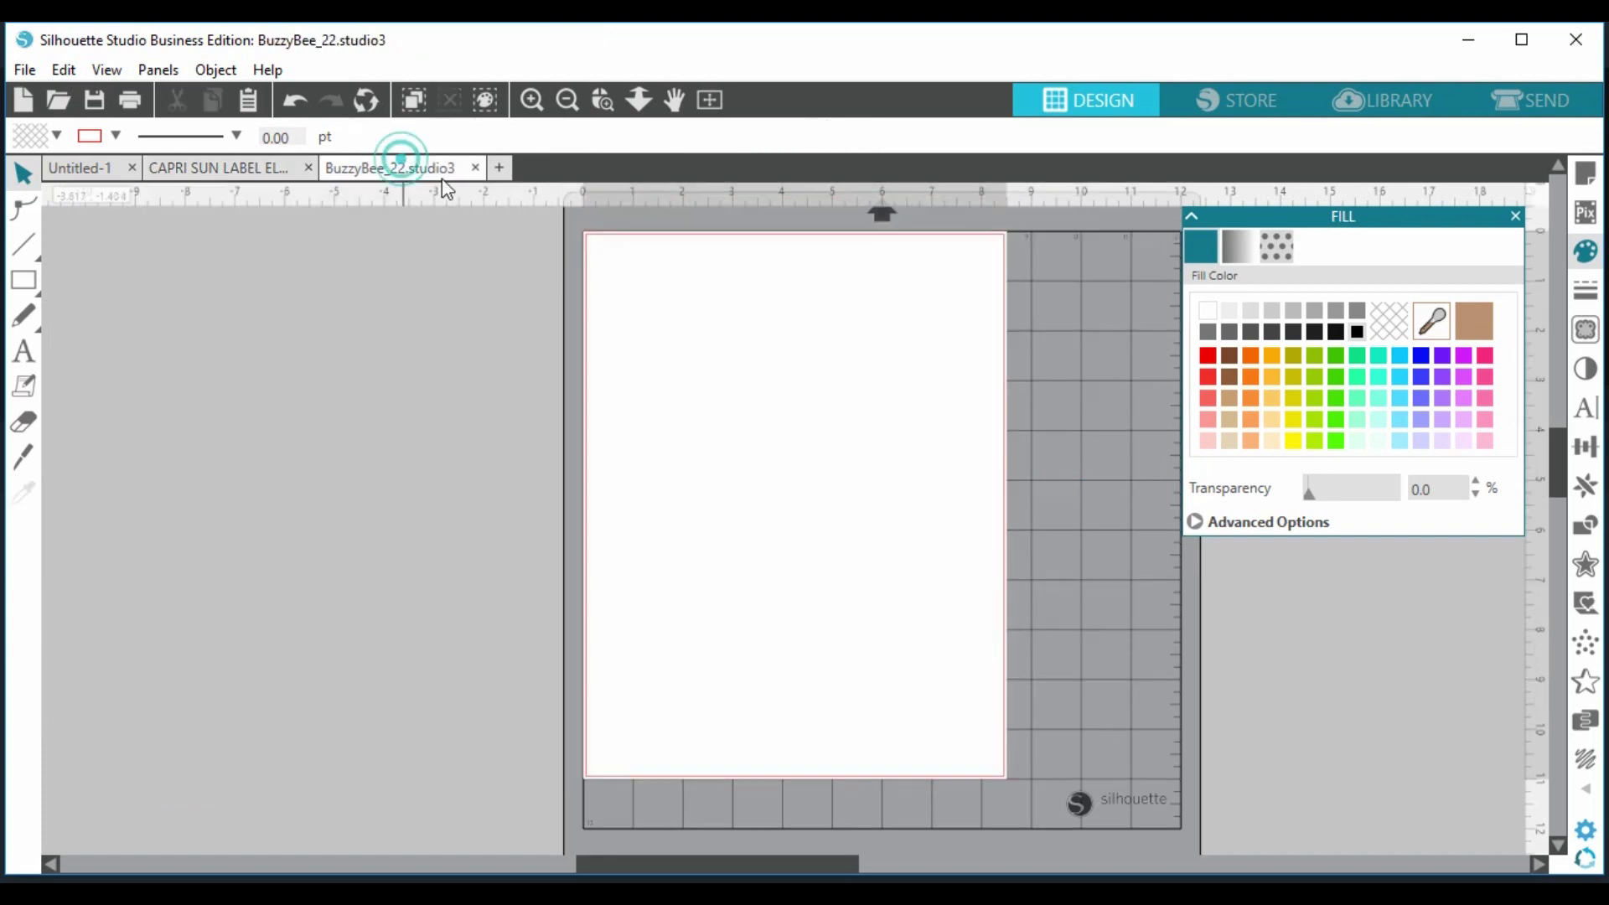
left_click(475, 168)
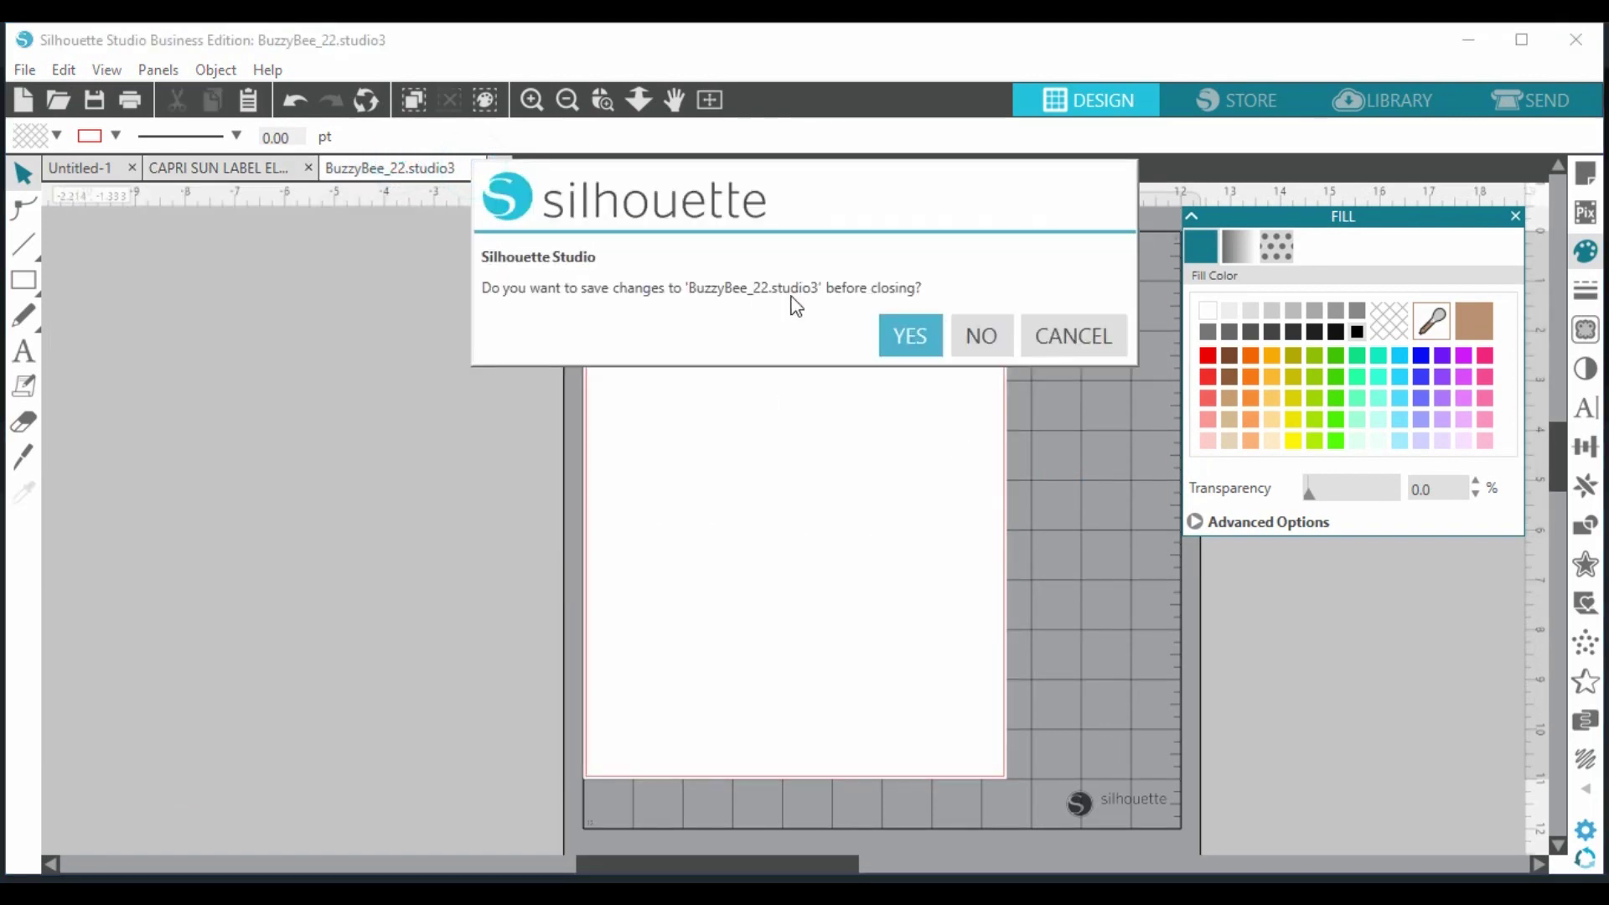
left_click(998, 335)
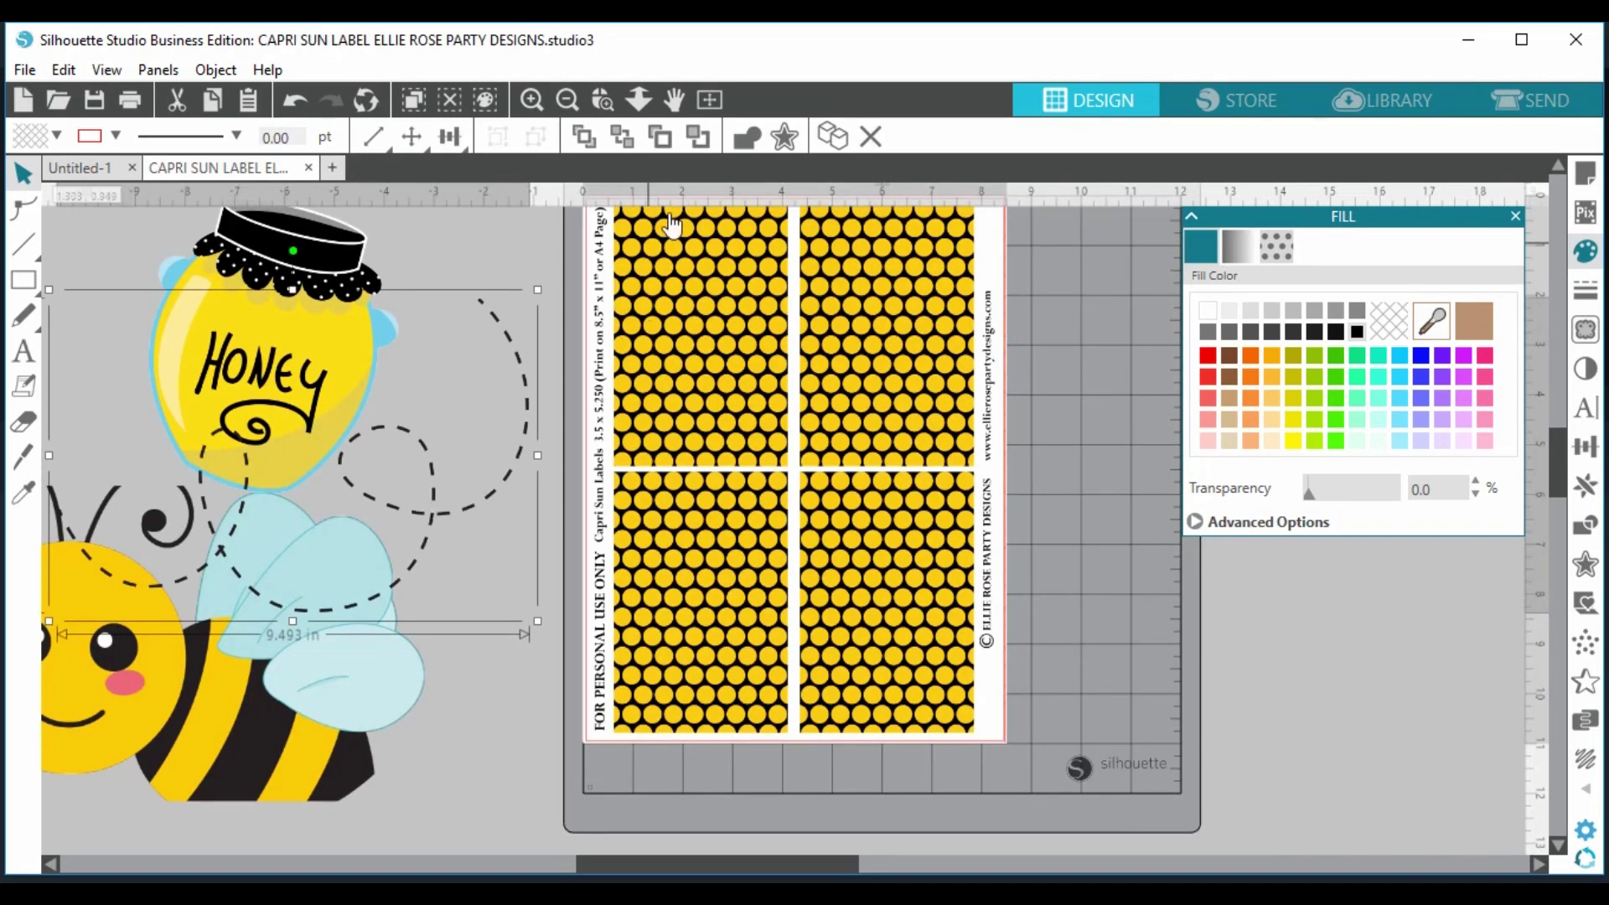
- Shrink the dashed trail and the honey jar, the jar to about 4 in wide, and move both clear of the bee
left_click(567, 99)
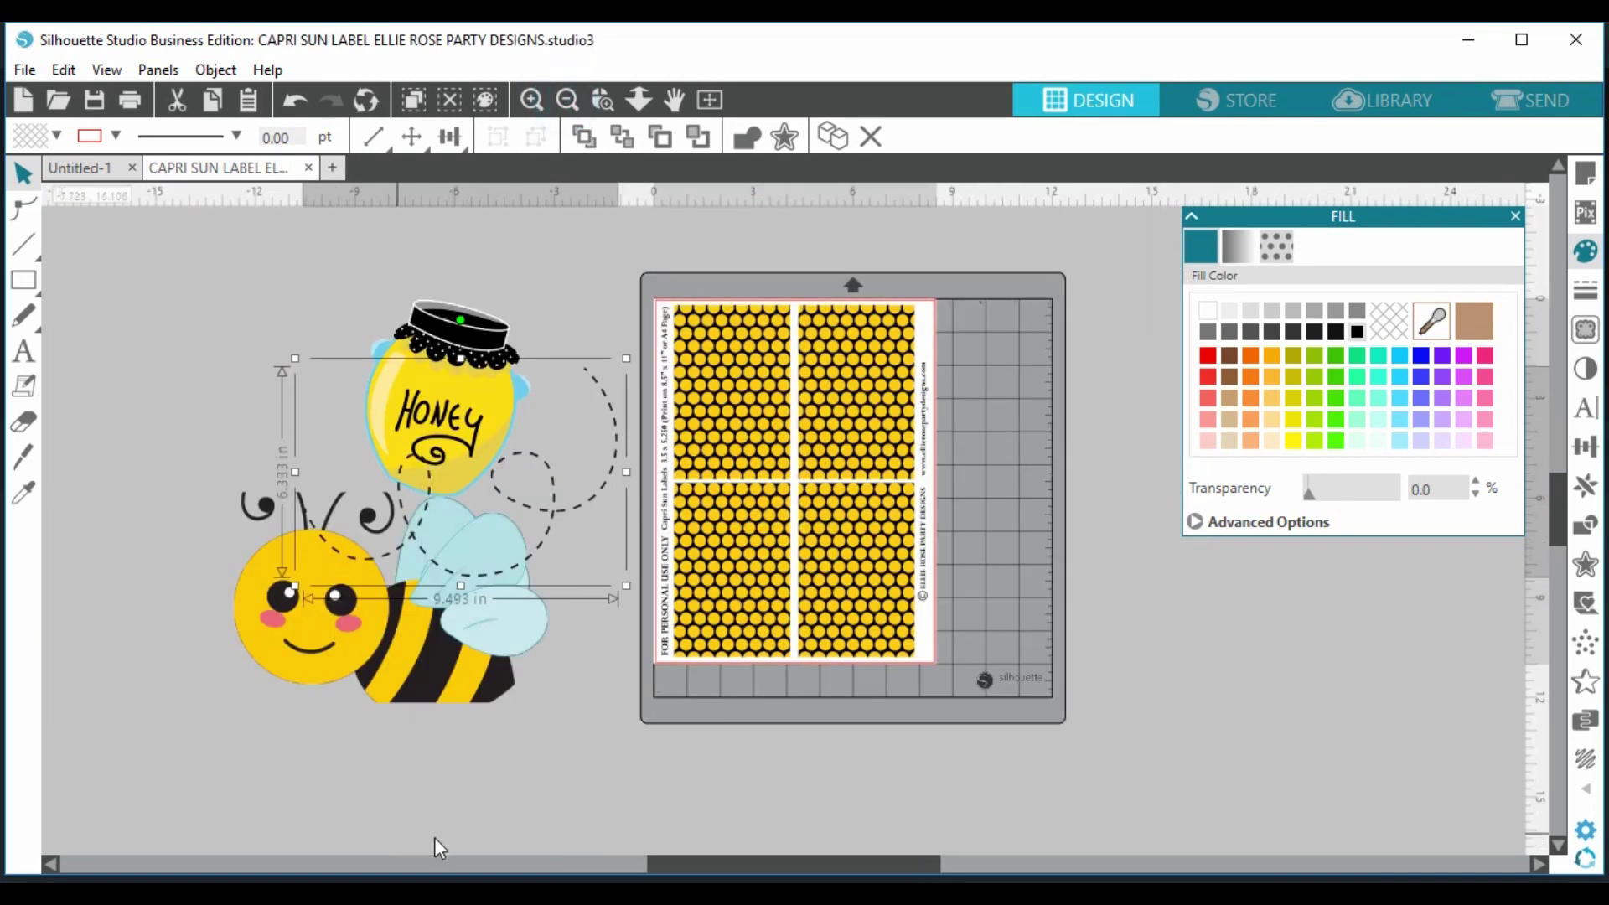
left_click(556, 797)
left_click(482, 423)
left_click_drag(295, 360, 411, 416)
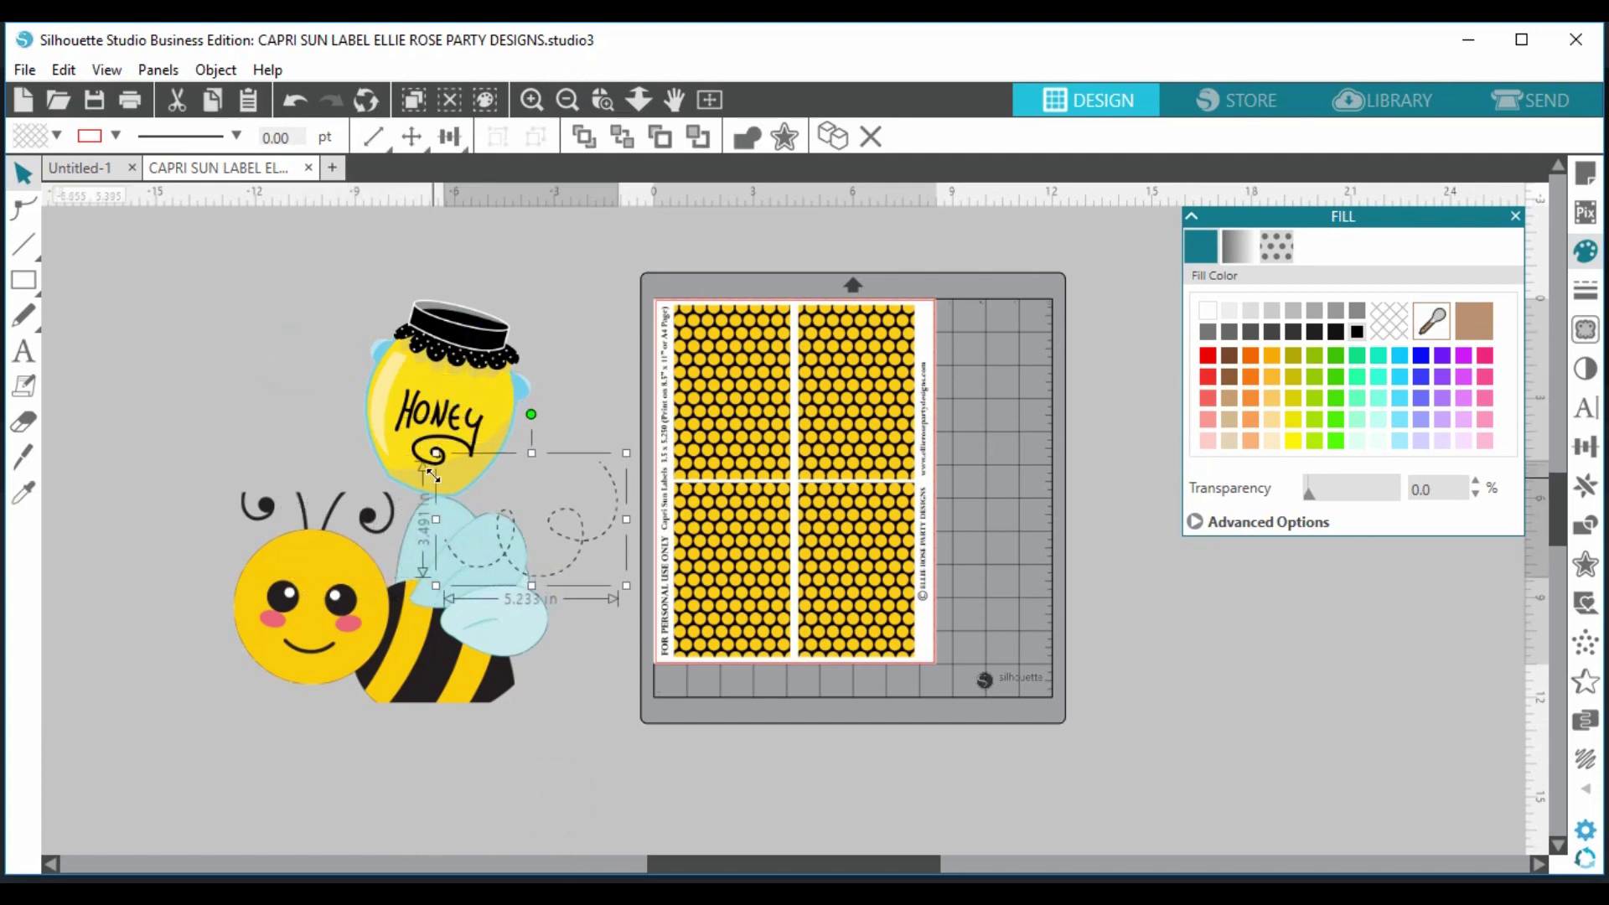
left_click_drag(624, 585, 587, 549)
left_click_drag(446, 429, 486, 352)
left_click_drag(419, 403, 474, 365)
- Delete the large bee beside the label page
scroll(474, 365, "down", 1)
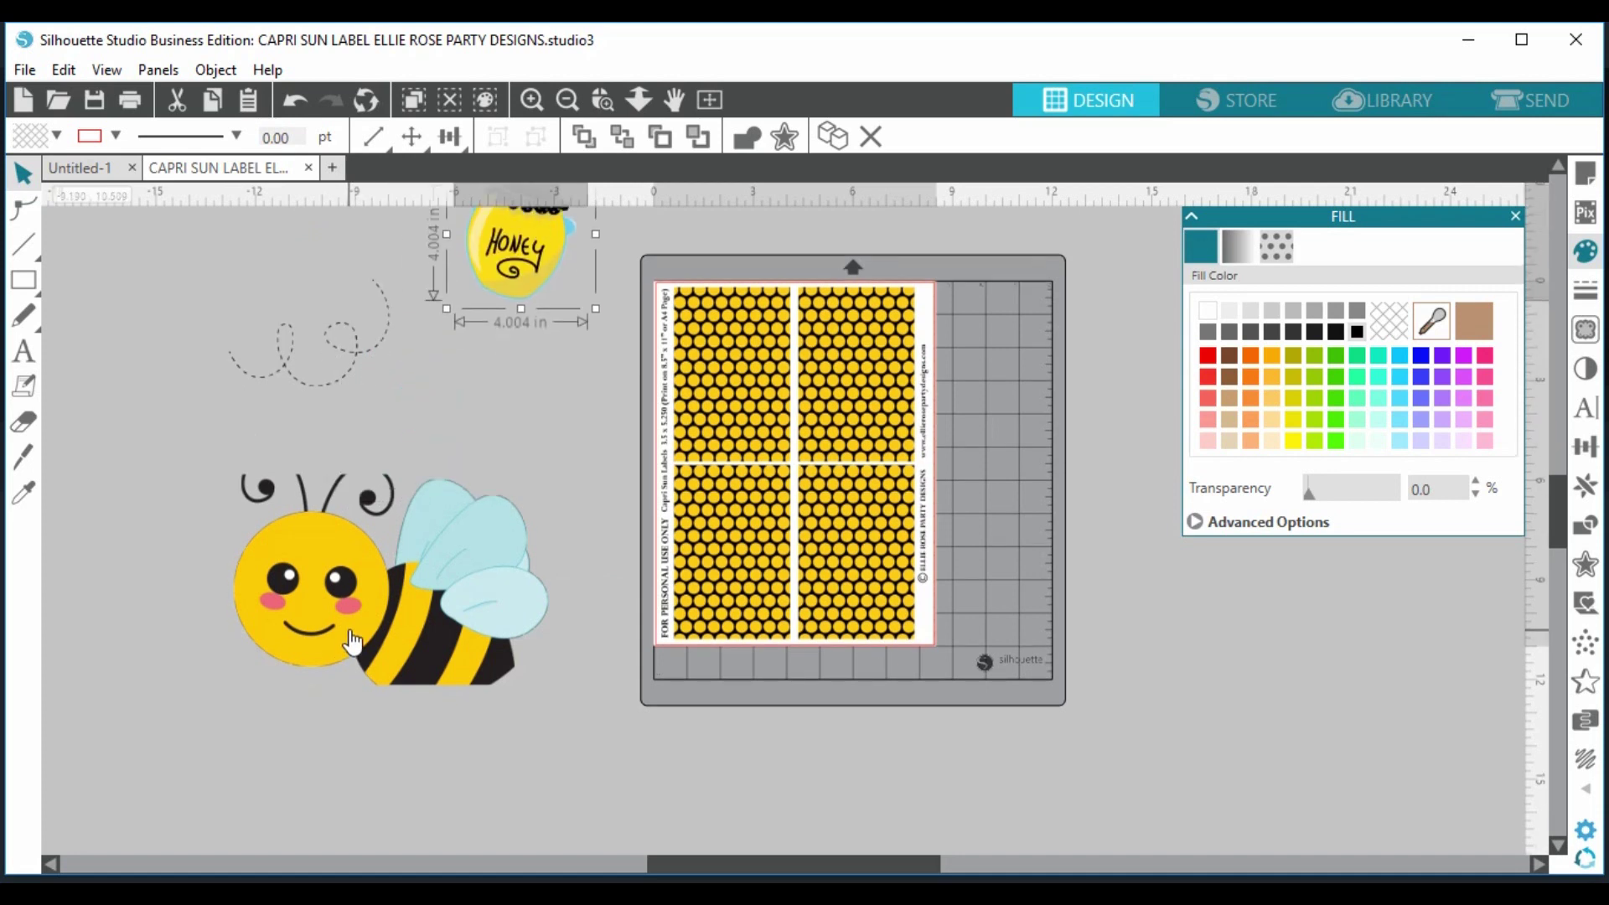
left_click(349, 628)
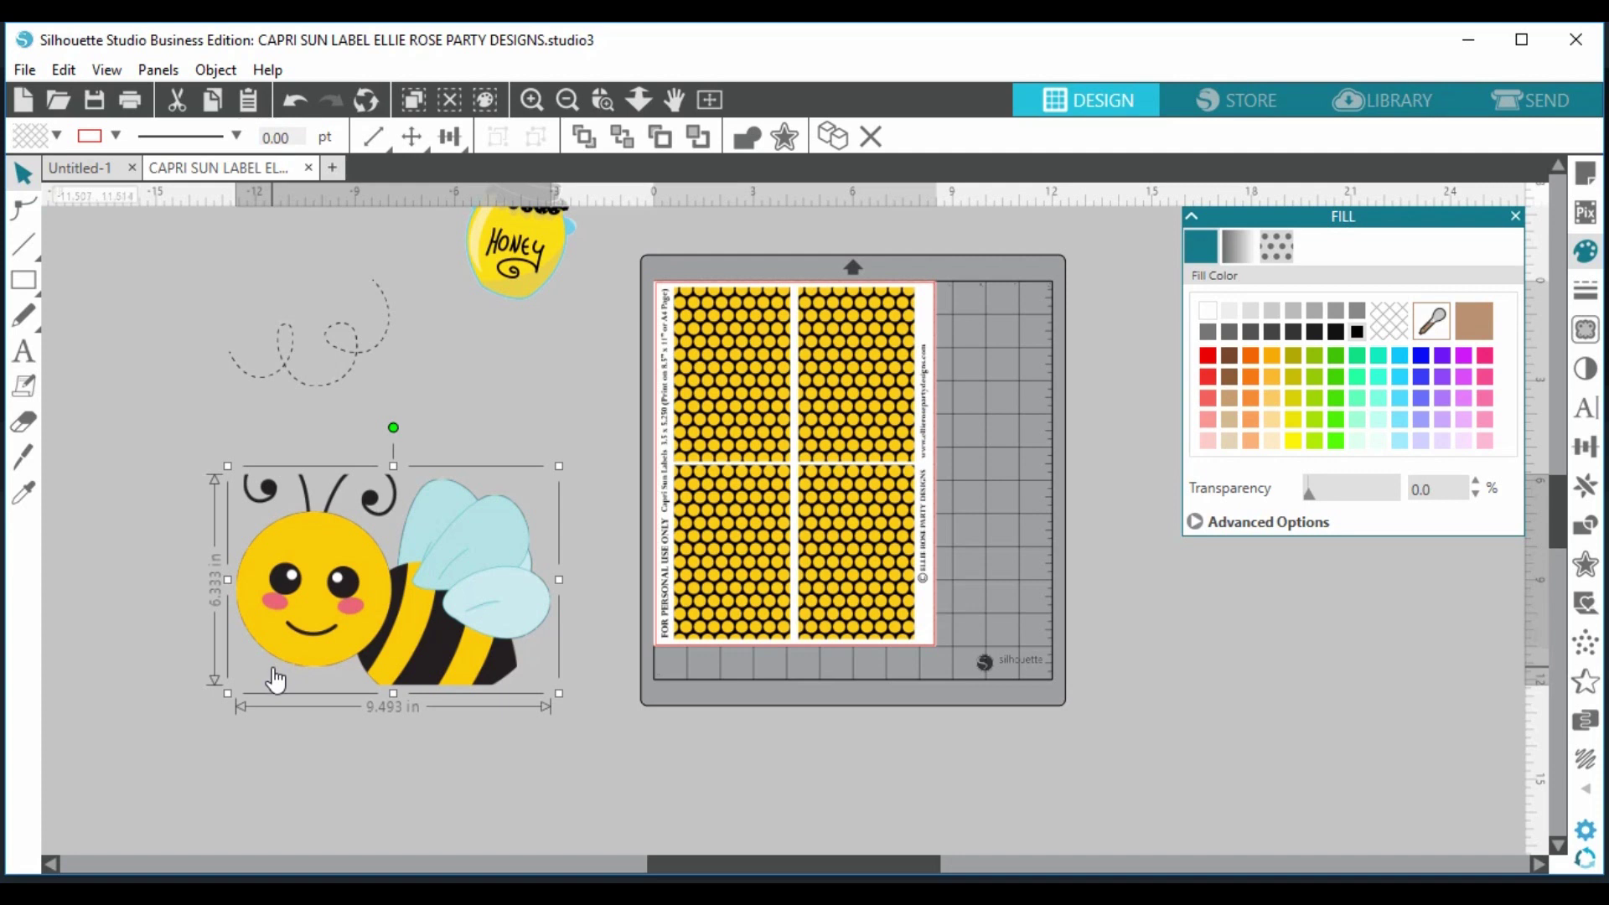
key("Delete")
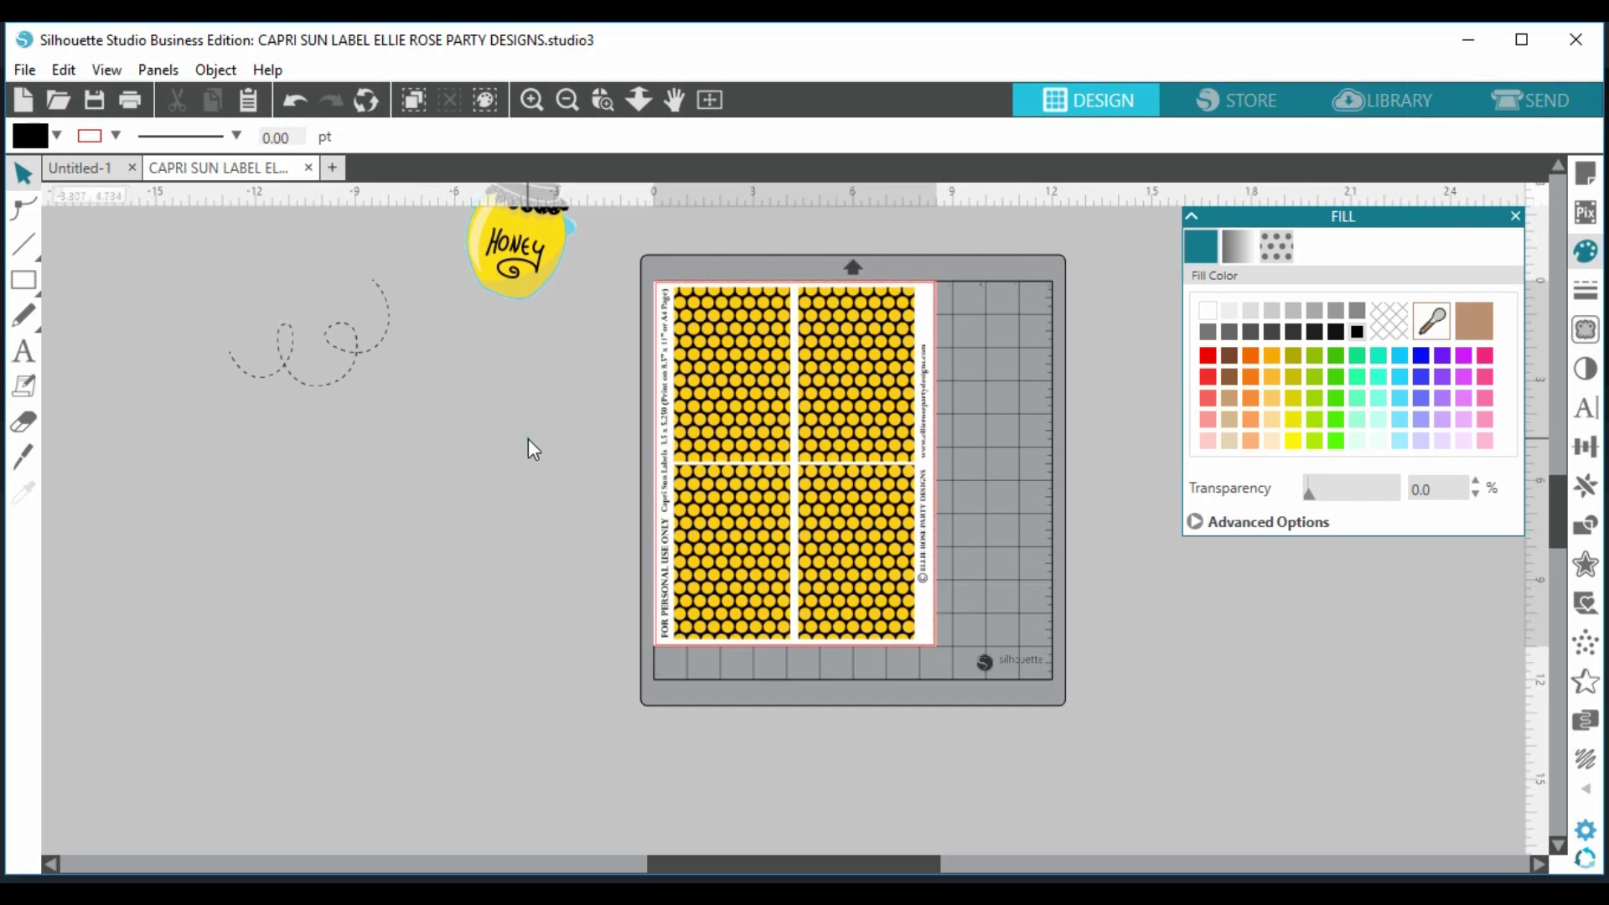
- Cut the bee from the library's BuzzyBee_9 into the label document, shrink it to about 3.98 by 3.15 in and place it beside the page
left_click(1348, 107)
double_click(1504, 297)
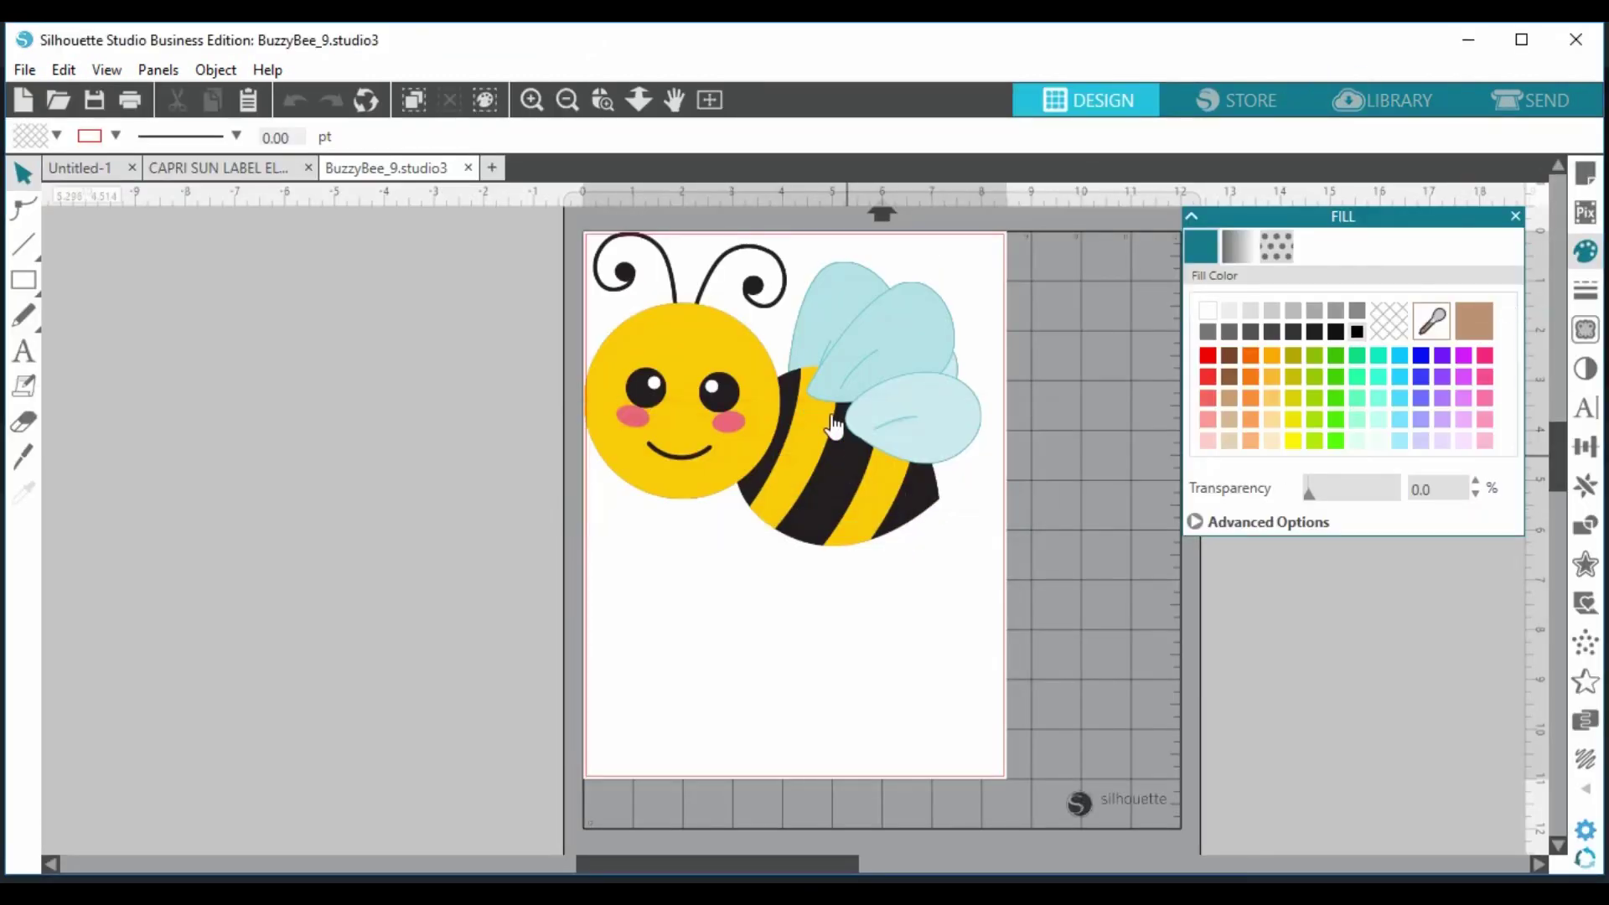
right_click(832, 413)
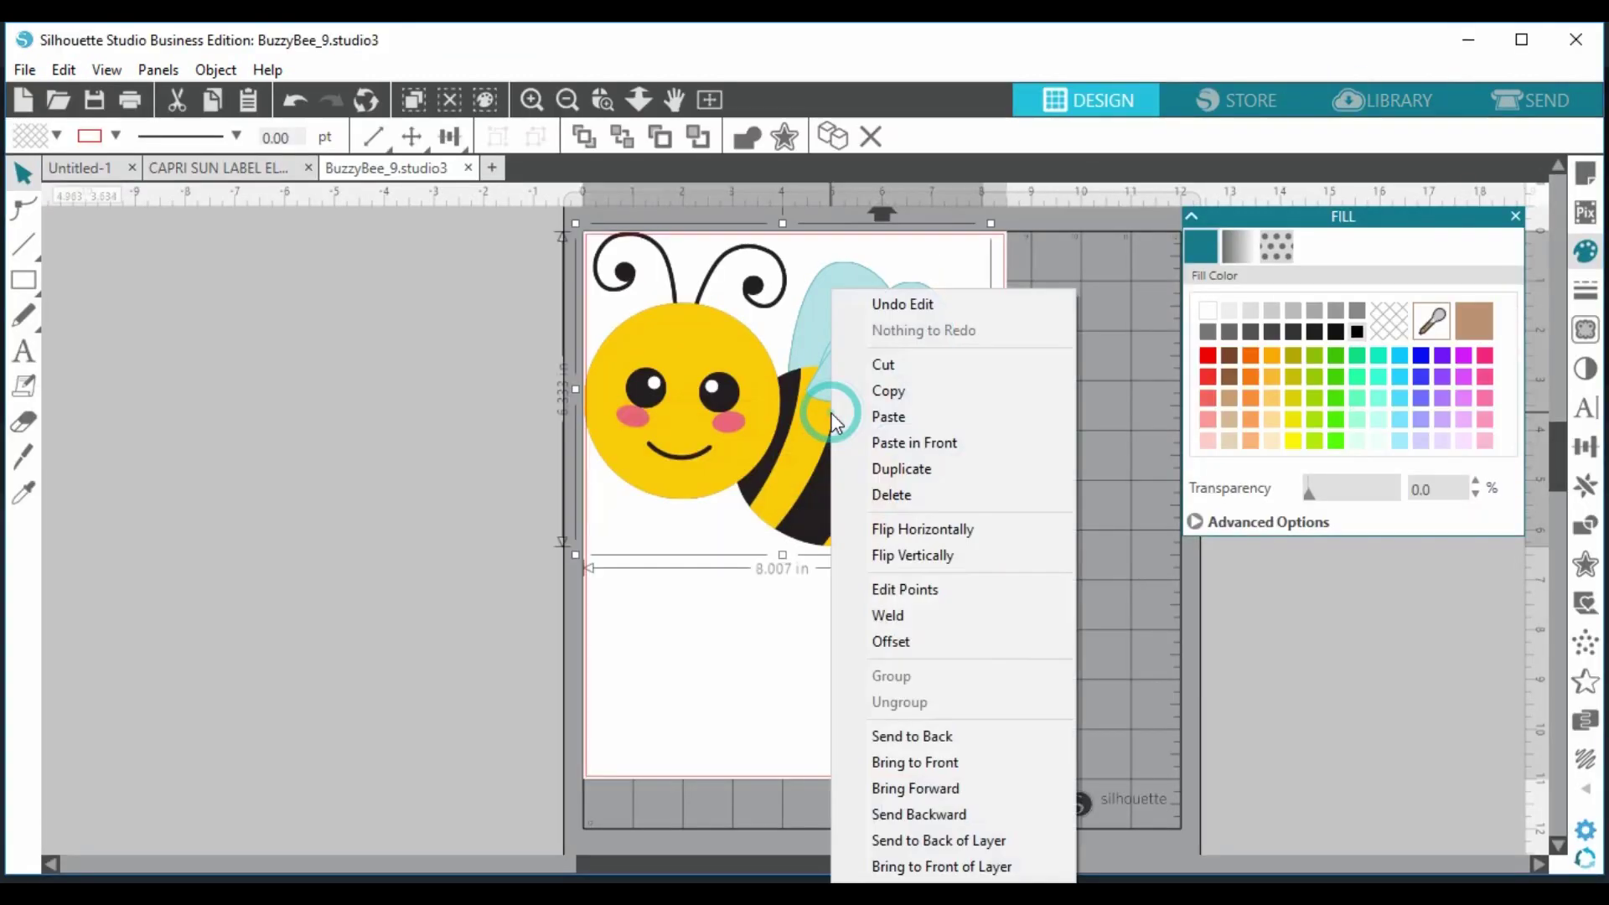
left_click(907, 363)
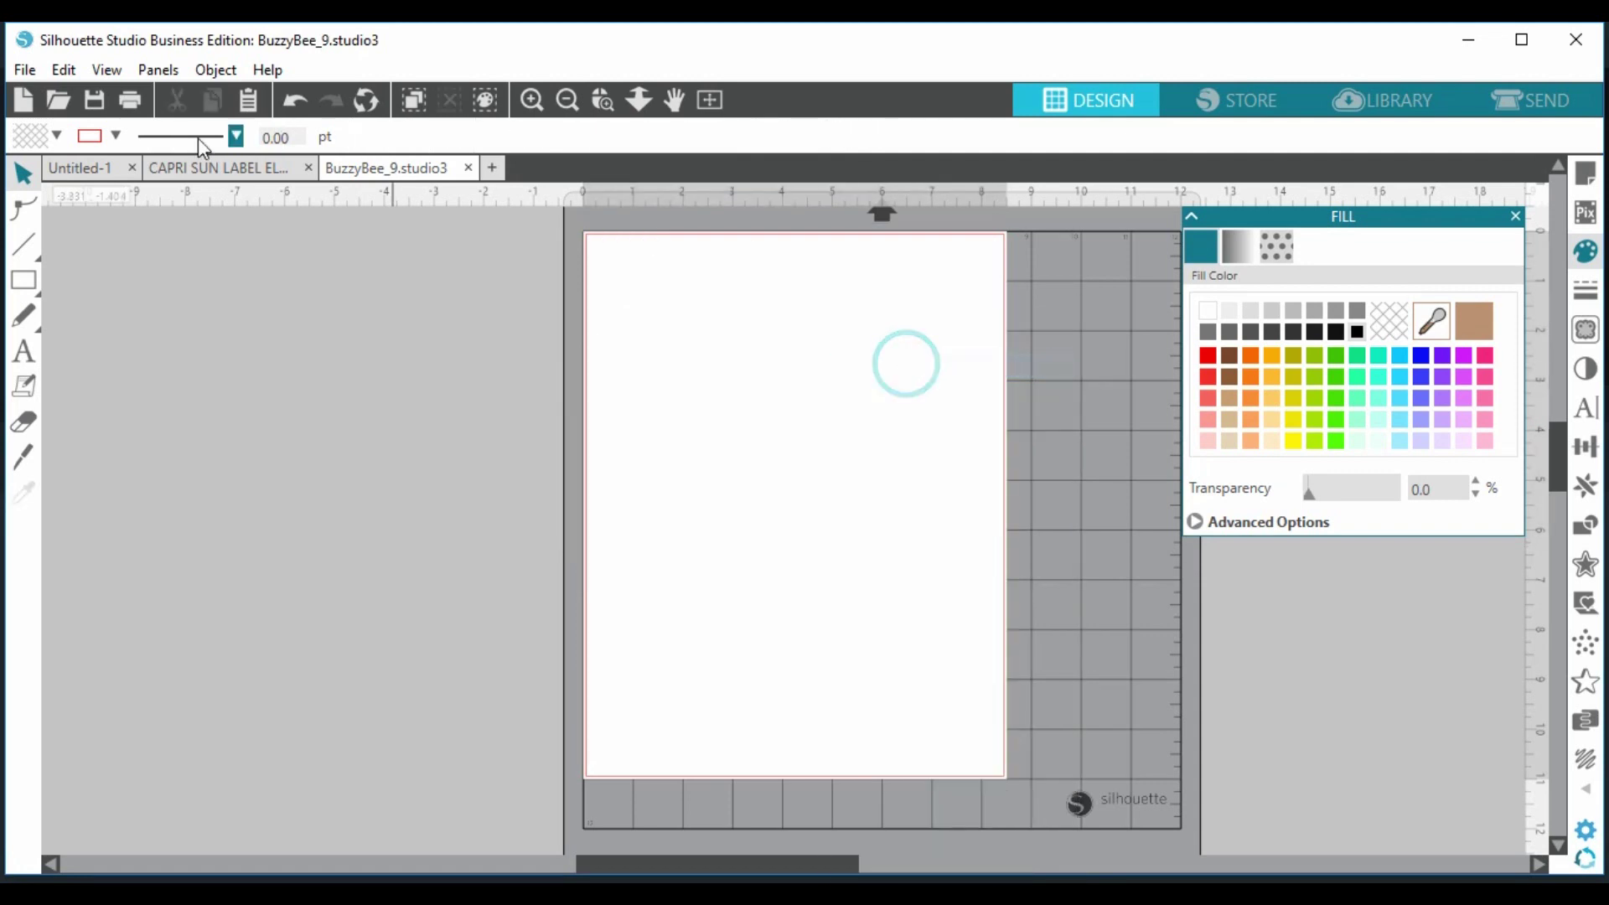
left_click(189, 165)
right_click(316, 589)
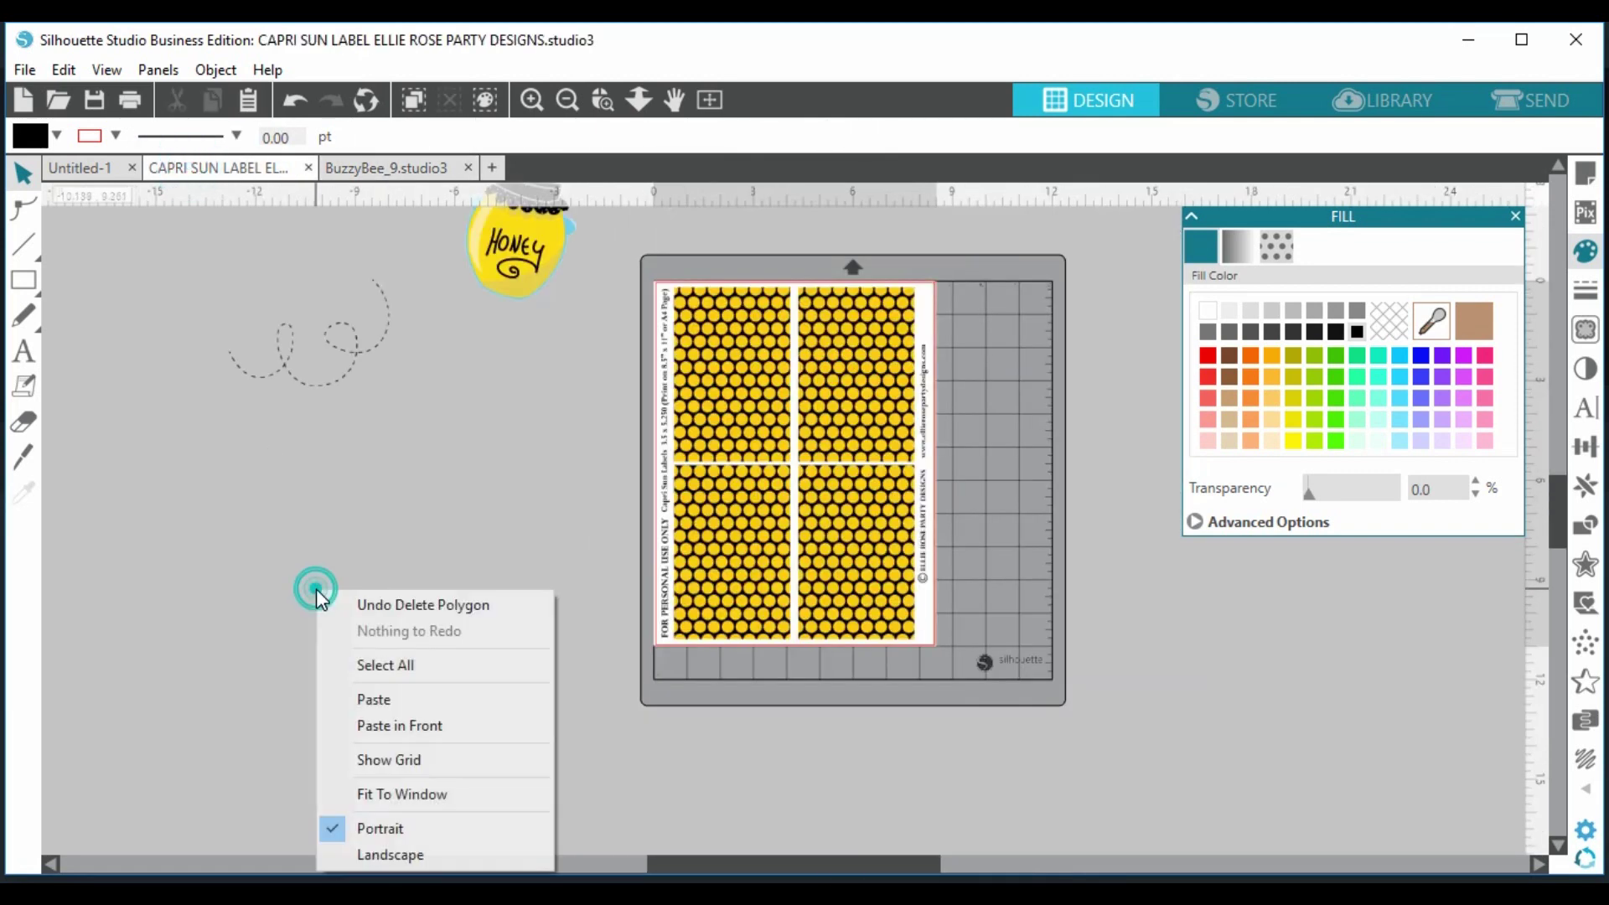
left_click(390, 696)
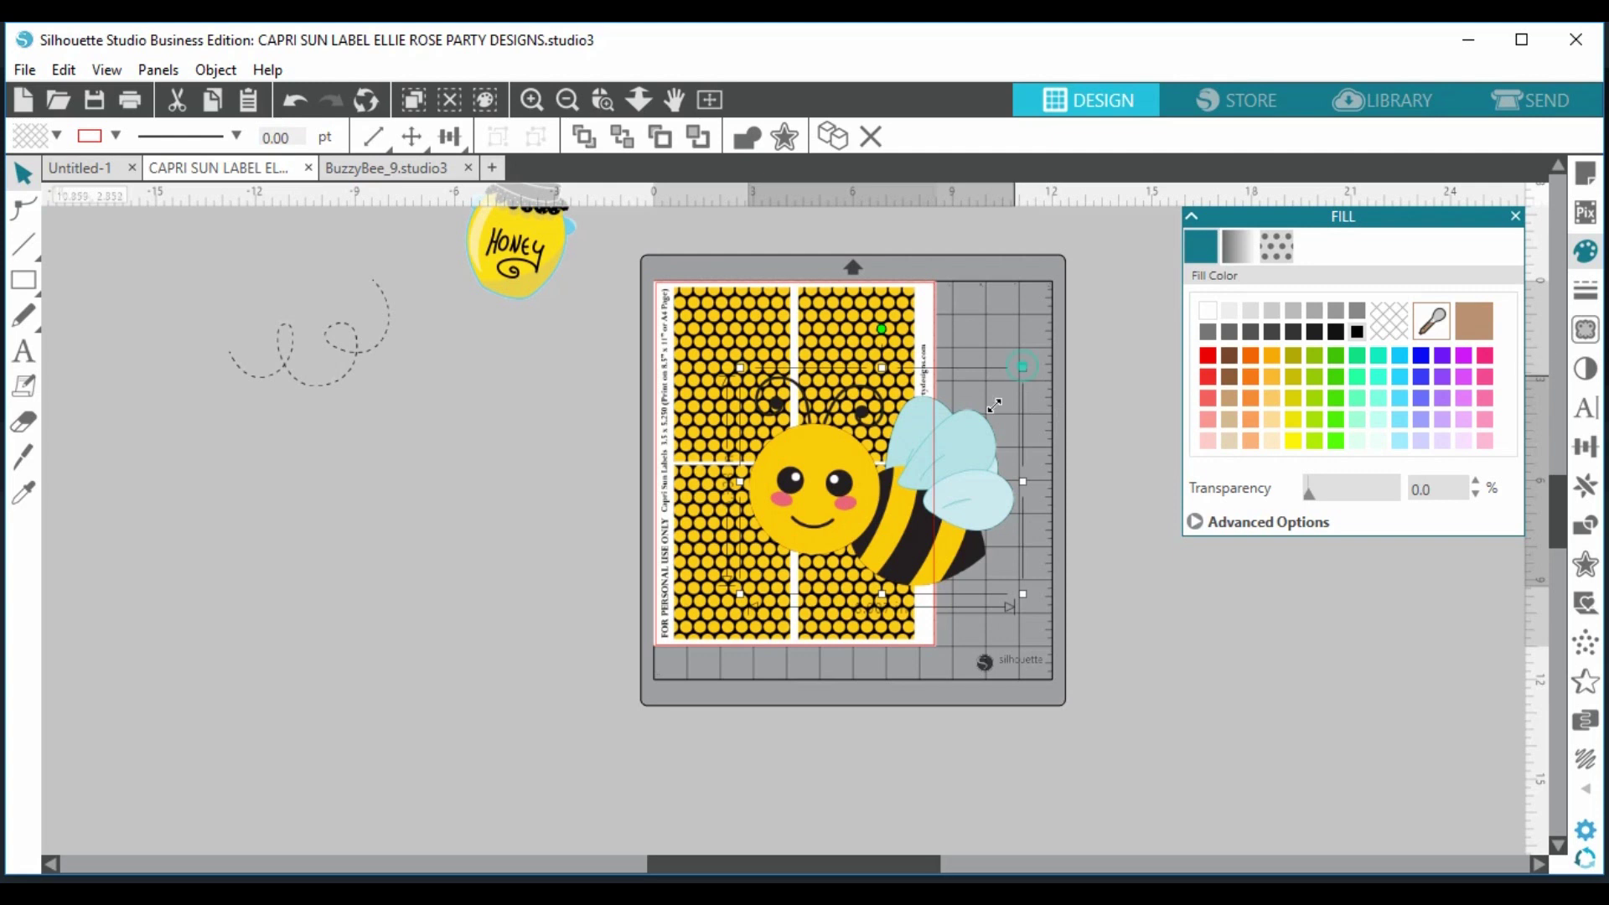
left_click_drag(995, 406, 528, 481)
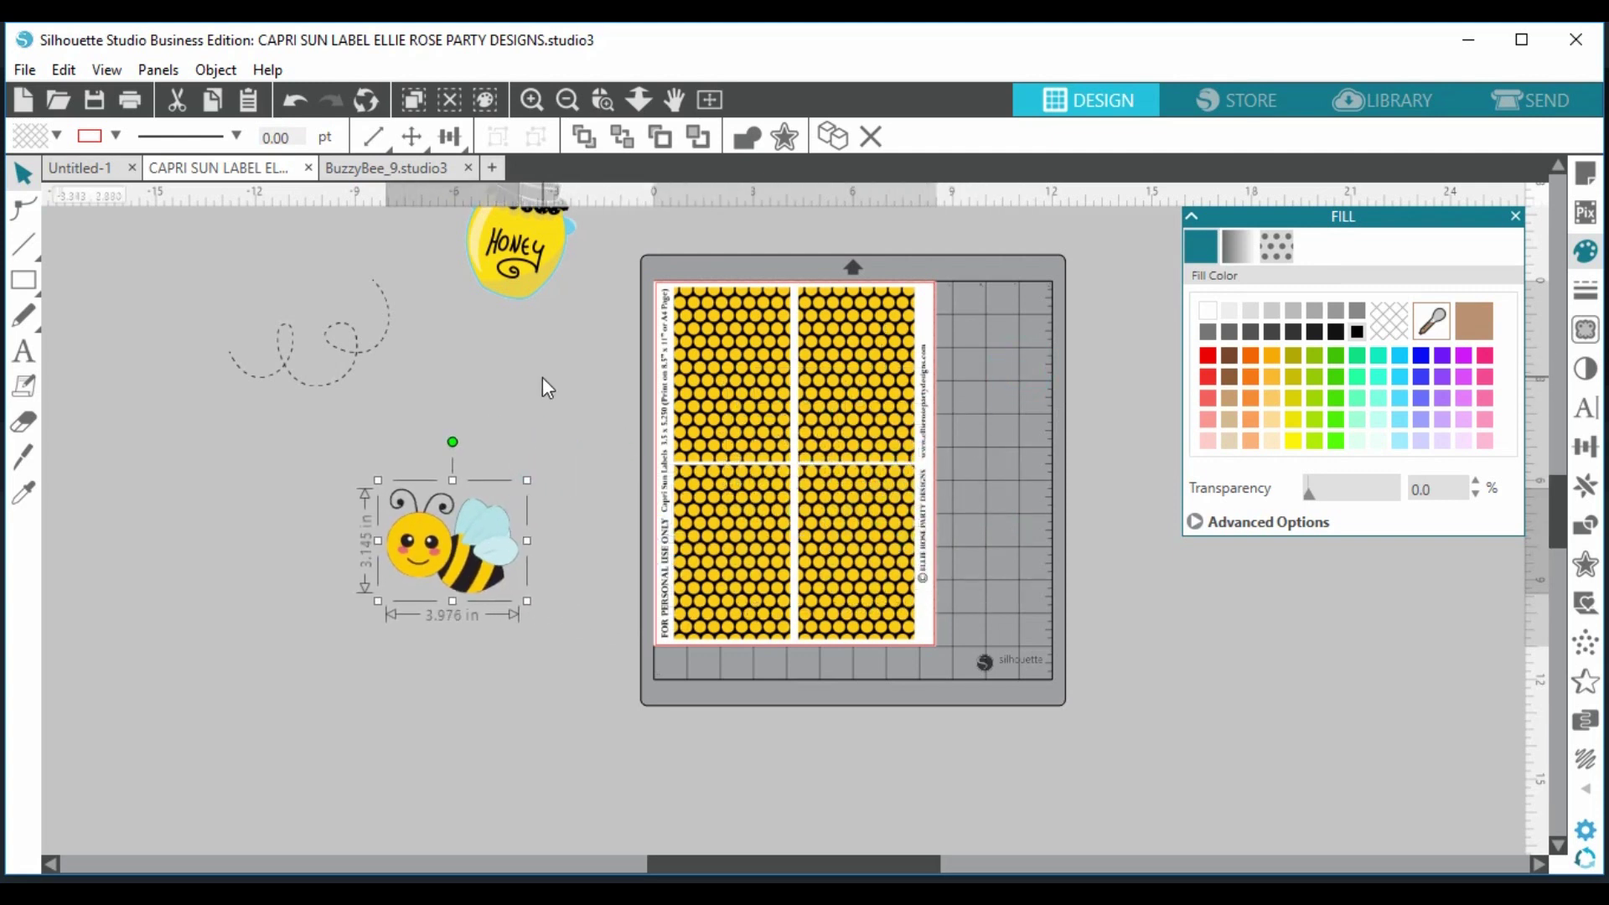
- Move the honey jar down to just above the bee and position the dashed trail beside the jar
left_click_drag(515, 251, 486, 390)
left_click_drag(358, 350, 365, 389)
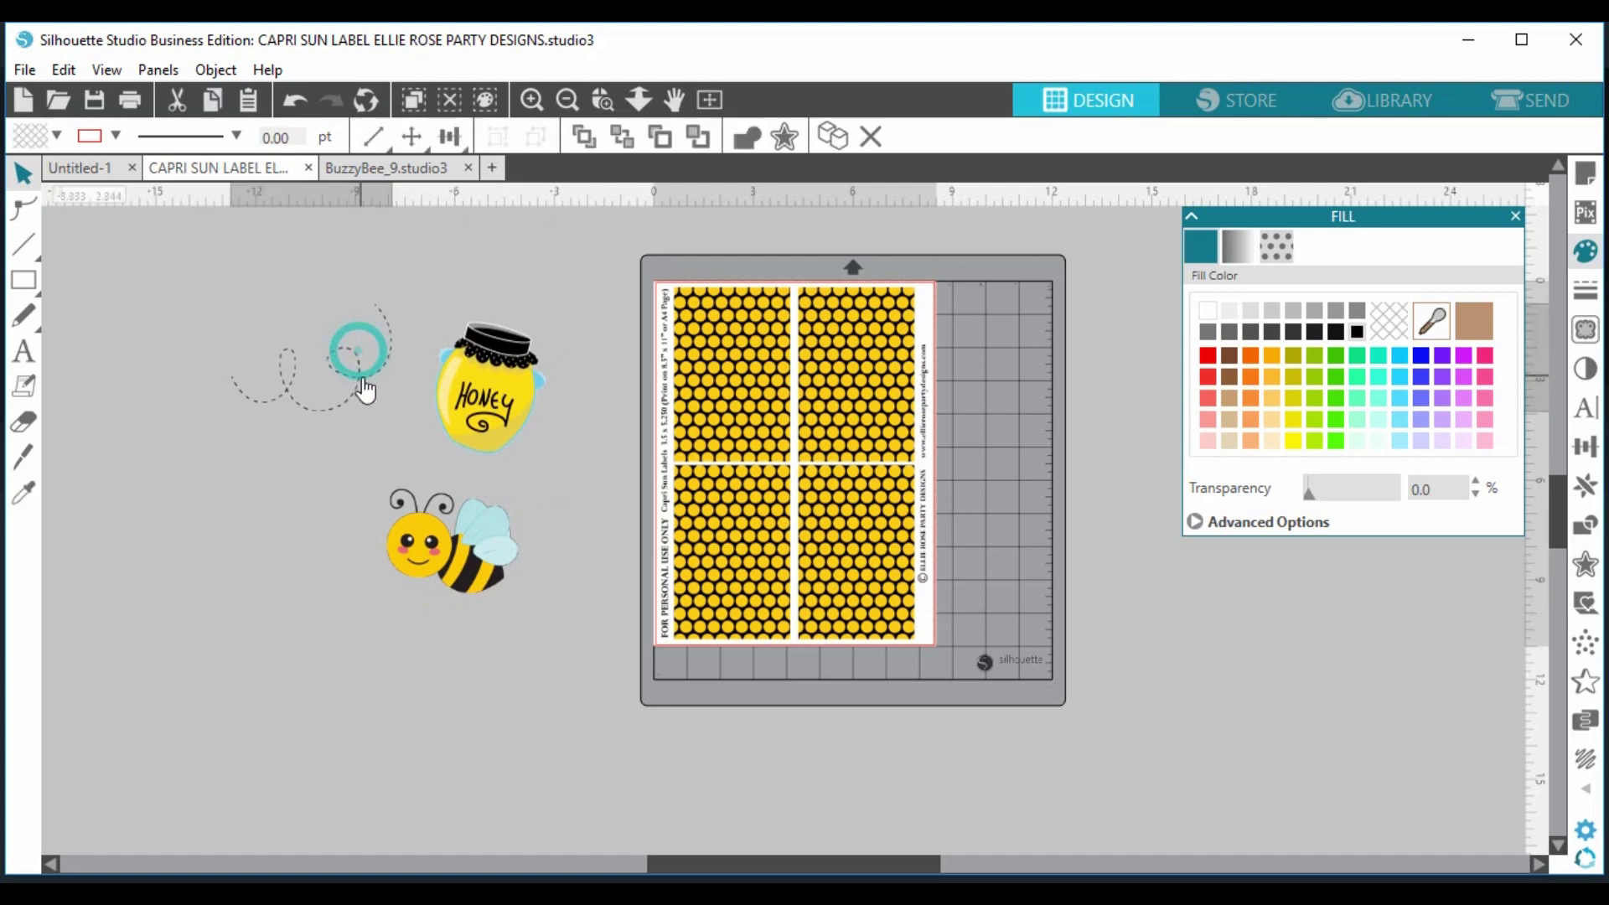
left_click(772, 467)
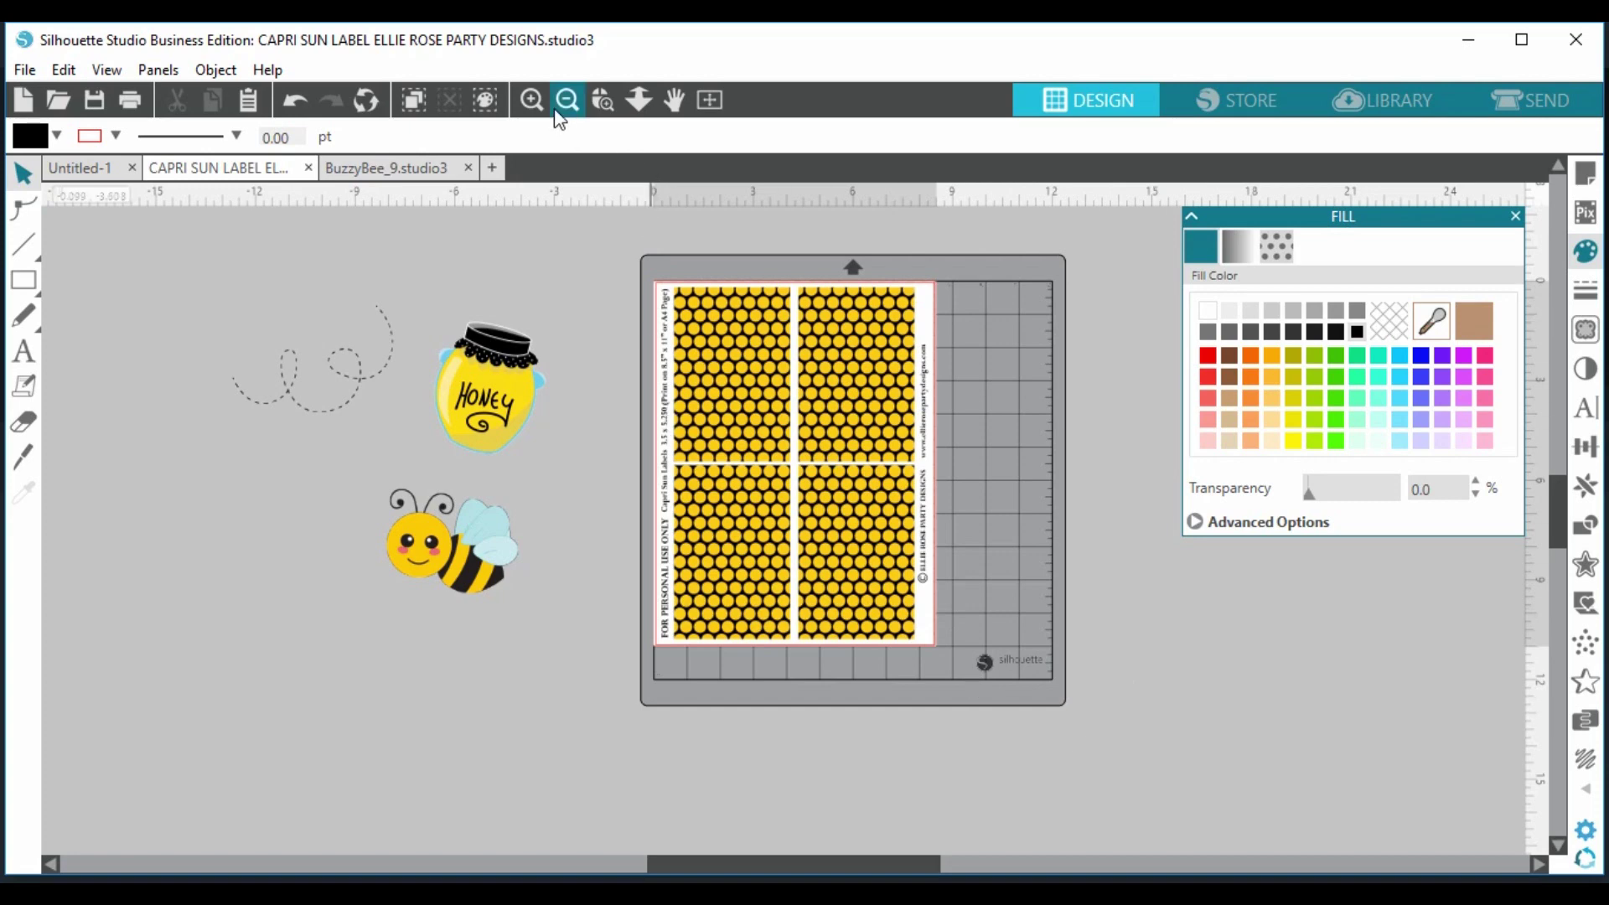
left_click(531, 101)
scroll(1161, 579, "up", 3)
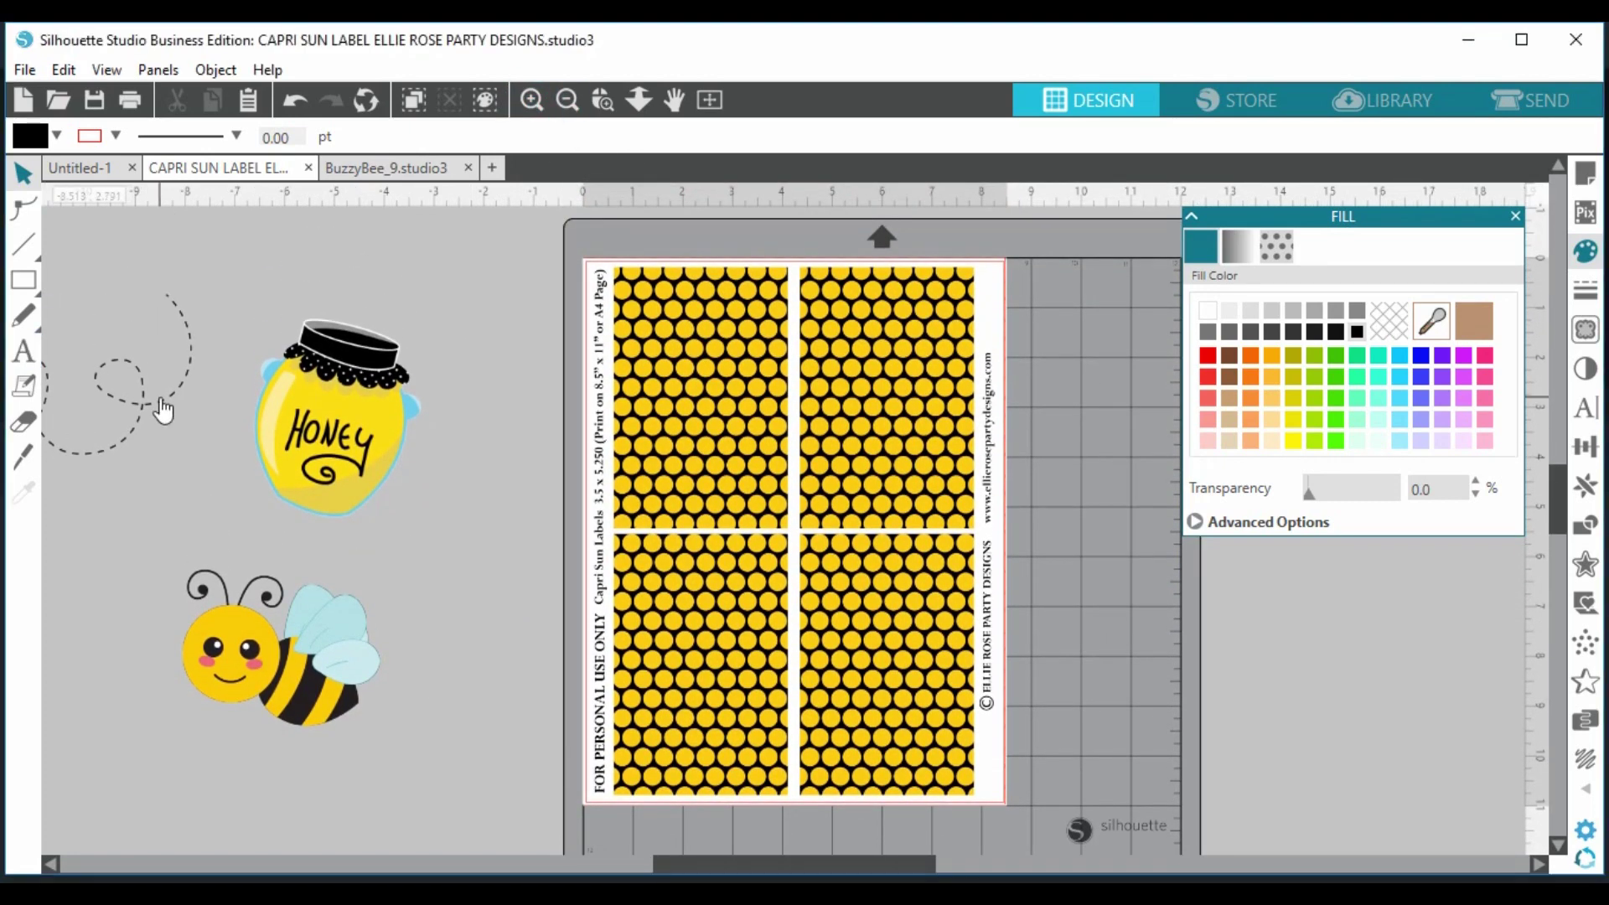
left_click_drag(159, 410, 239, 402)
left_click(406, 538)
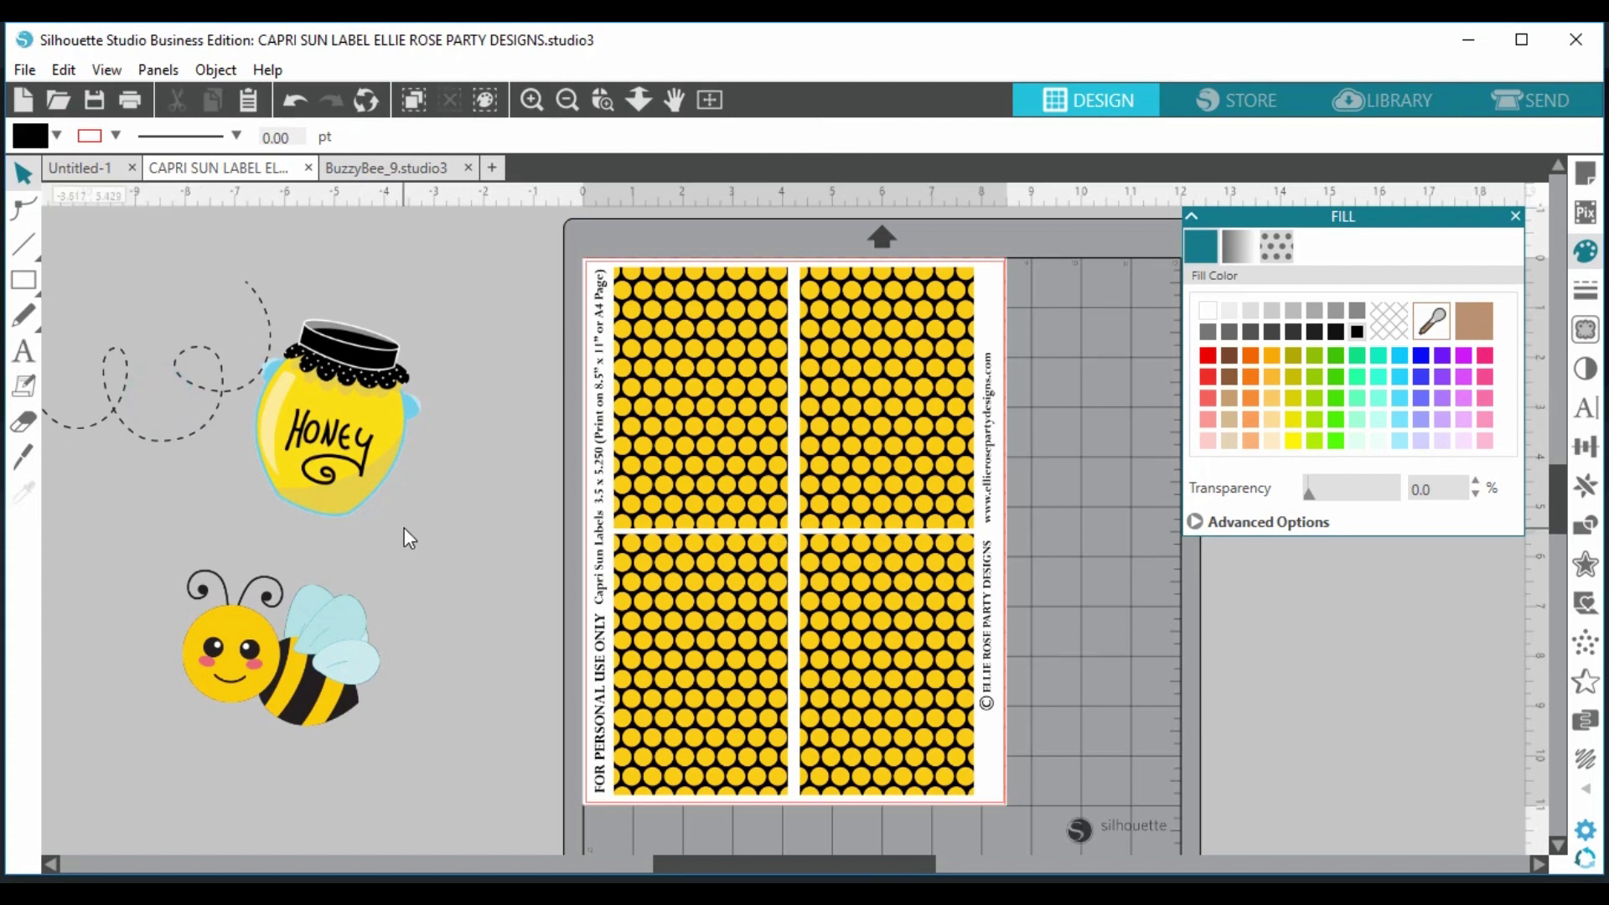
- Add a three-line text beside the bee in Alyssum Blossom Sans reading HAPPY 5TH, BIRTHDAY and the child's first name
left_click(25, 351)
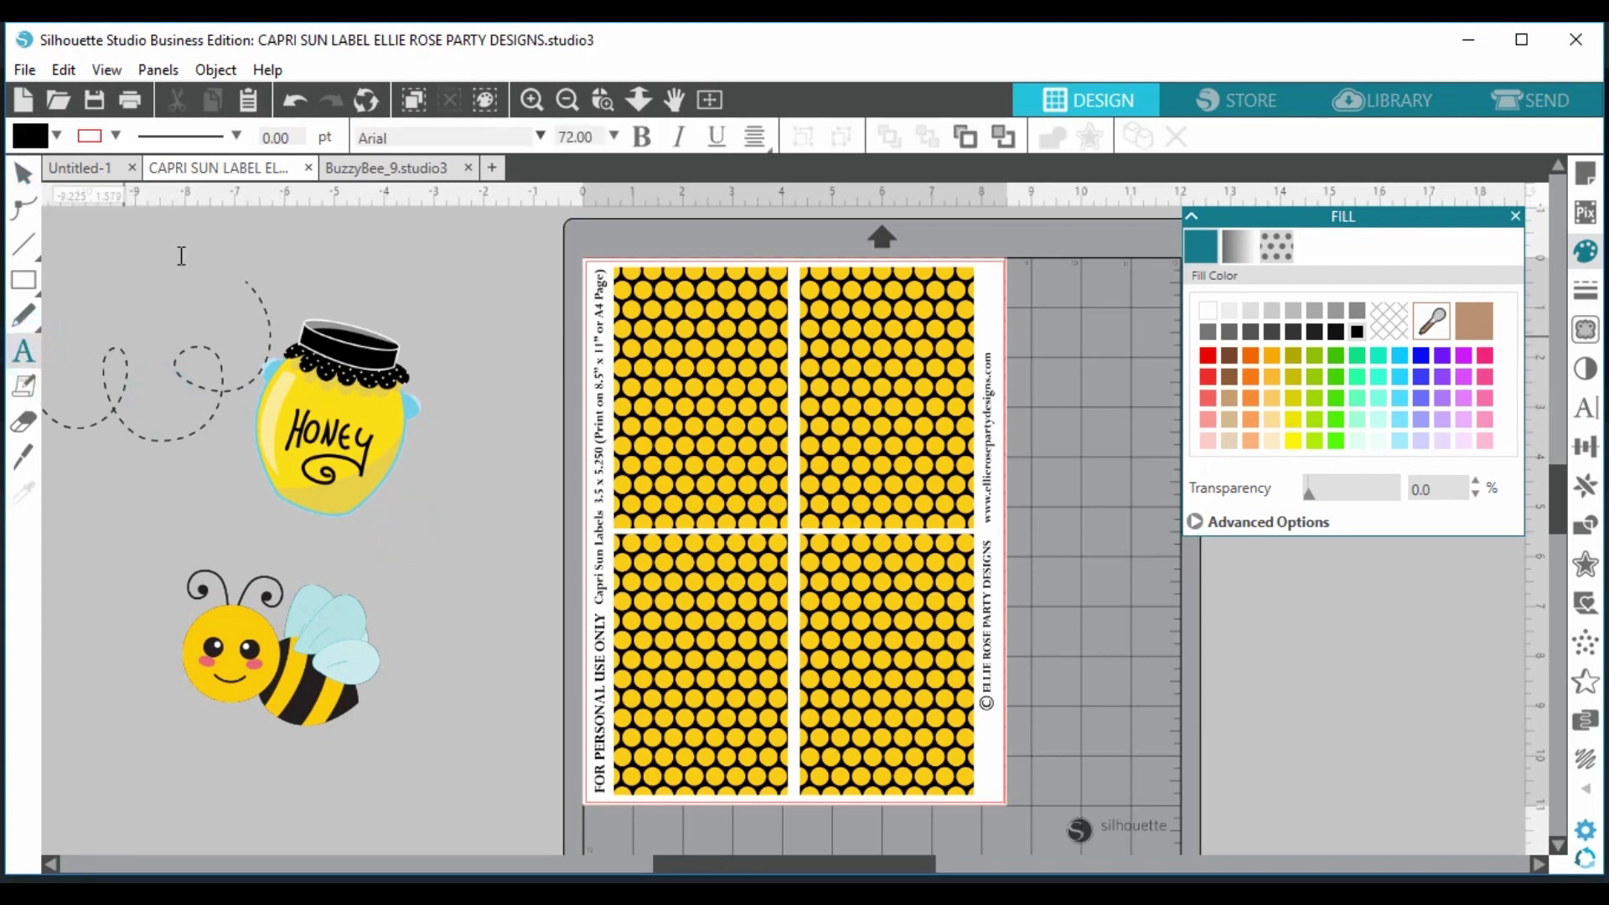
left_click(541, 136)
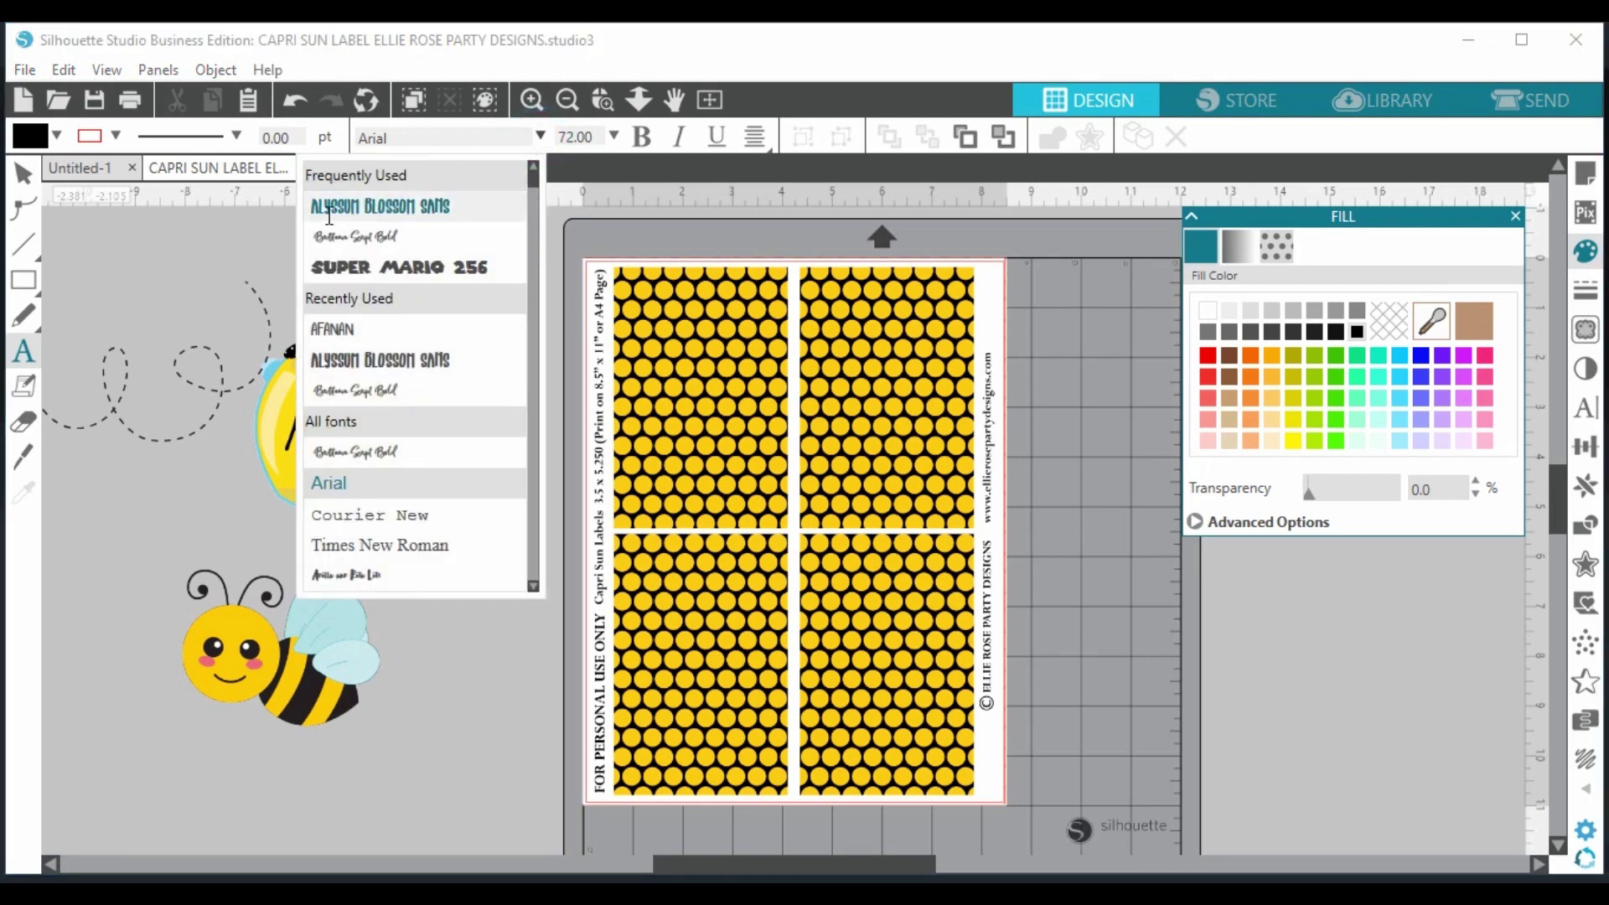
left_click(363, 208)
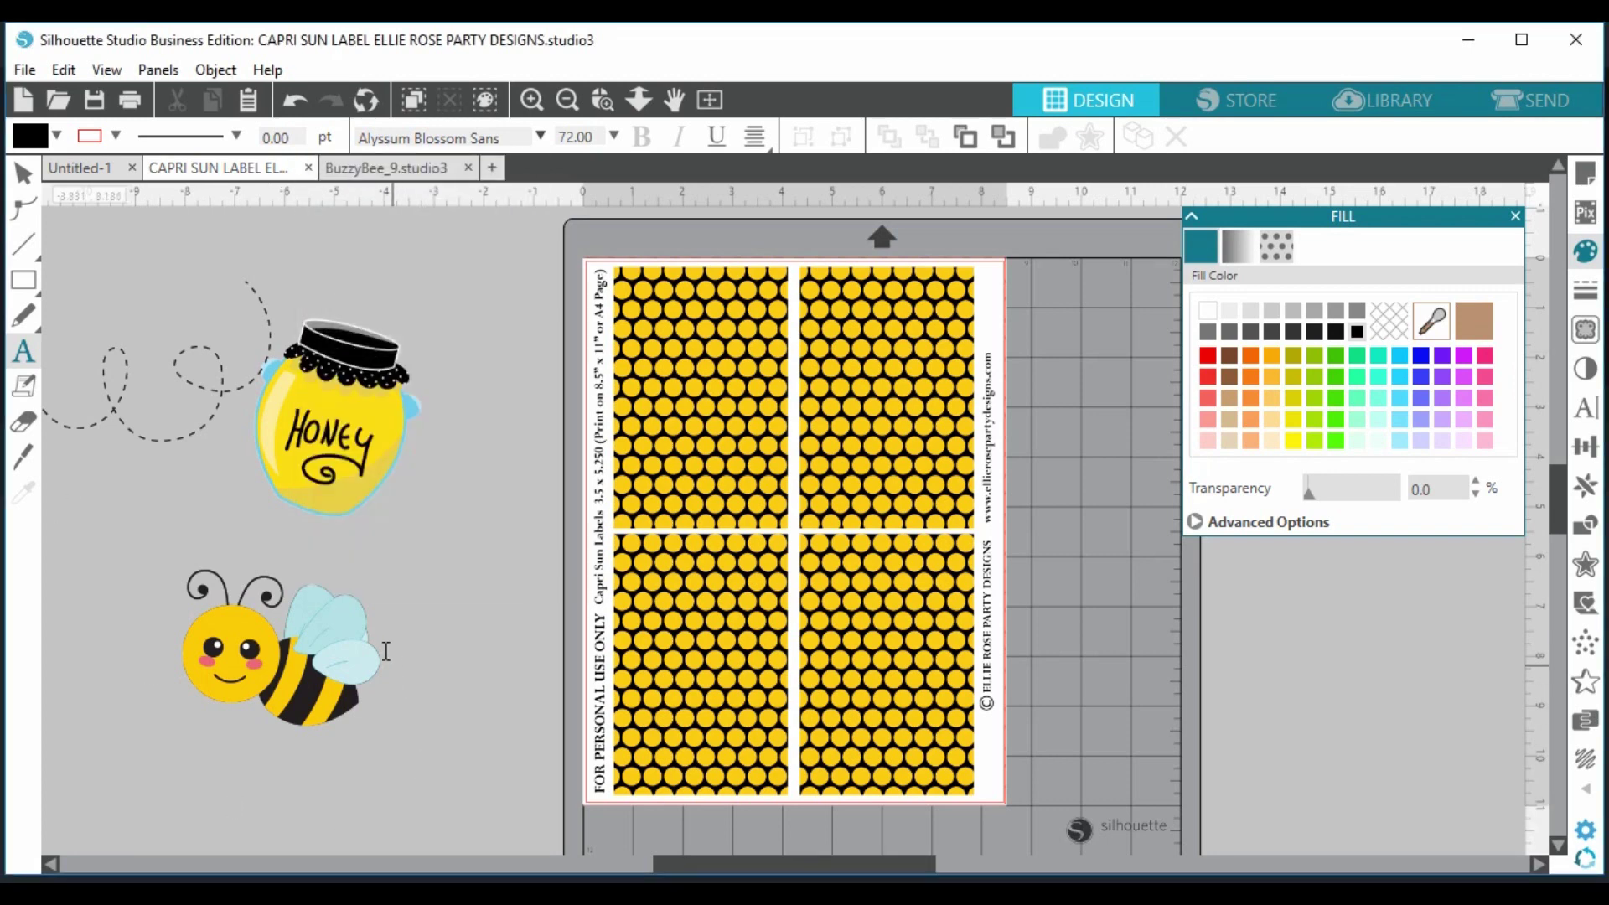
left_click(397, 560)
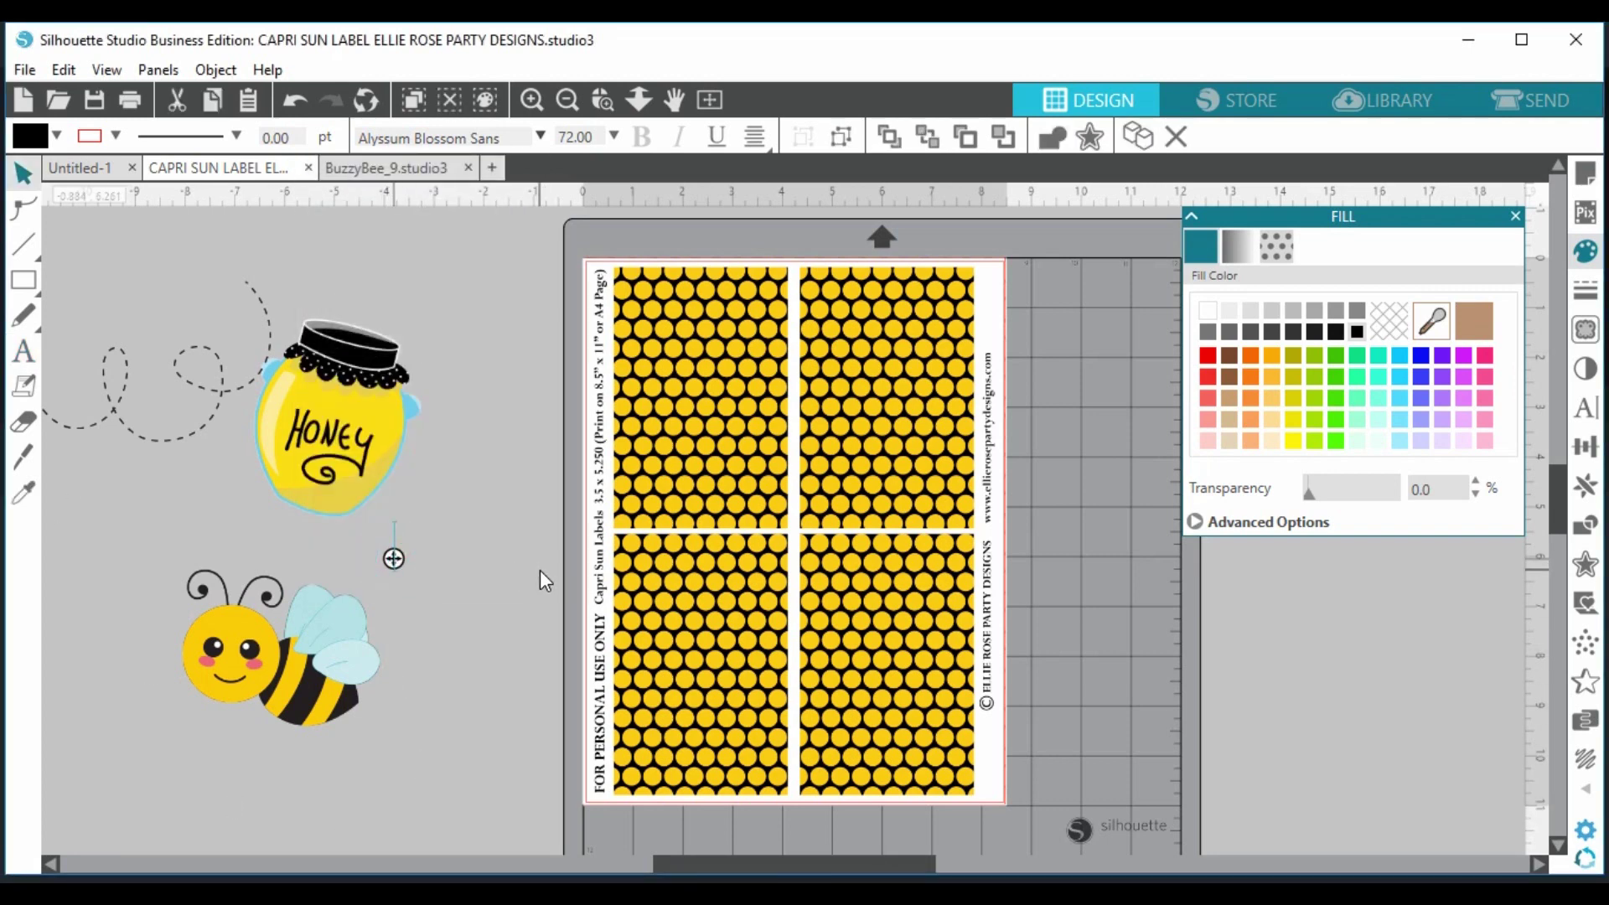
type("HAPPY")
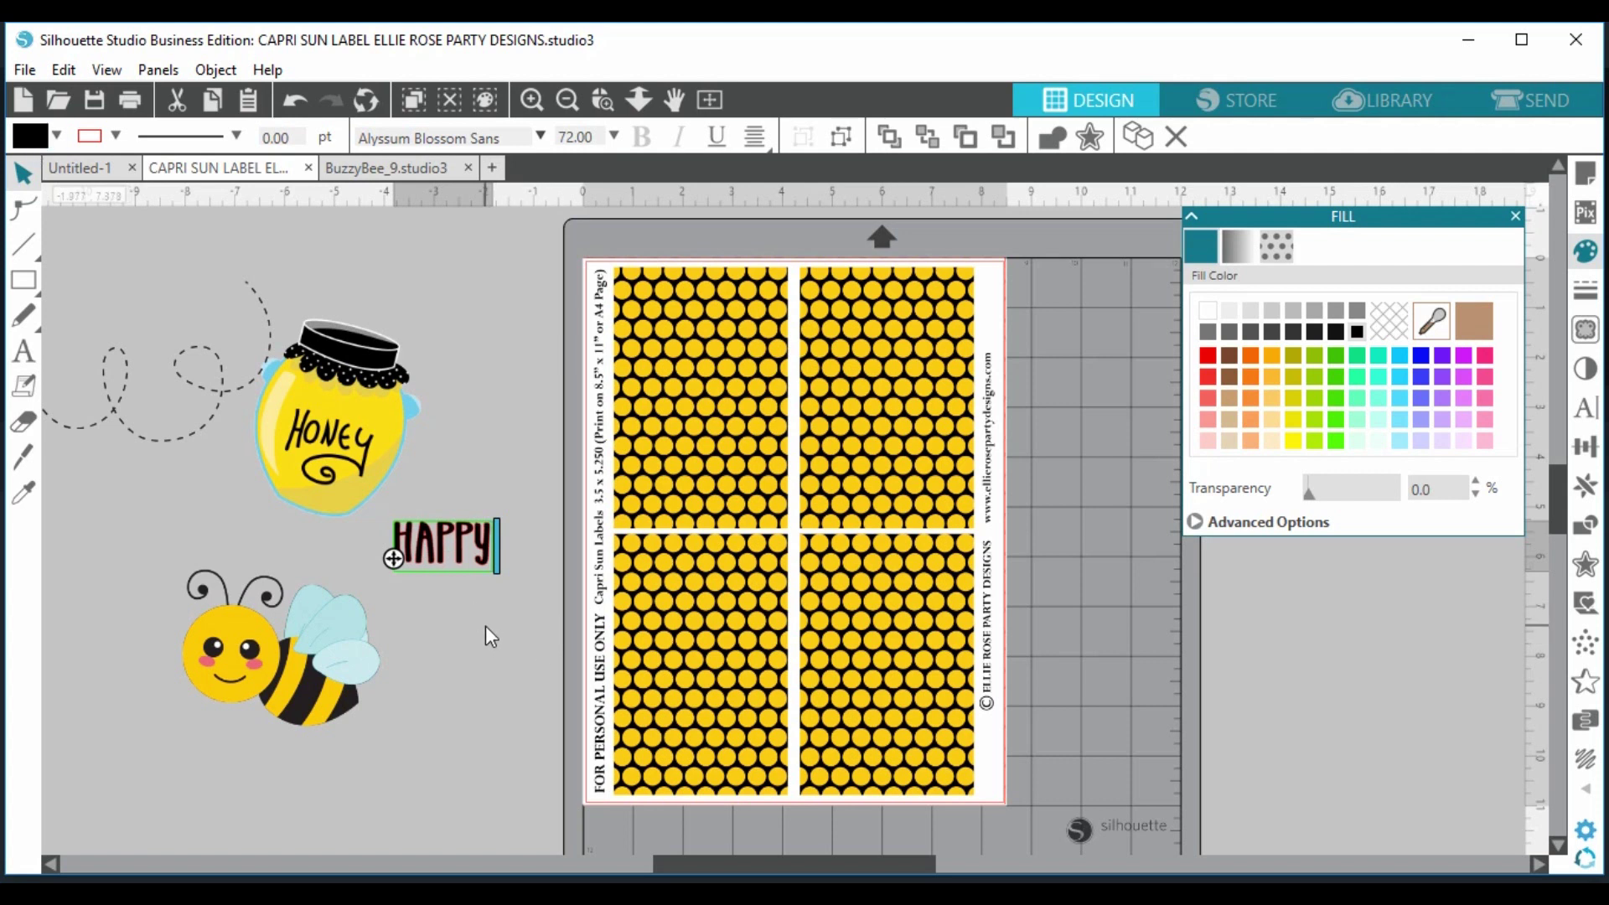
type("5TH")
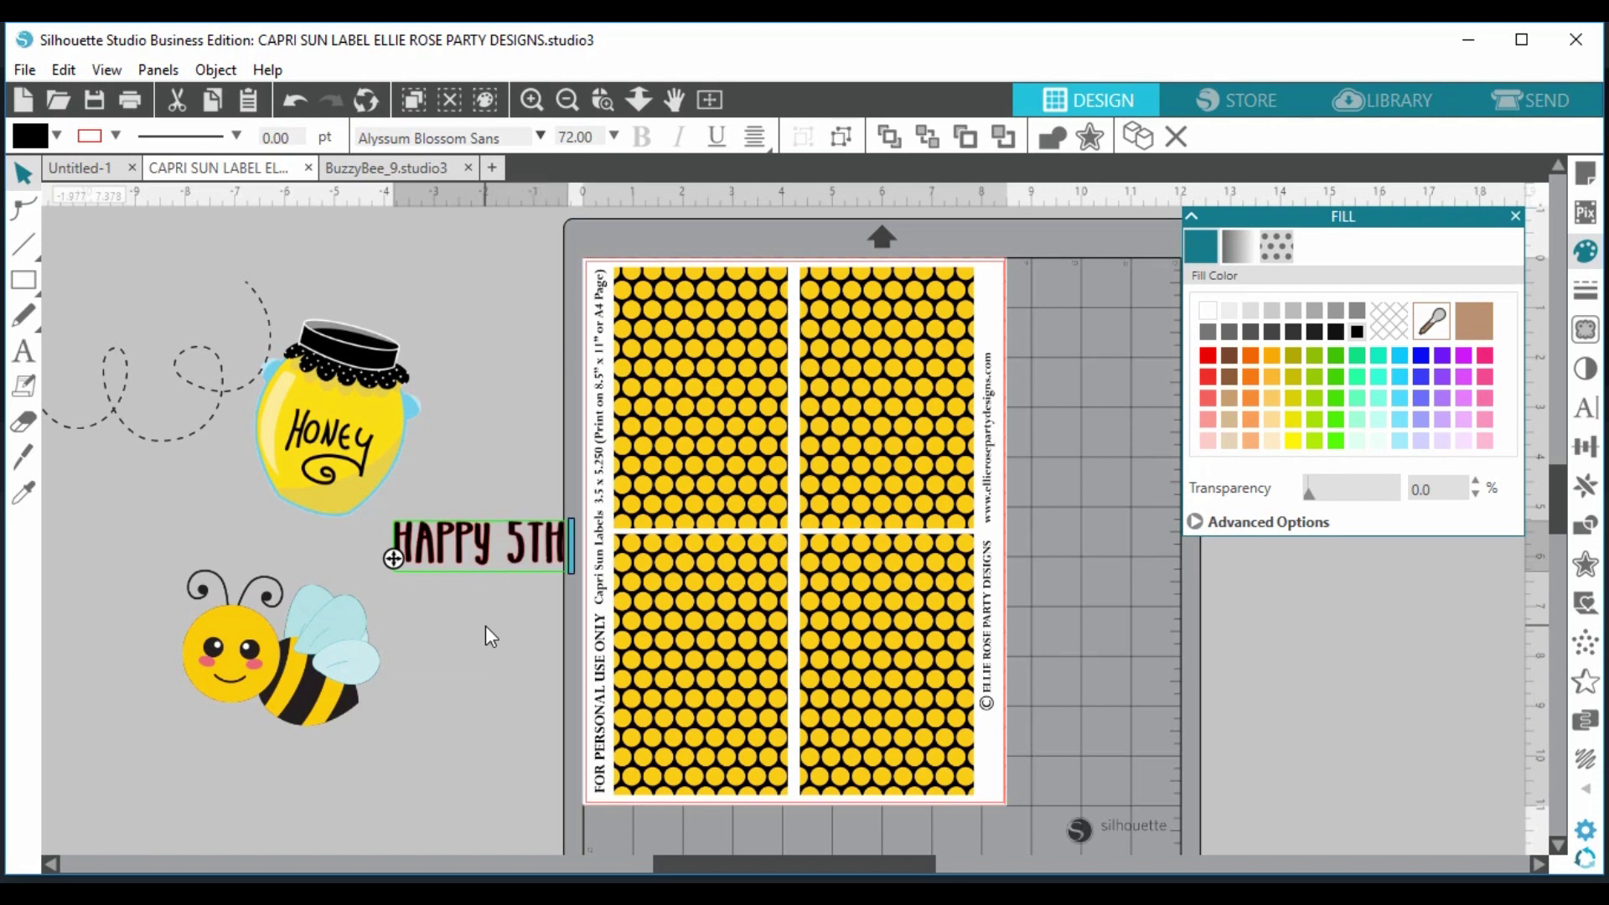
key("Return")
type("BIR")
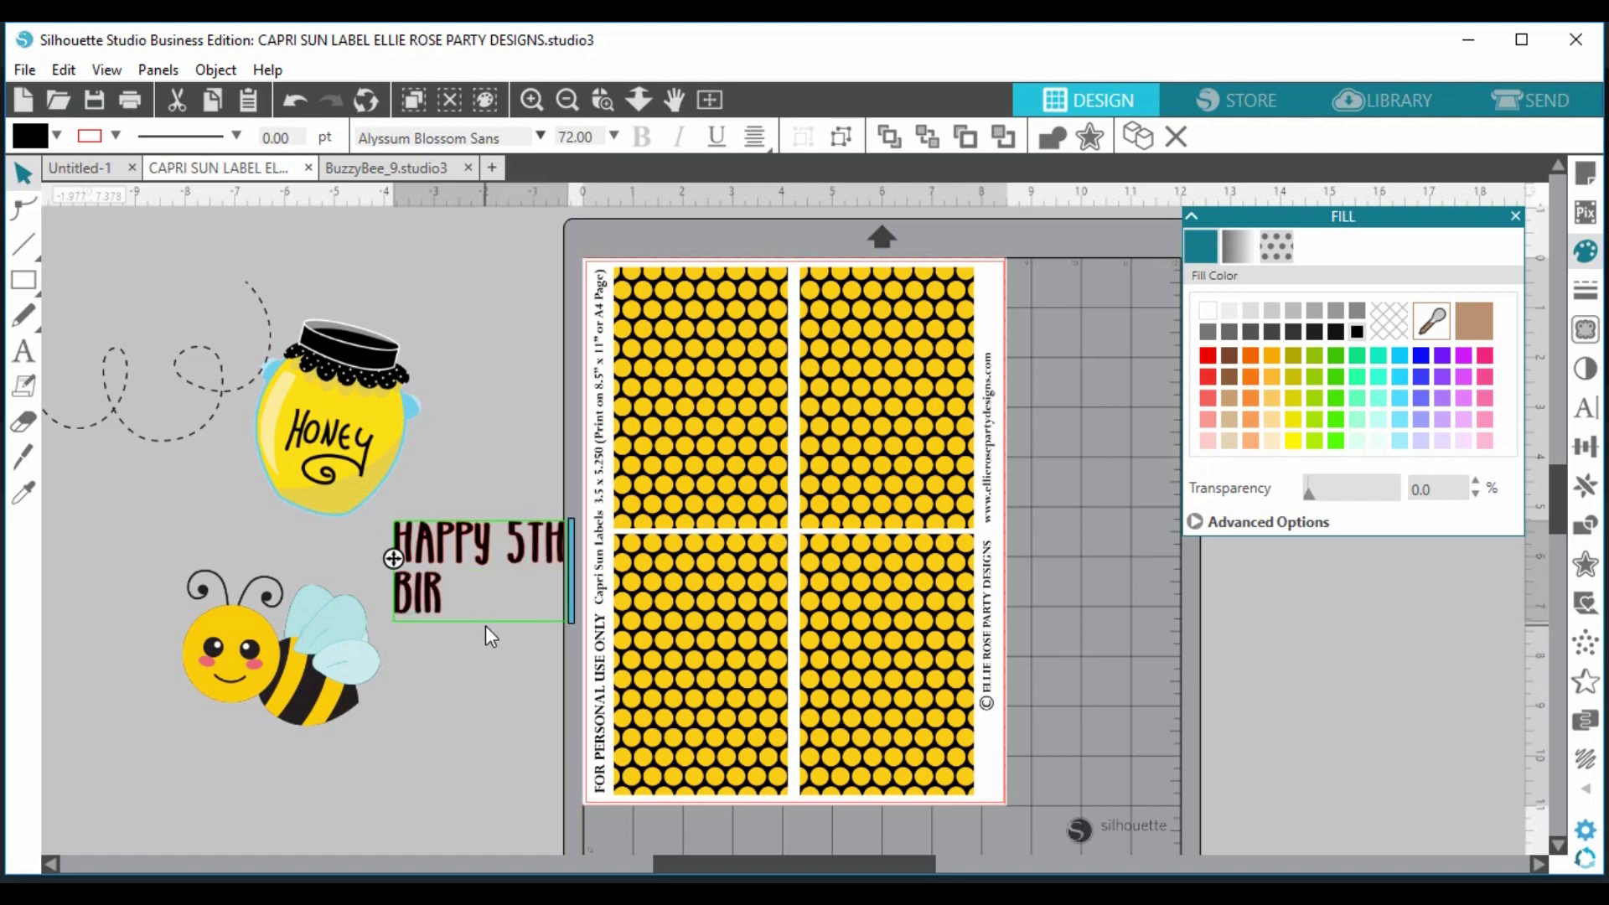
type("THDAY")
key("Return")
type("E")
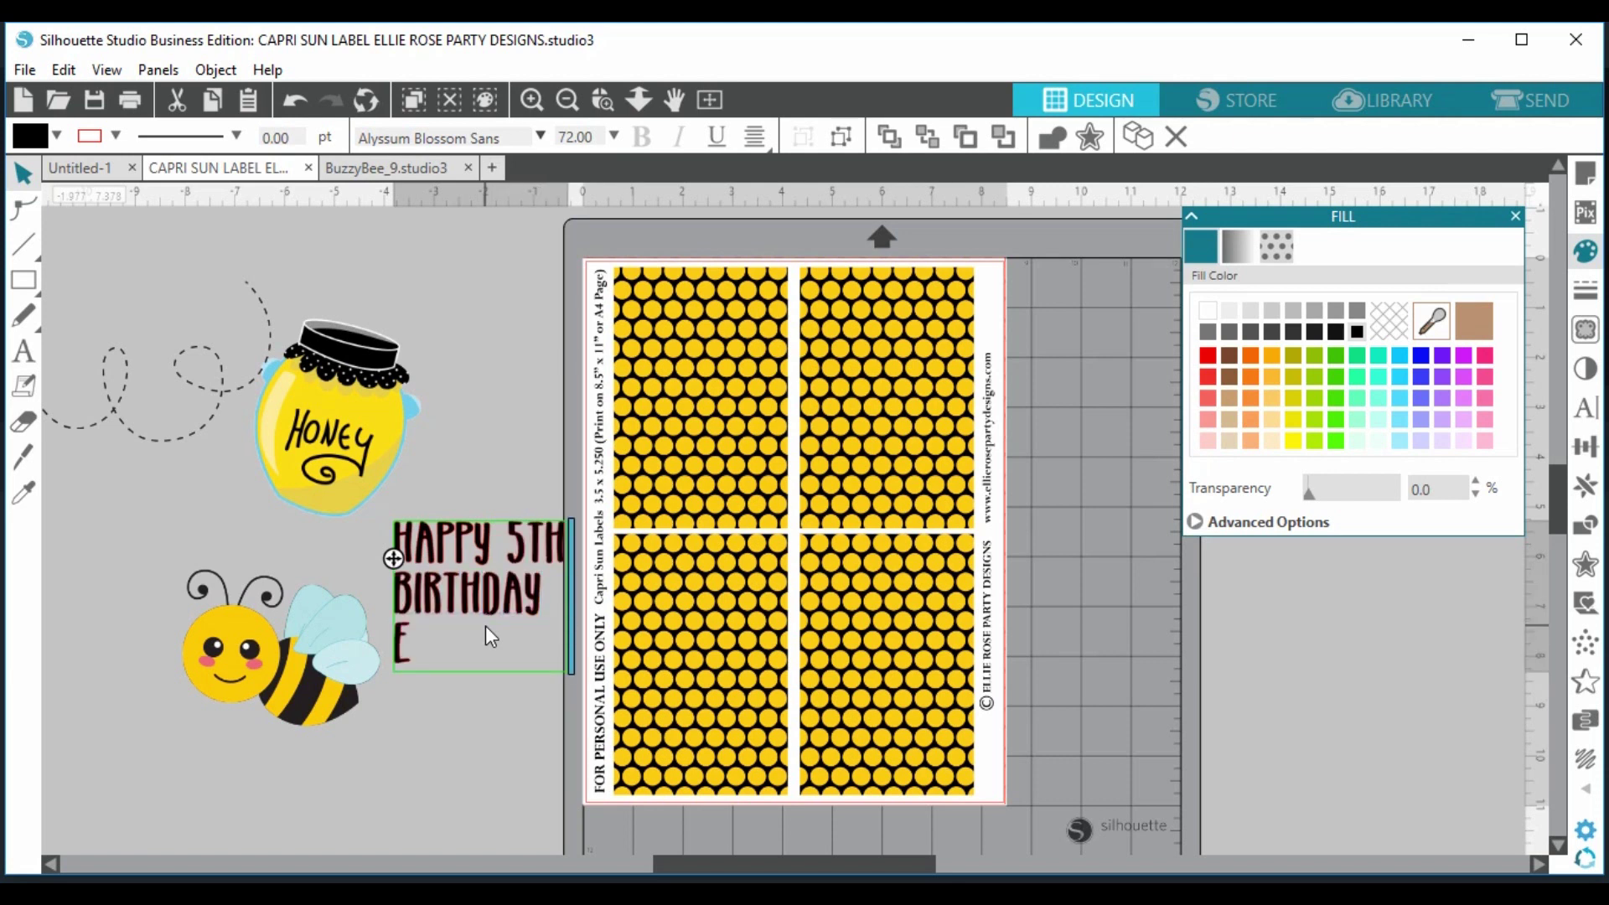
type("LLIE")
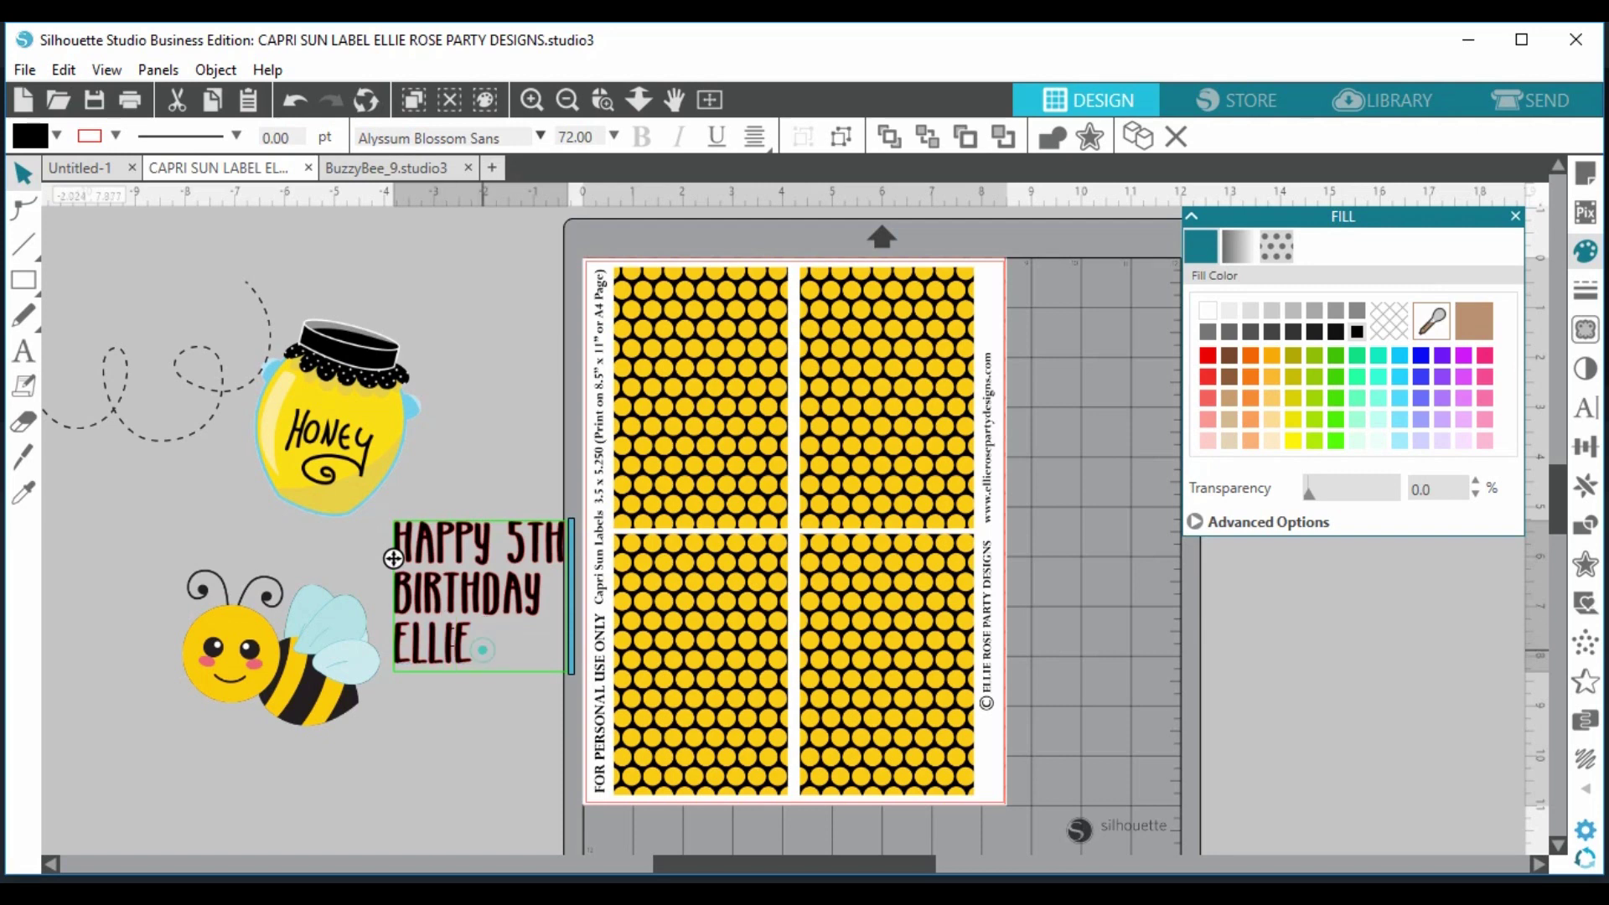
- Centre-align all three lines of the birthday text
left_click_drag(490, 637, 396, 558)
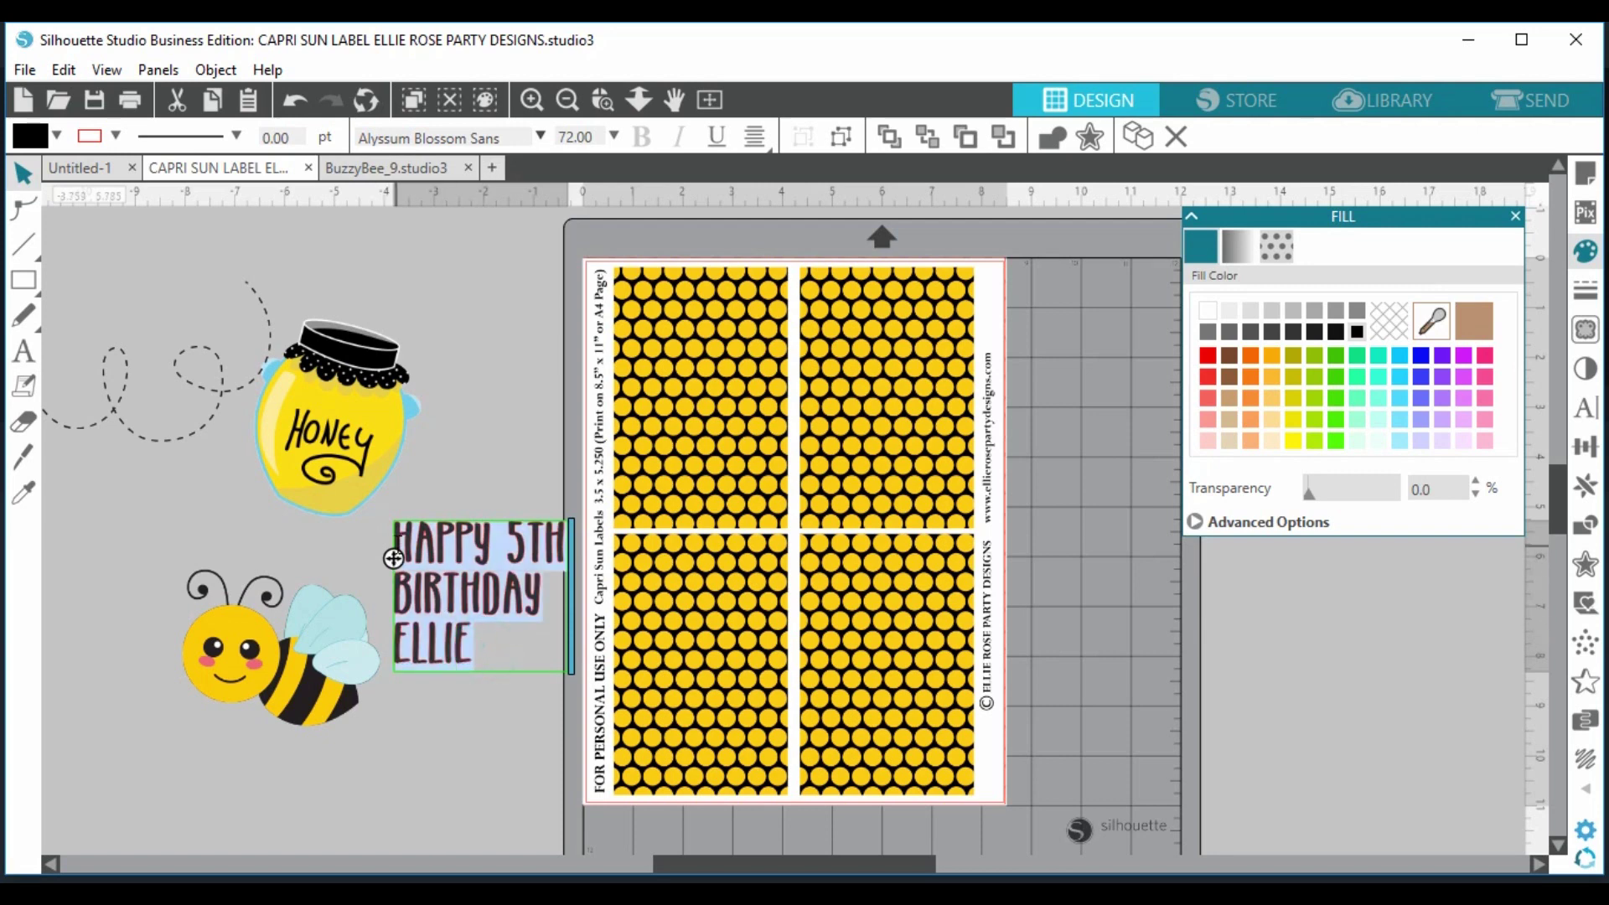
left_click(755, 136)
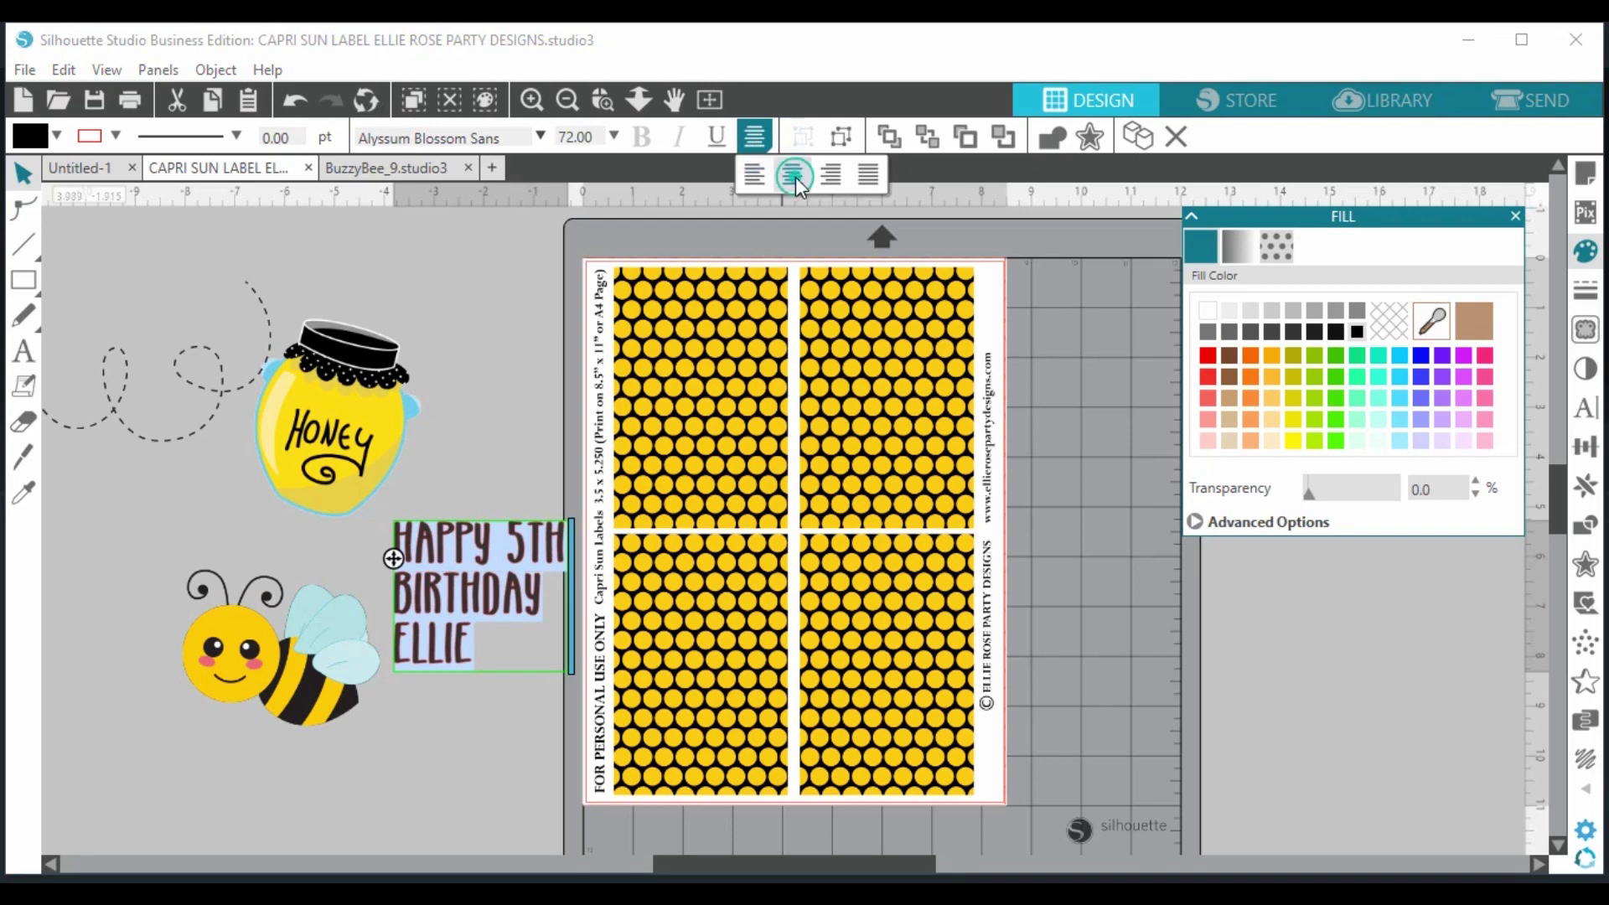
left_click(794, 175)
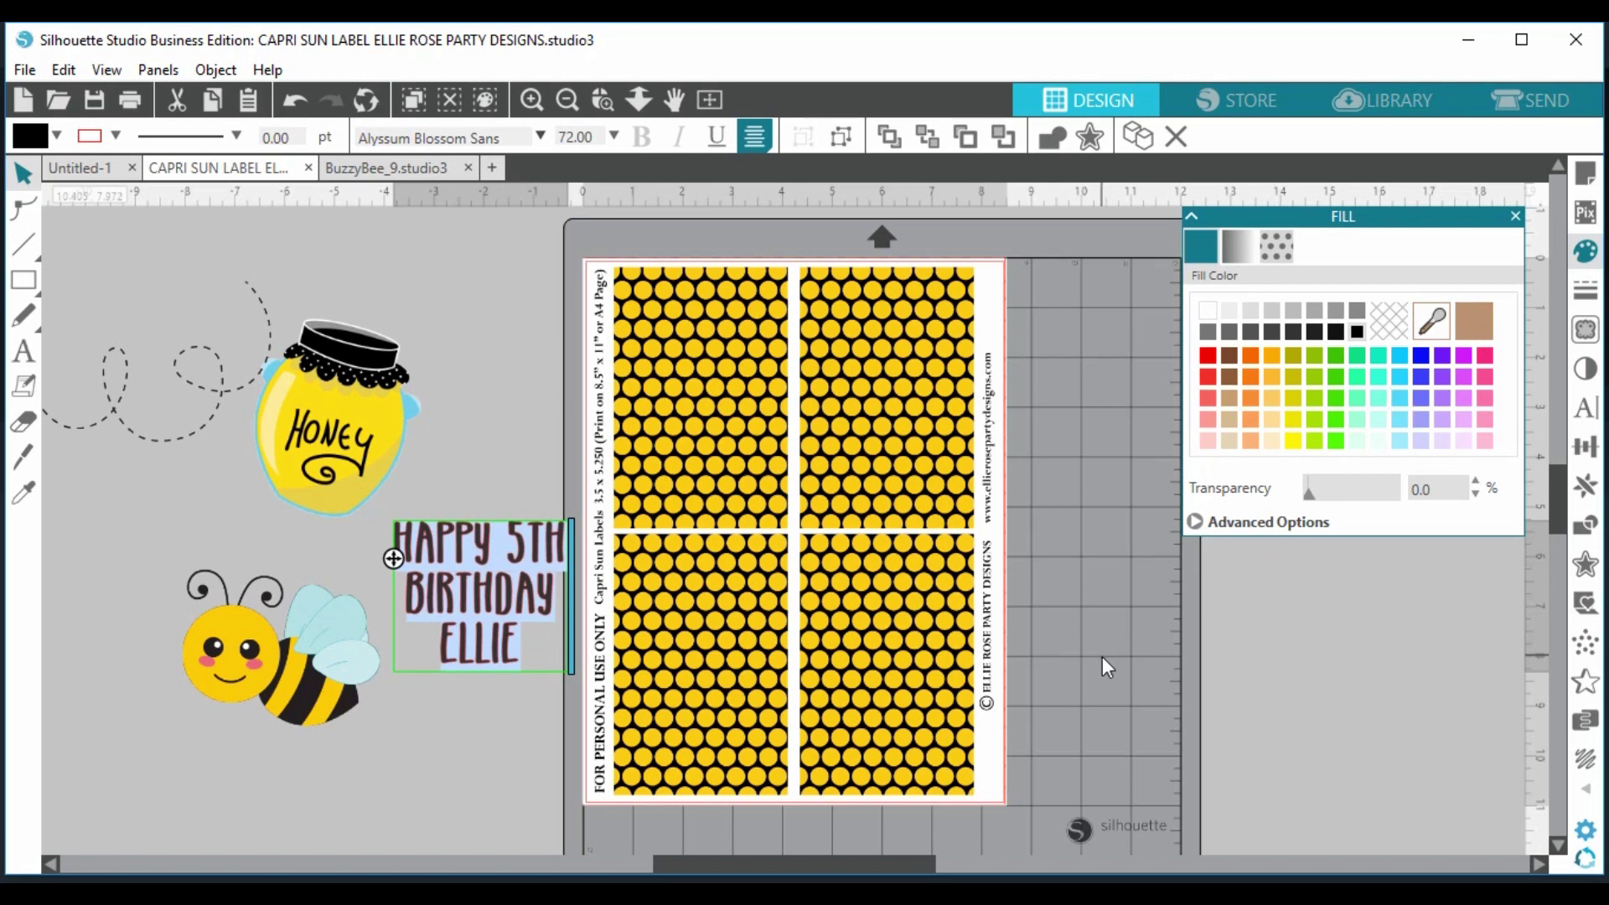
- Create an offset with rounded corners around the birthday text at a distance of 0.080 in
left_click(1089, 138)
left_click(1255, 280)
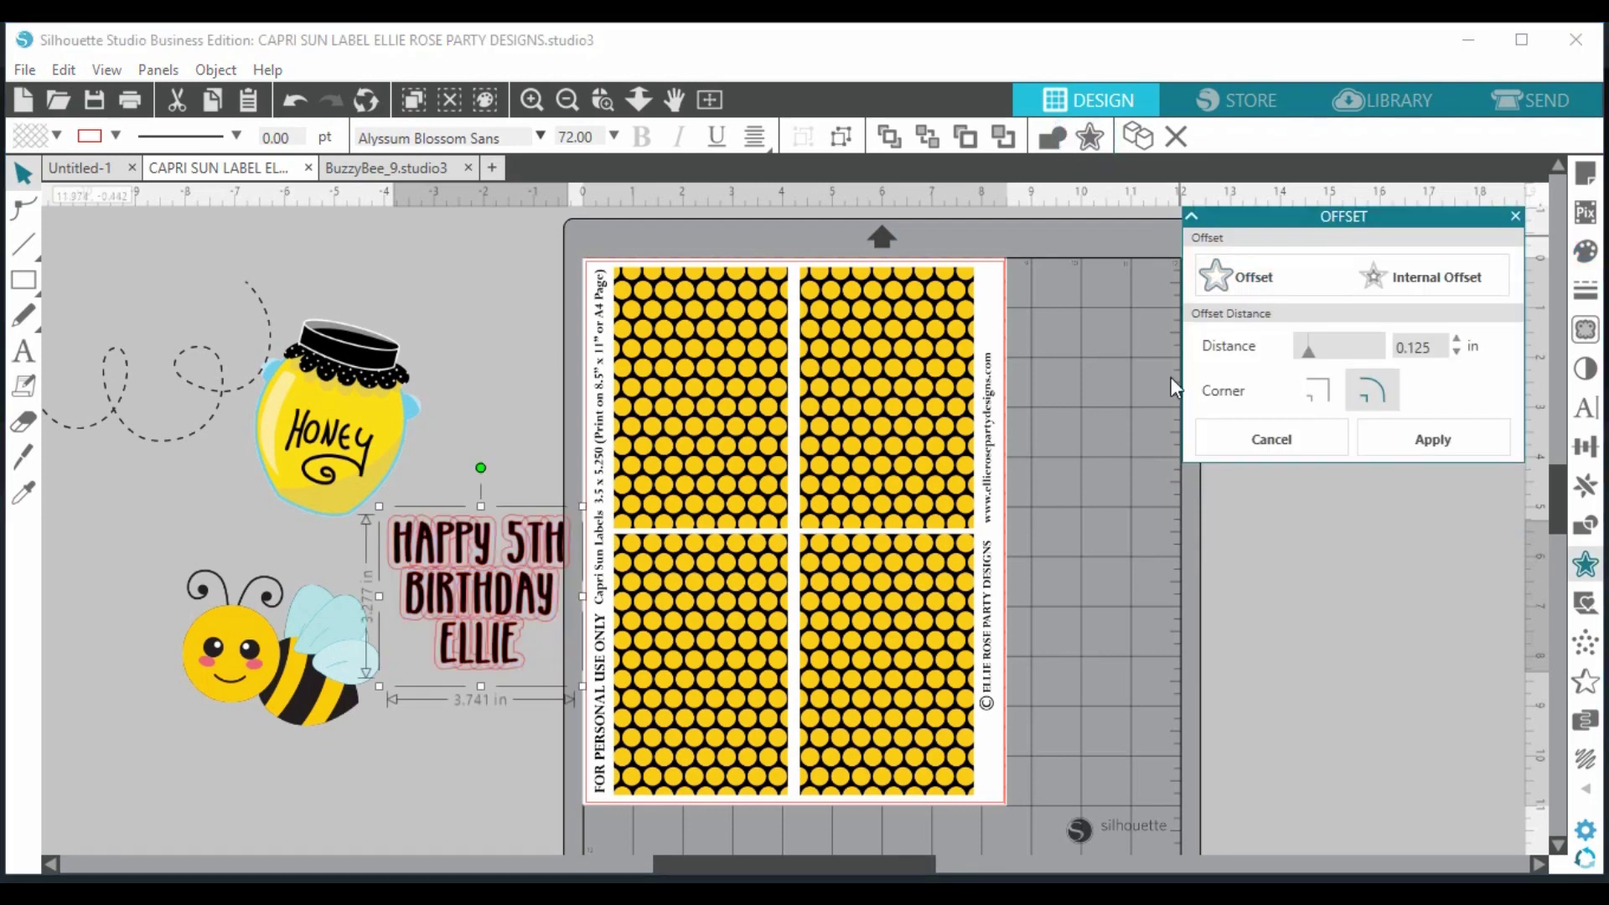
left_click_drag(1427, 345, 1384, 348)
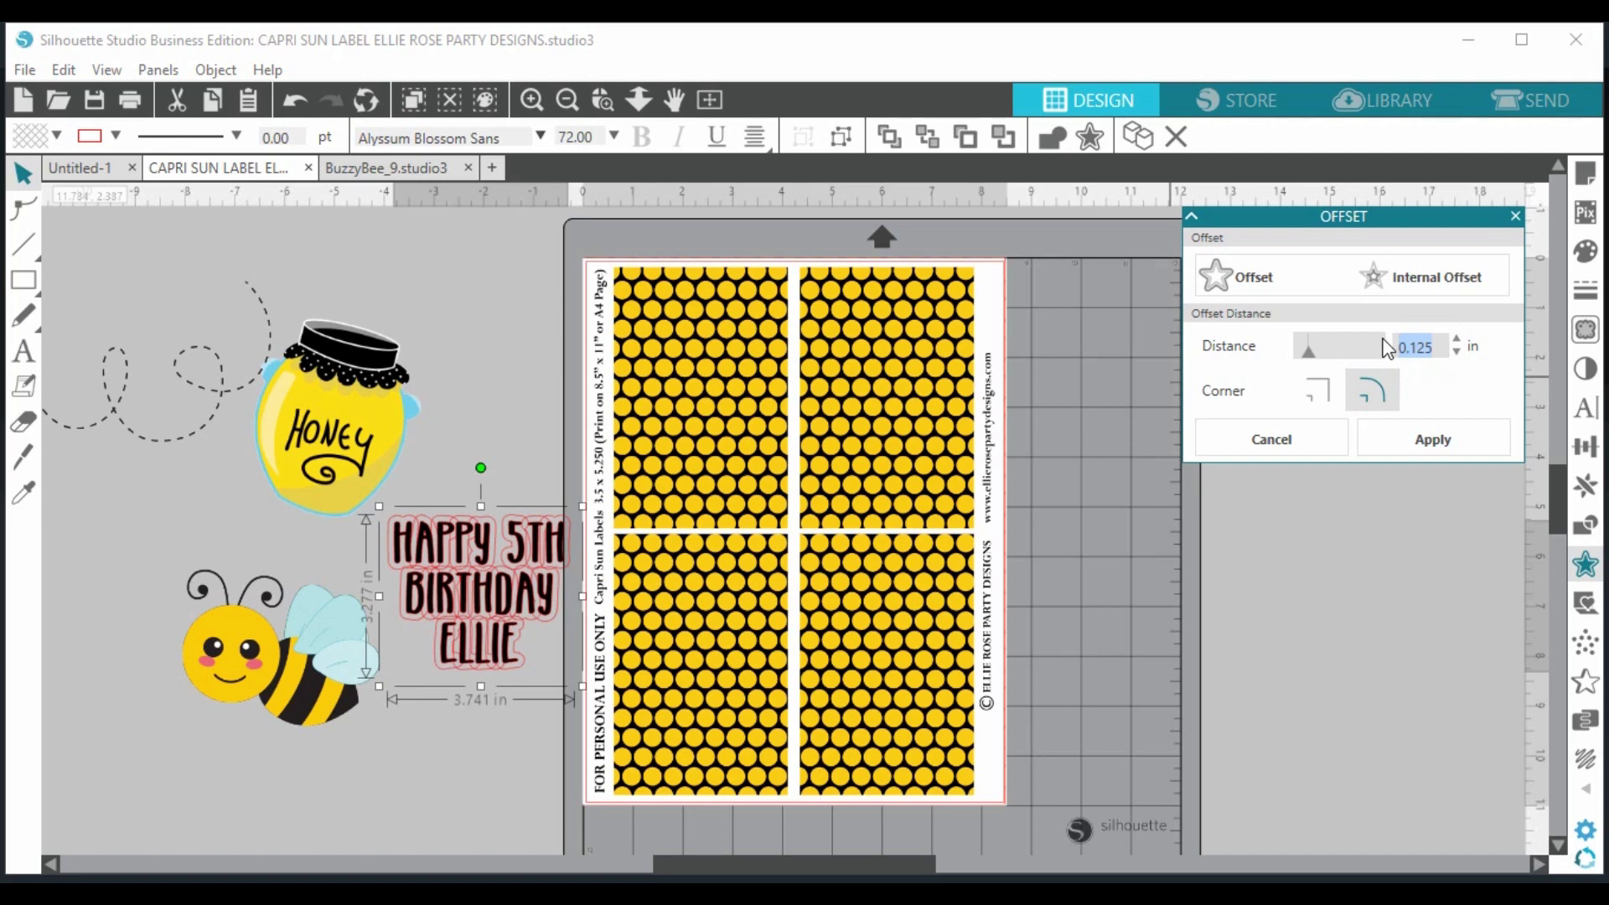
type("0.080")
- Give the birthday text's offset a white fill and a white line colour
left_click(1579, 252)
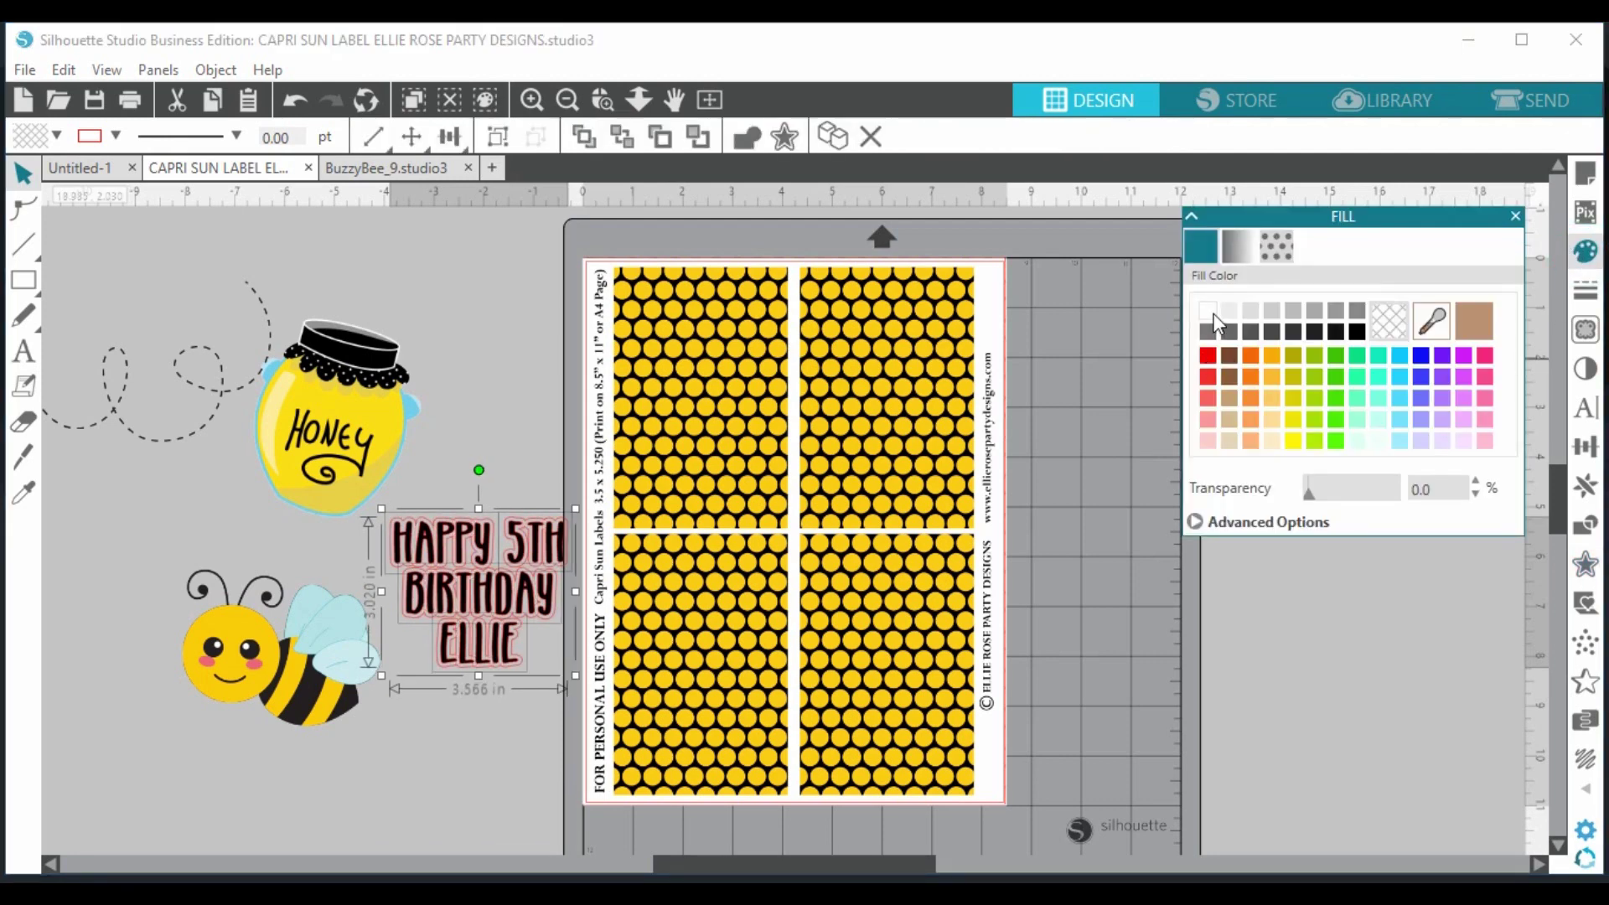
left_click(1214, 314)
left_click(1585, 293)
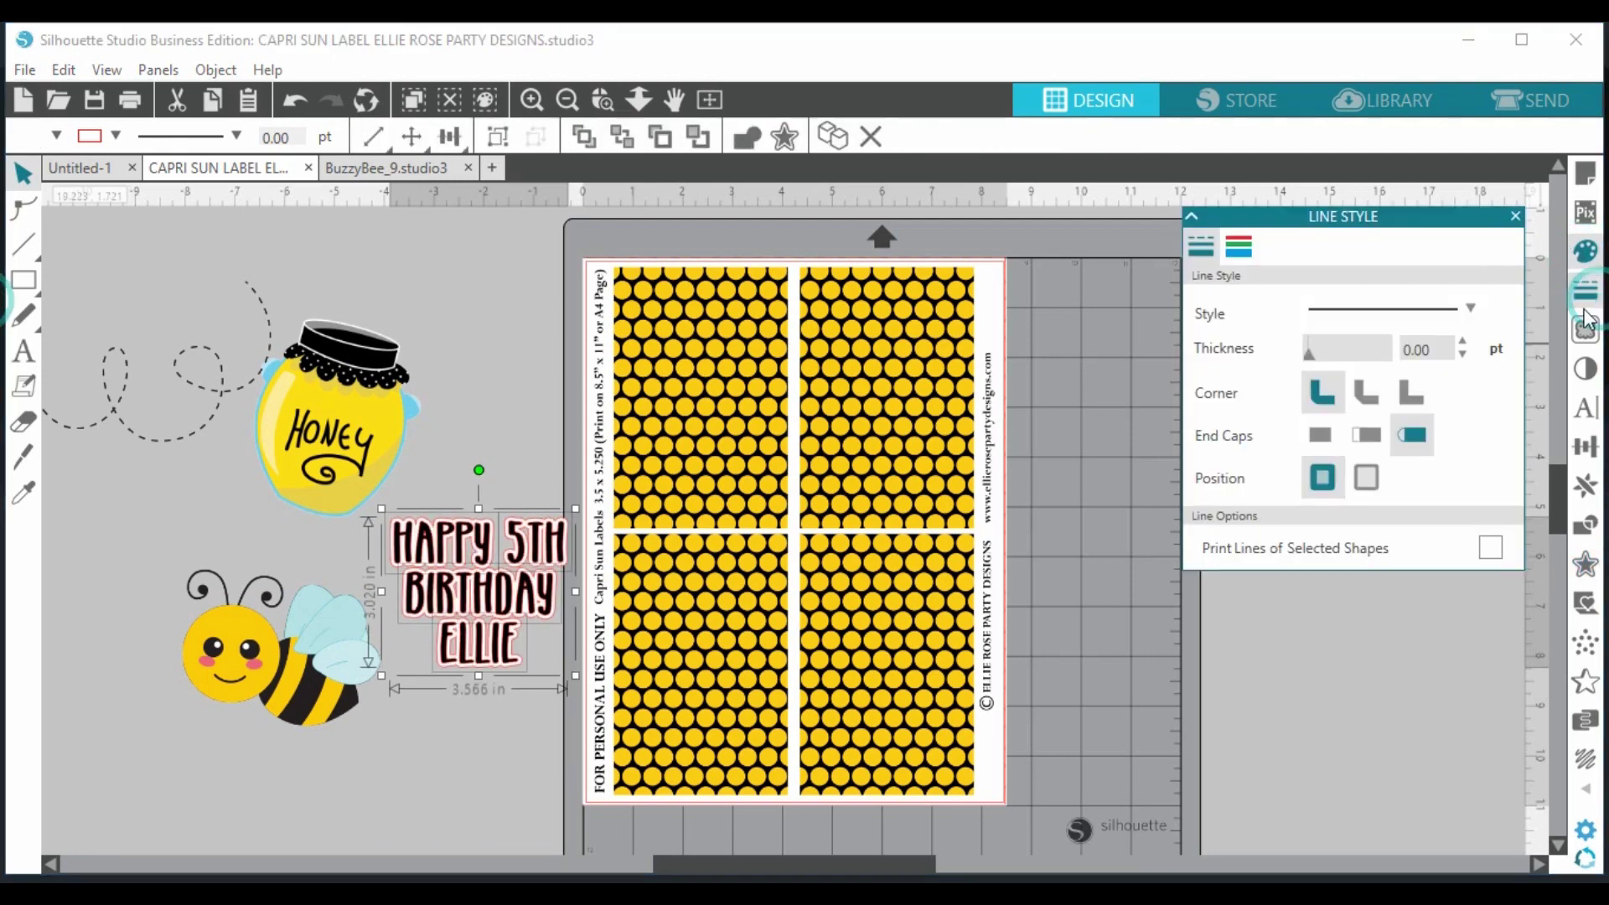
left_click(1238, 247)
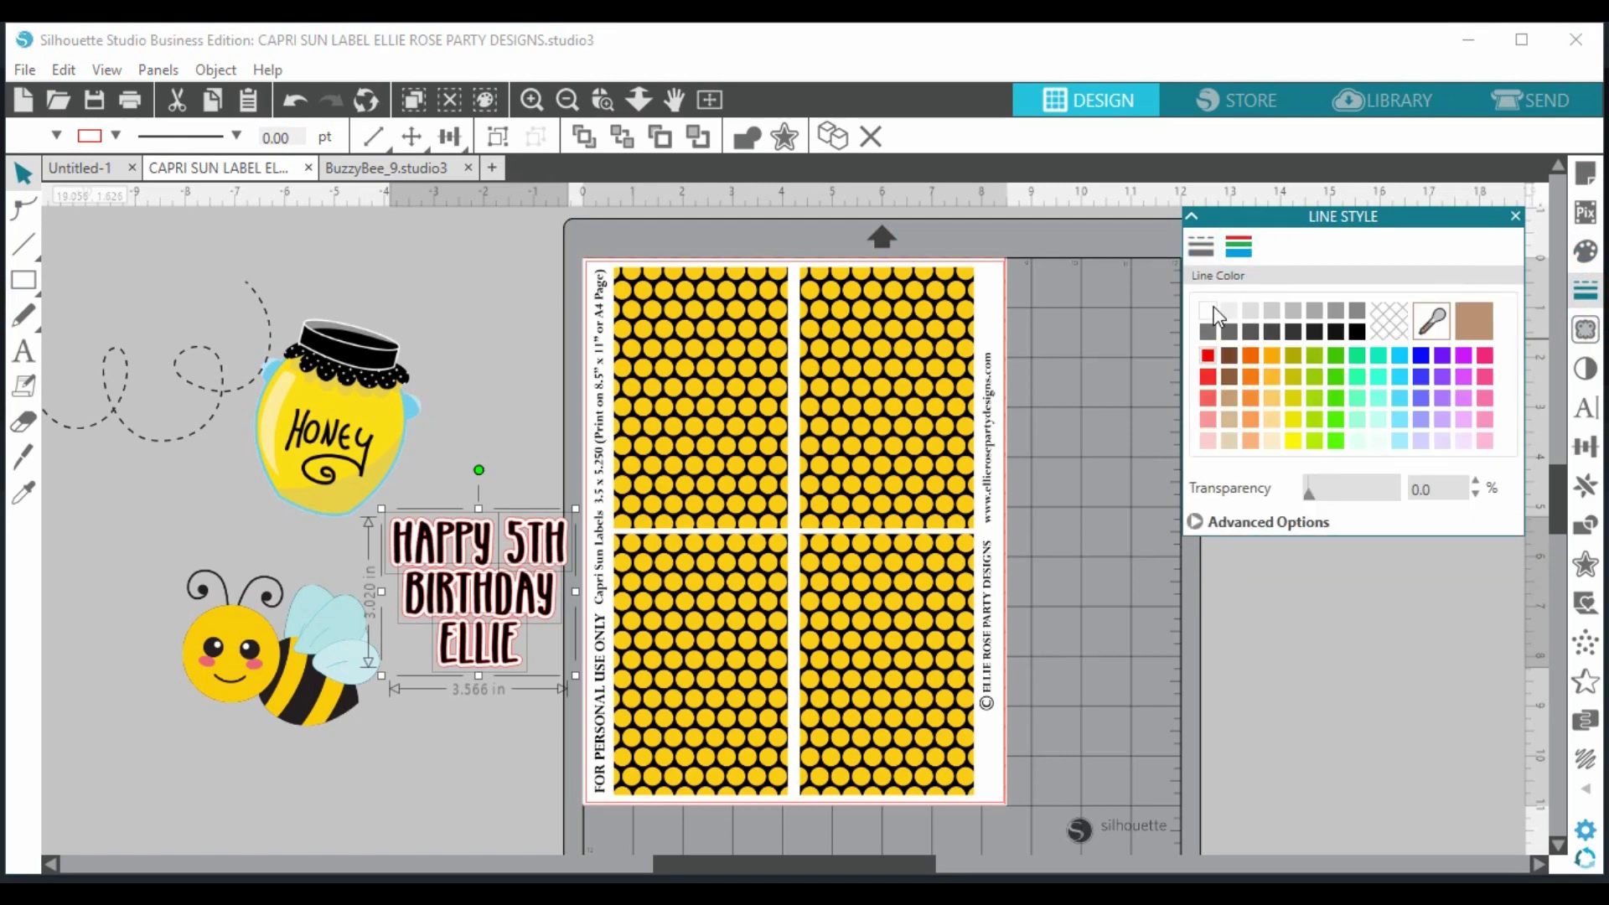
left_click(1215, 314)
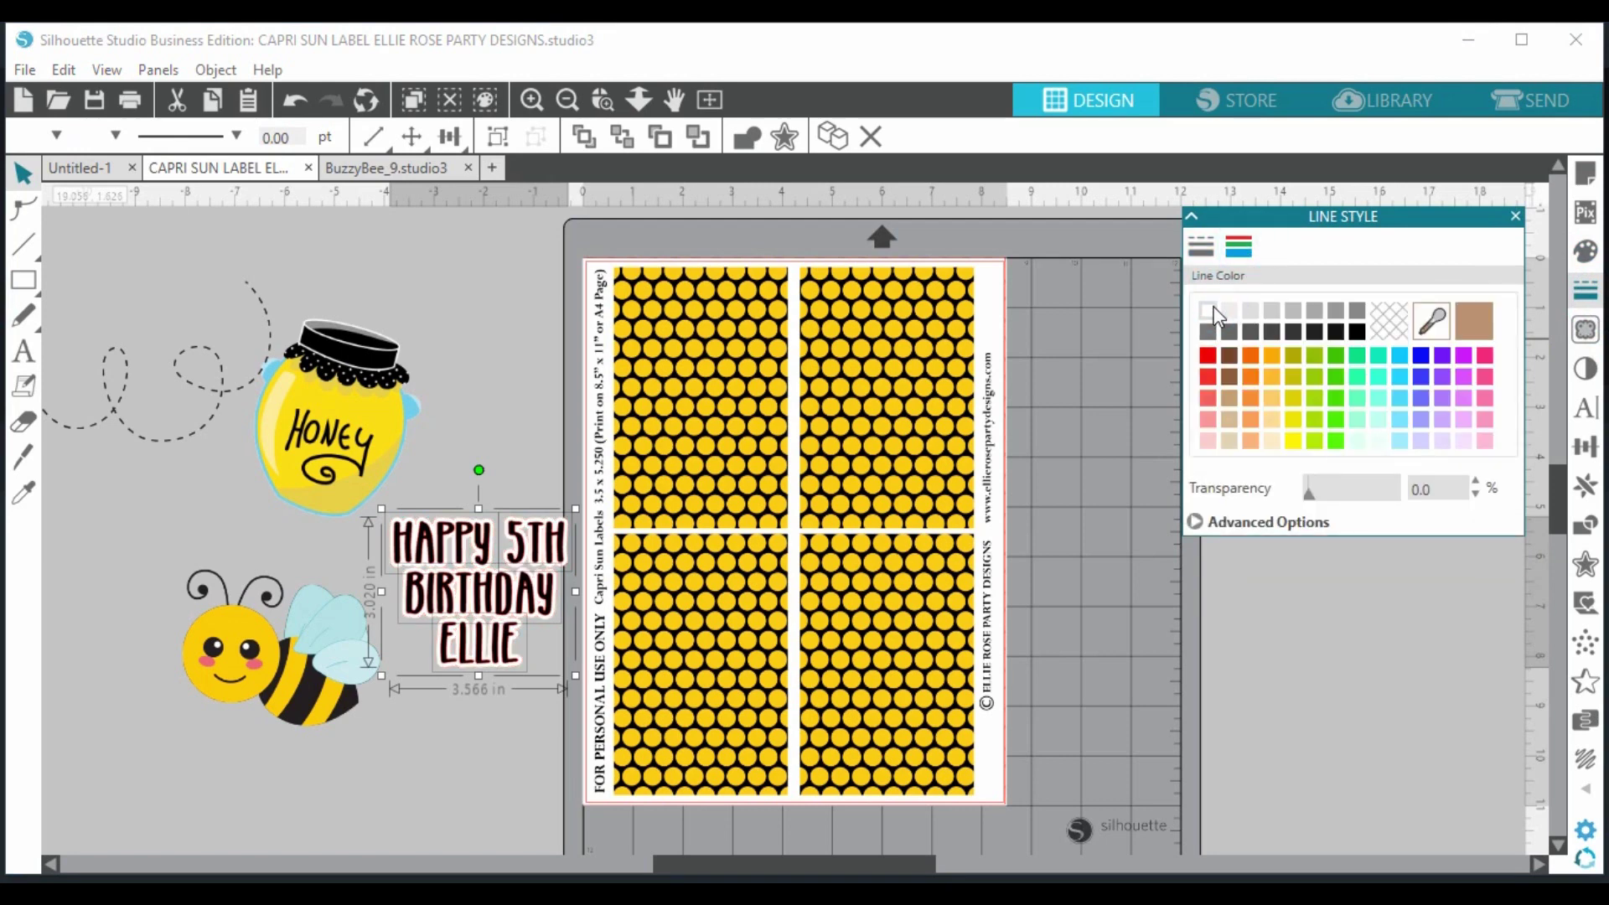
left_click(493, 295)
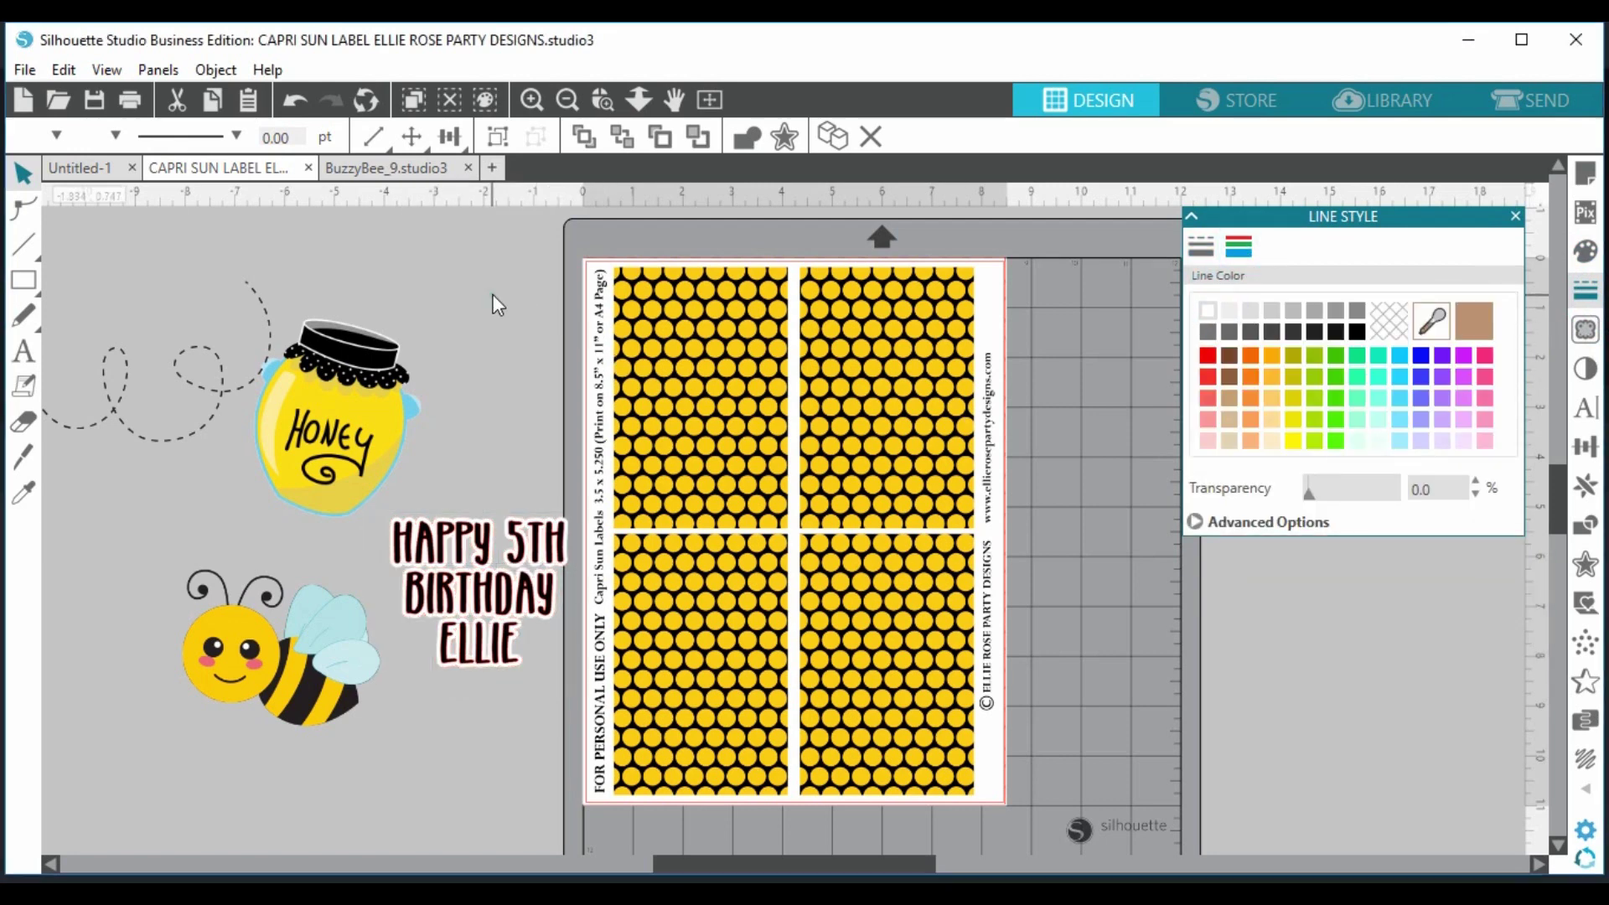
- Set the line colour of the birthday lettering to black
left_click(482, 599)
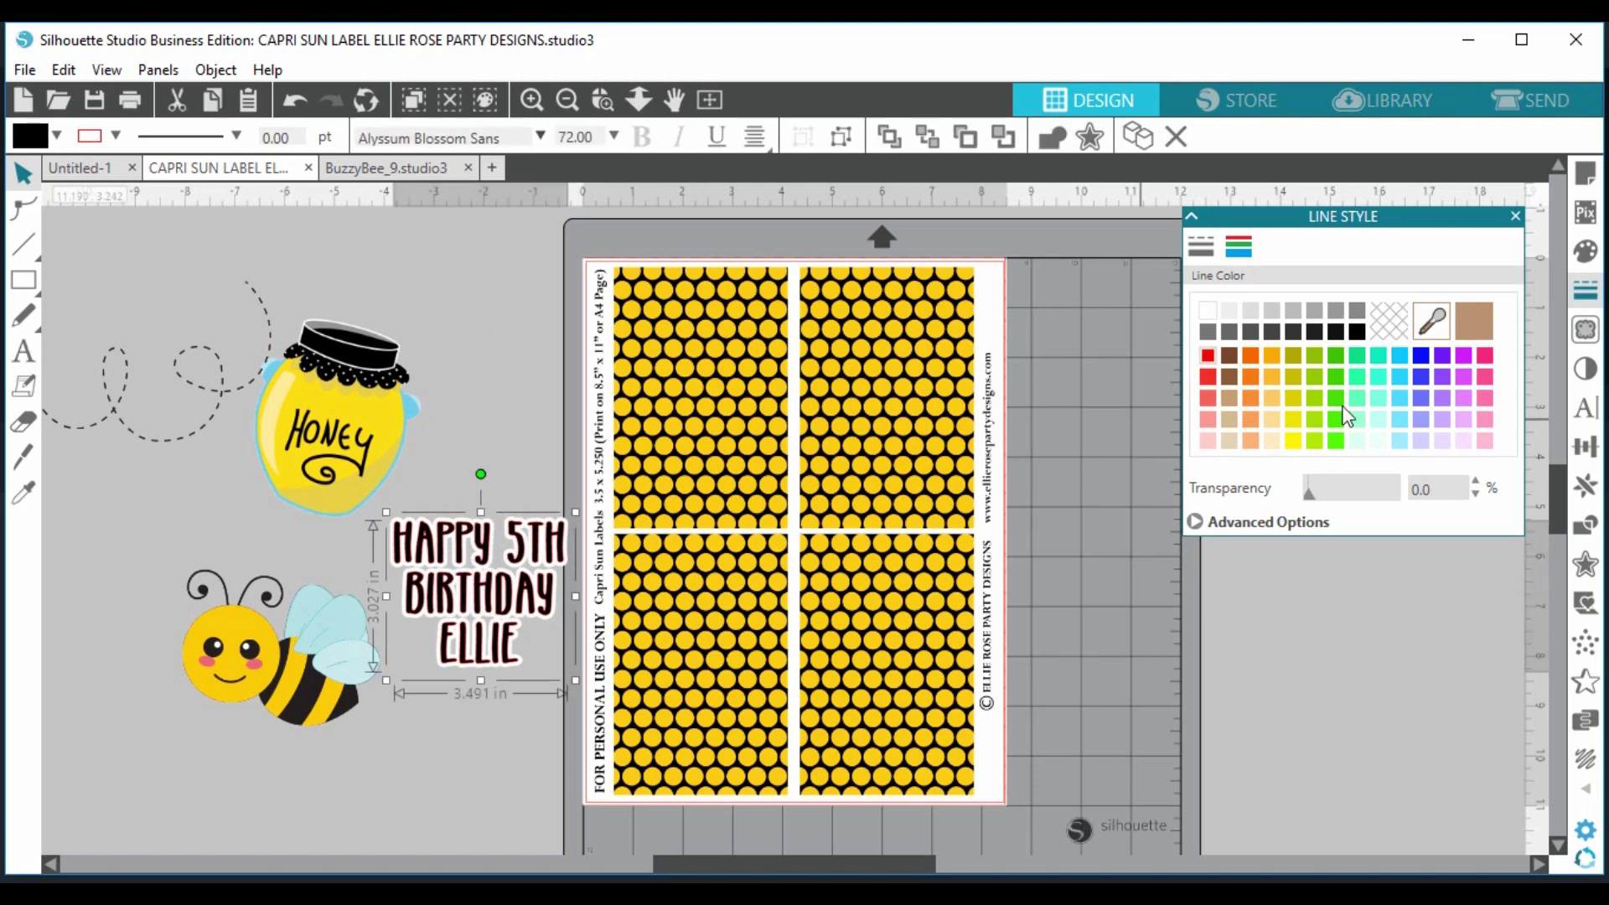
left_click(1363, 332)
left_click(509, 403)
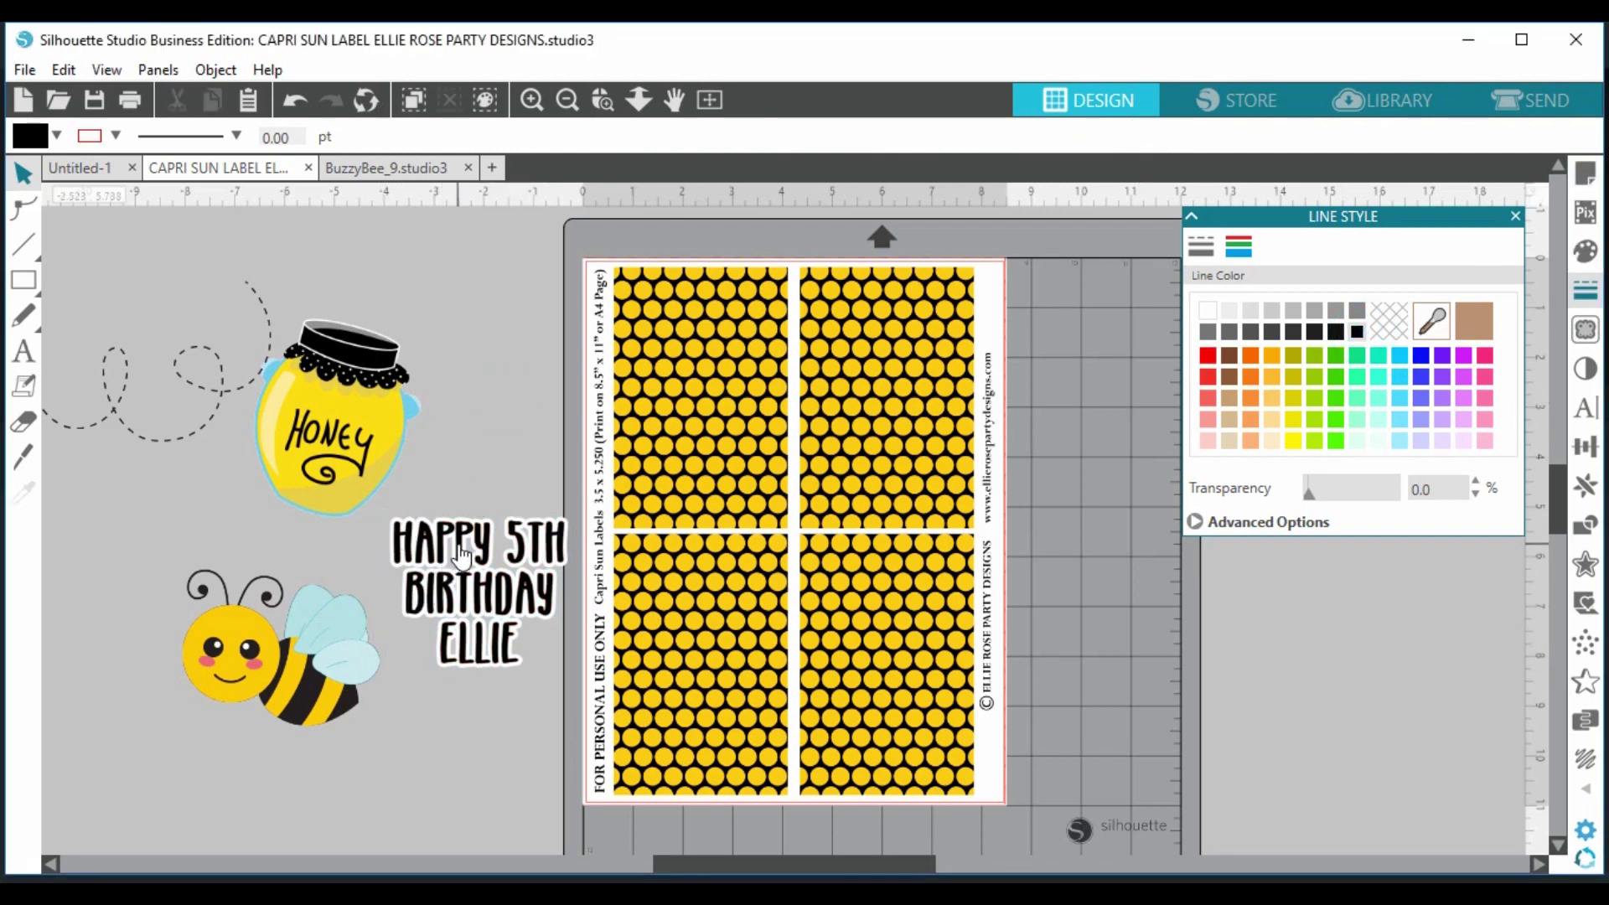
- Move the honey jar up away from the birthday text and group the lettering with its white offset
left_click_drag(467, 565, 480, 680)
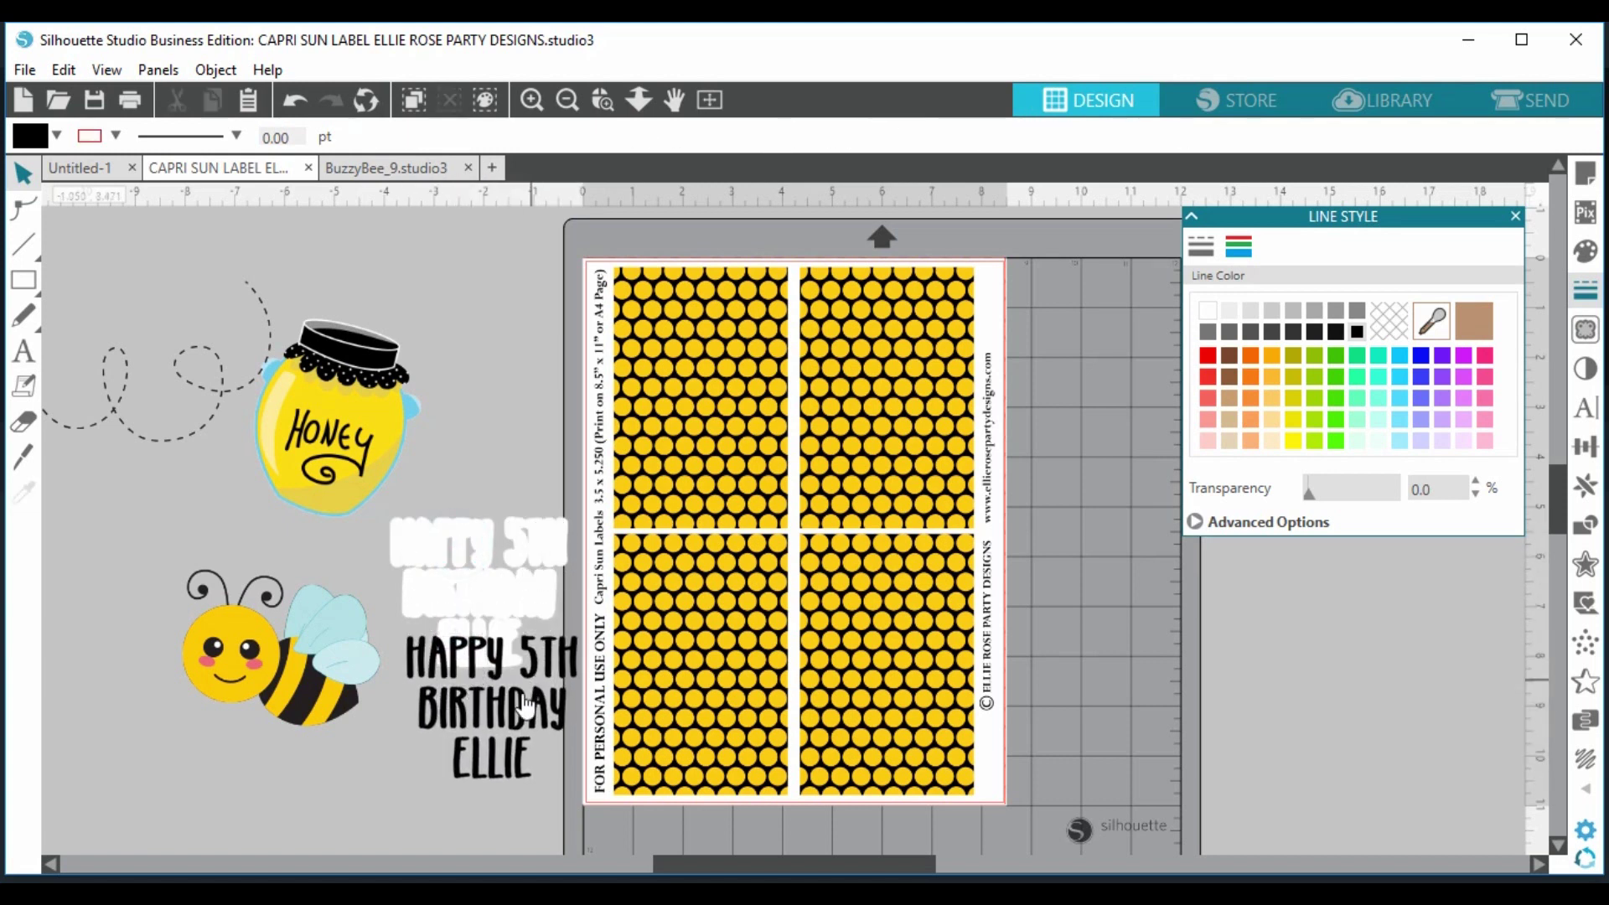
left_click(295, 99)
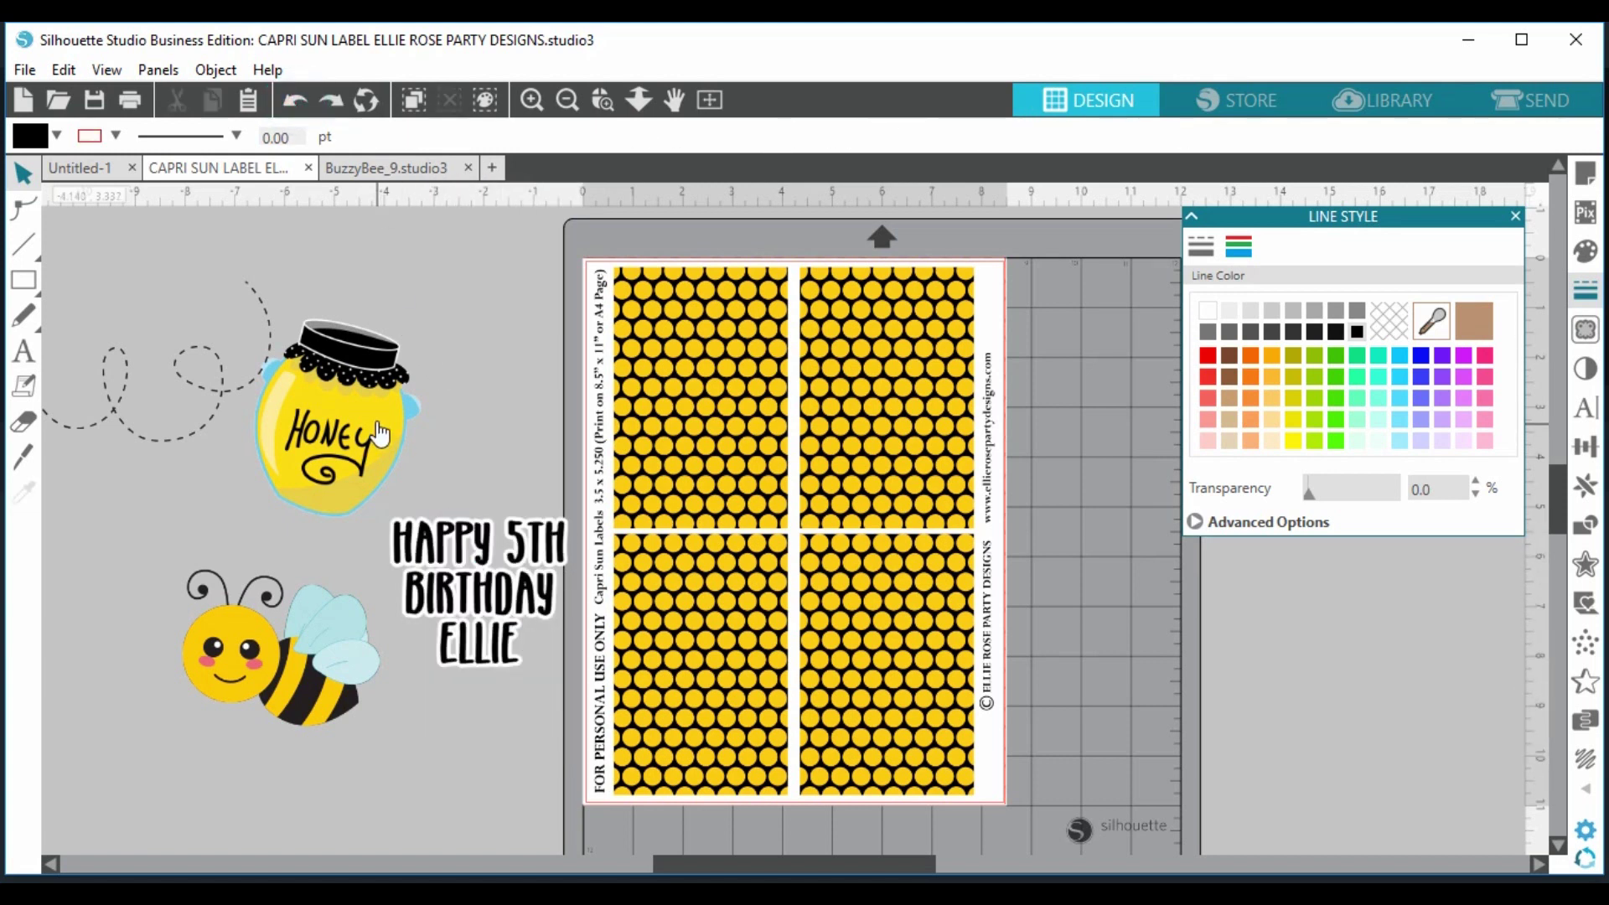
left_click_drag(406, 506, 340, 453)
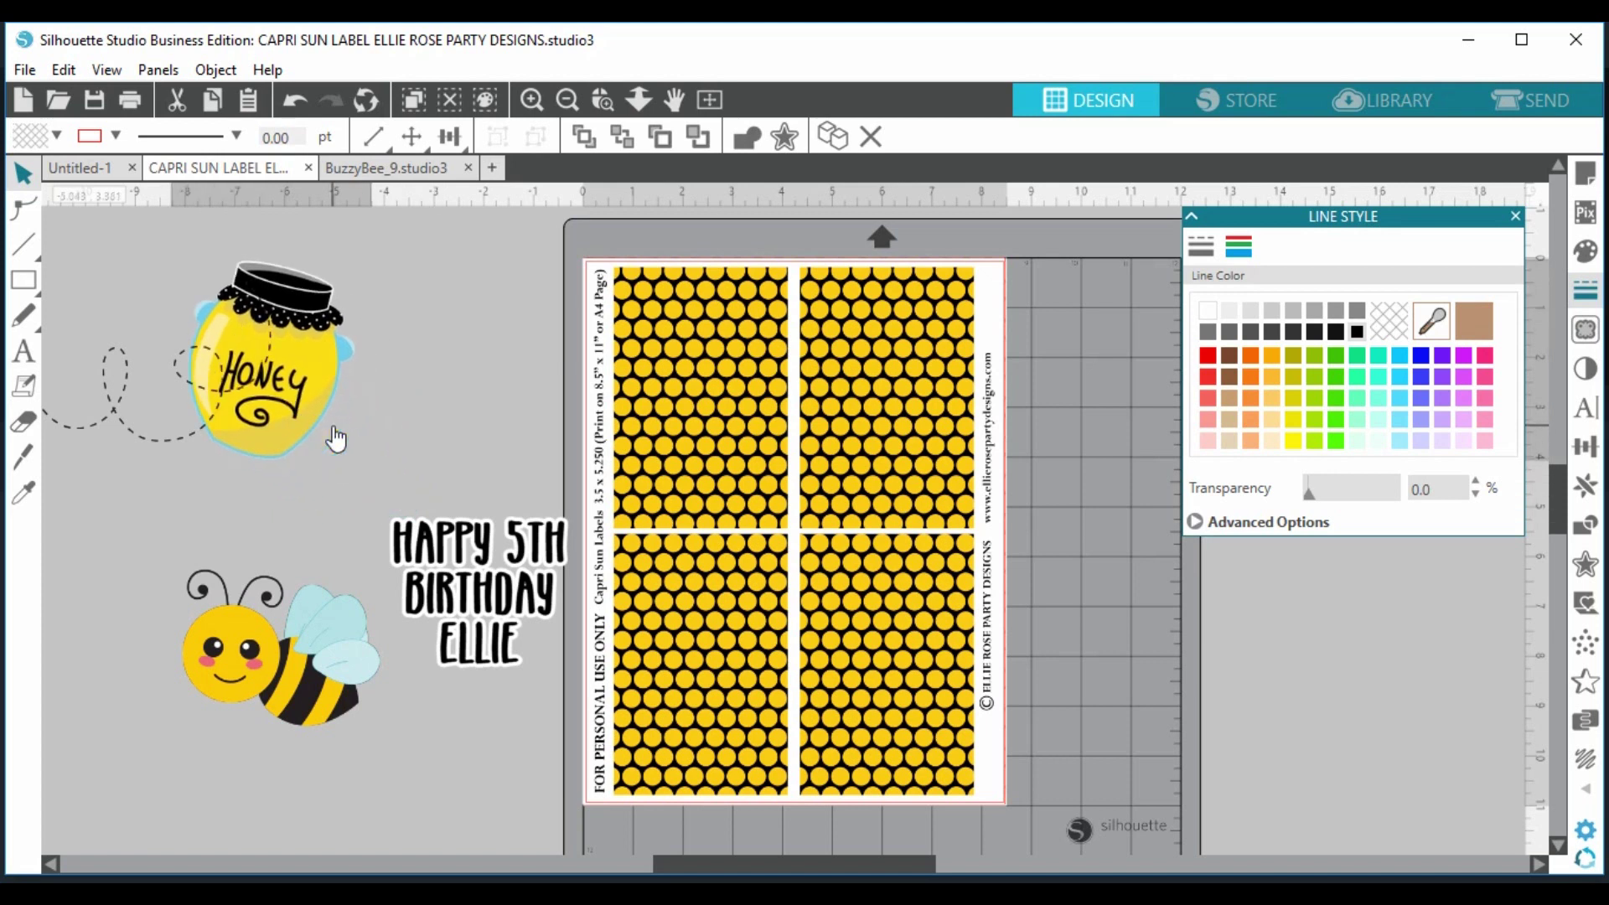
left_click(528, 557)
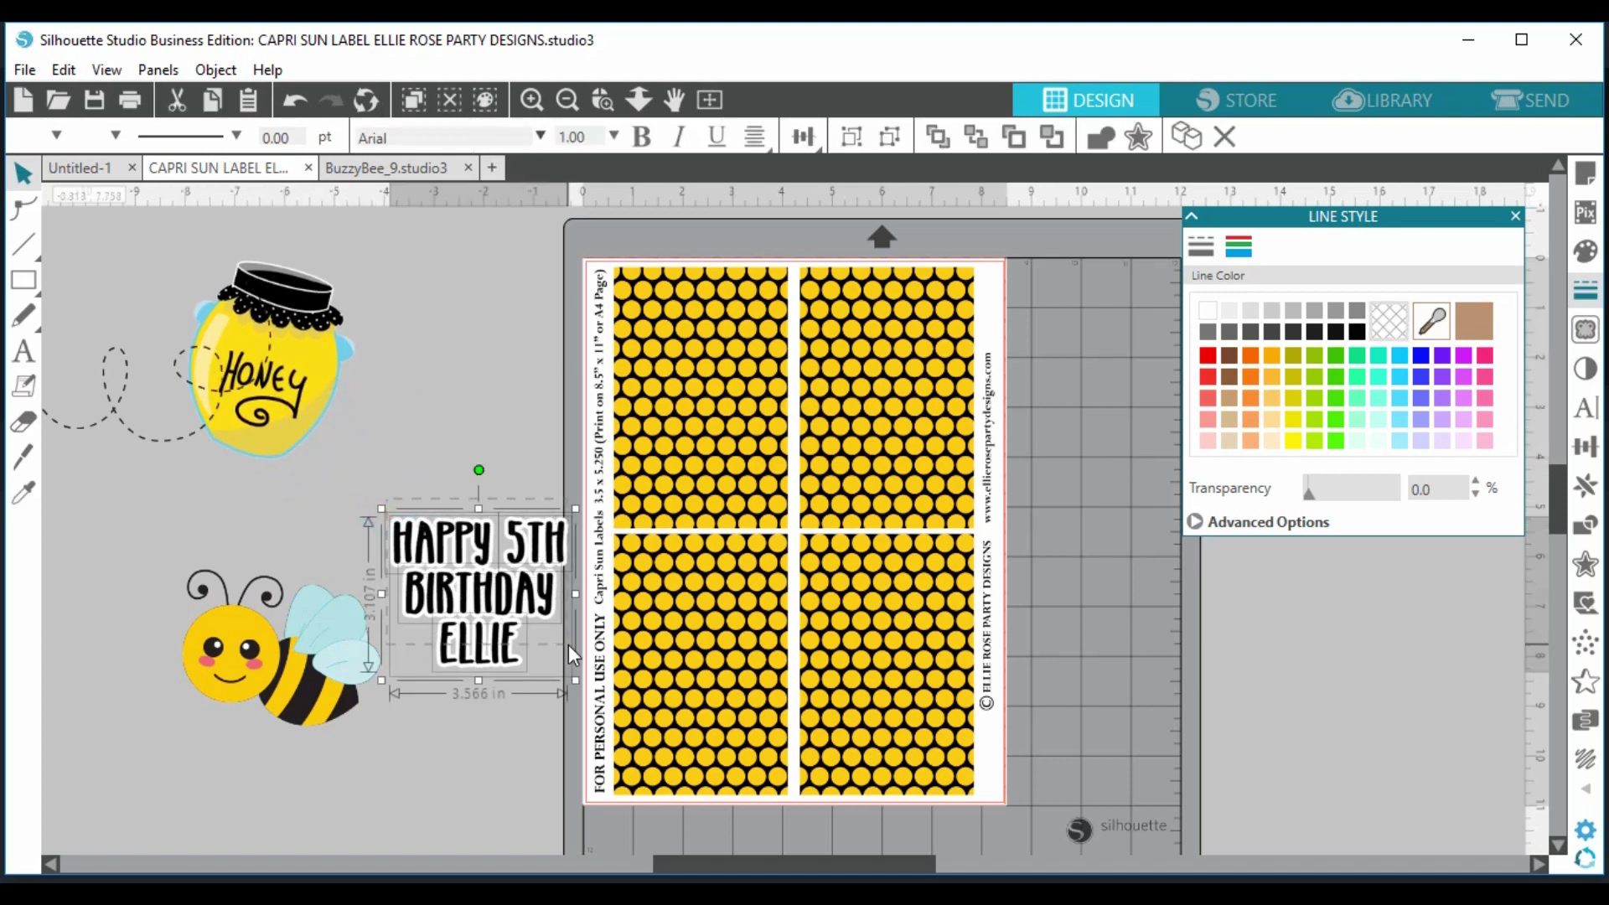
left_click(851, 137)
- Shrink the grouped birthday text to fit the upper-left label and centre it near that label's top edge
left_click_drag(496, 660, 725, 494)
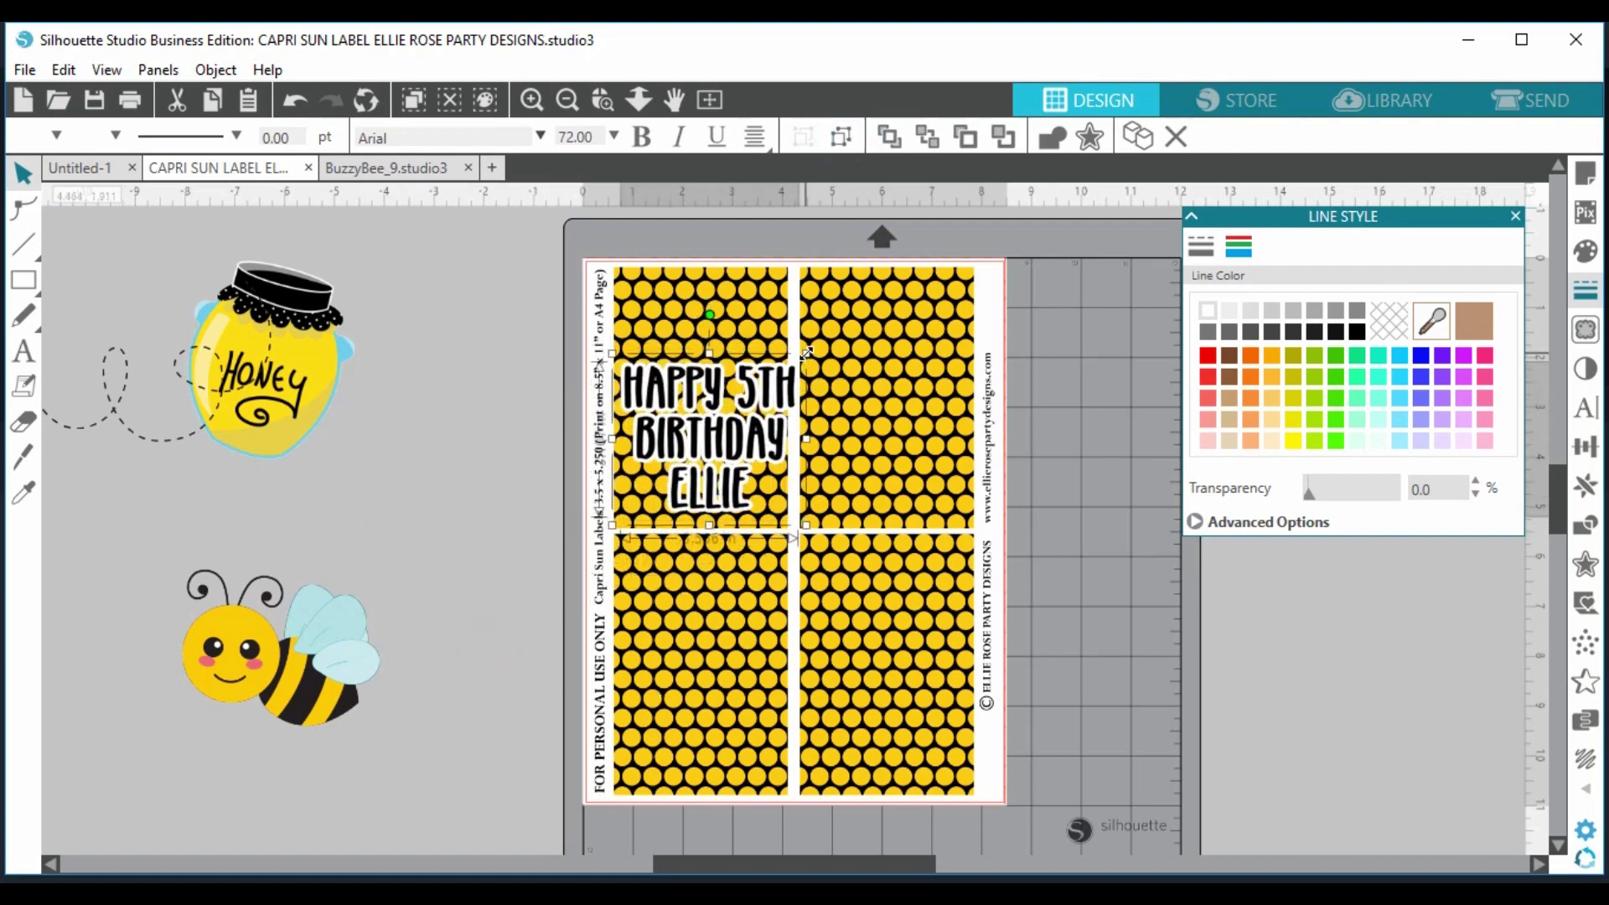
left_click_drag(806, 352, 767, 388)
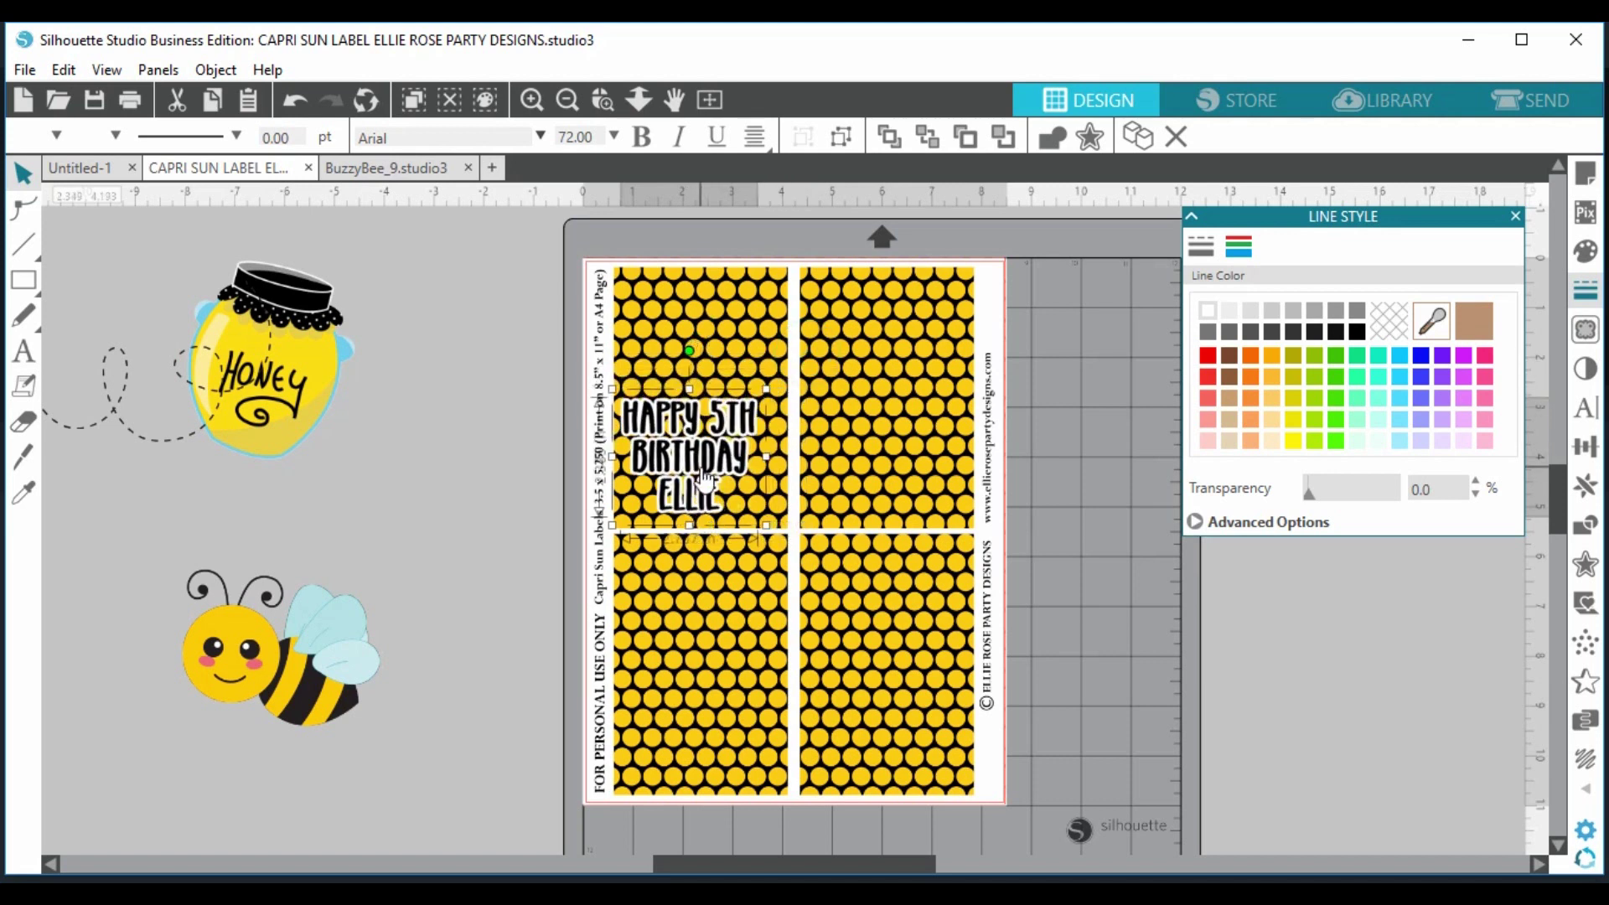
left_click_drag(706, 482, 721, 364)
left_click(419, 459)
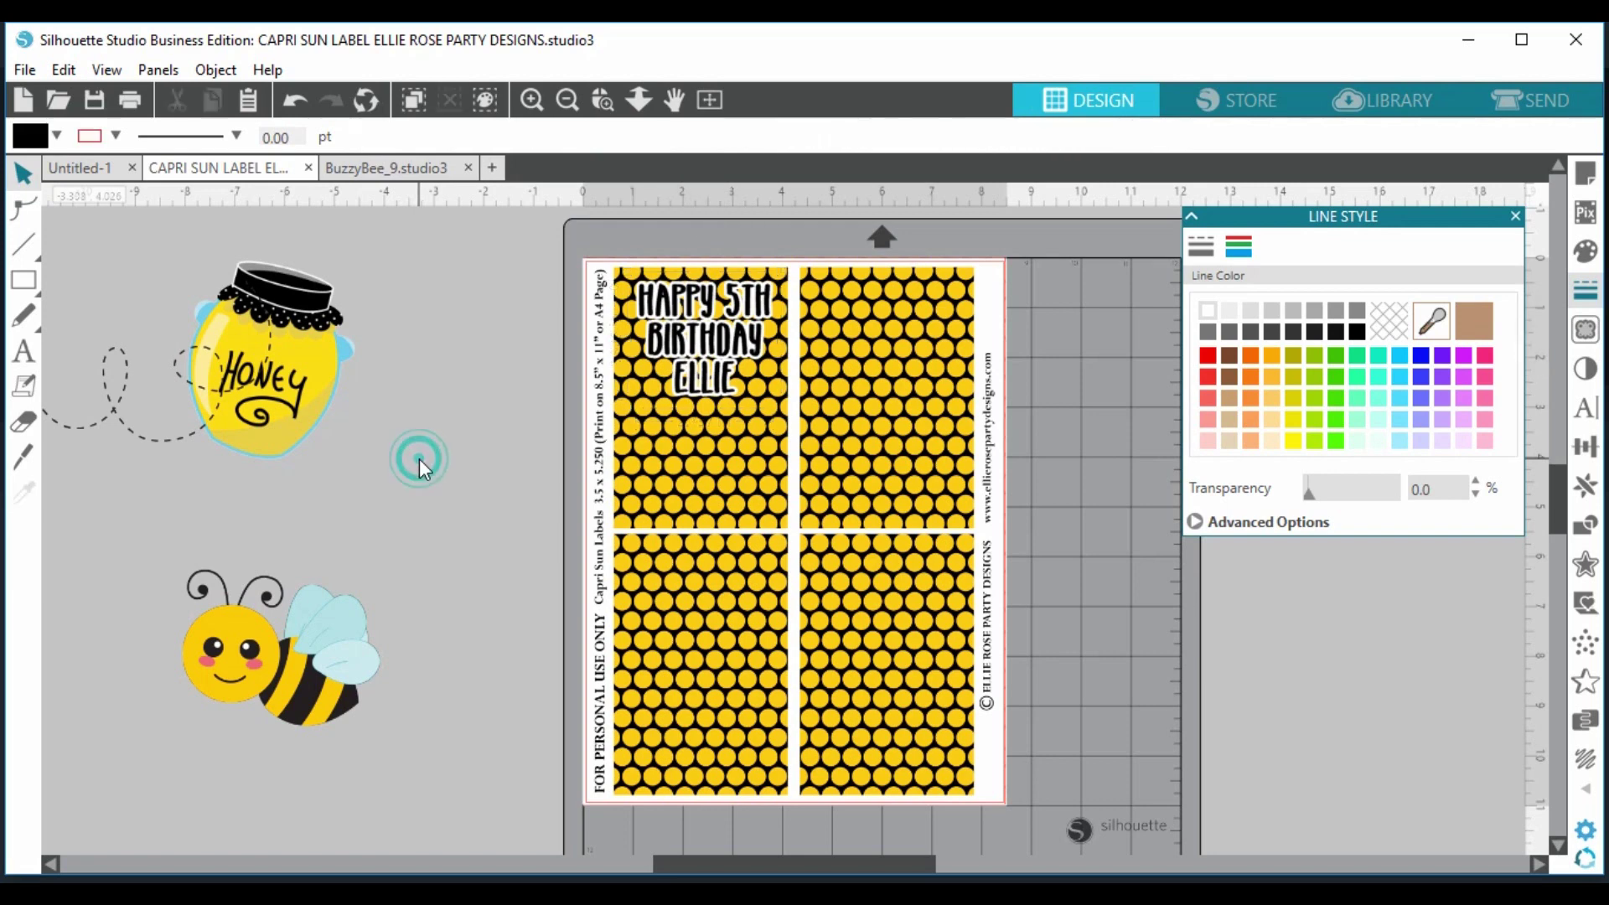
- Duplicate the grouped birthday text onto the other three labels, placing each copy near the label's top edge
right_click(732, 346)
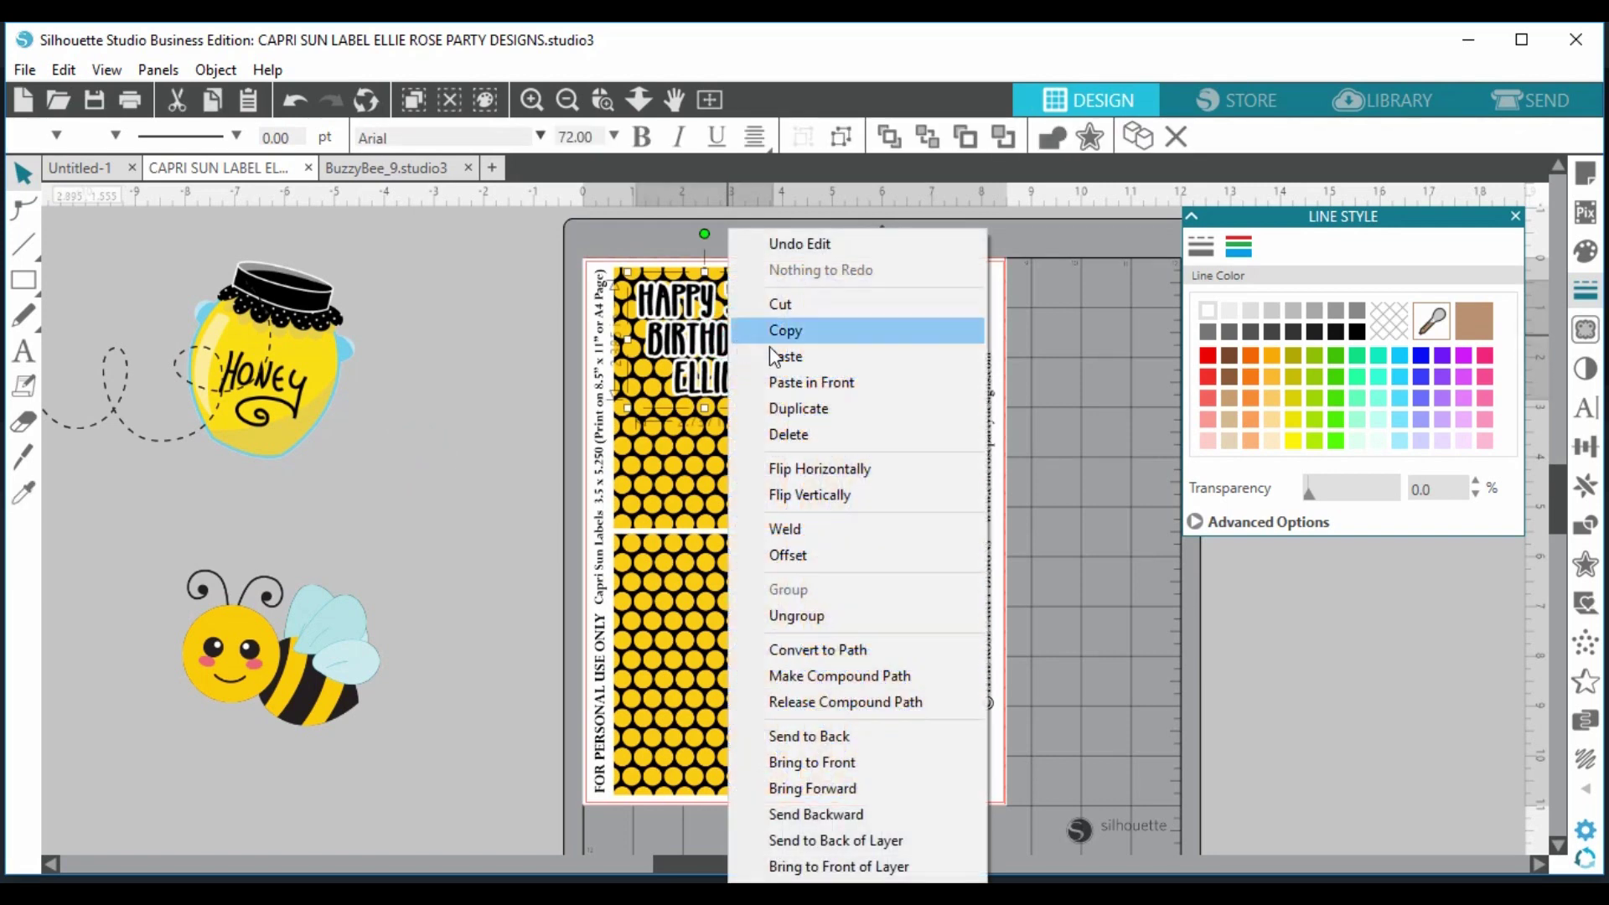
left_click(746, 405)
left_click_drag(734, 362, 900, 356)
right_click(899, 356)
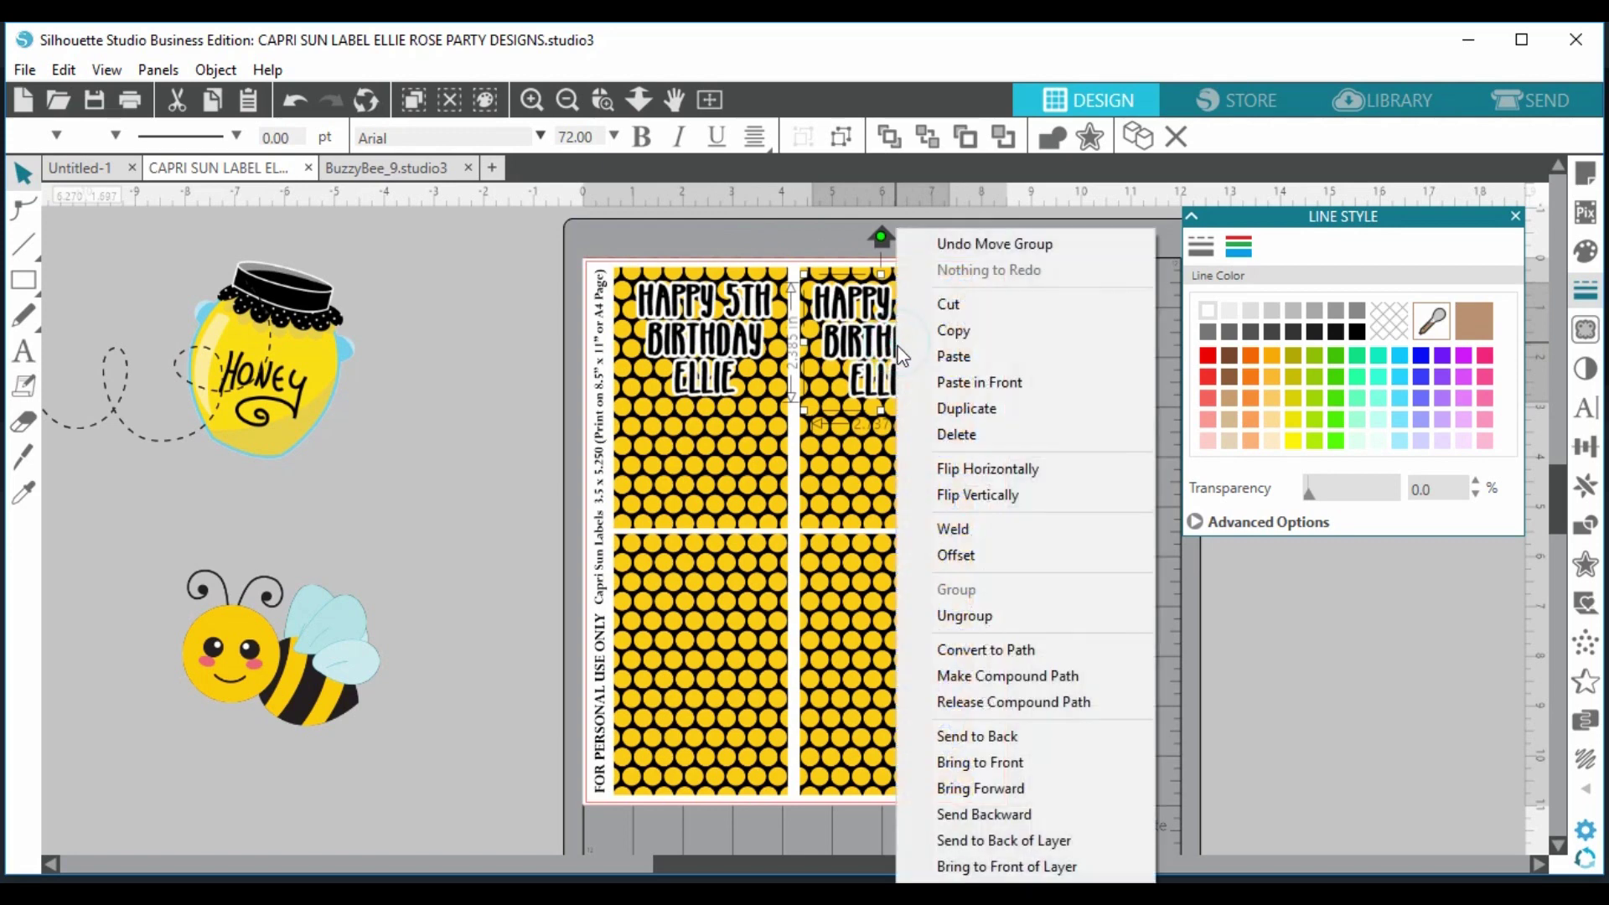
left_click(918, 405)
left_click_drag(893, 436, 702, 687)
right_click(716, 601)
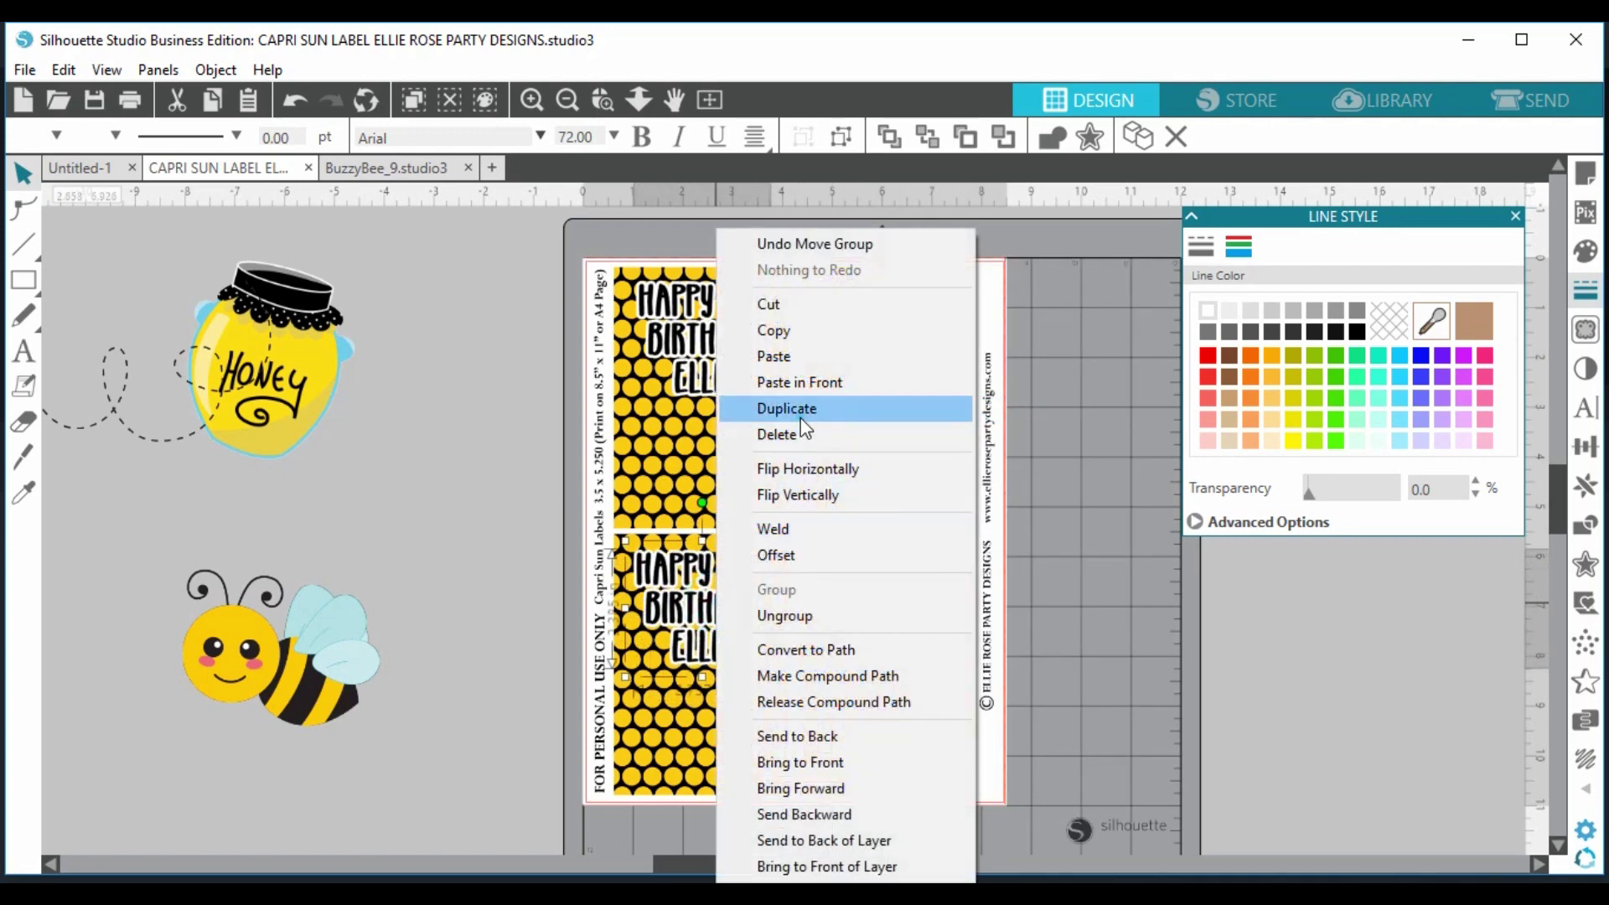
left_click(796, 408)
left_click_drag(752, 616, 912, 614)
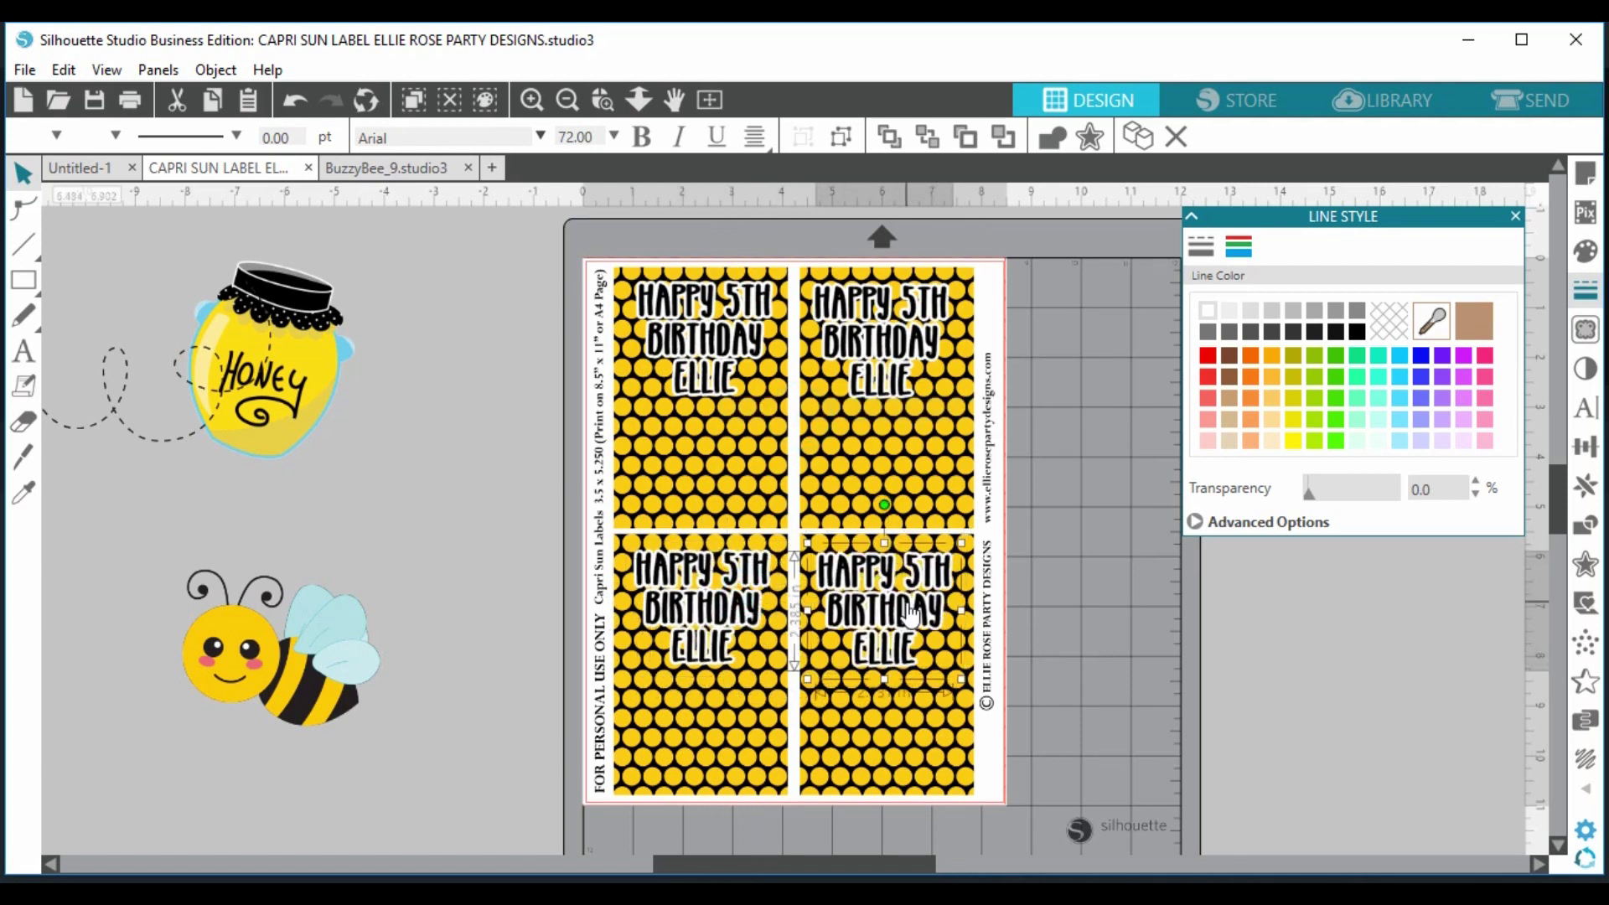
left_click(459, 446)
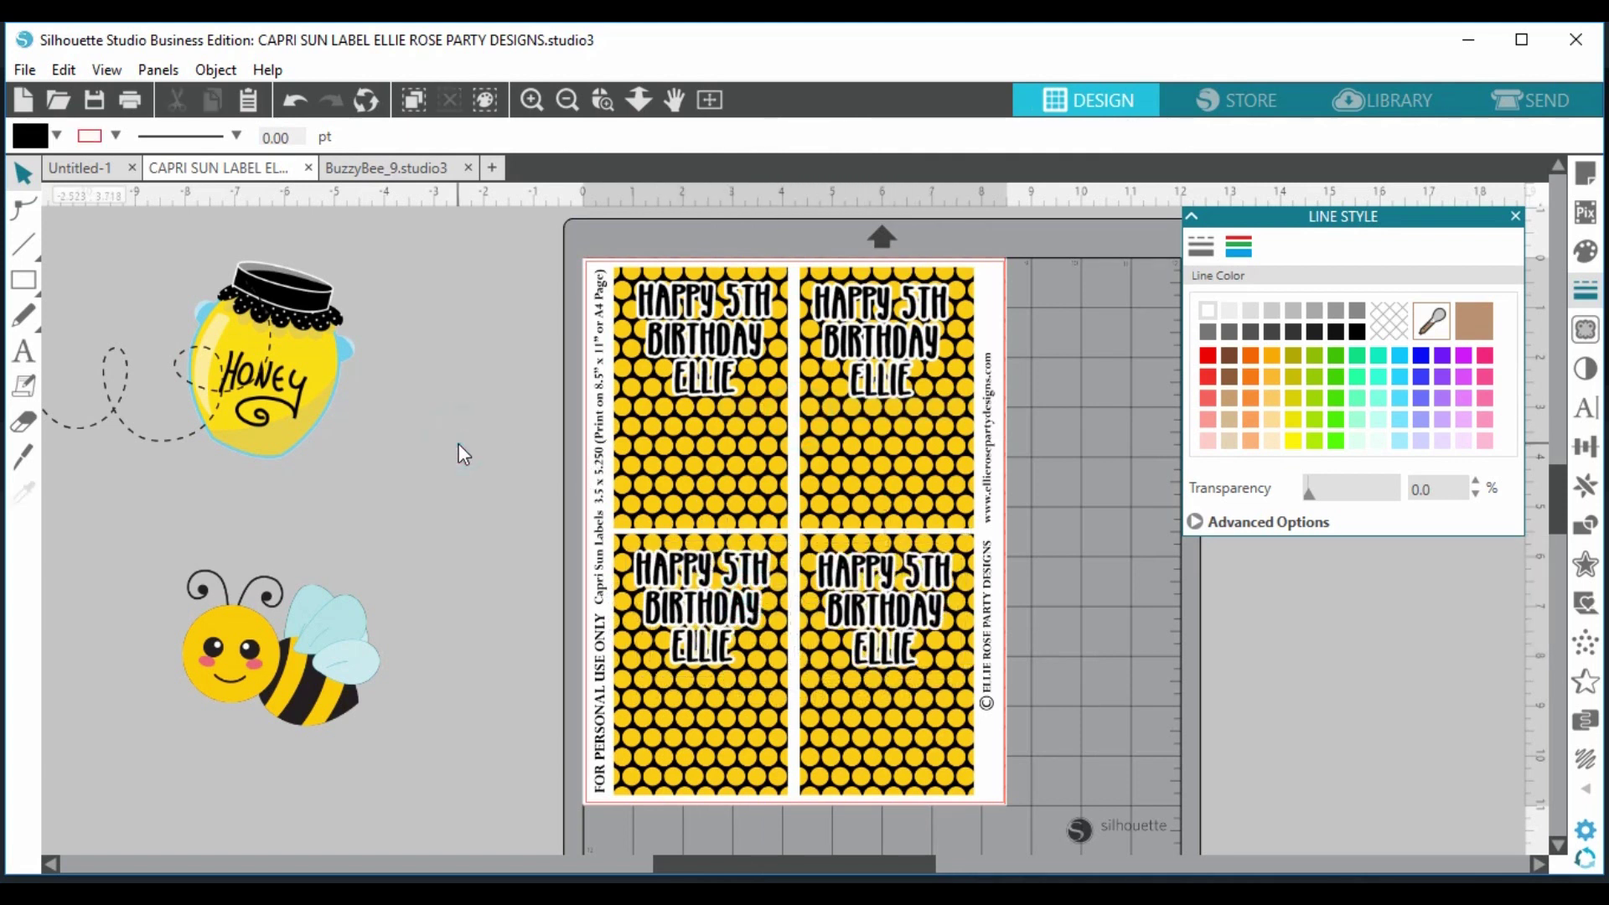
- Shrink the honey jar to about 2.06 in square to fit beneath the upper-left label's text, and place it beside the page
left_click_drag(303, 348, 461, 427)
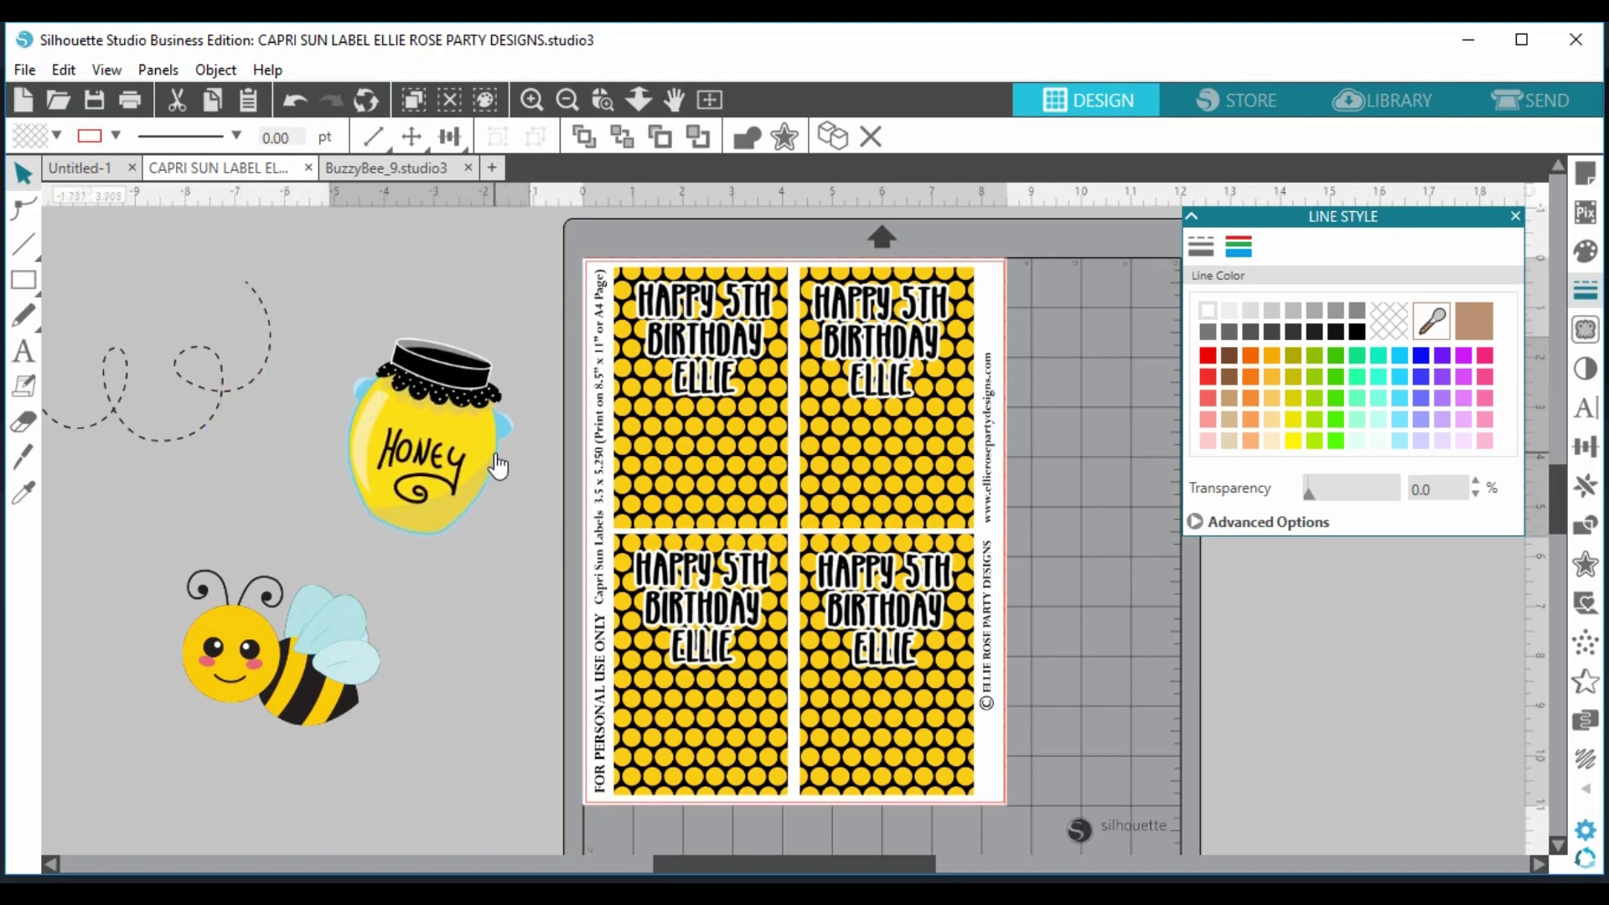
left_click_drag(537, 328, 462, 404)
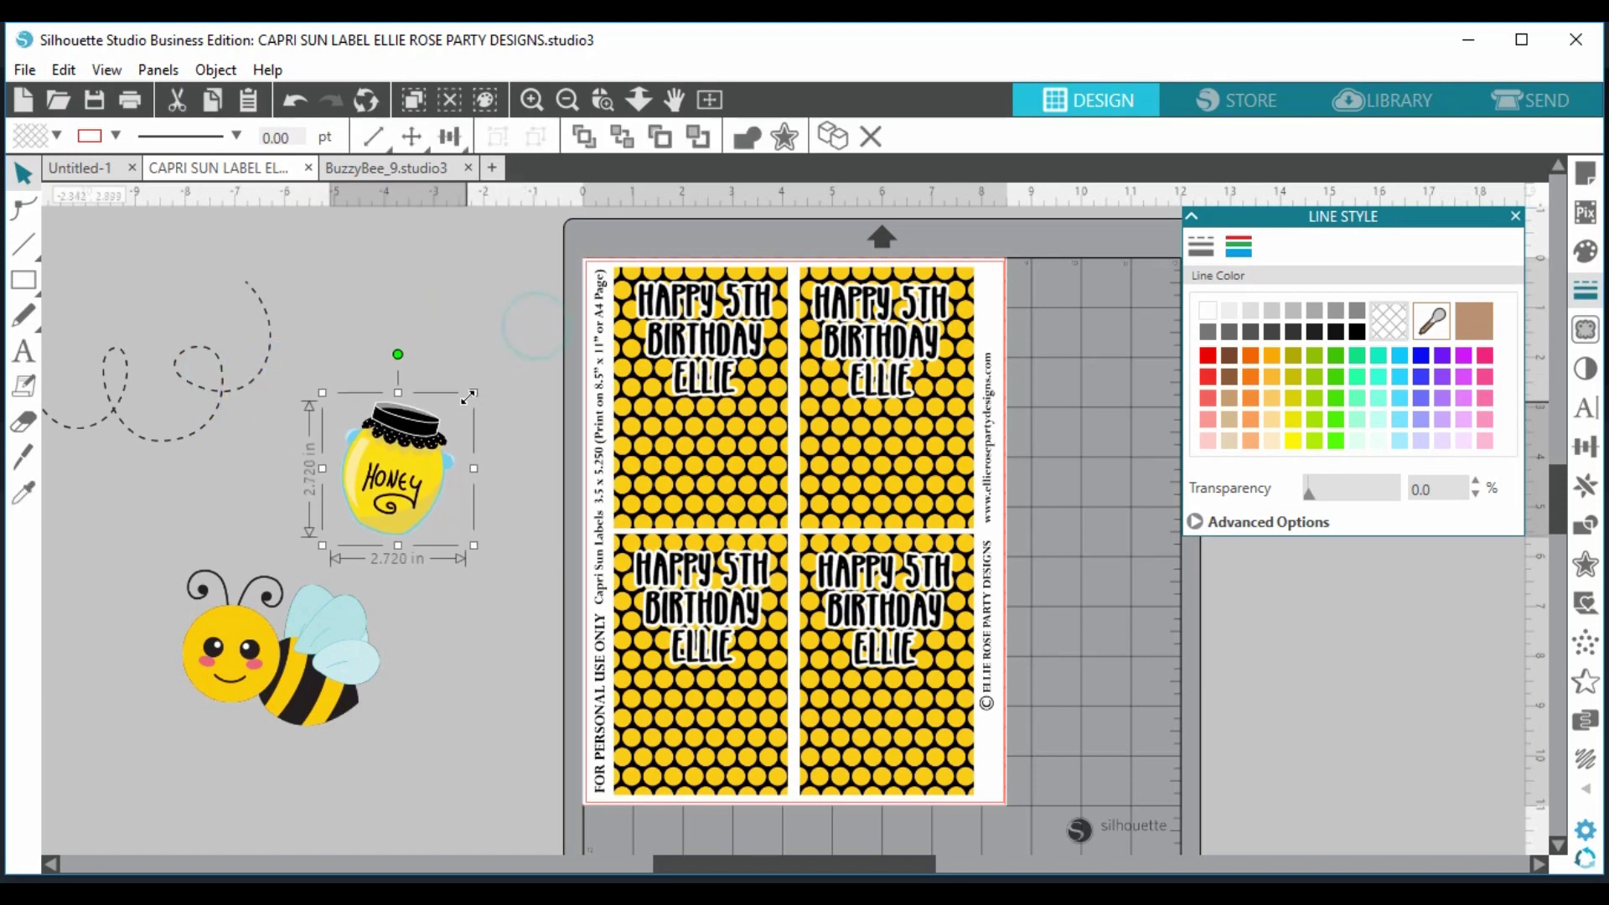
left_click_drag(391, 509, 704, 496)
left_click_drag(779, 391, 758, 413)
left_click_drag(728, 486, 741, 471)
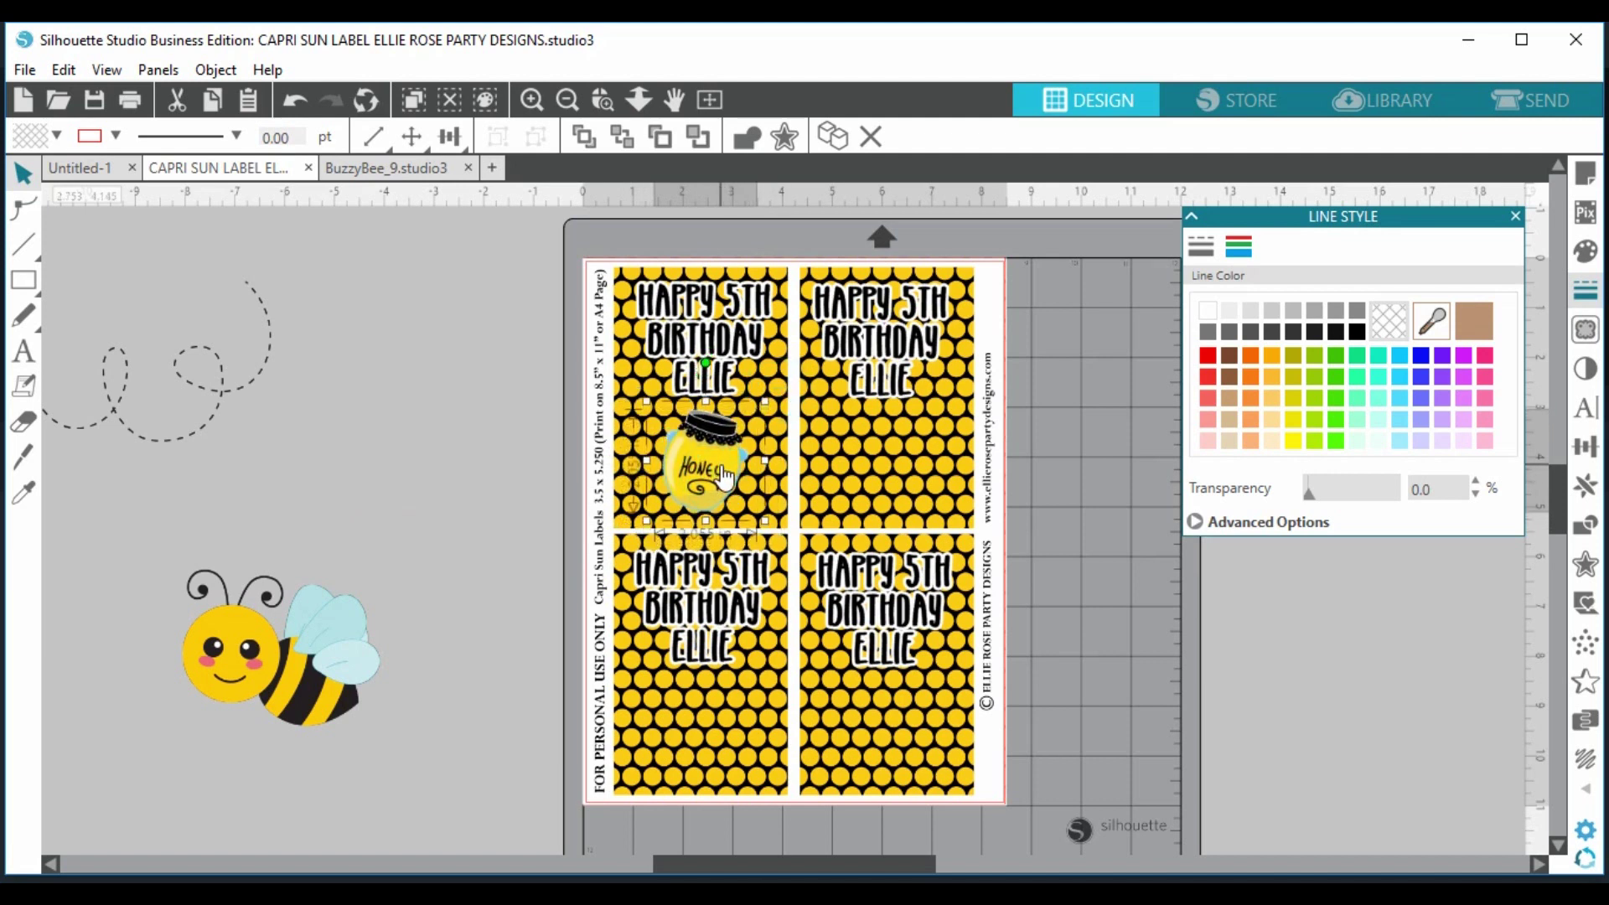
left_click(334, 491)
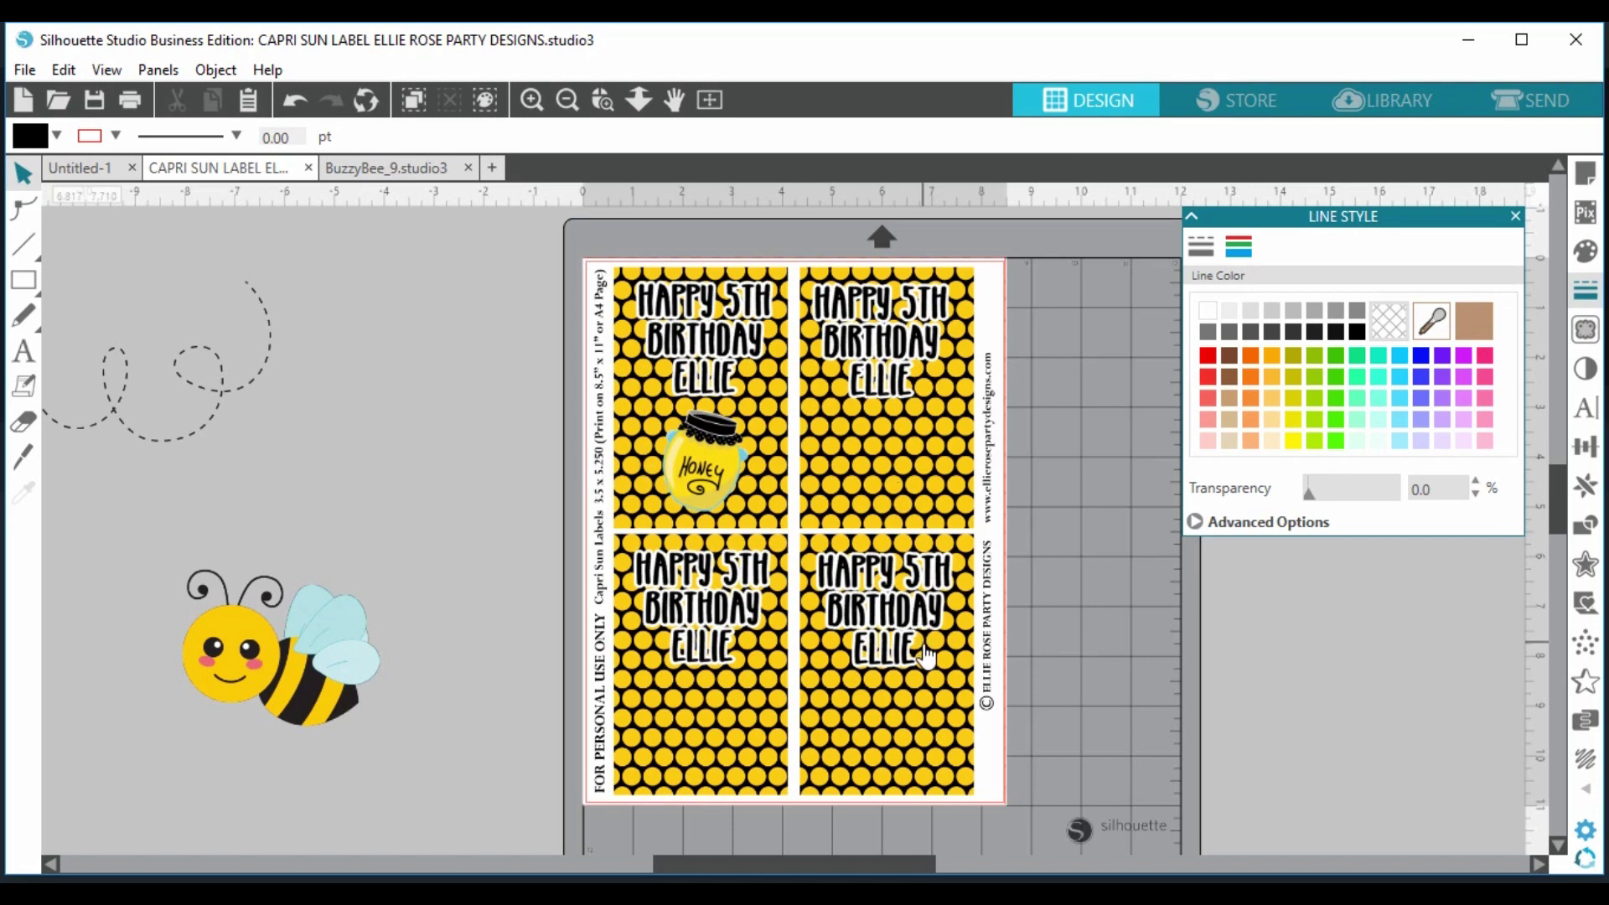
mouse_move(714, 474)
left_mouse_down()
mouse_move(679, 478)
mouse_move(726, 489)
left_mouse_up()
left_click(587, 462)
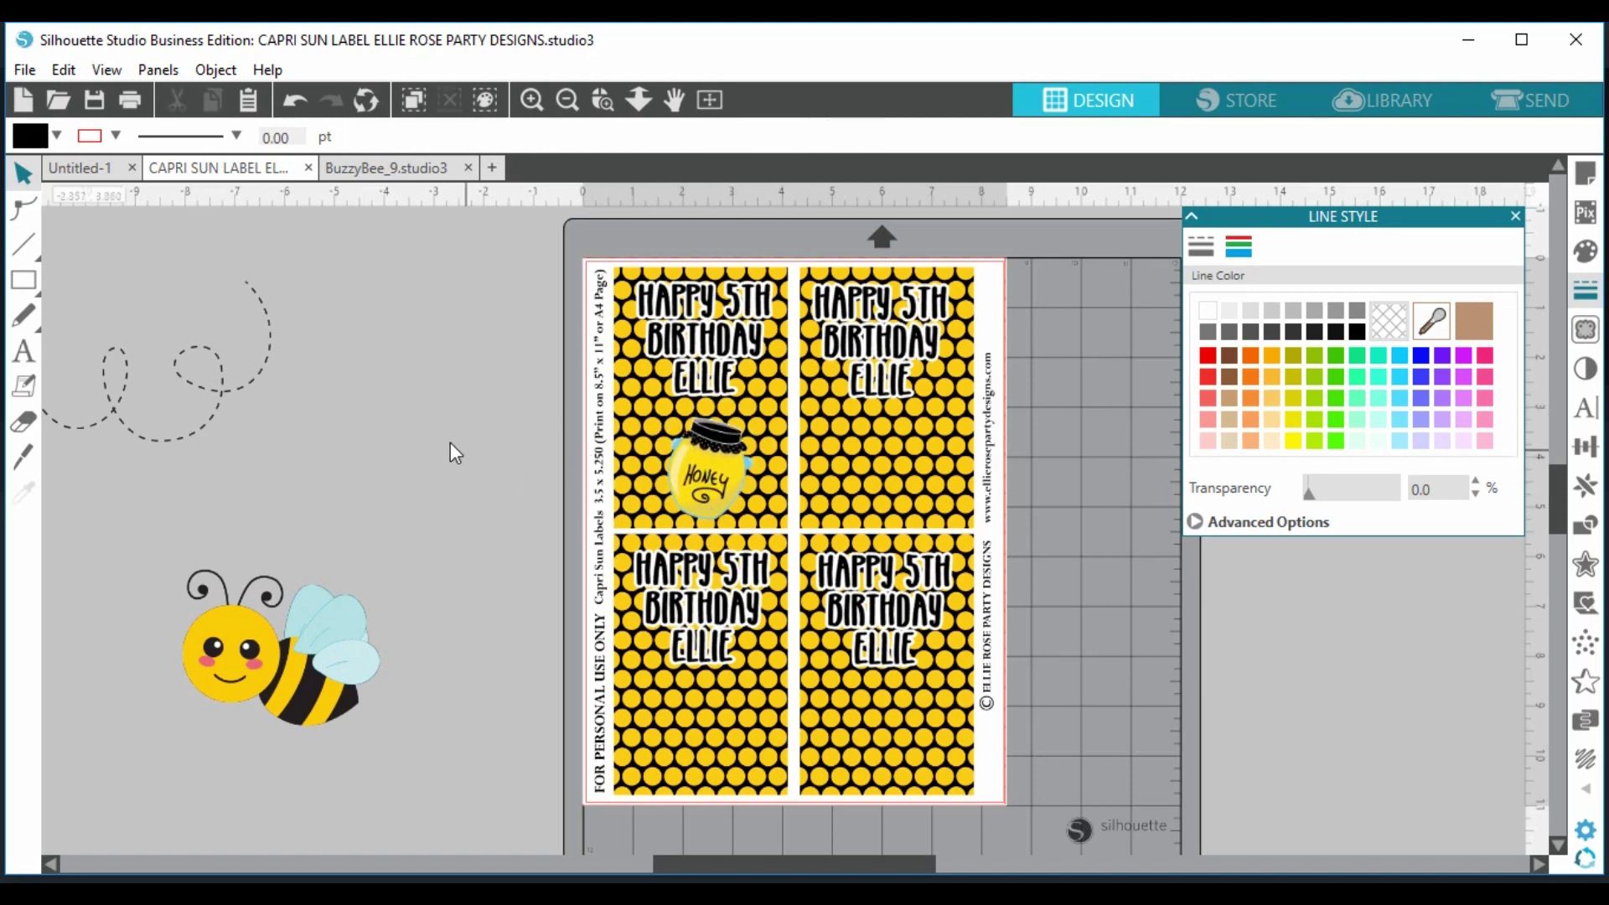
left_click_drag(710, 498, 471, 484)
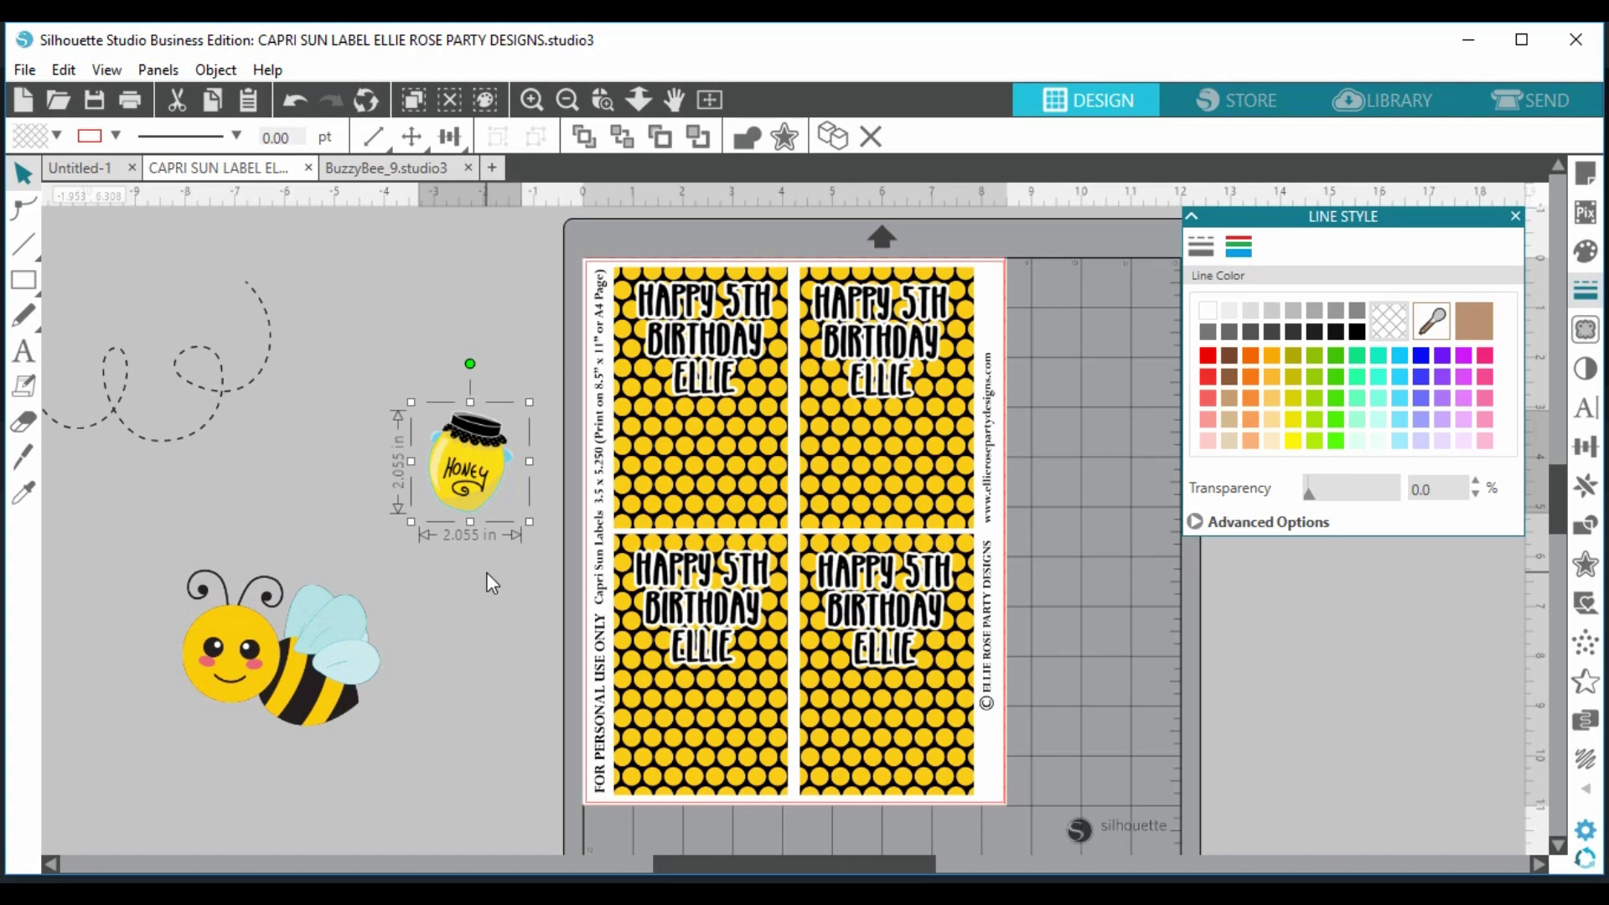
- Try a 0.125 in offset around the honey jar and remove the resulting outline
left_click(791, 139)
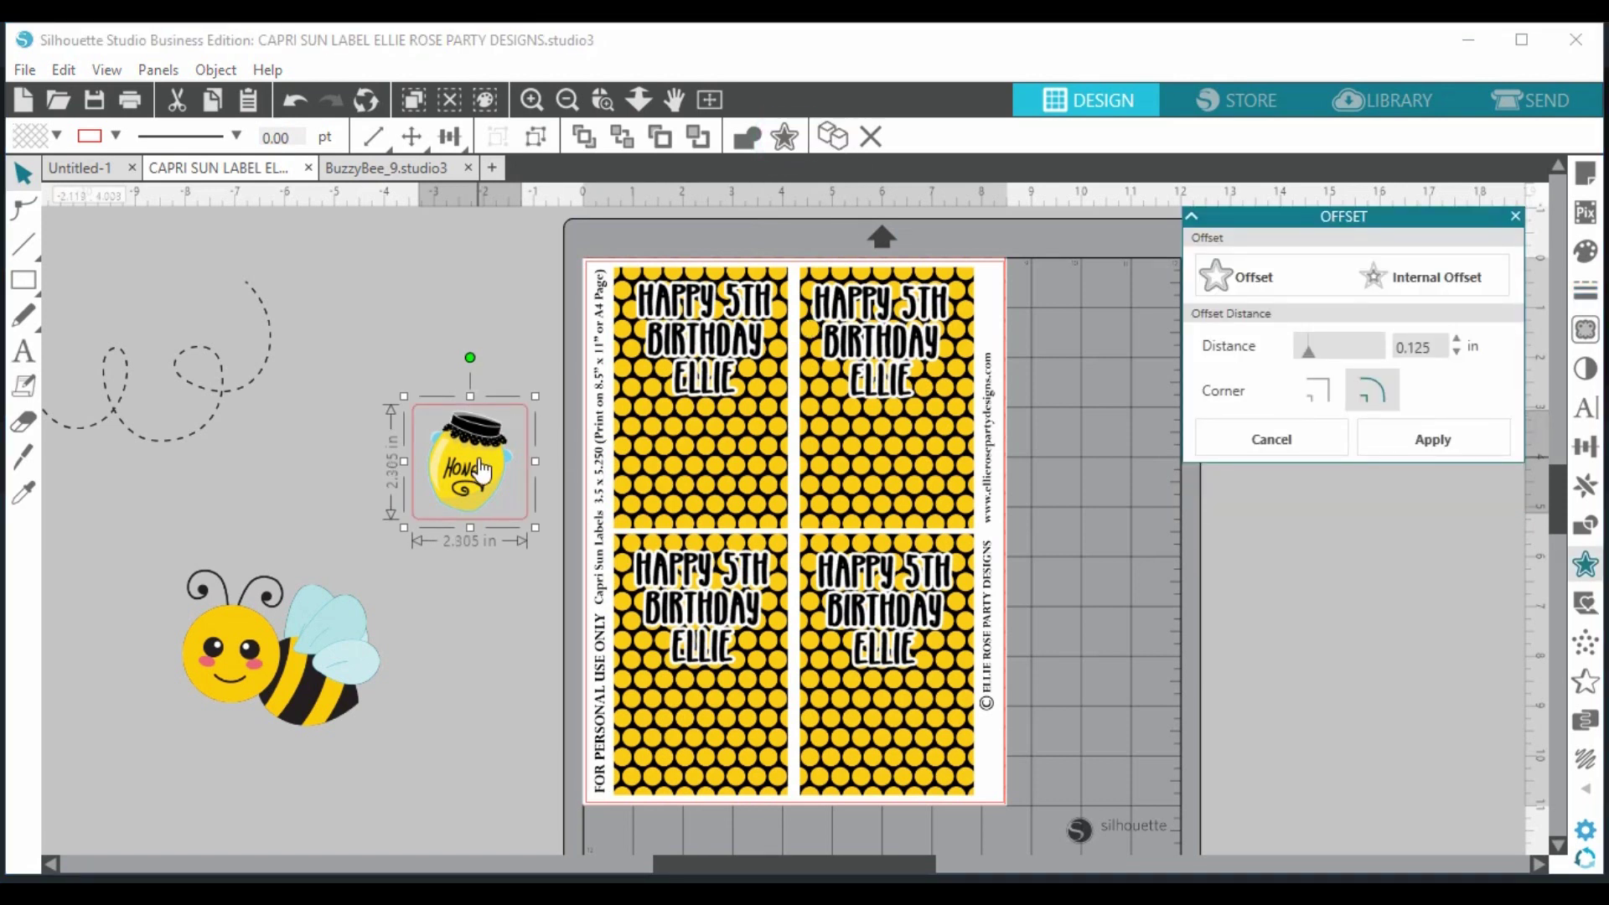
left_click_drag(480, 472, 487, 338)
left_click(516, 434)
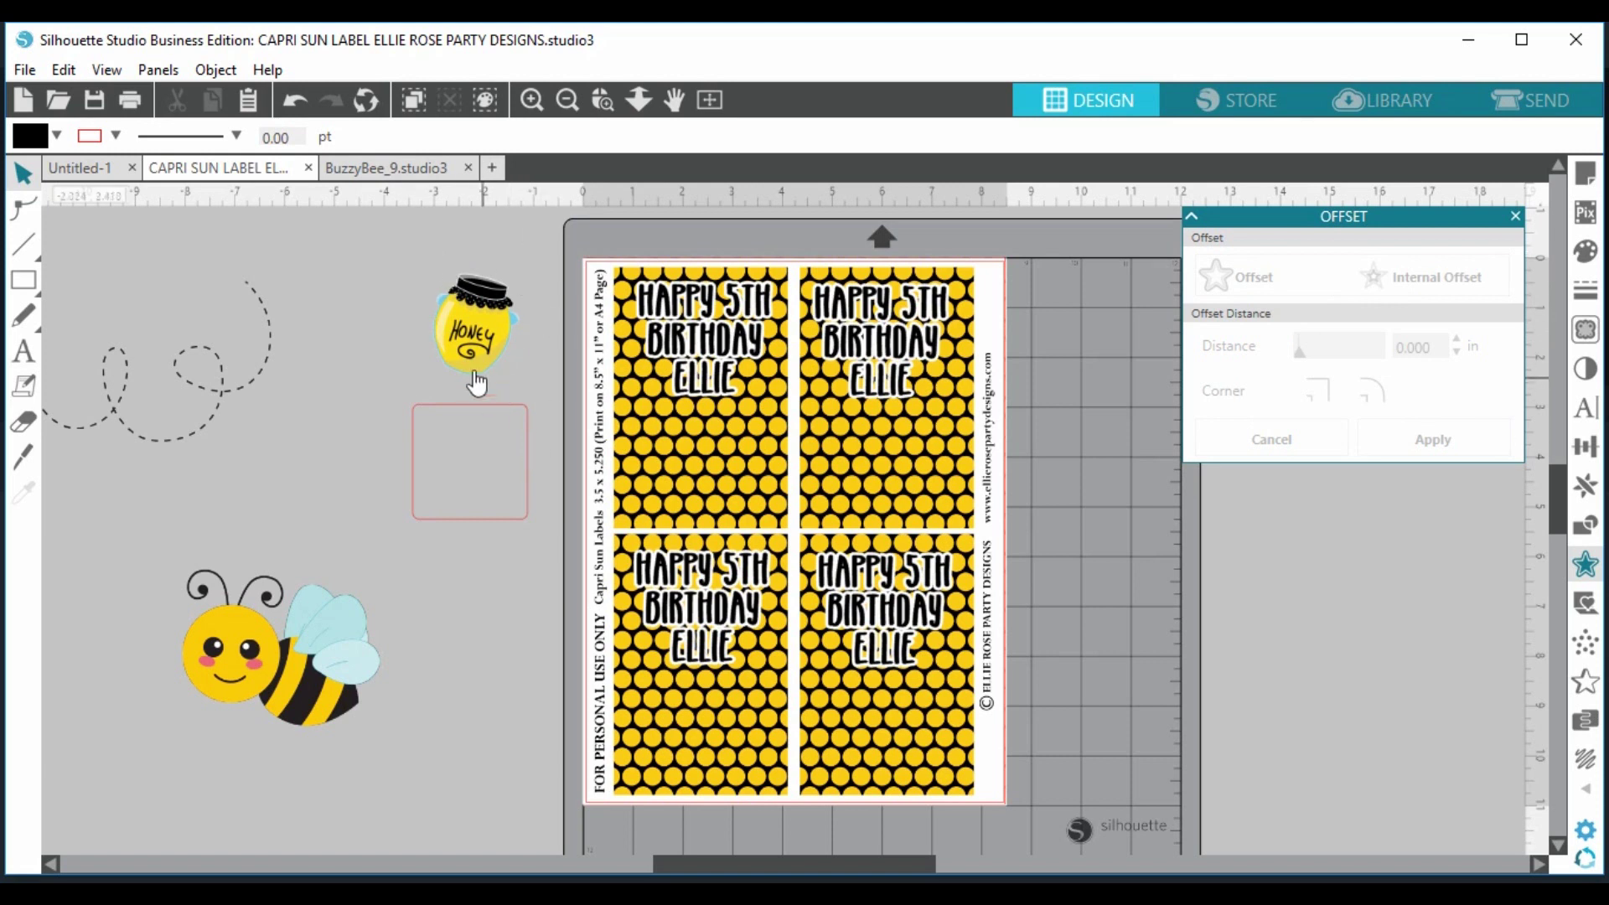
left_click_drag(488, 331, 488, 463)
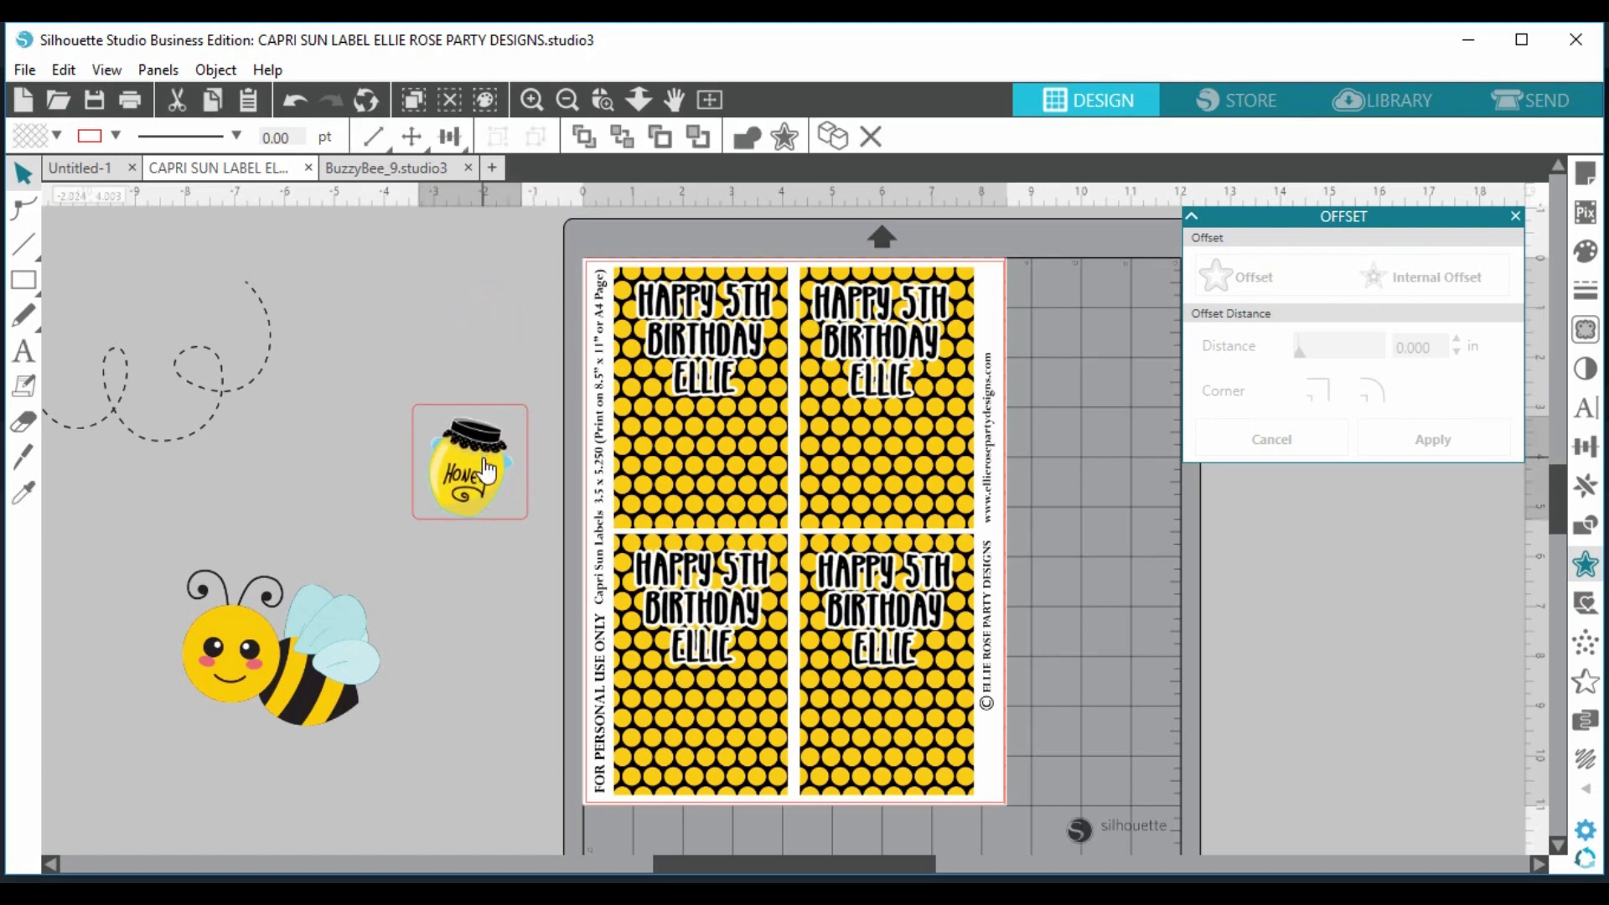
left_click(514, 526)
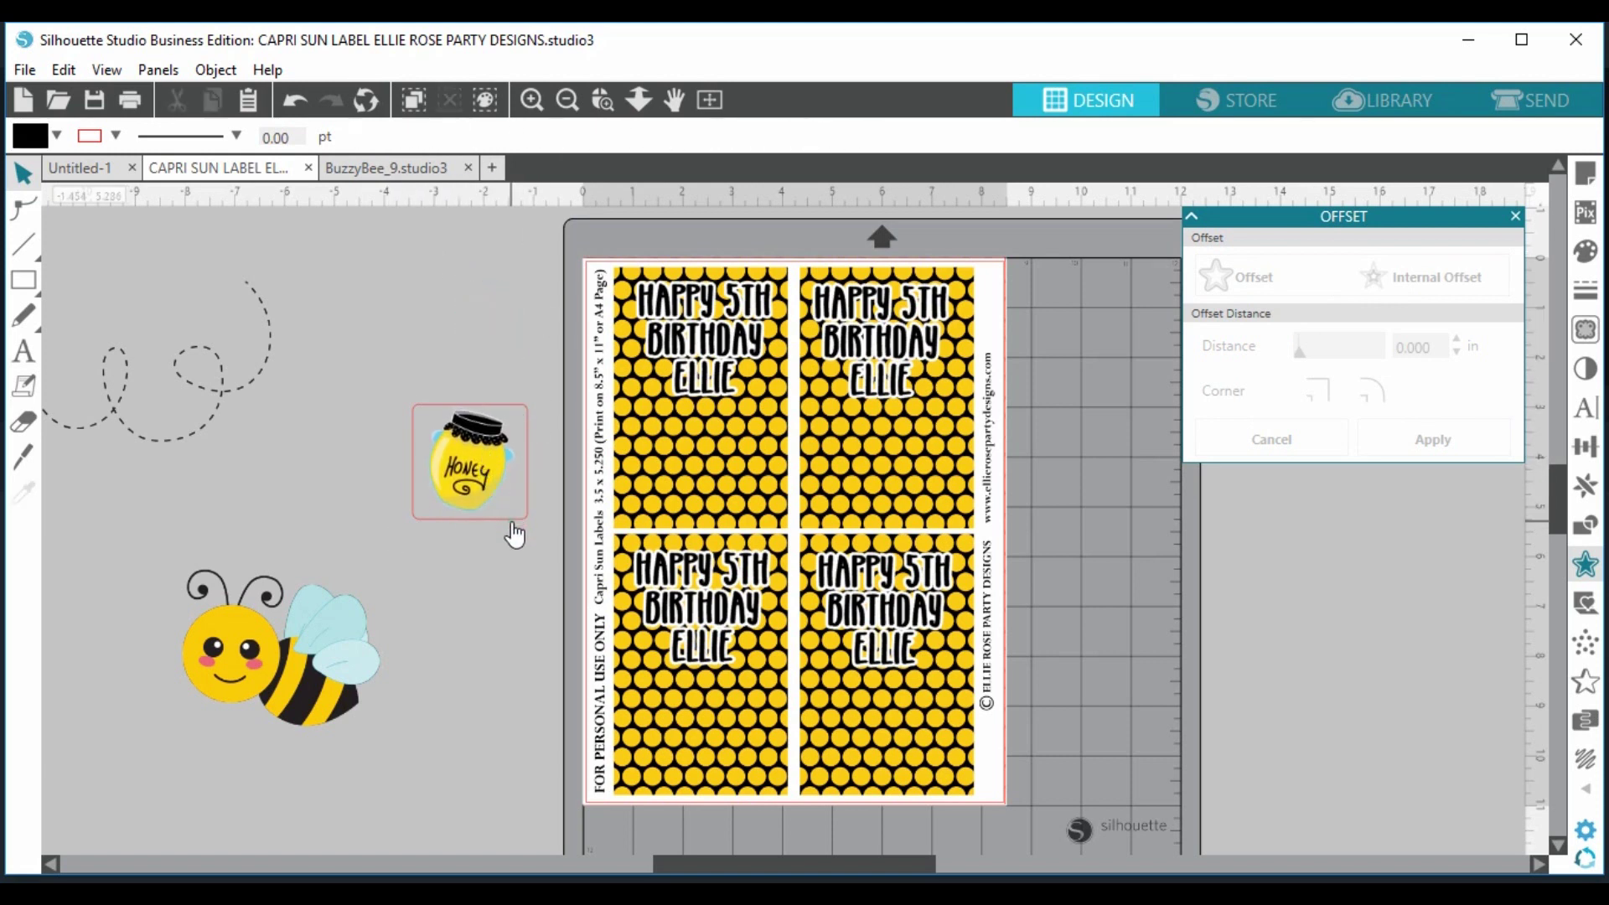
left_click(514, 533)
left_click(515, 536)
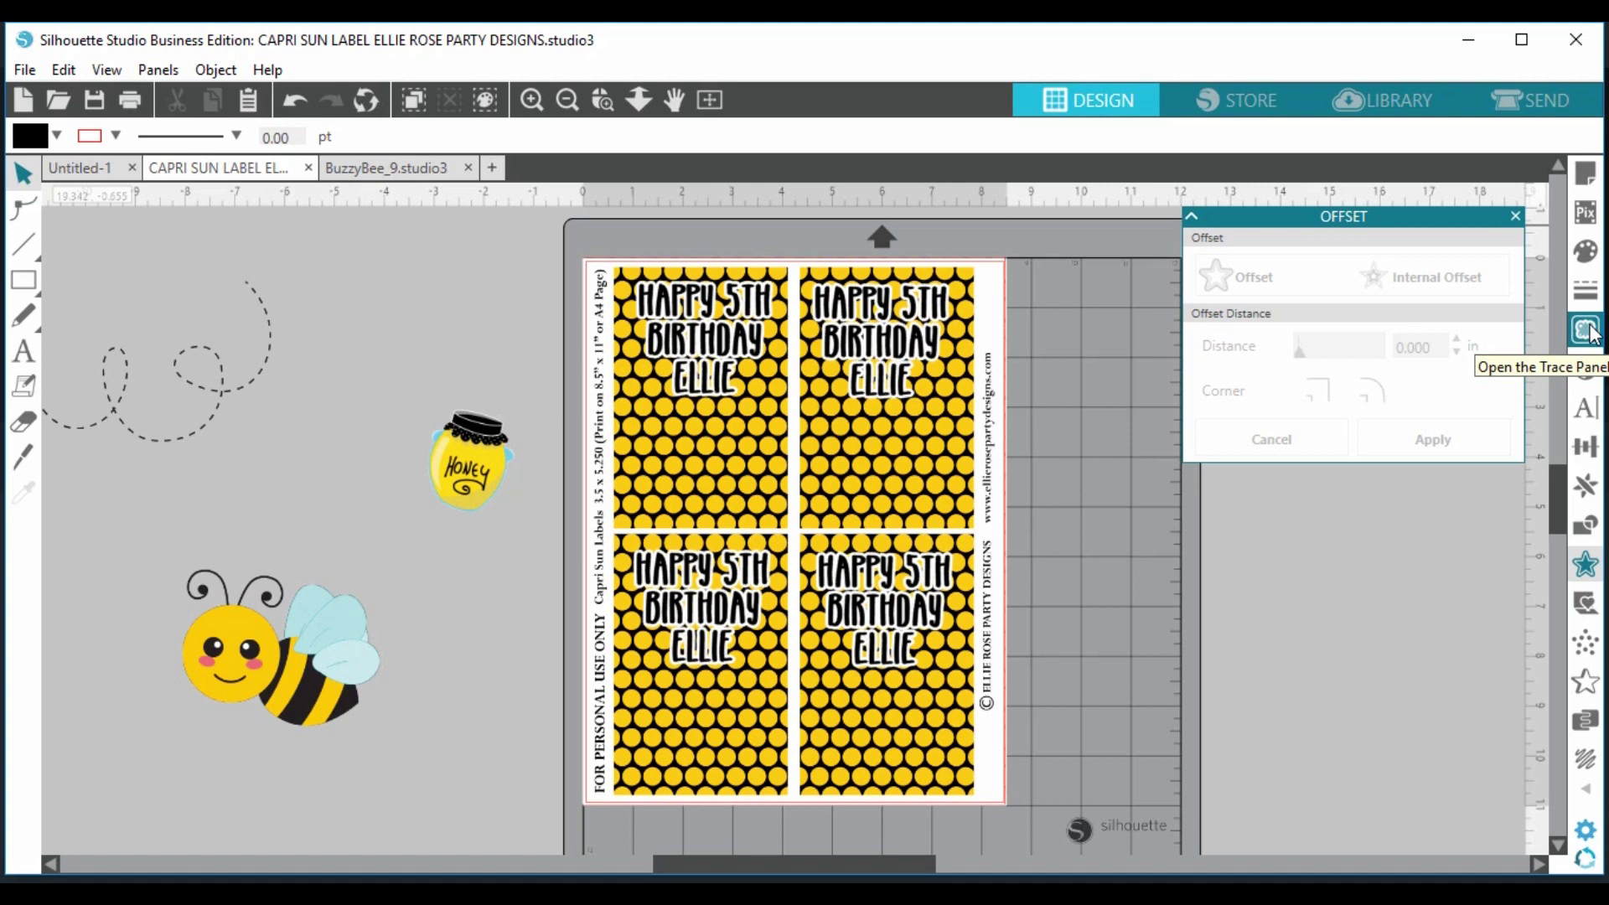
- Trace the area around the honey jar at 100% threshold and detach the jar from its image background
left_click(469, 448)
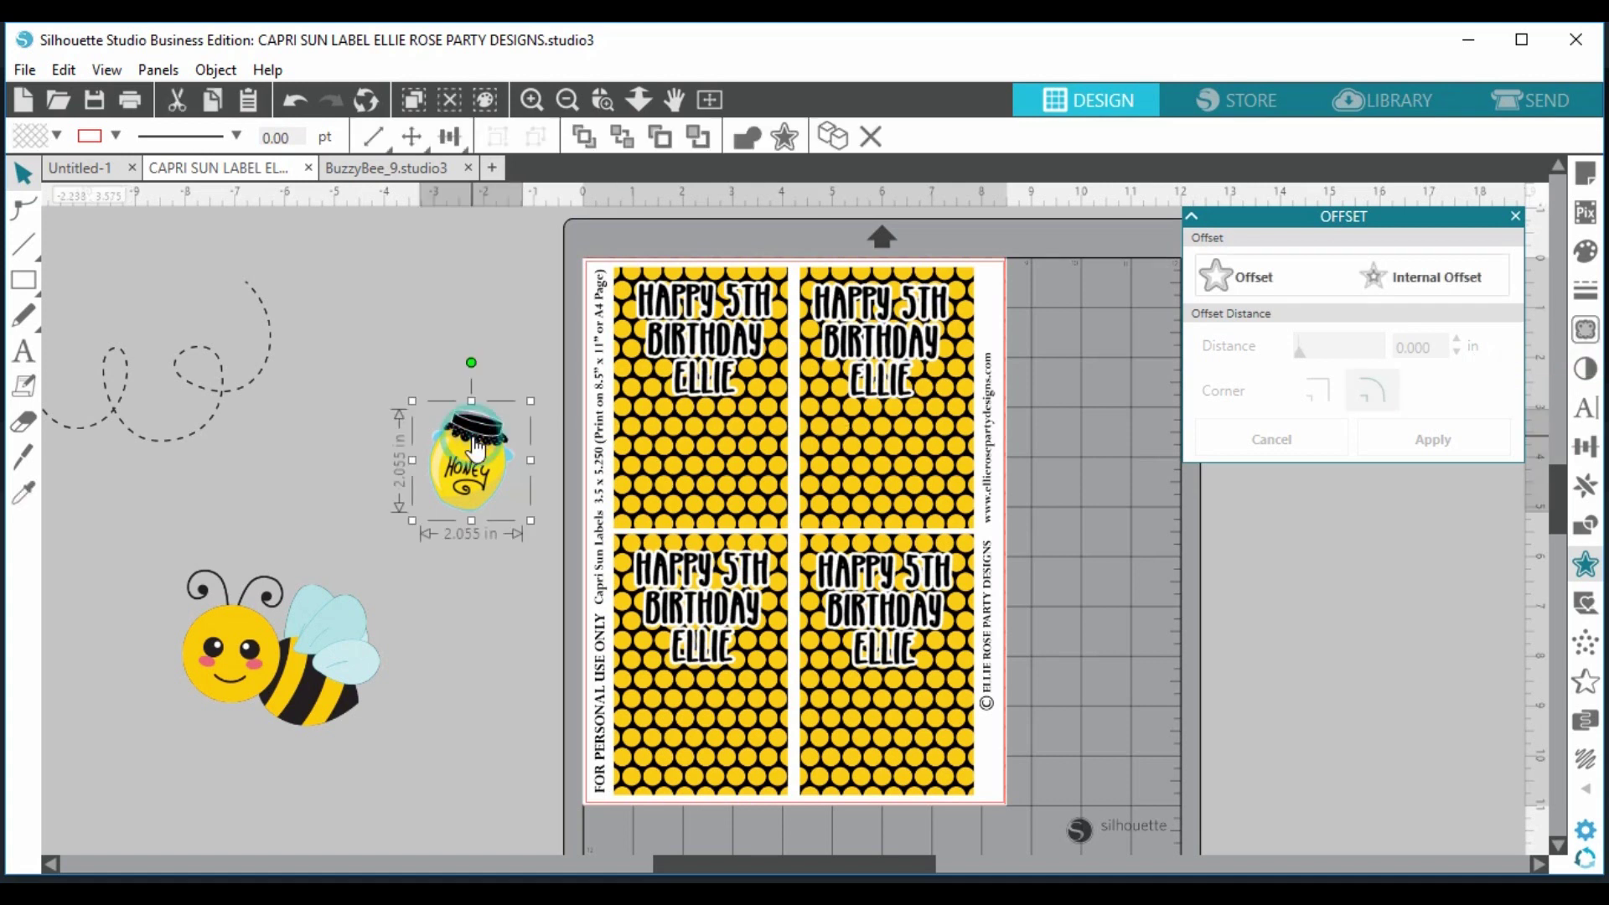
left_click(1584, 331)
left_click(1283, 314)
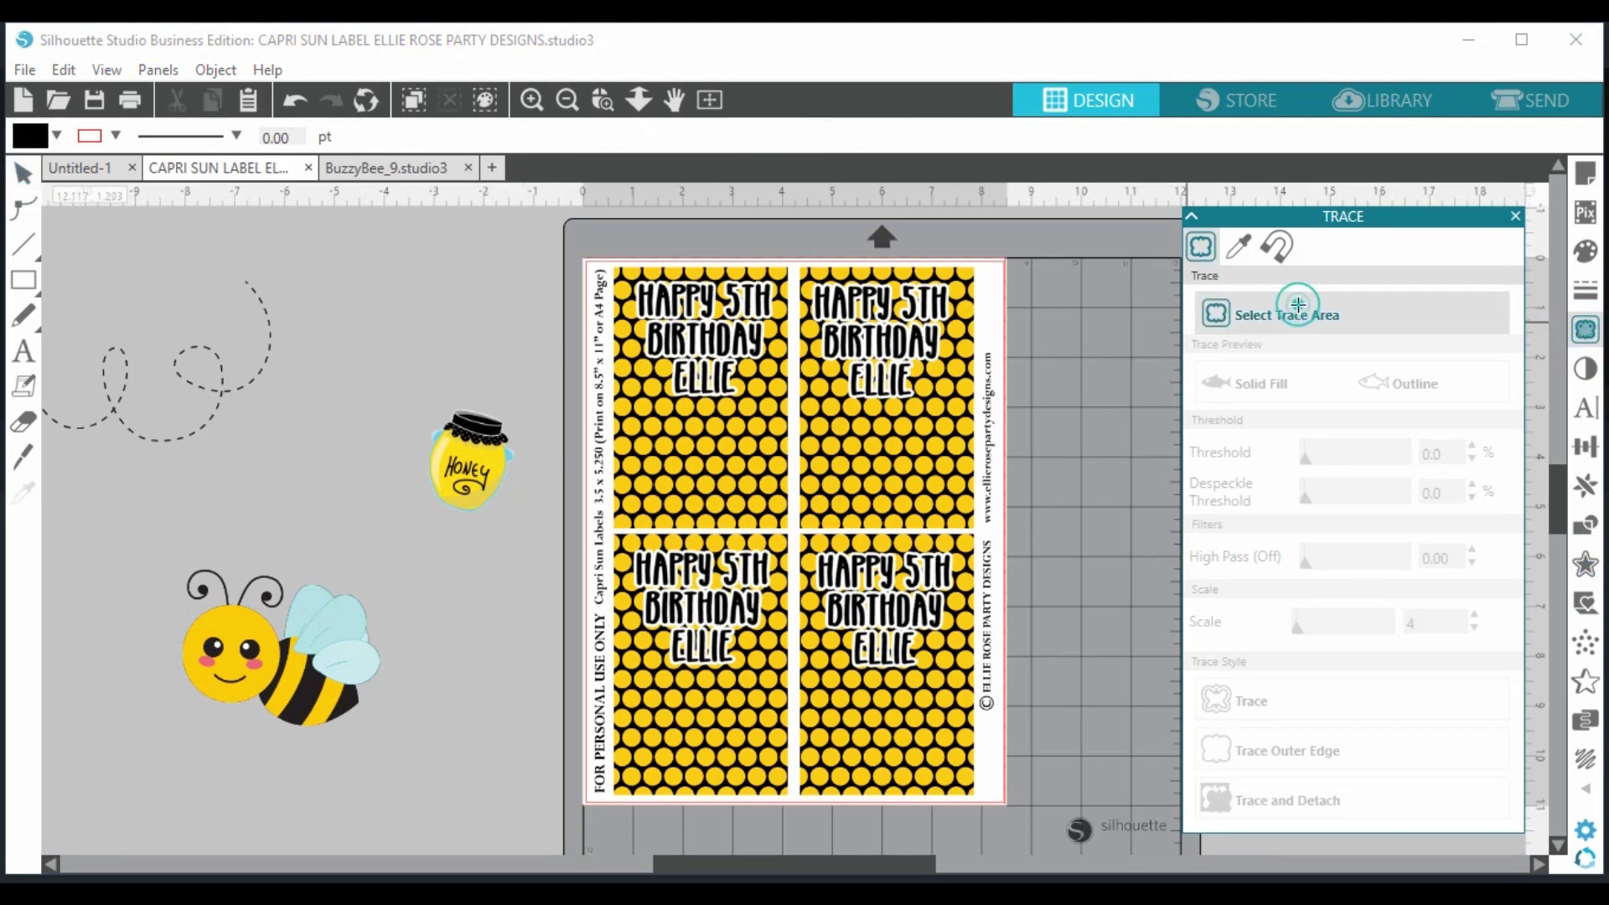
mouse_move(393, 384)
left_mouse_down()
mouse_move(528, 398)
mouse_move(553, 525)
left_mouse_up()
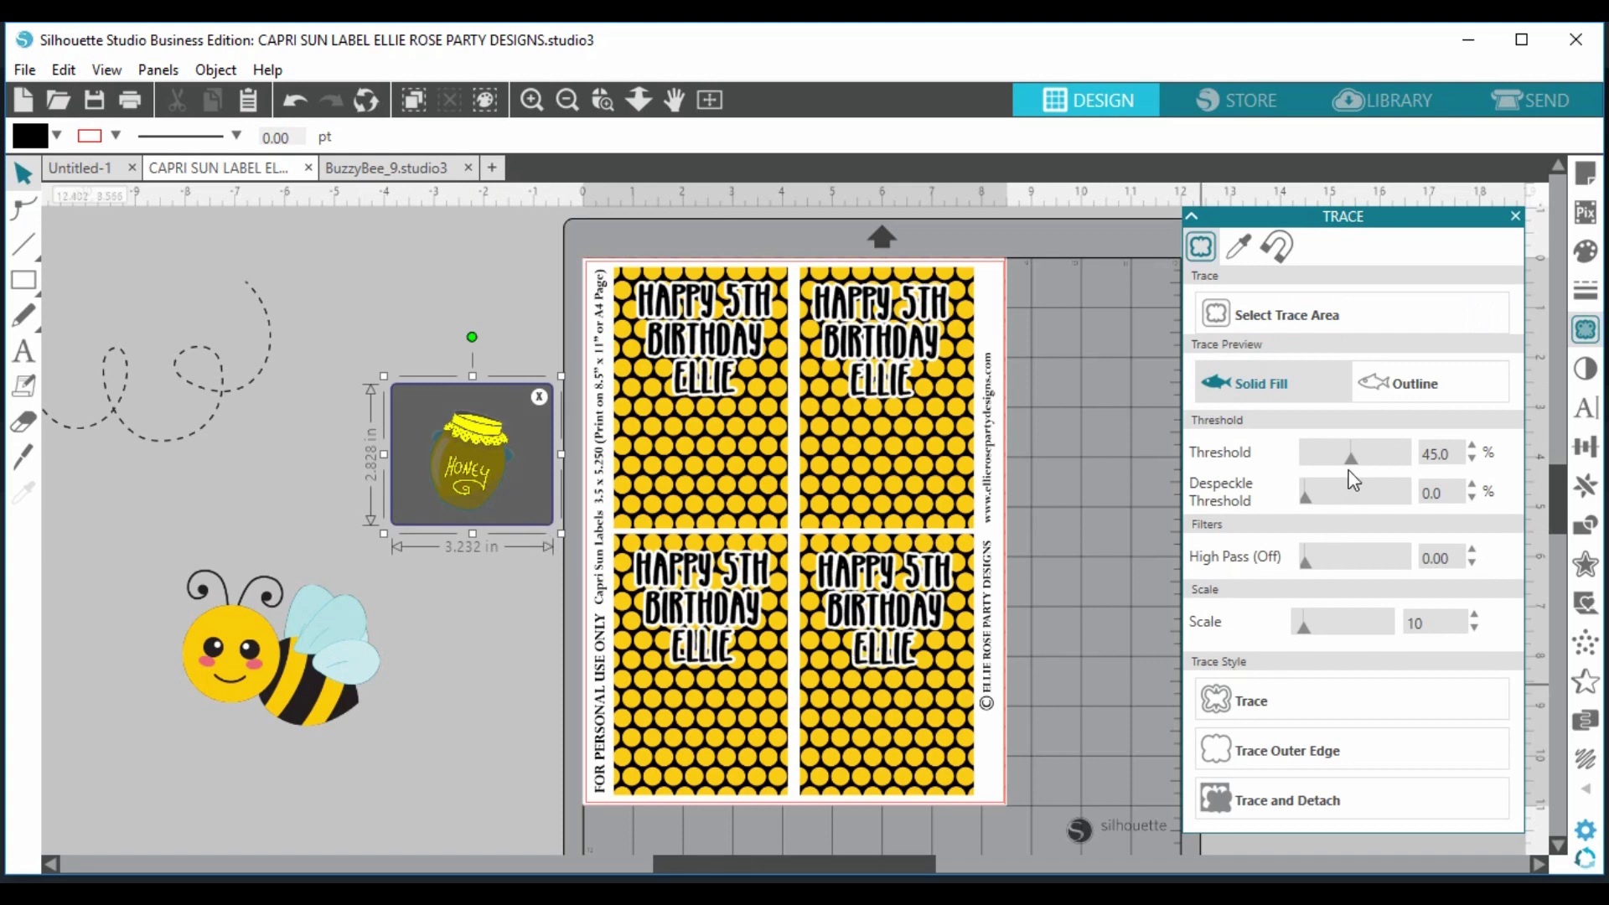
left_click_drag(1351, 461, 1434, 495)
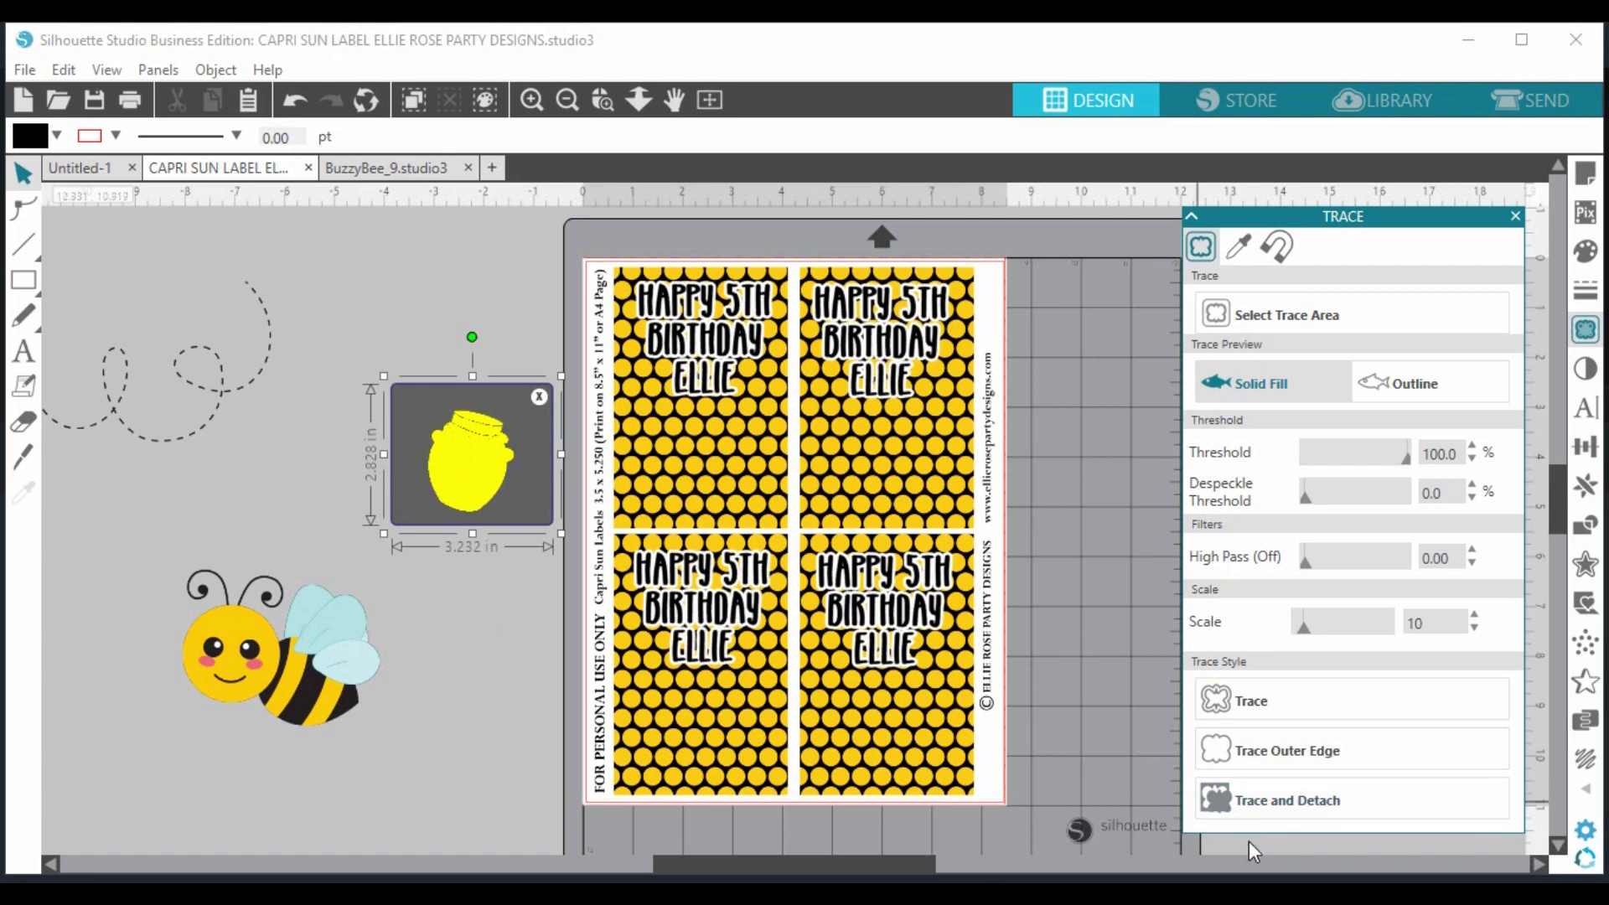
left_click(1316, 806)
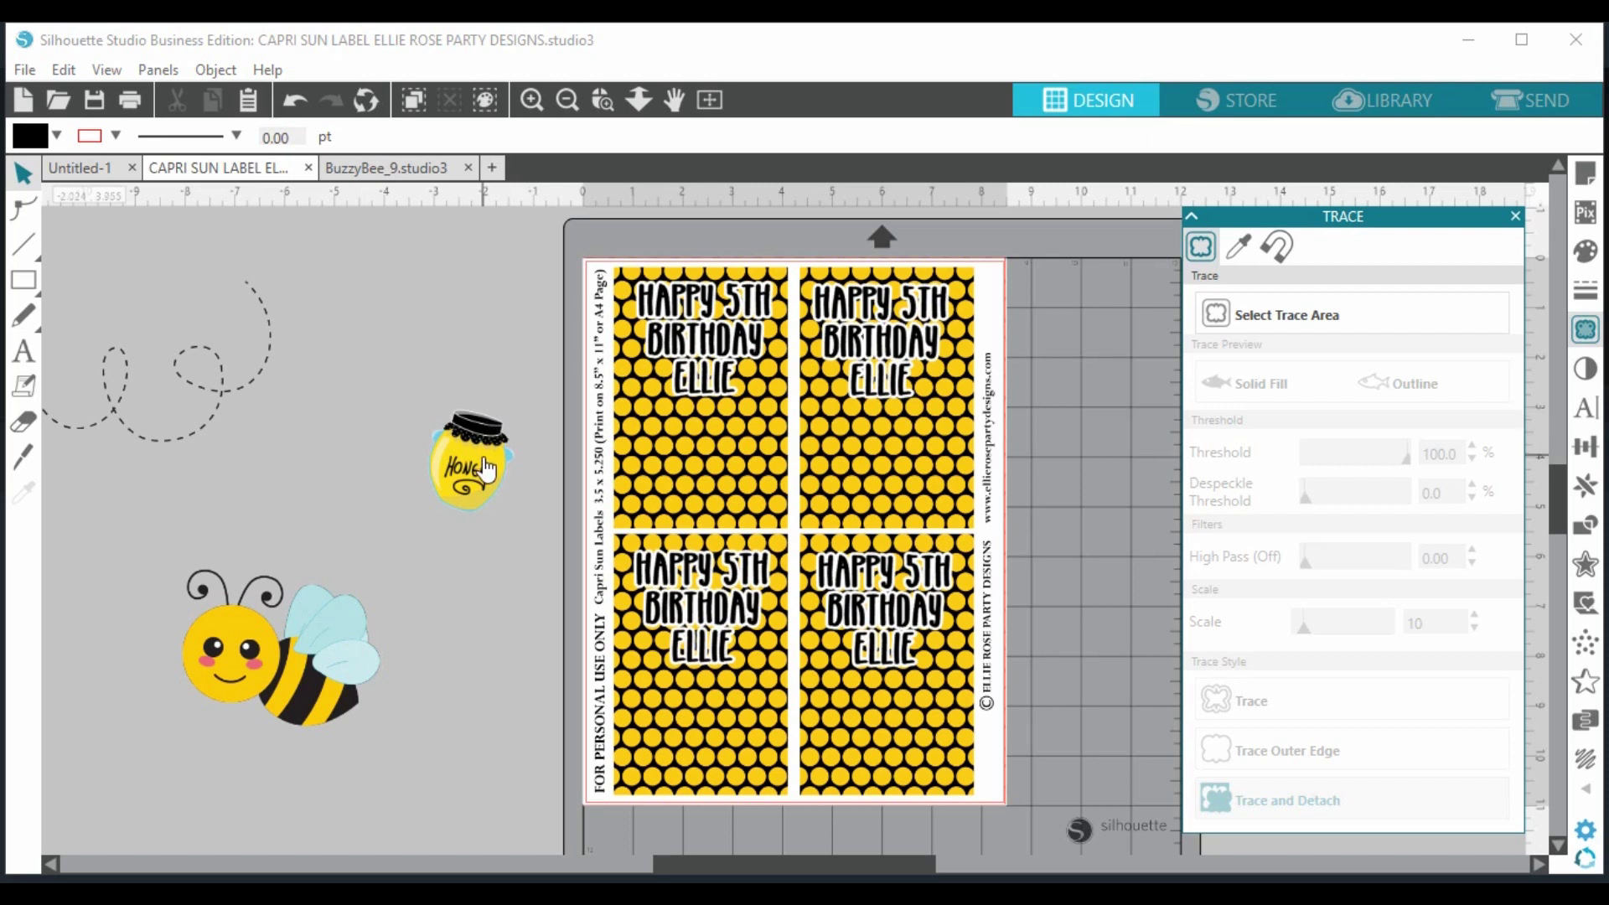
- Separate the detached honey jar from its leftover background image, delete the leftover, and return the jar beside the page
left_click(444, 453)
left_click_drag(444, 452, 107, 488)
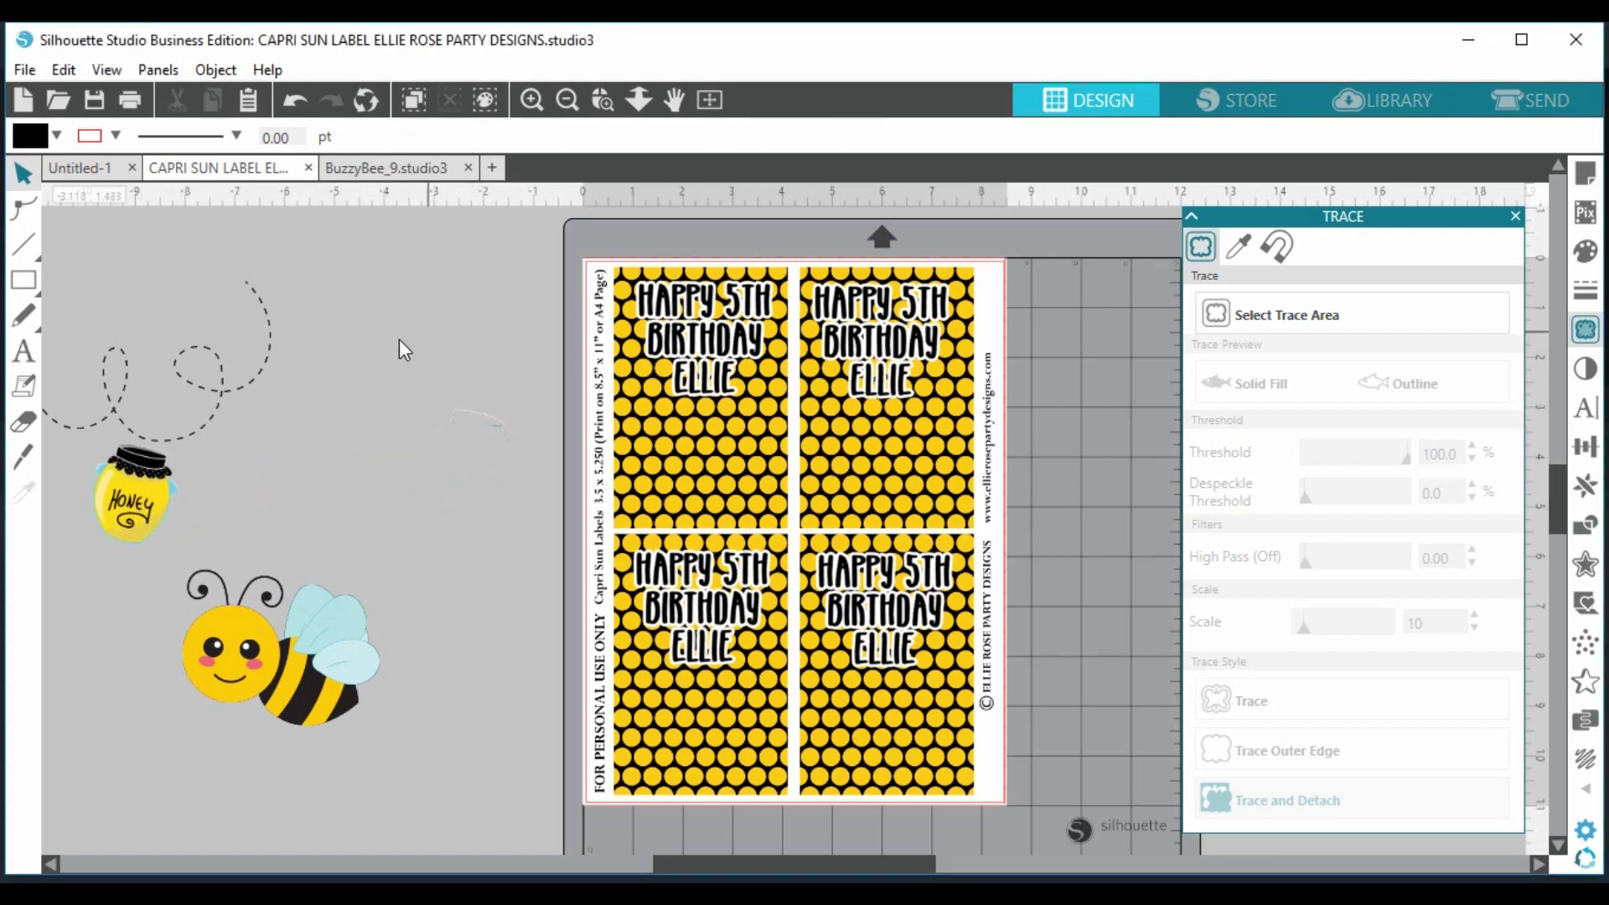
mouse_move(548, 395)
left_mouse_down()
mouse_move(561, 585)
mouse_move(551, 503)
mouse_move(561, 561)
left_mouse_up()
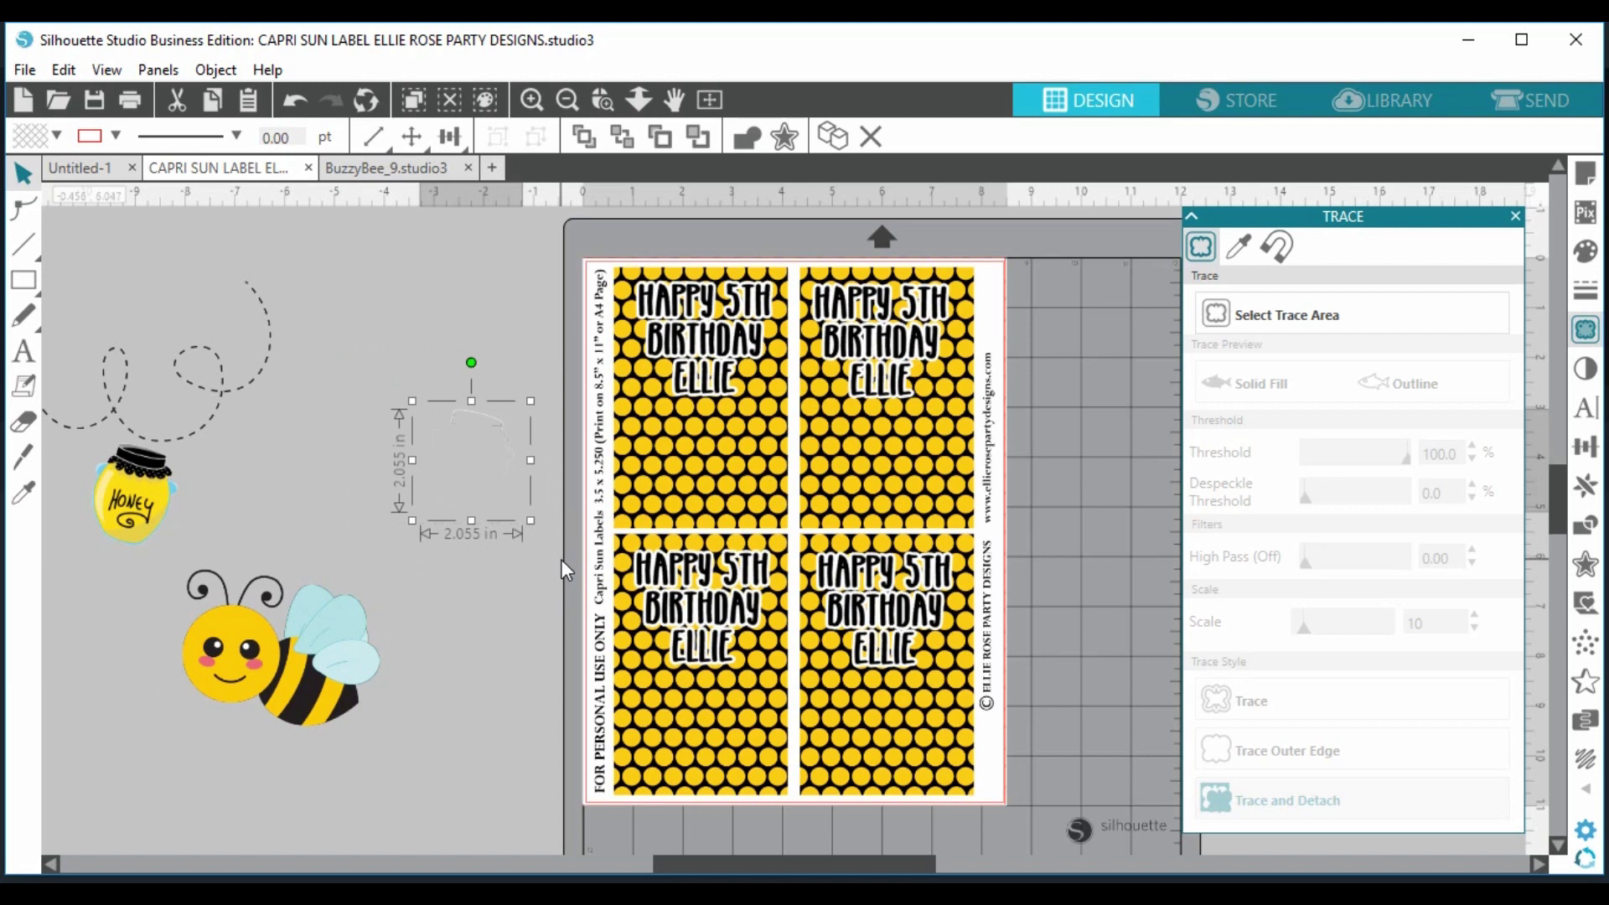
key("Delete")
left_click_drag(147, 505, 464, 429)
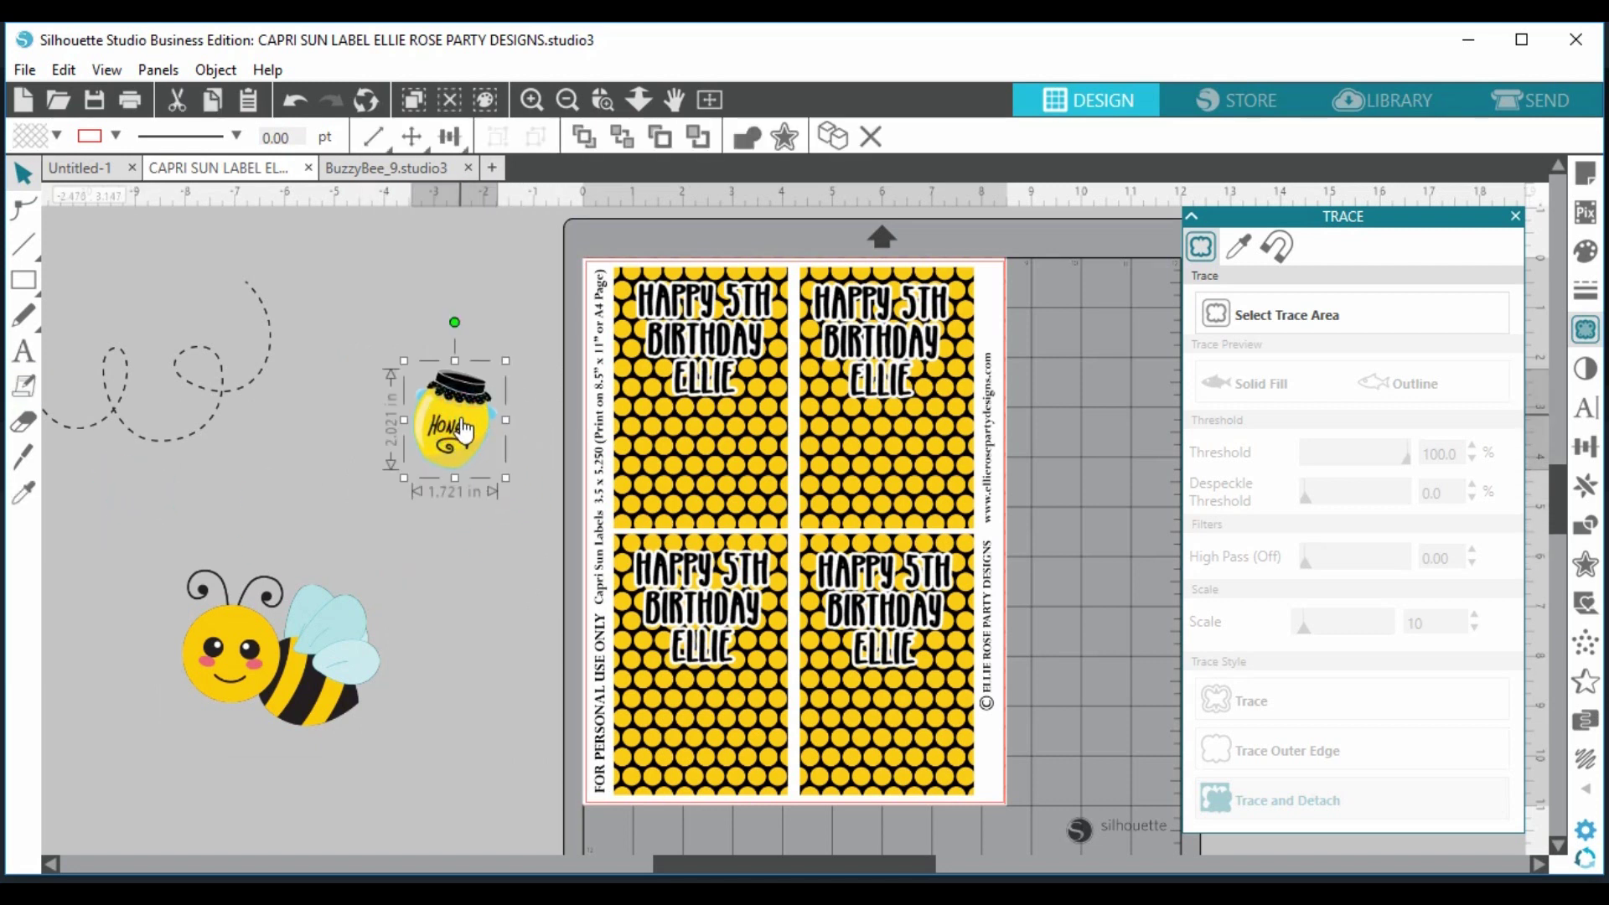
- Create a 0.080 in rounded-corner offset around the detached honey jar
left_click(785, 137)
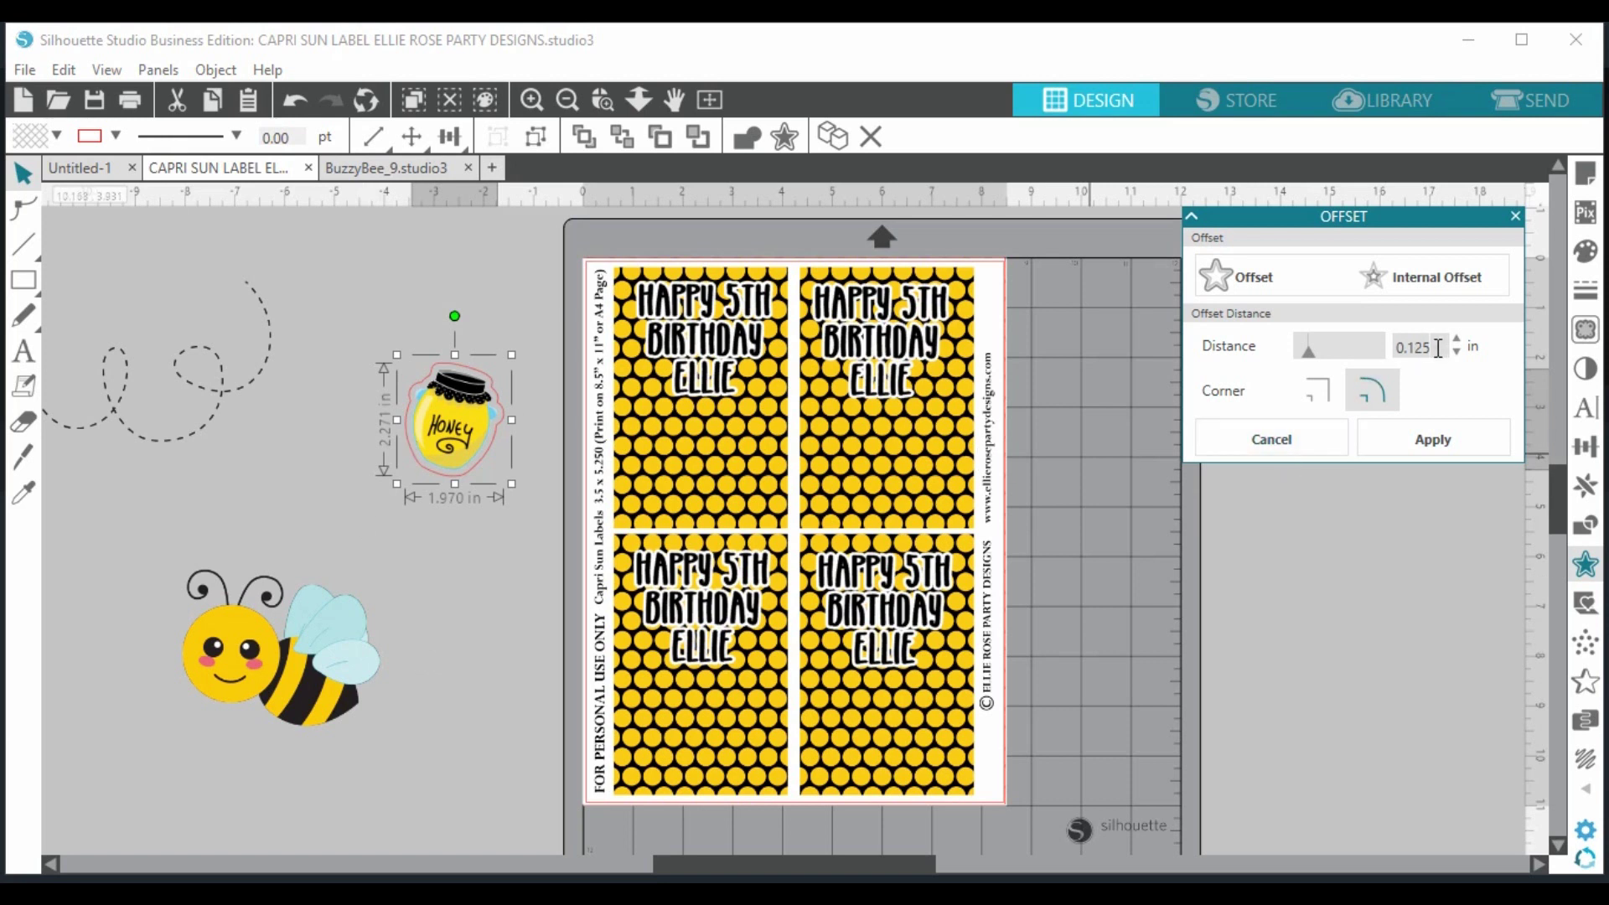
left_click_drag(1438, 349, 1386, 360)
type("0.080")
key("Return")
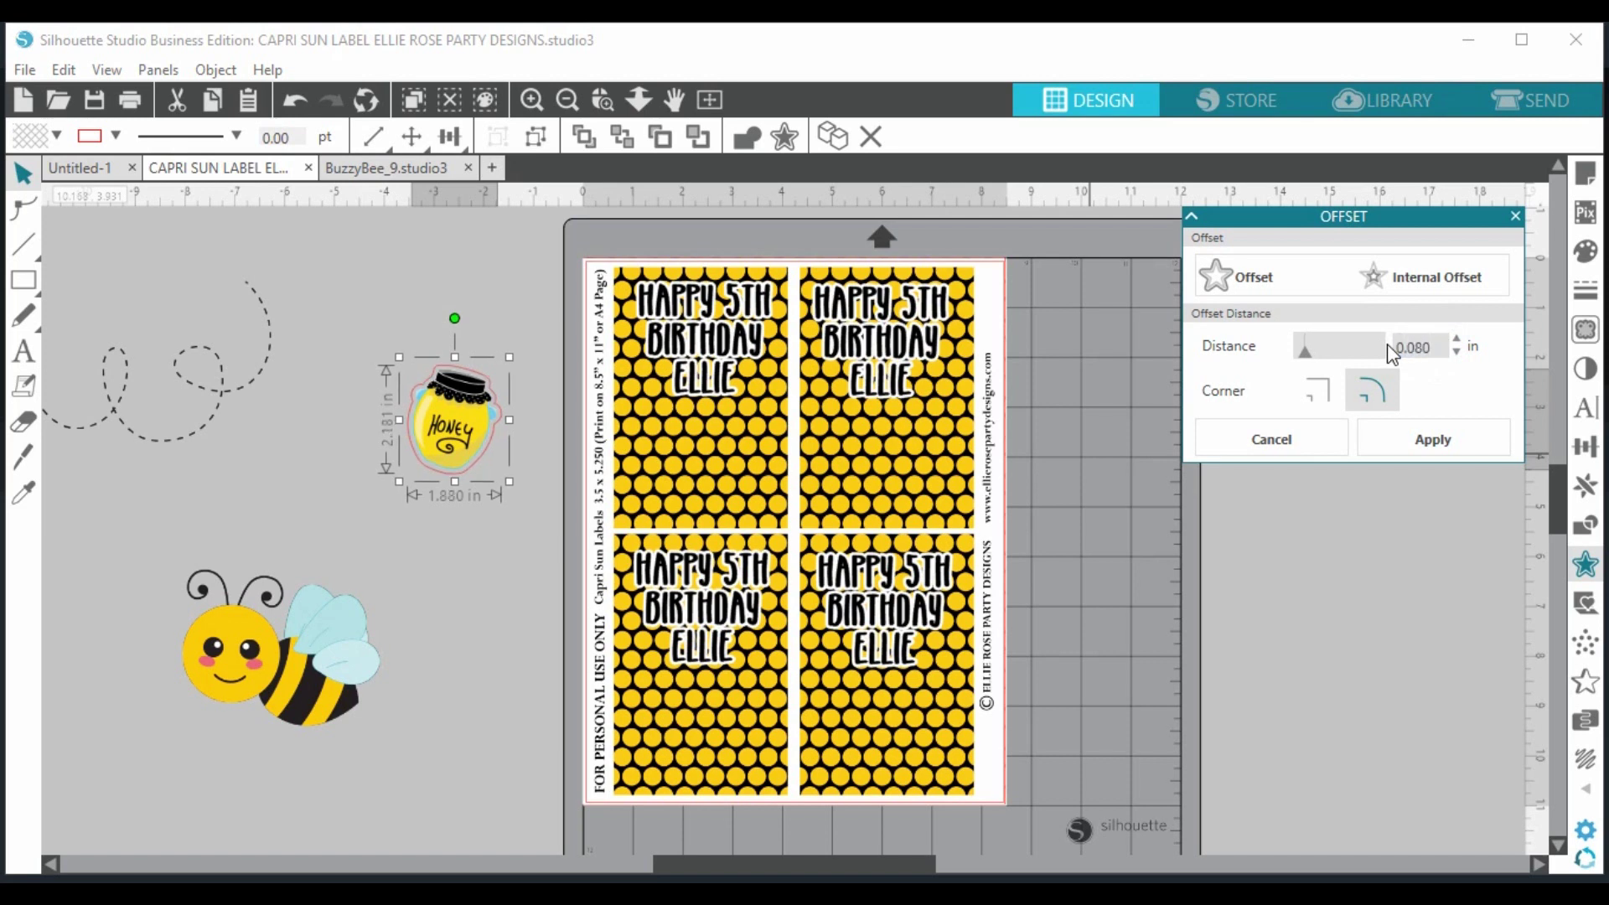
- Give the honey jar's offset outline a white fill and a white line colour
left_click(1586, 251)
left_click(1207, 308)
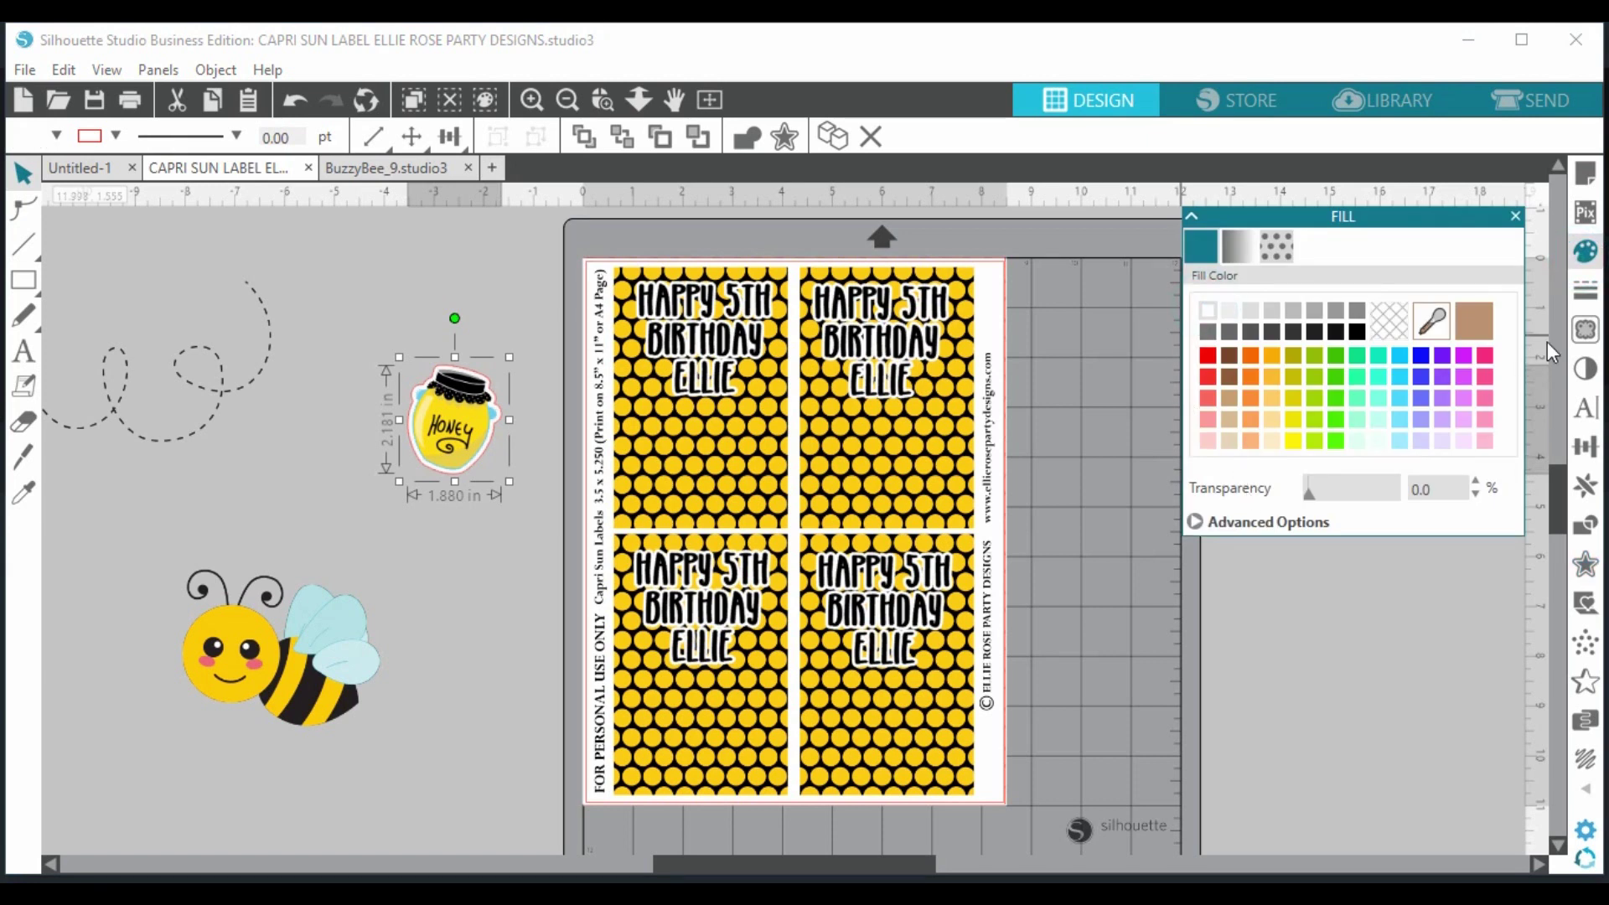
left_click(1585, 289)
left_click(1239, 246)
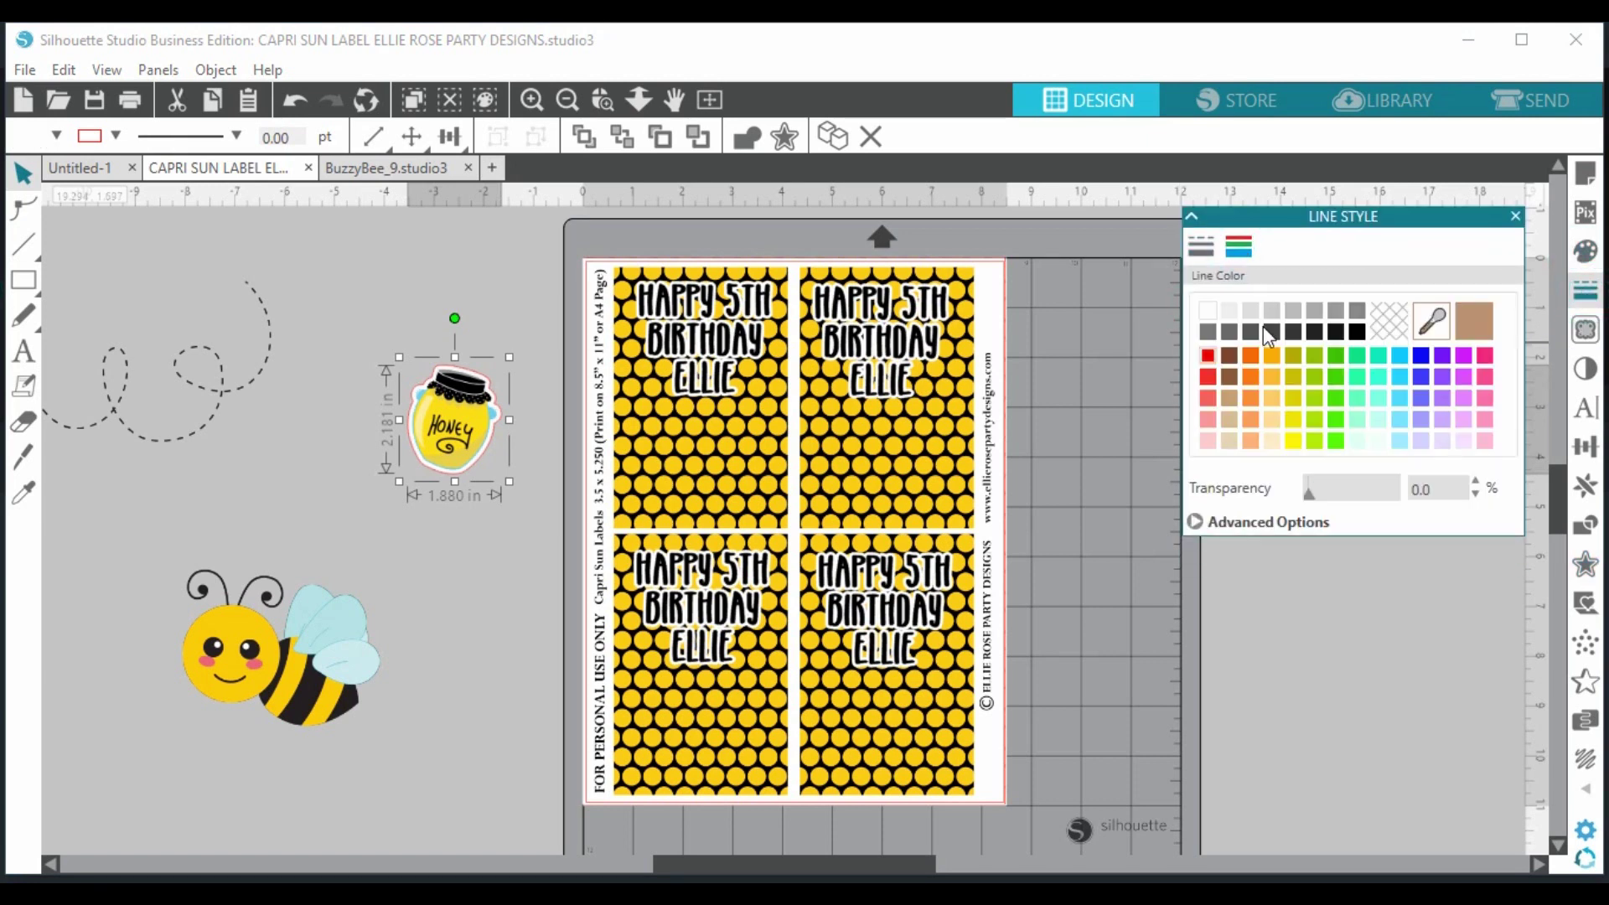
left_click(1207, 310)
left_click(495, 253)
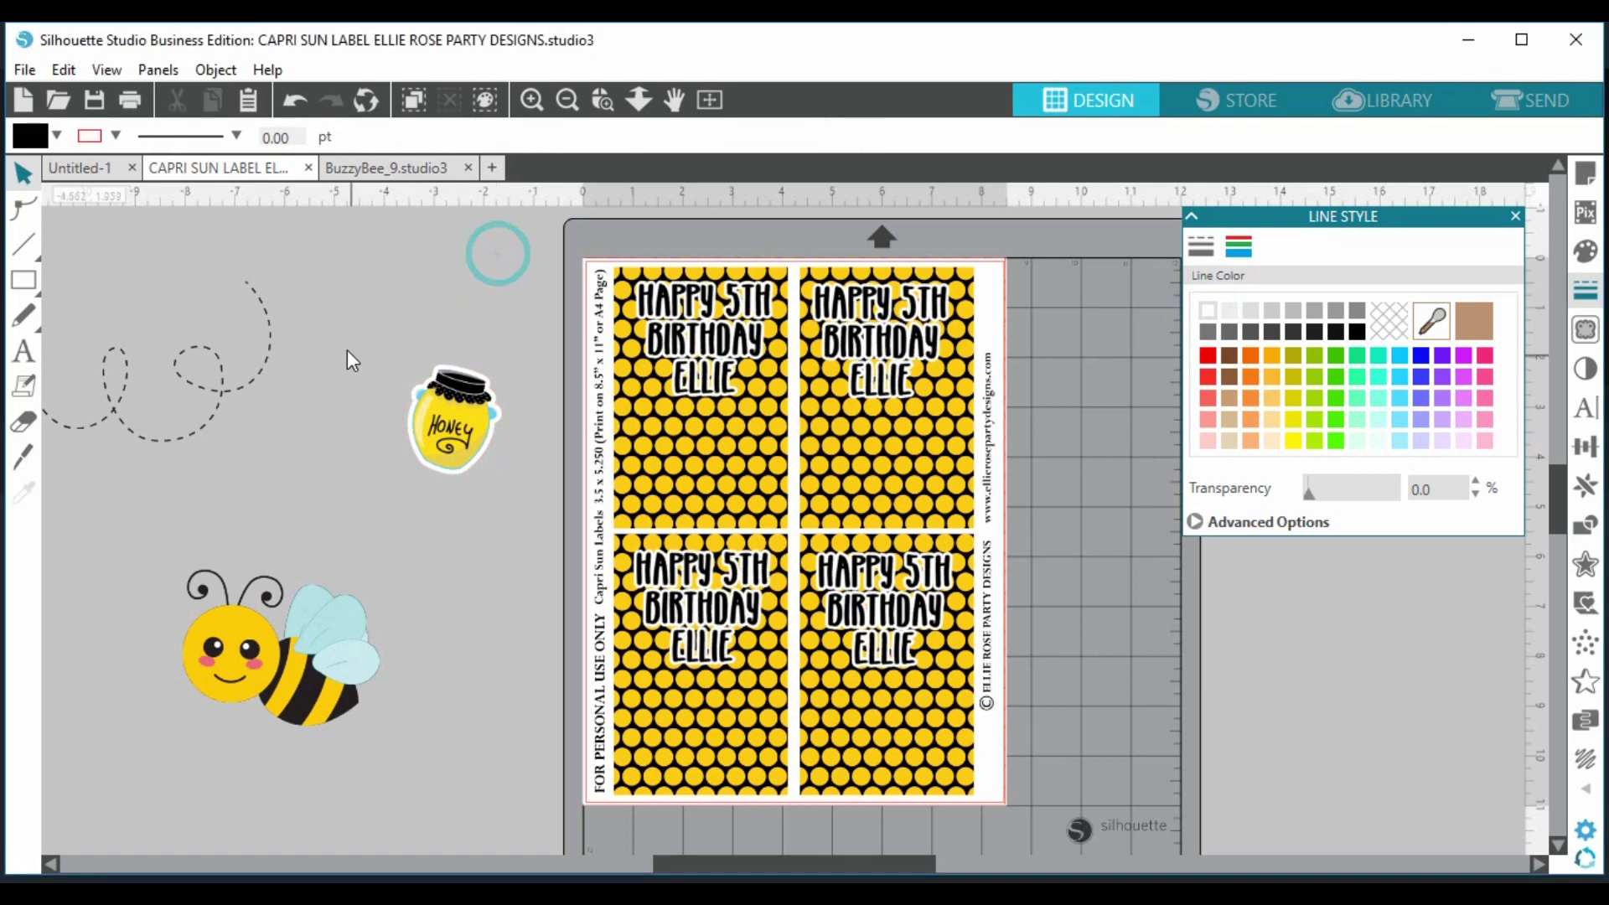
- Group the honey jar with its white outline and place it beneath the upper-left label's text
left_click_drag(348, 319, 534, 487)
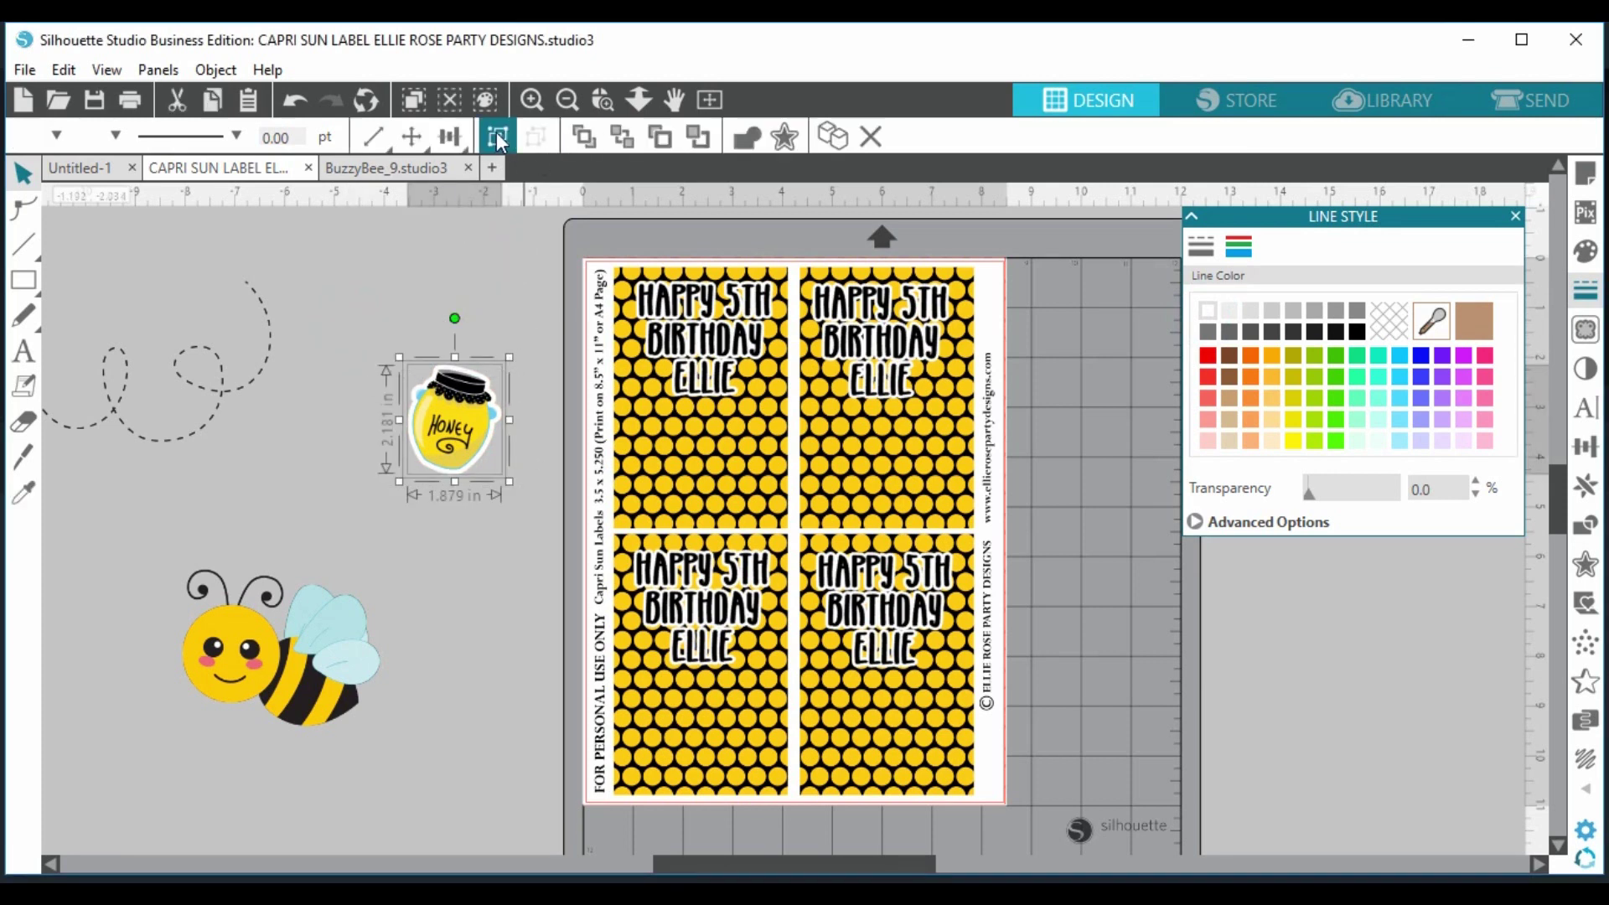
left_click(498, 136)
left_click_drag(459, 434, 711, 476)
left_click(514, 453)
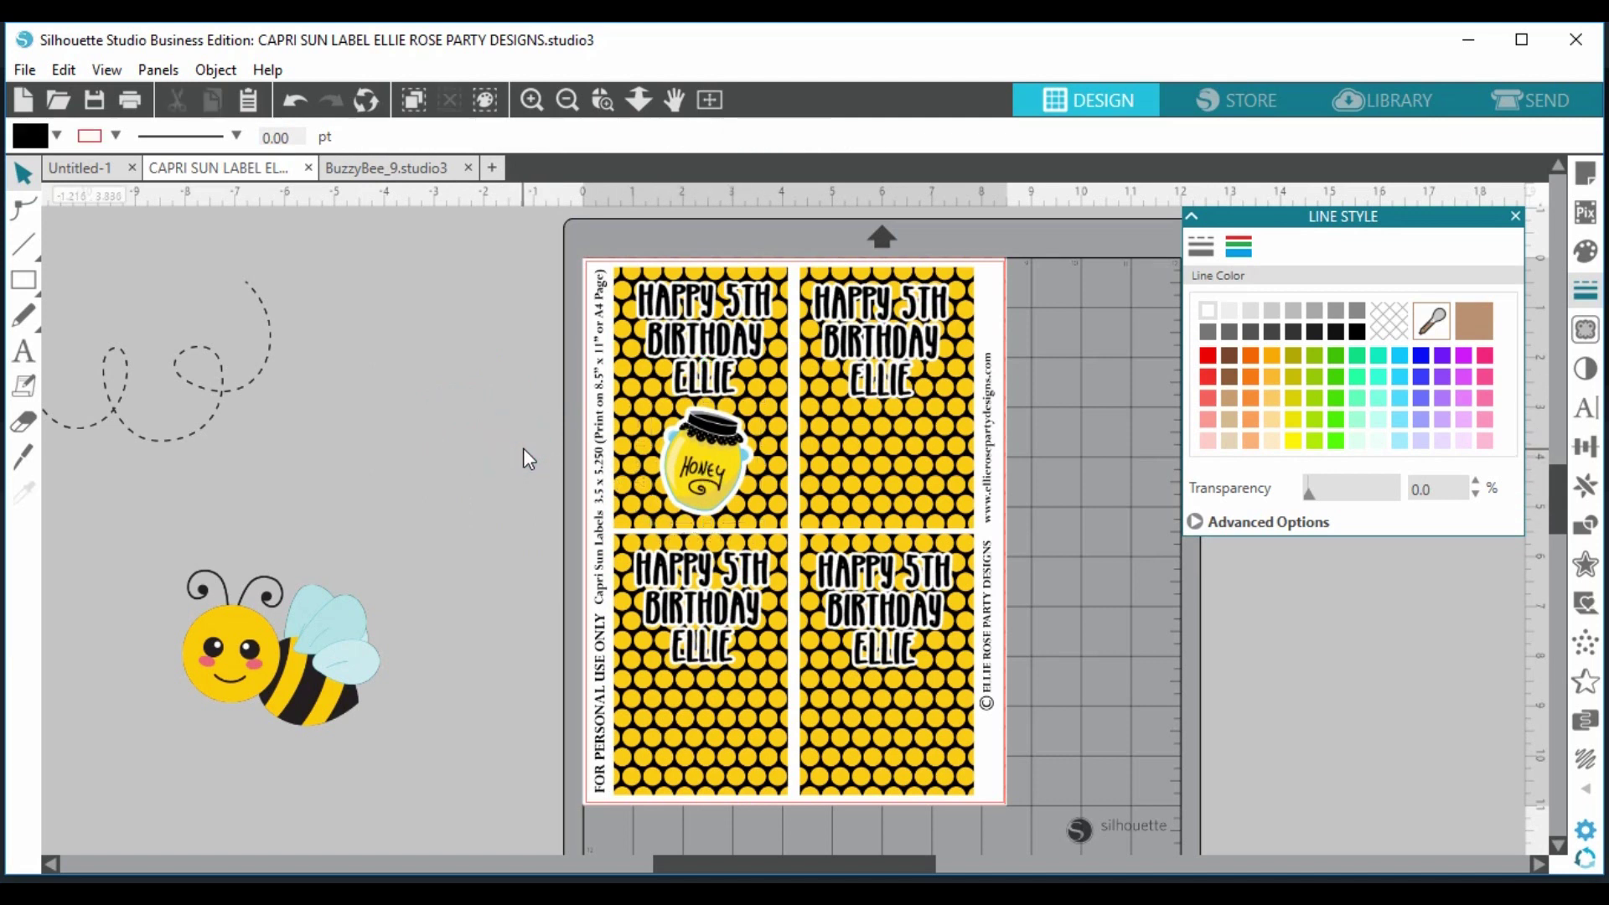
- Draw a rectangle about 8.08 by 2.52 in across the lower part of the two bottom labels
mouse_move(34, 289)
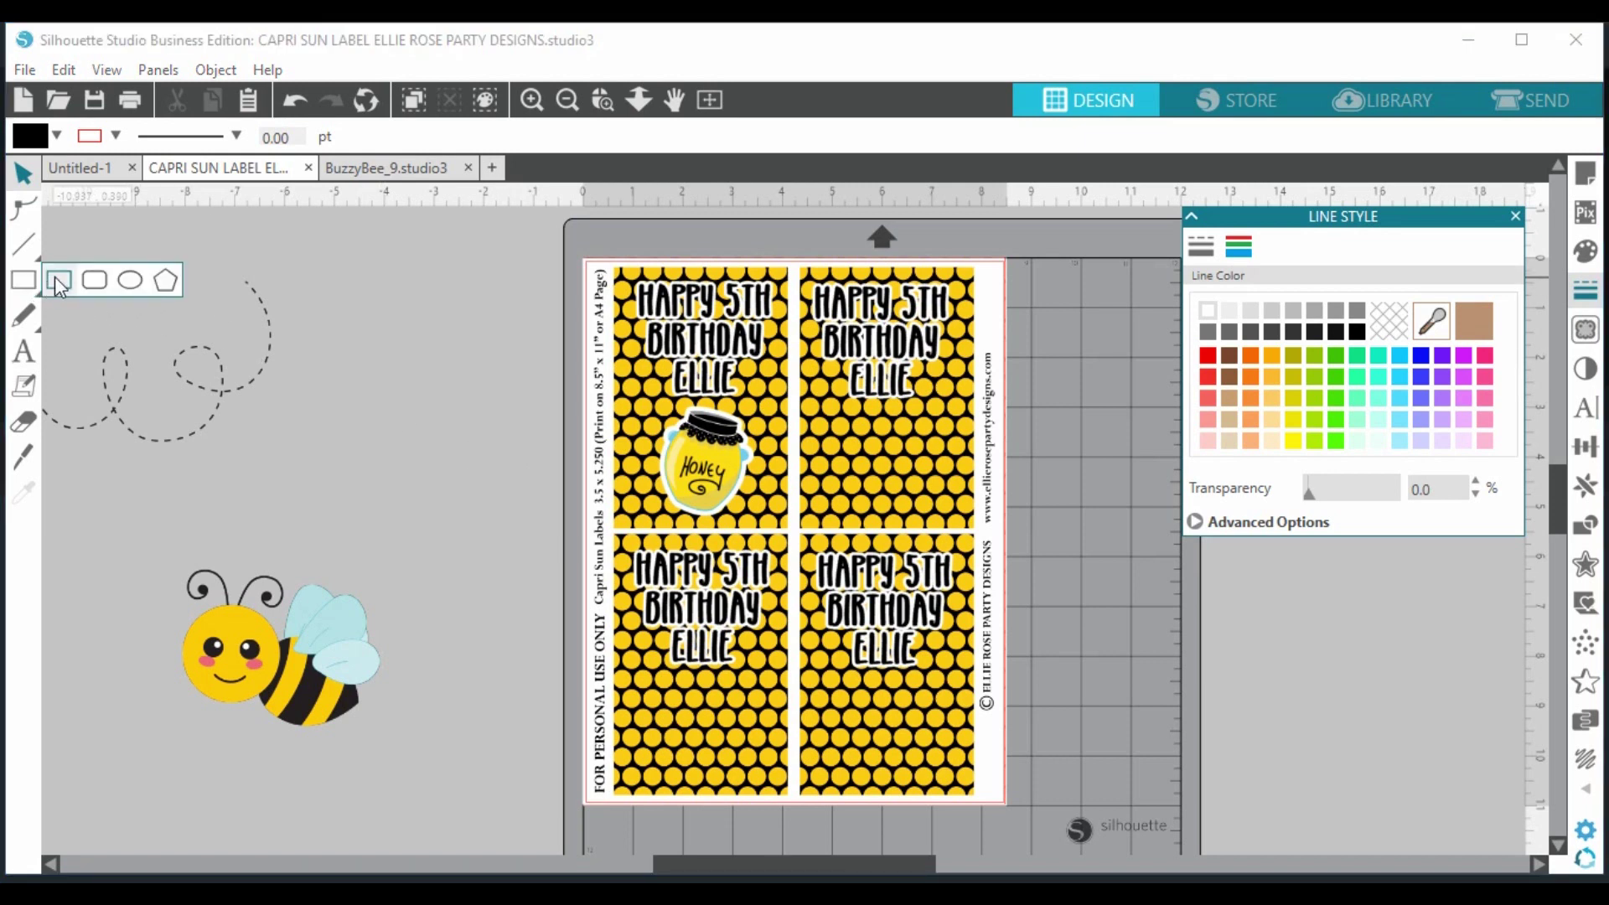
left_click(58, 283)
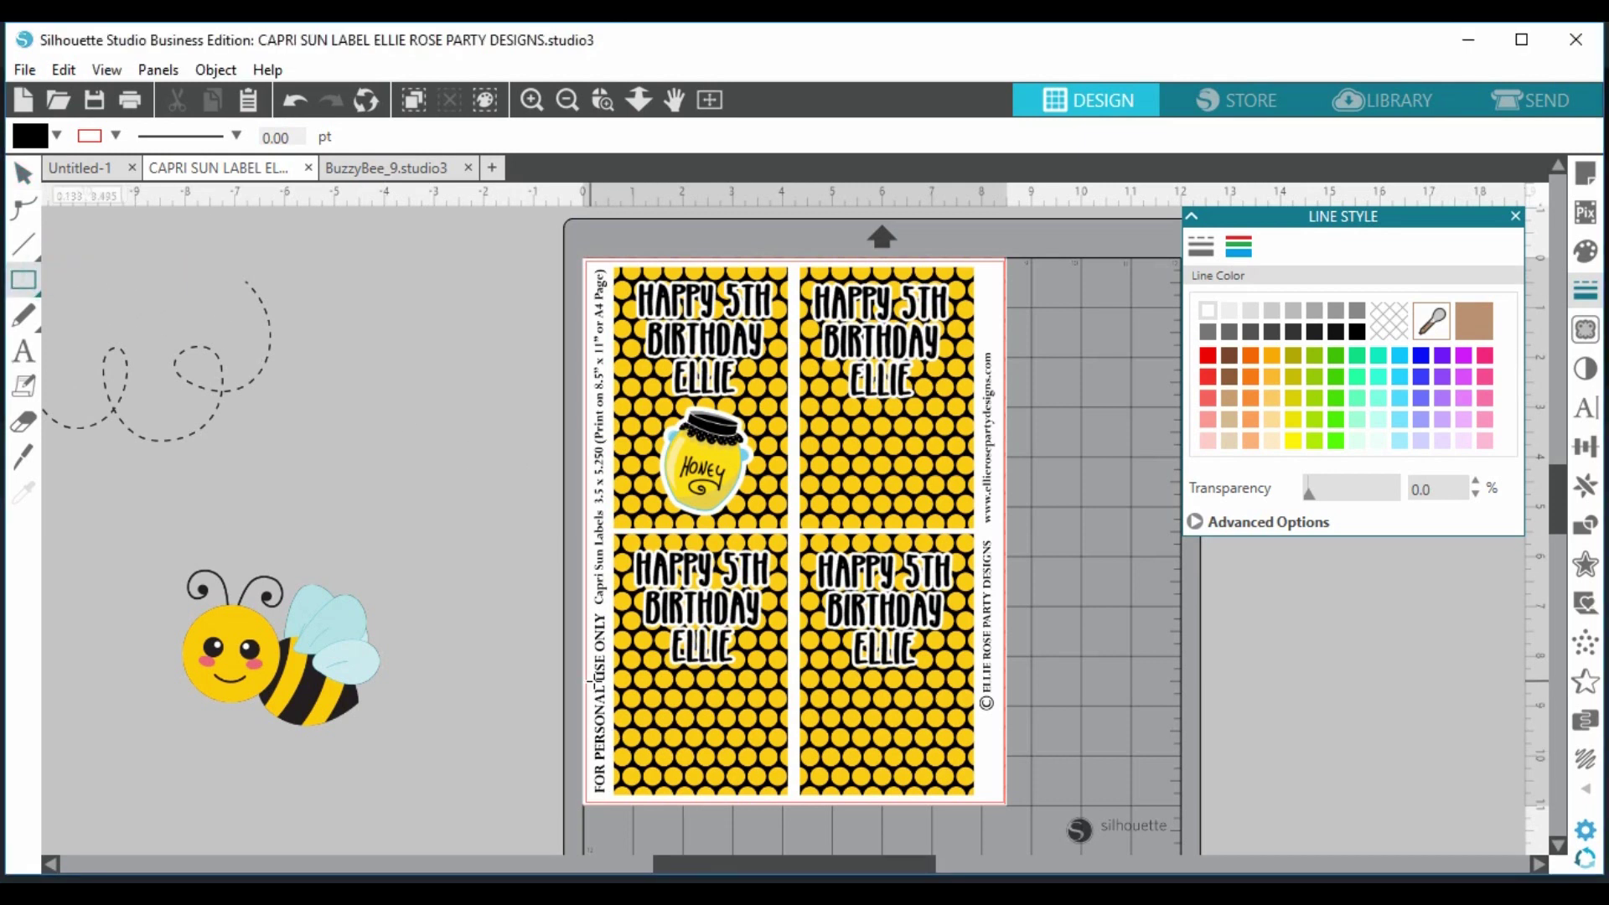
left_click_drag(594, 672, 996, 799)
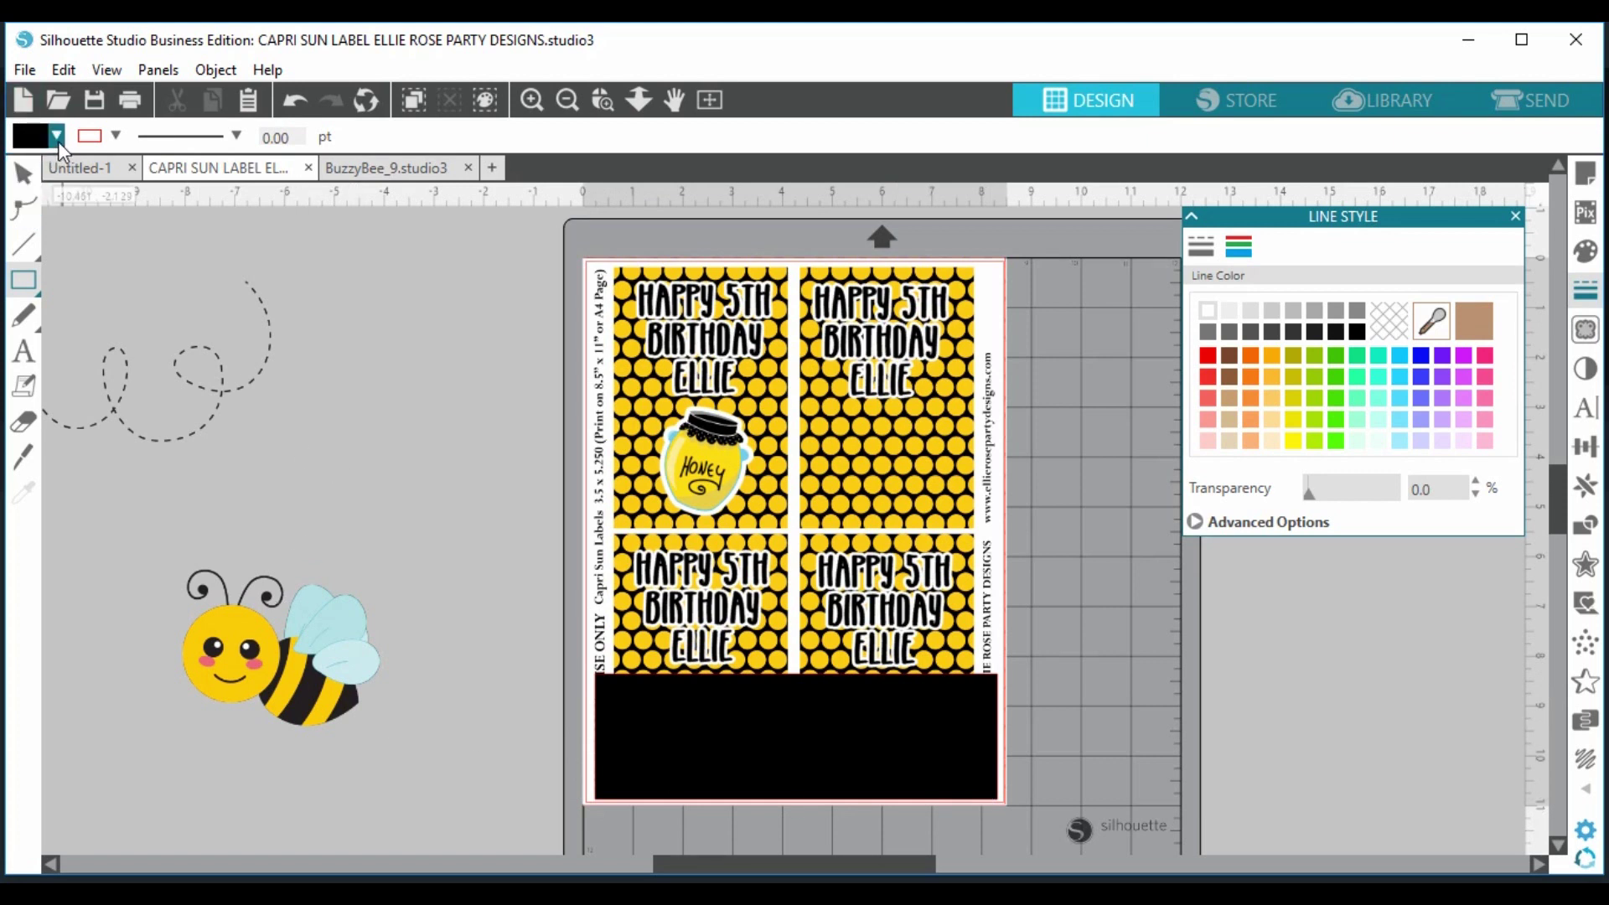
left_click(24, 173)
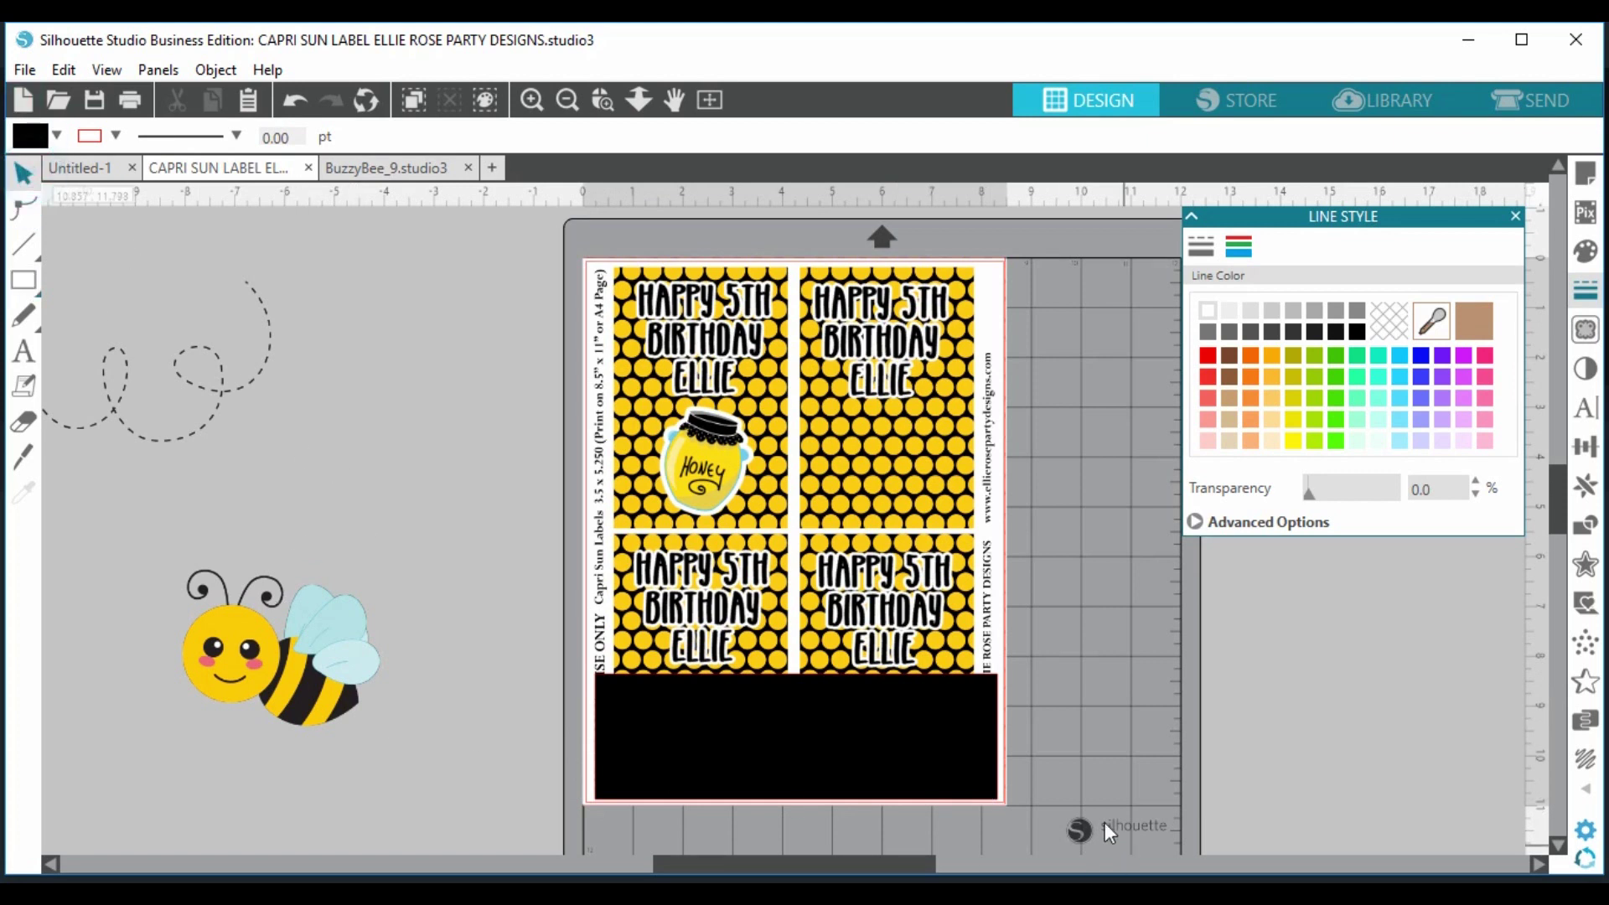
- Sample the light blue of the bee's wings as the rectangle's line colour and apply the same blue as its fill
left_click(920, 759)
left_click(1432, 320)
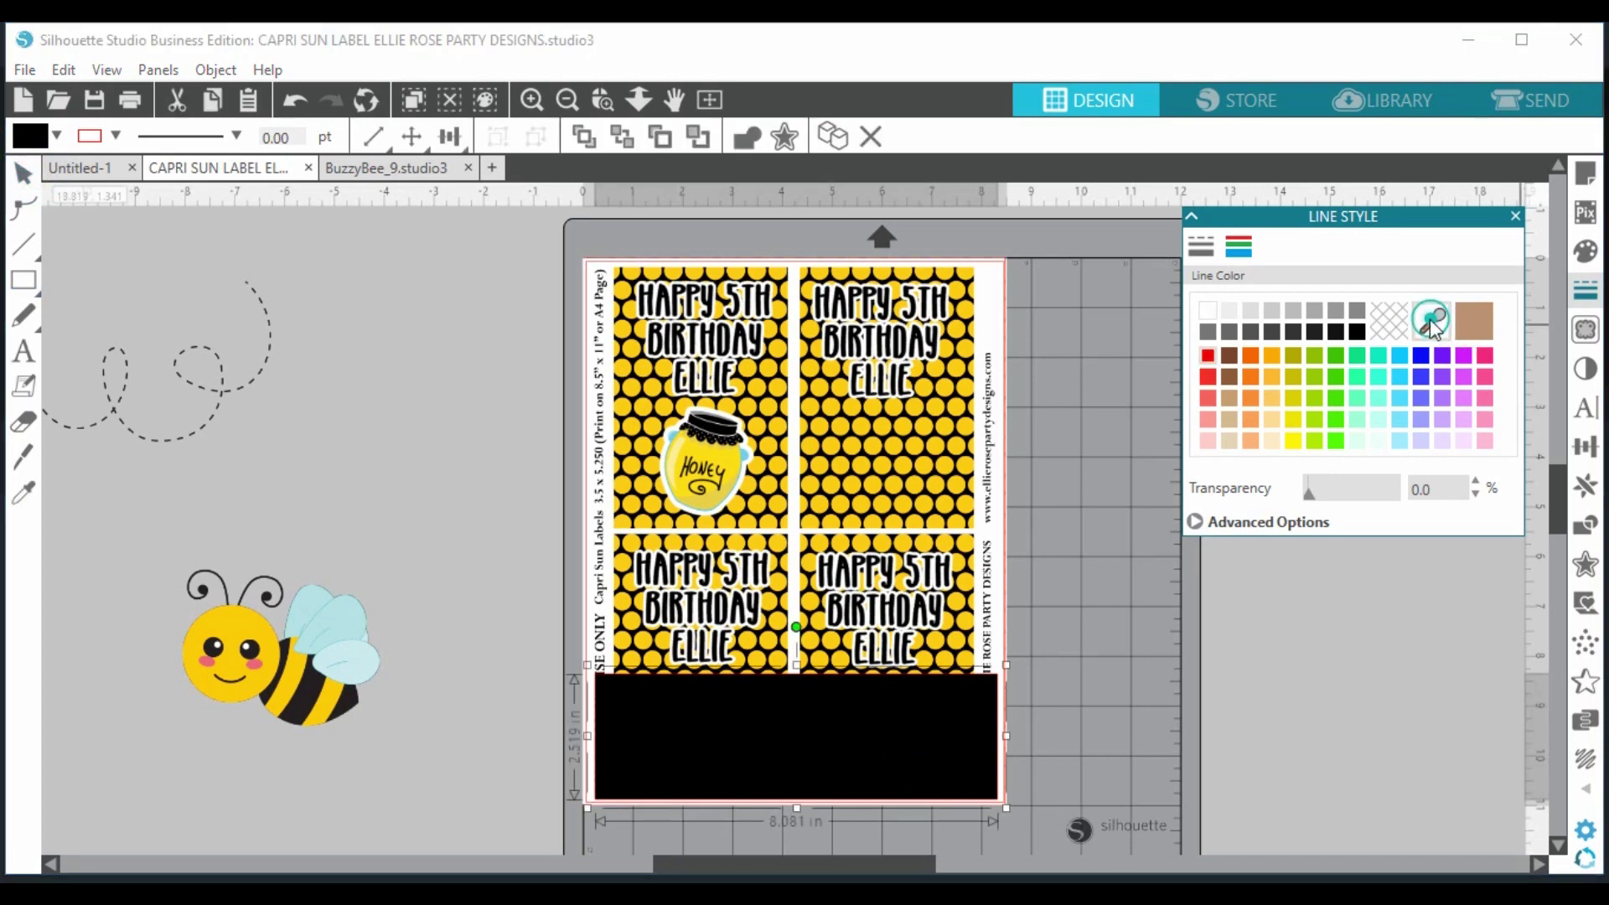
left_click(306, 644)
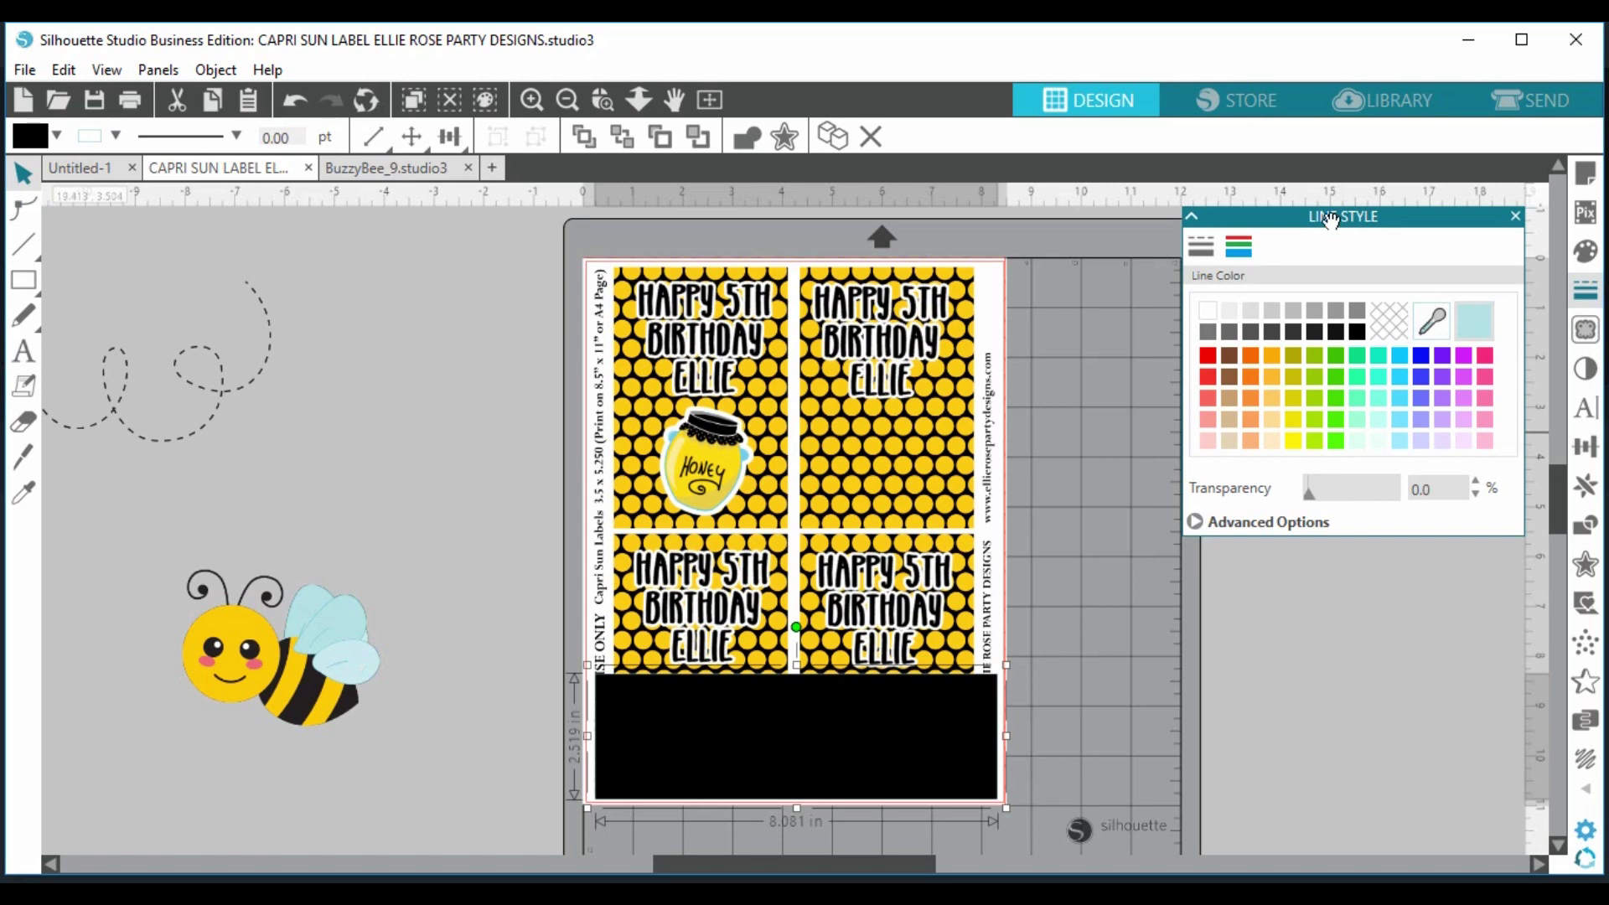
left_click(1585, 250)
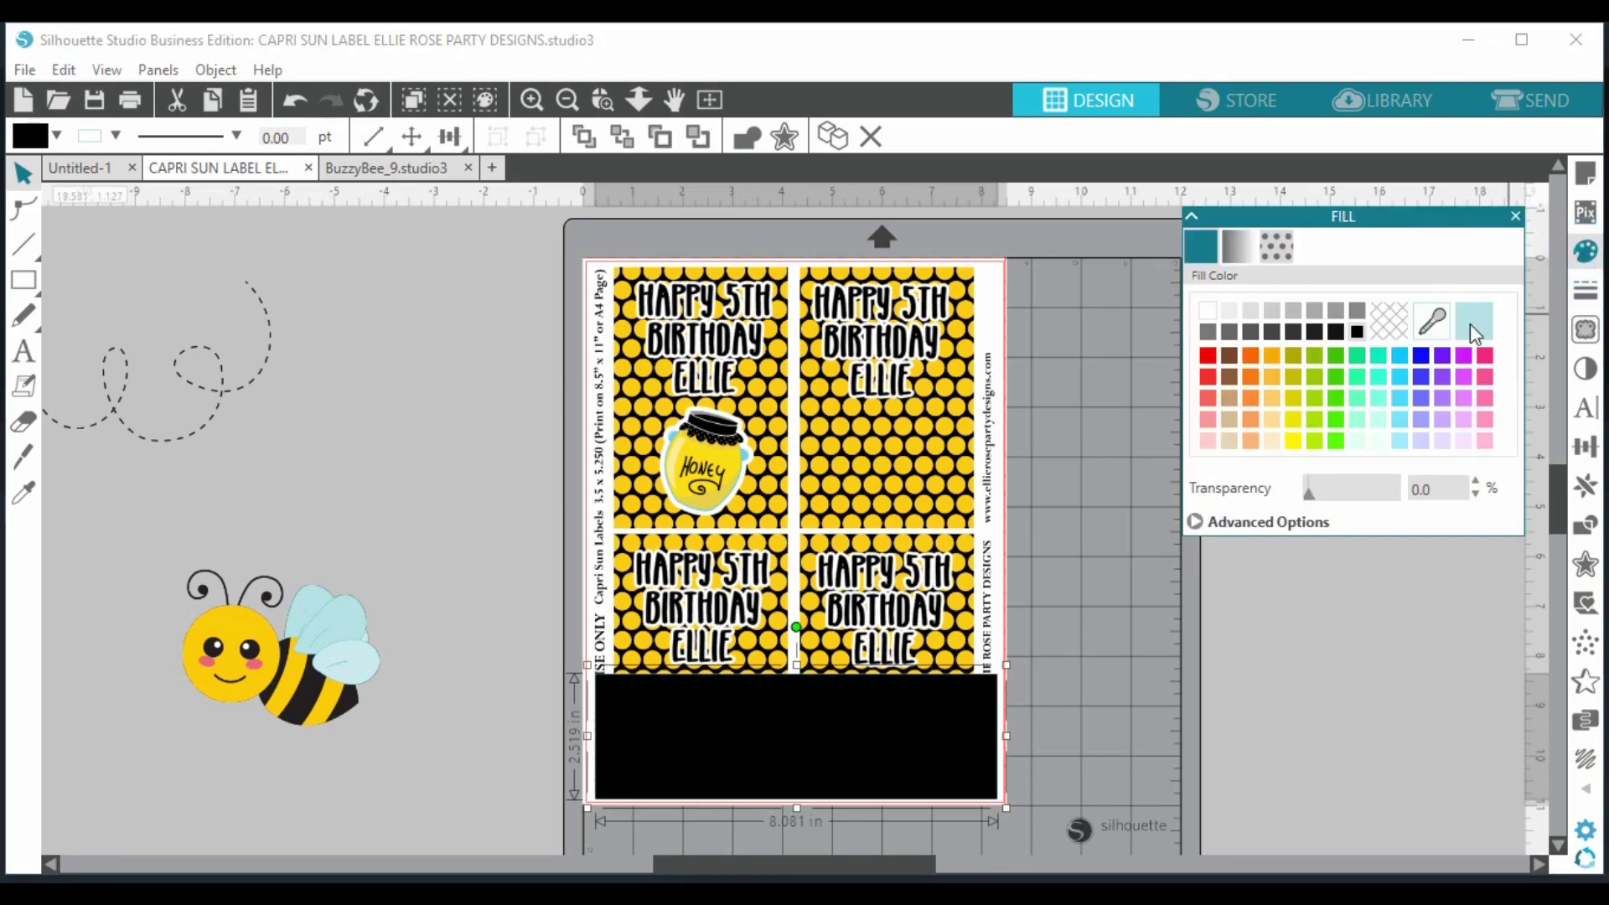
left_click(1472, 322)
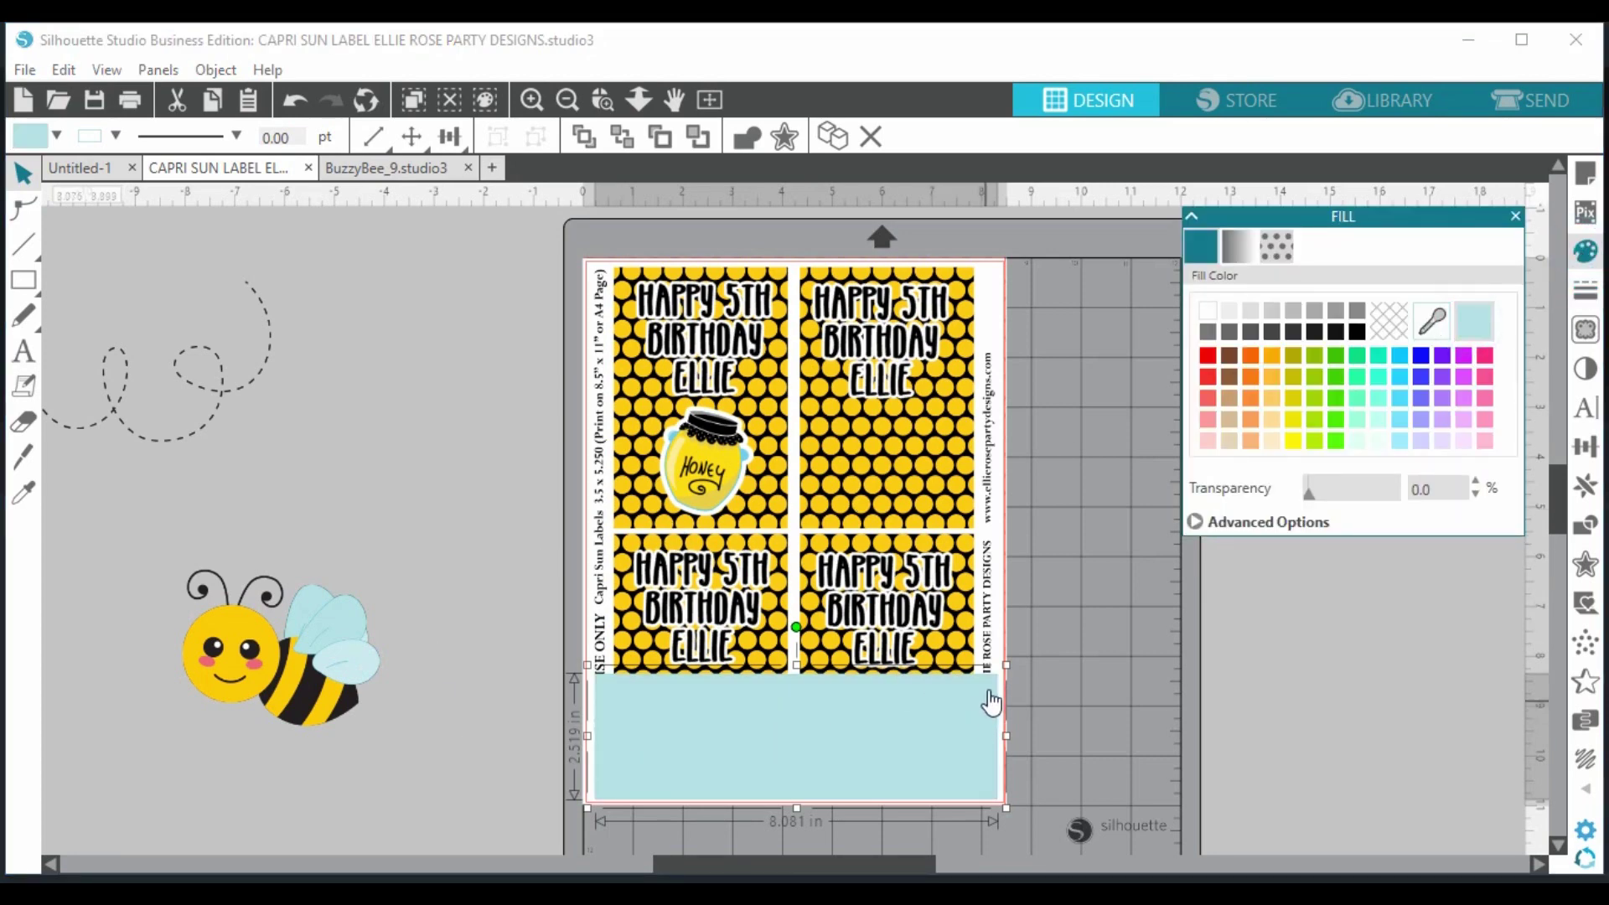
- Send the light-blue rectangle backward behind the label template and move the honey jar onto the lower-left label's blue area
right_click(969, 737)
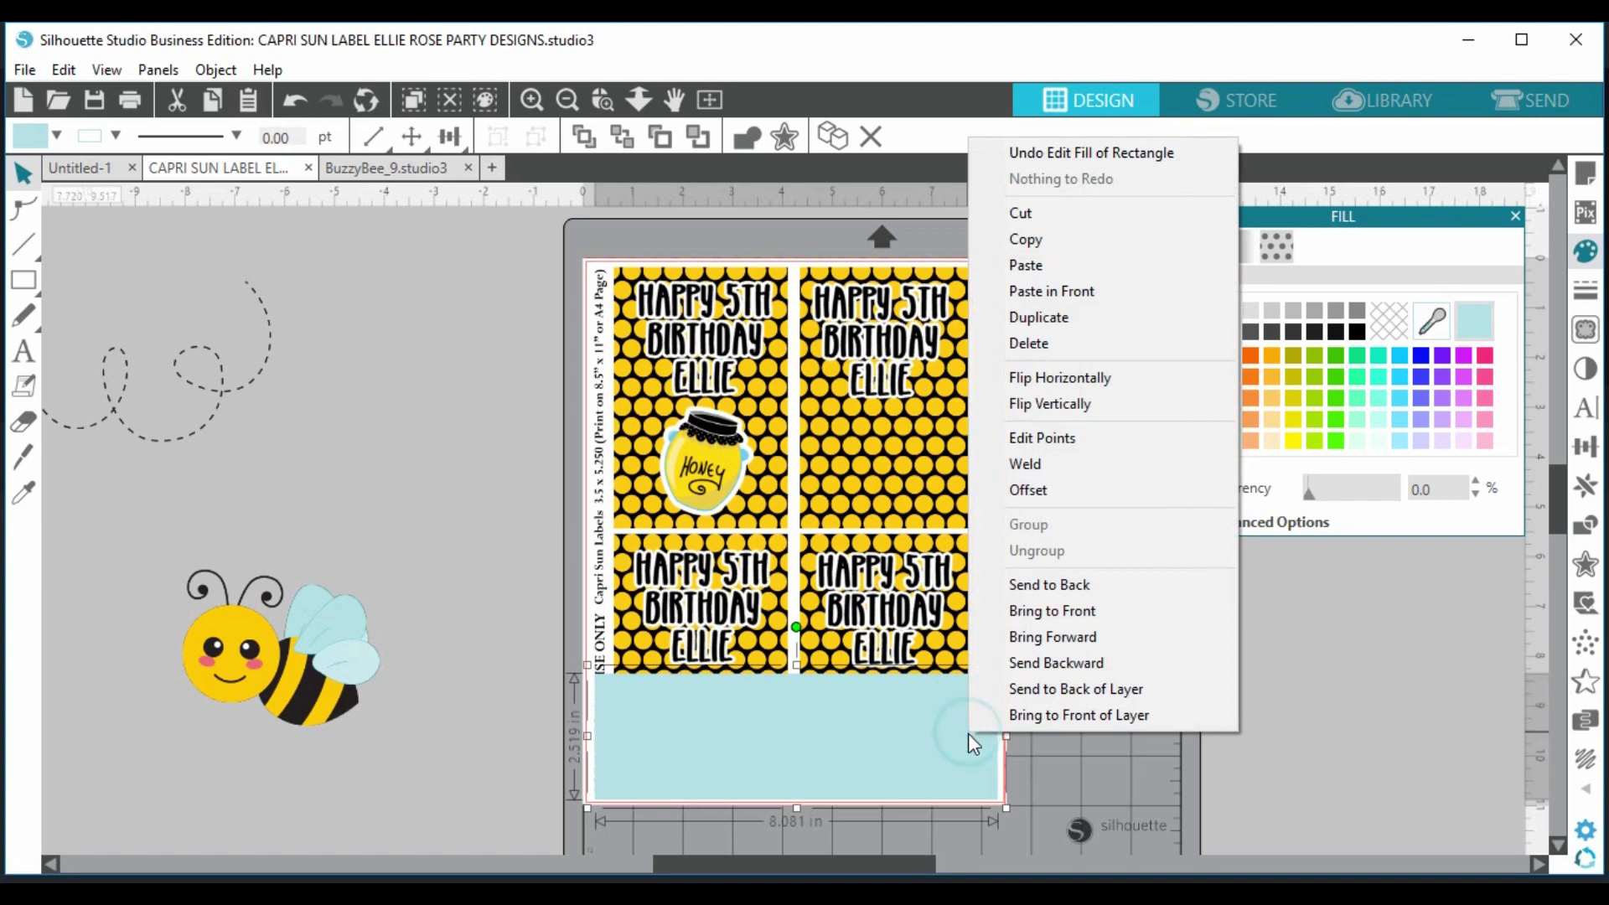
left_click(1056, 662)
left_click(421, 458)
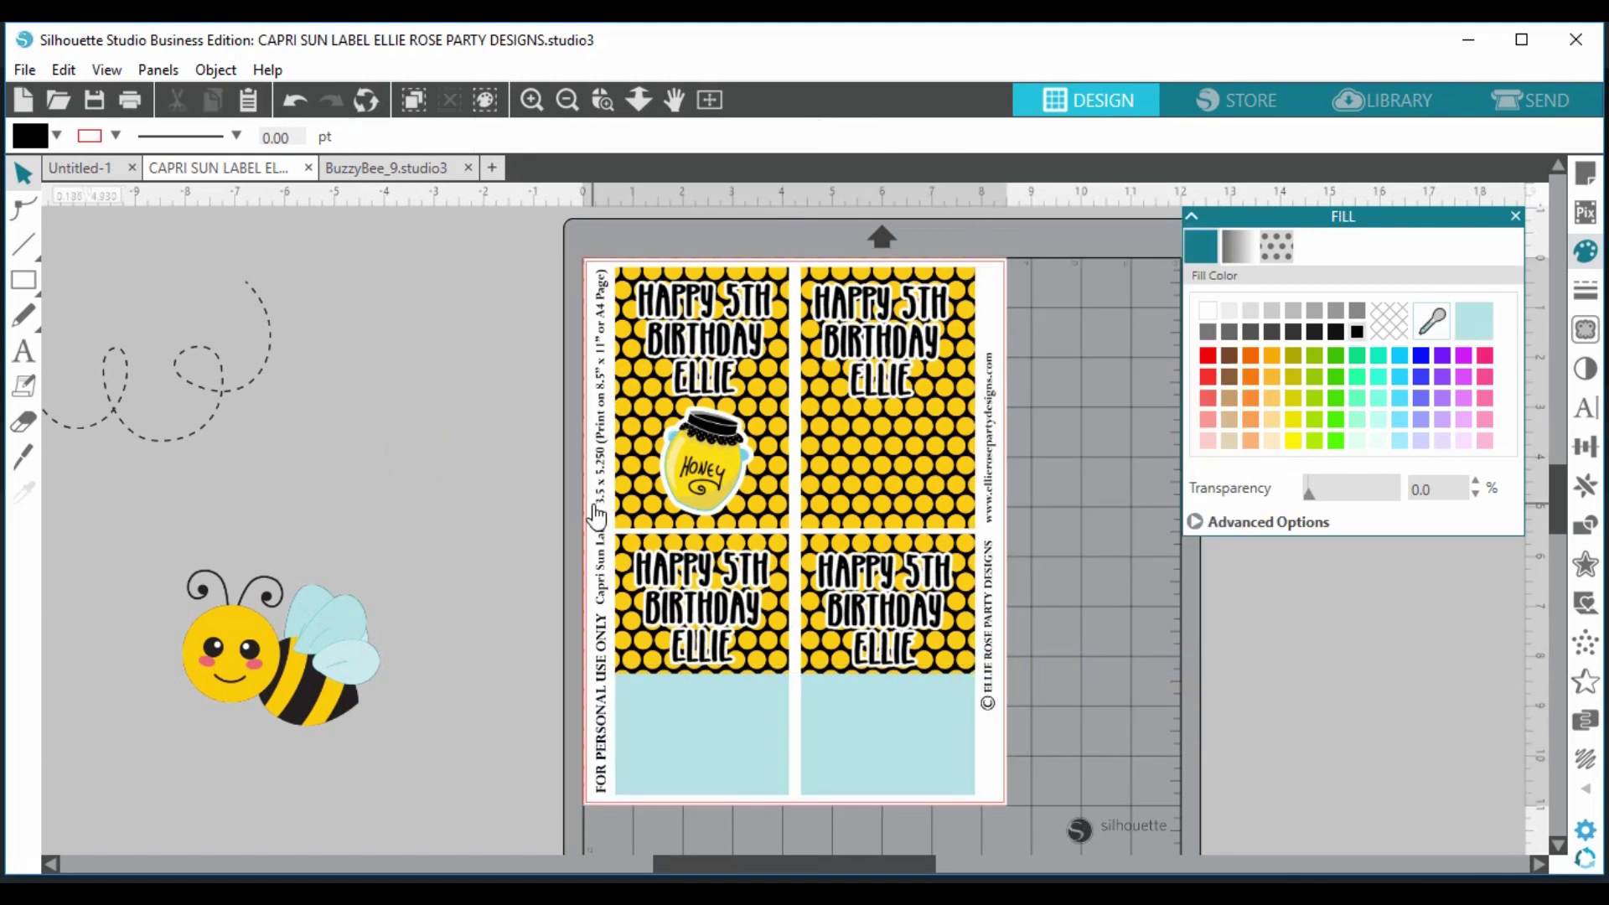
left_click(405, 381)
left_click_drag(726, 461, 701, 717)
- Shrink the bee, reduce the dashed flight trail to about 2.23 by 1.49 in, and place the trail beside the bee
left_click(234, 625)
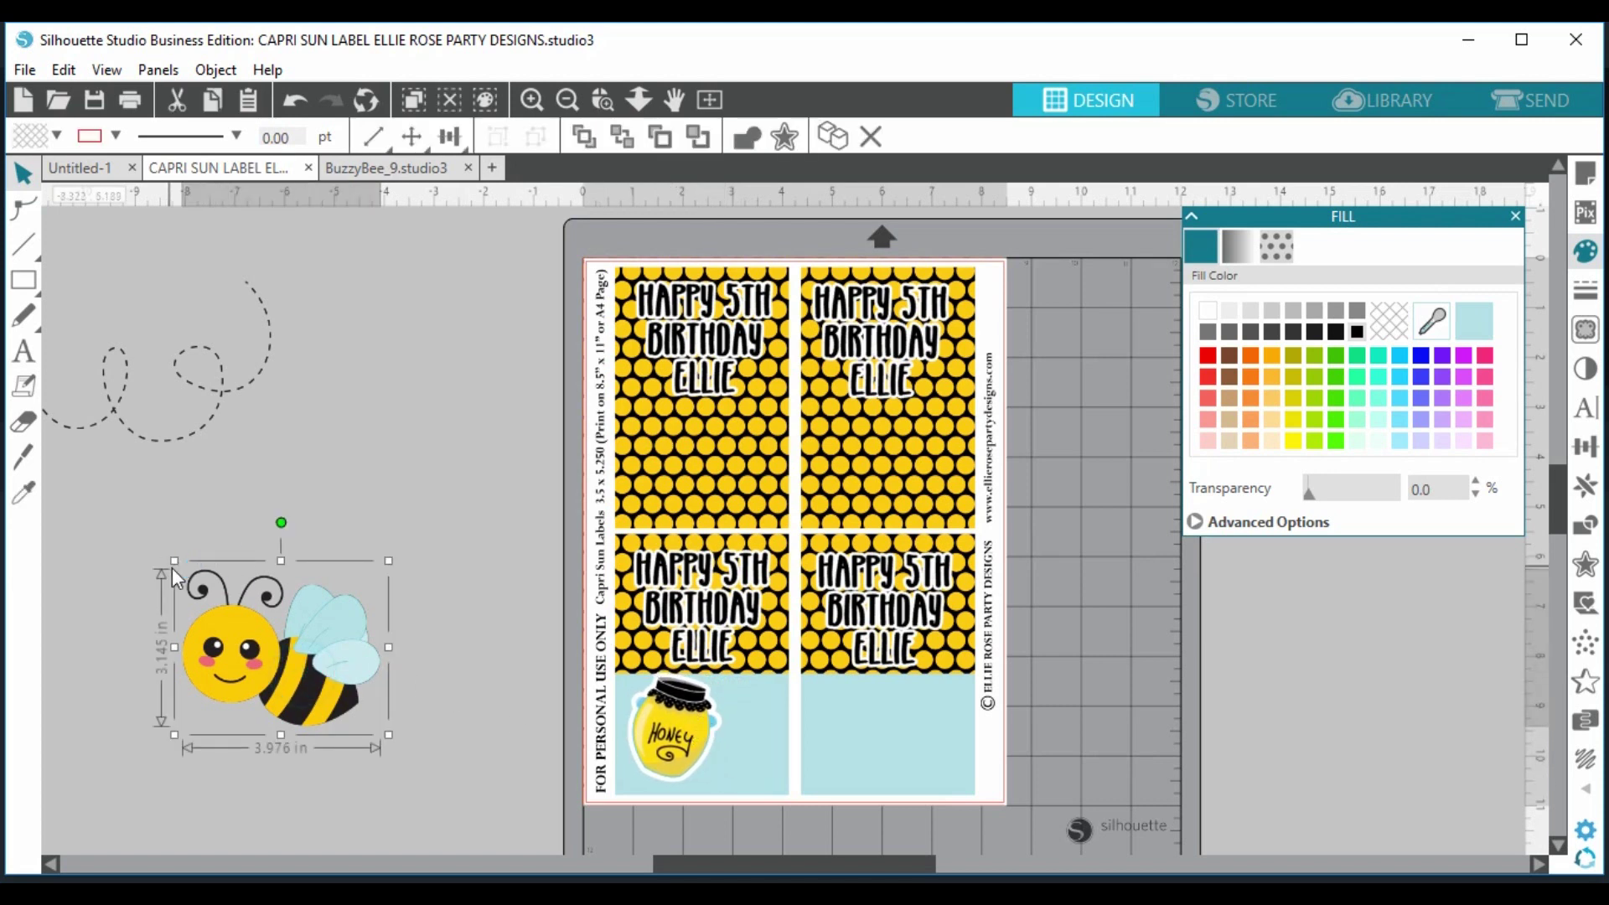
left_click_drag(172, 560, 251, 631)
left_click_drag(226, 420, 390, 471)
left_click_drag(451, 327, 318, 422)
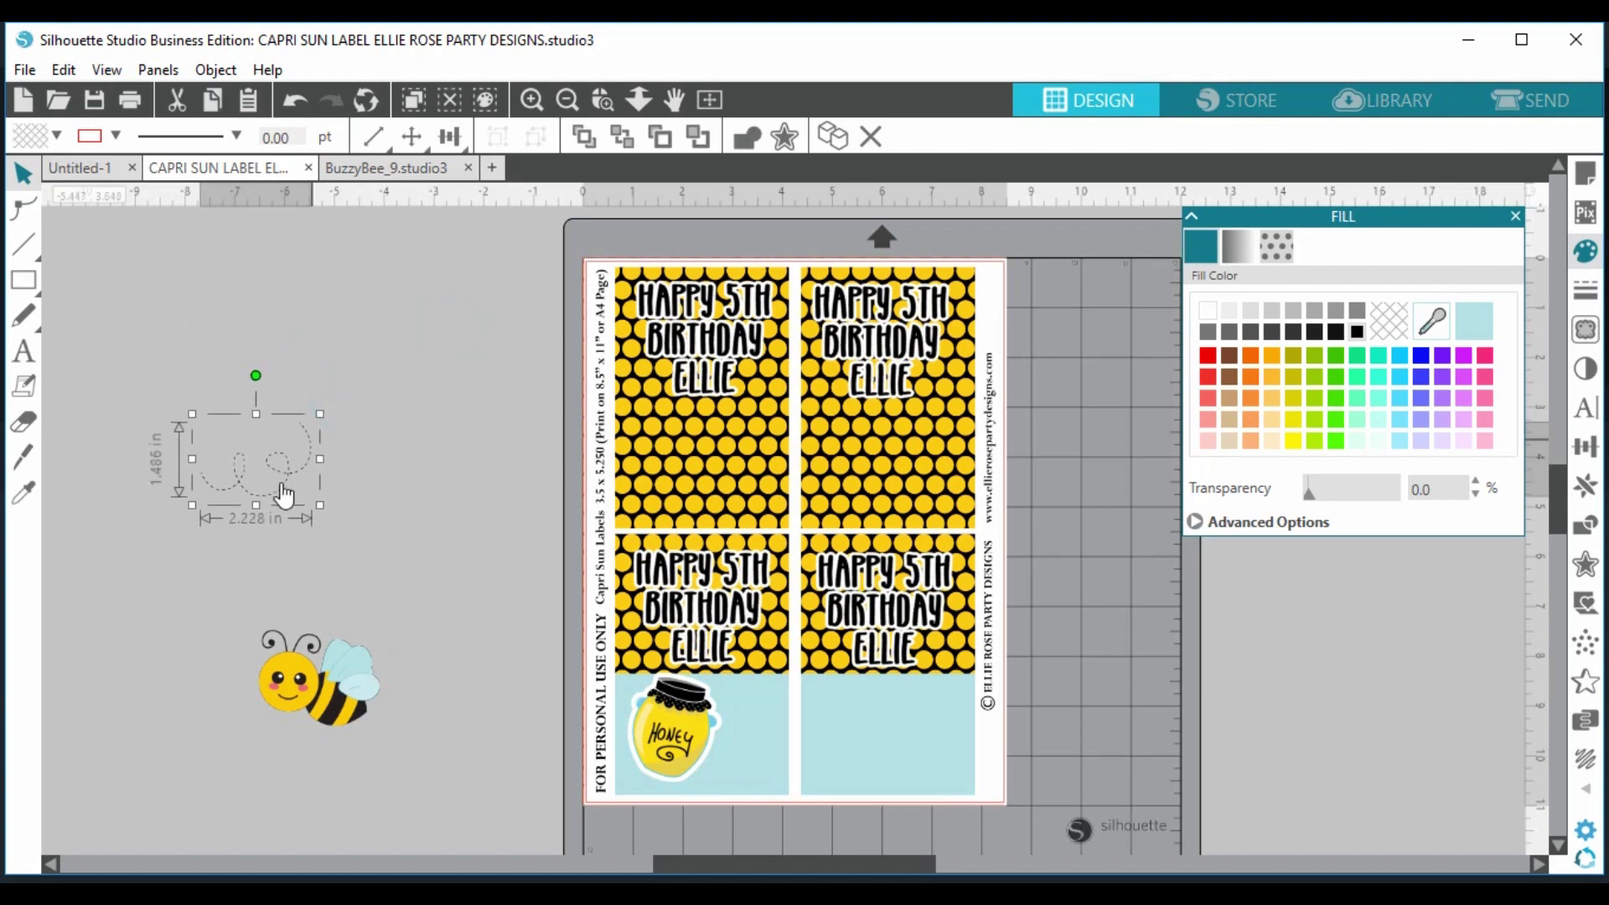
left_click_drag(180, 513, 493, 714)
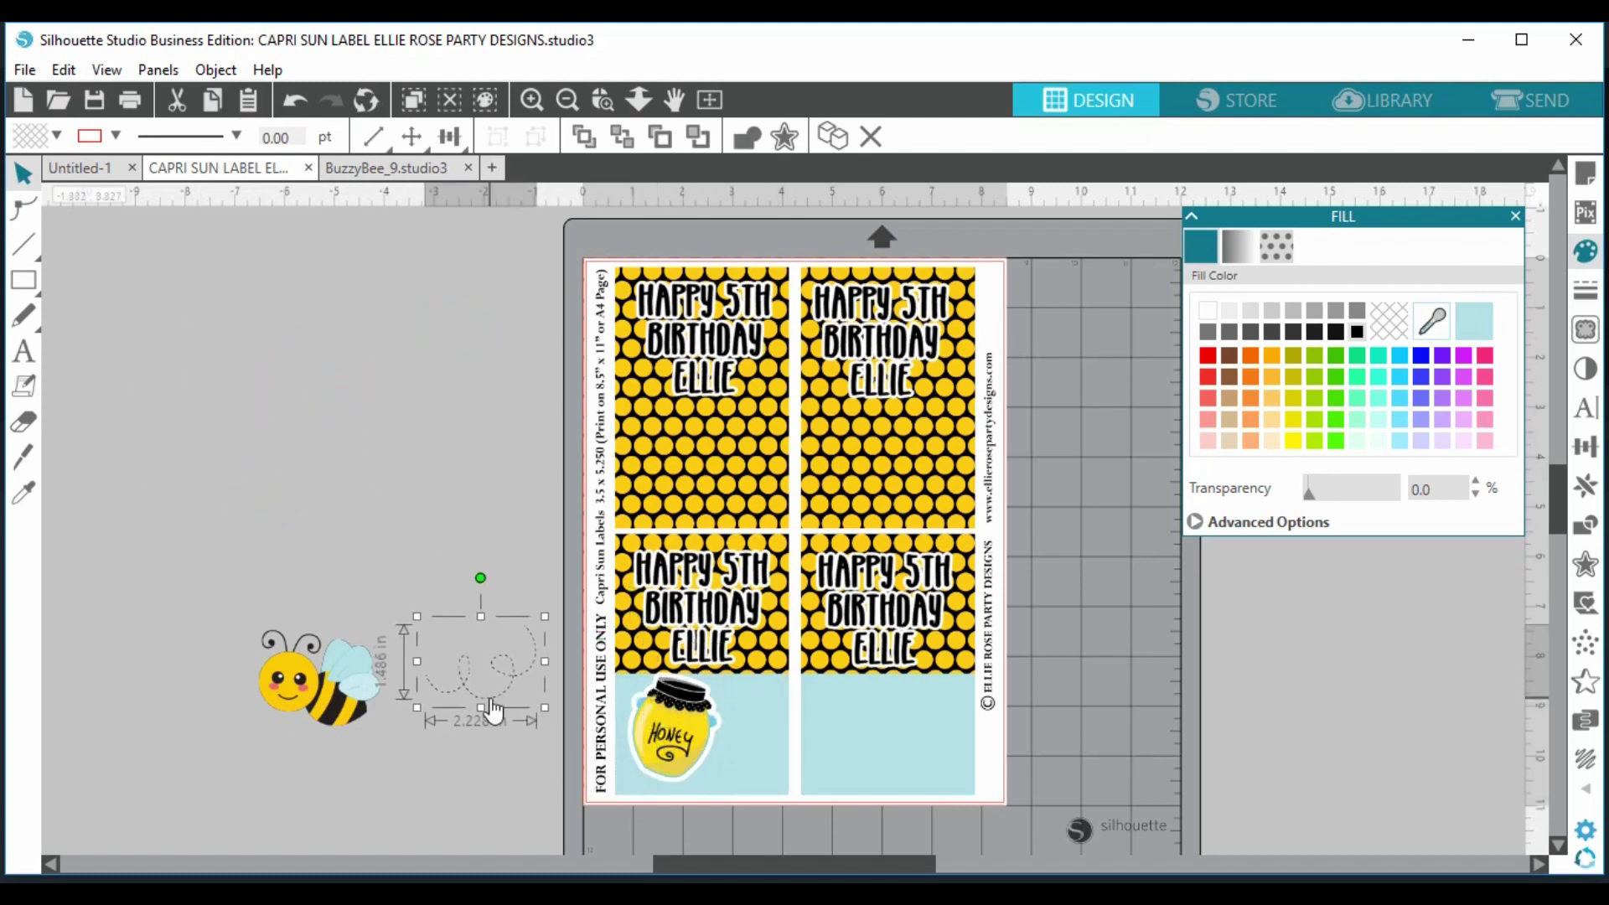
- Bring the flight trail to the front and fit it, tilted and shrunk to about 1.52 by 1.01 in, beside the lower-left label's honey jar
right_click(490, 696)
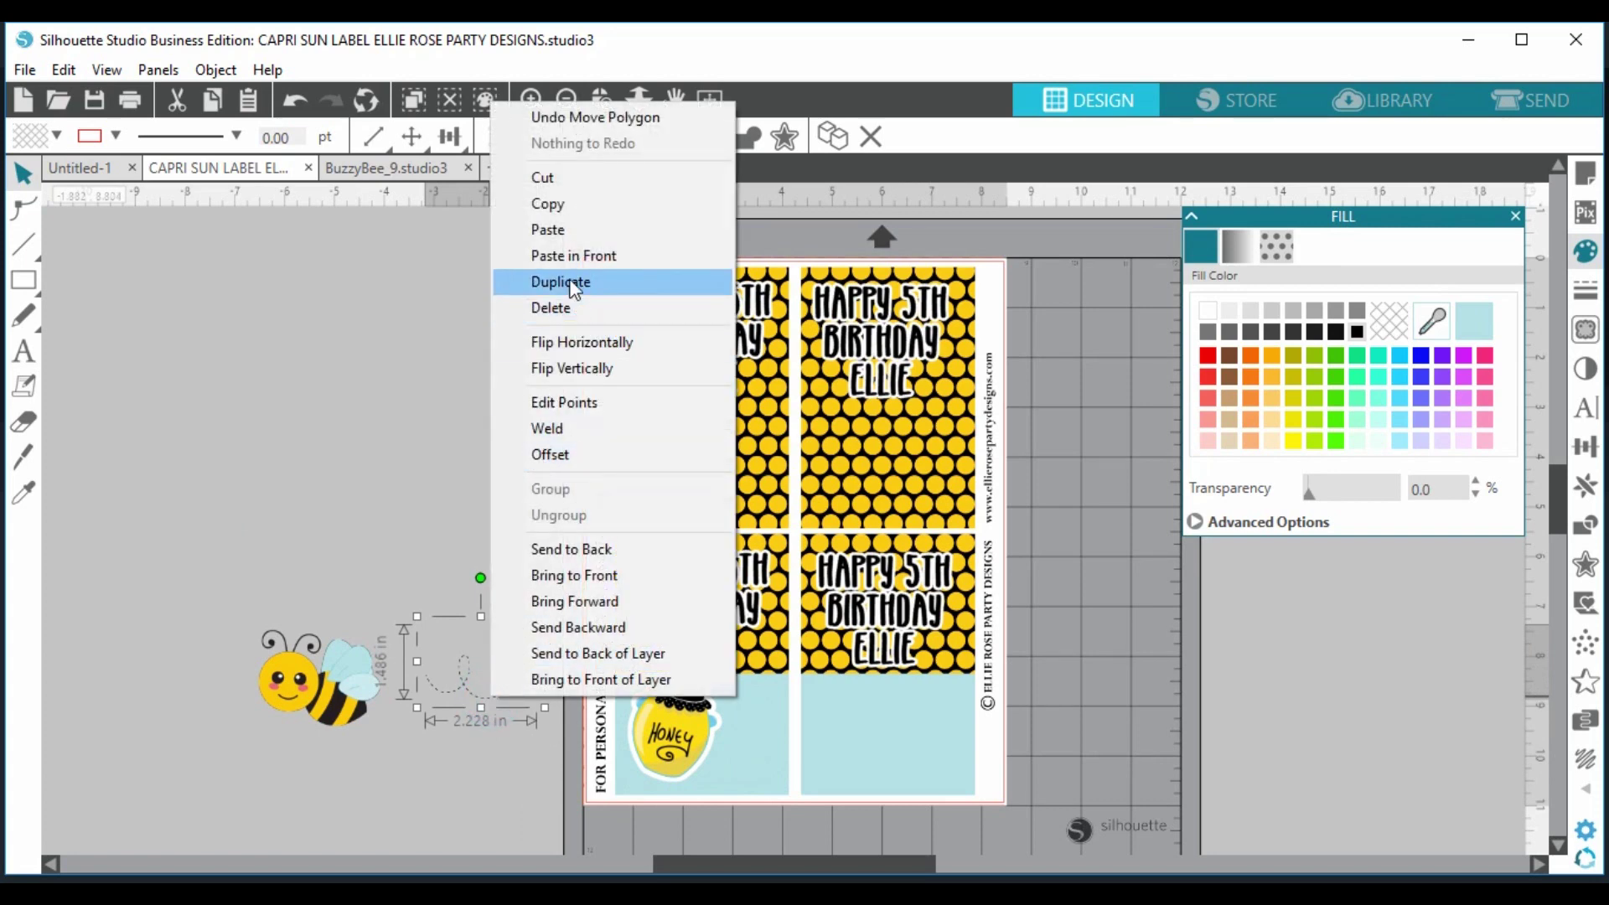
left_click(606, 574)
left_click_drag(487, 693, 732, 774)
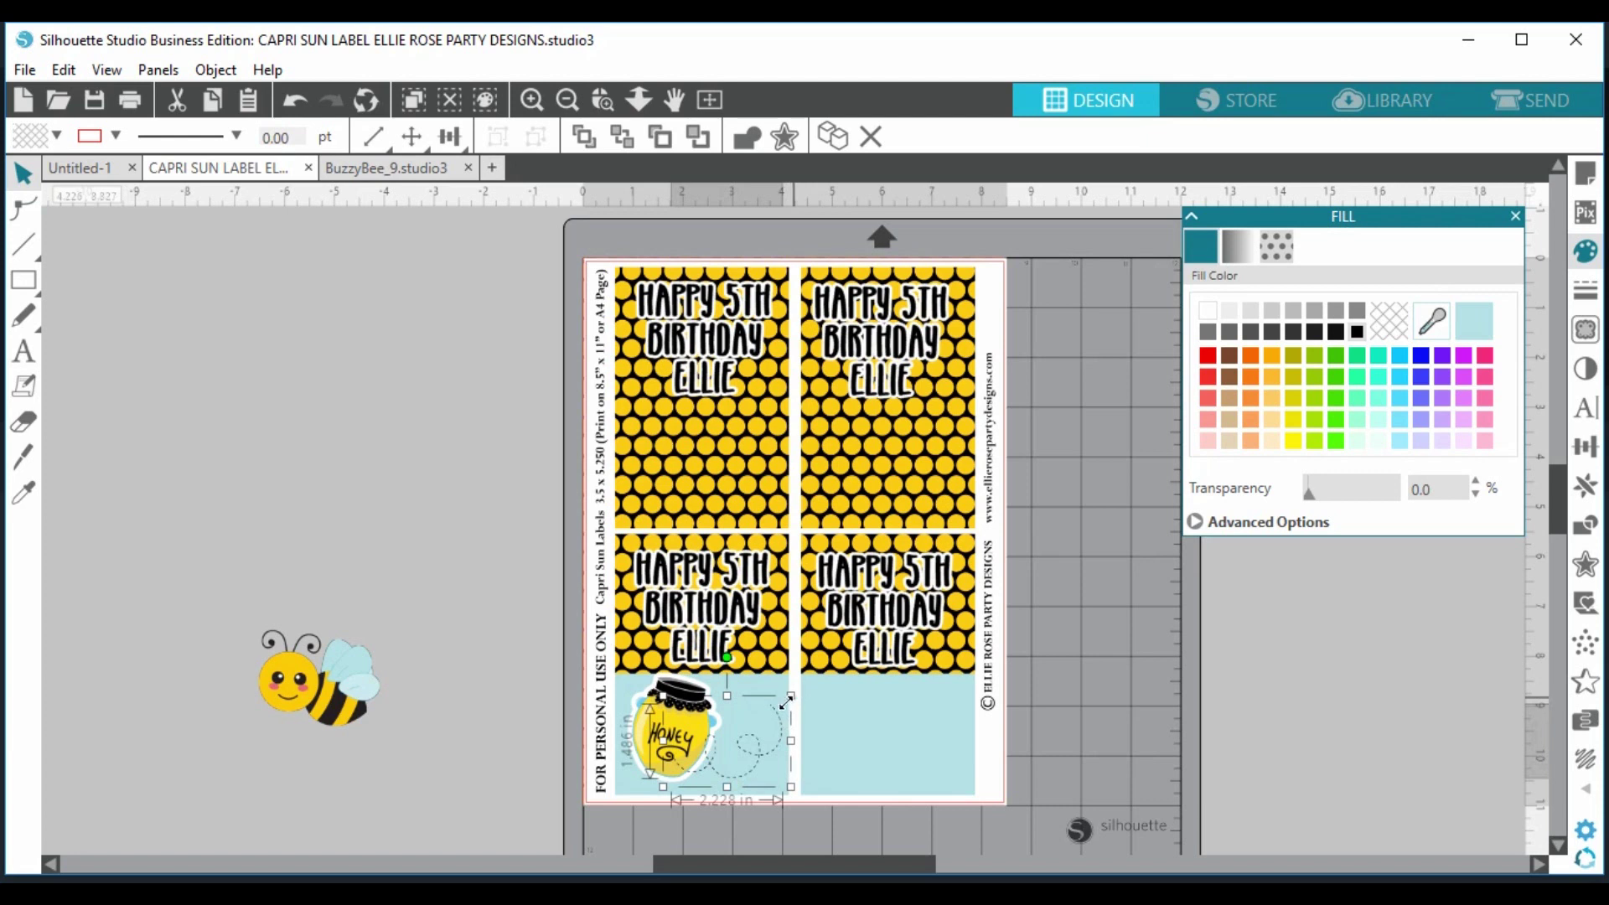
left_click_drag(786, 702, 682, 693)
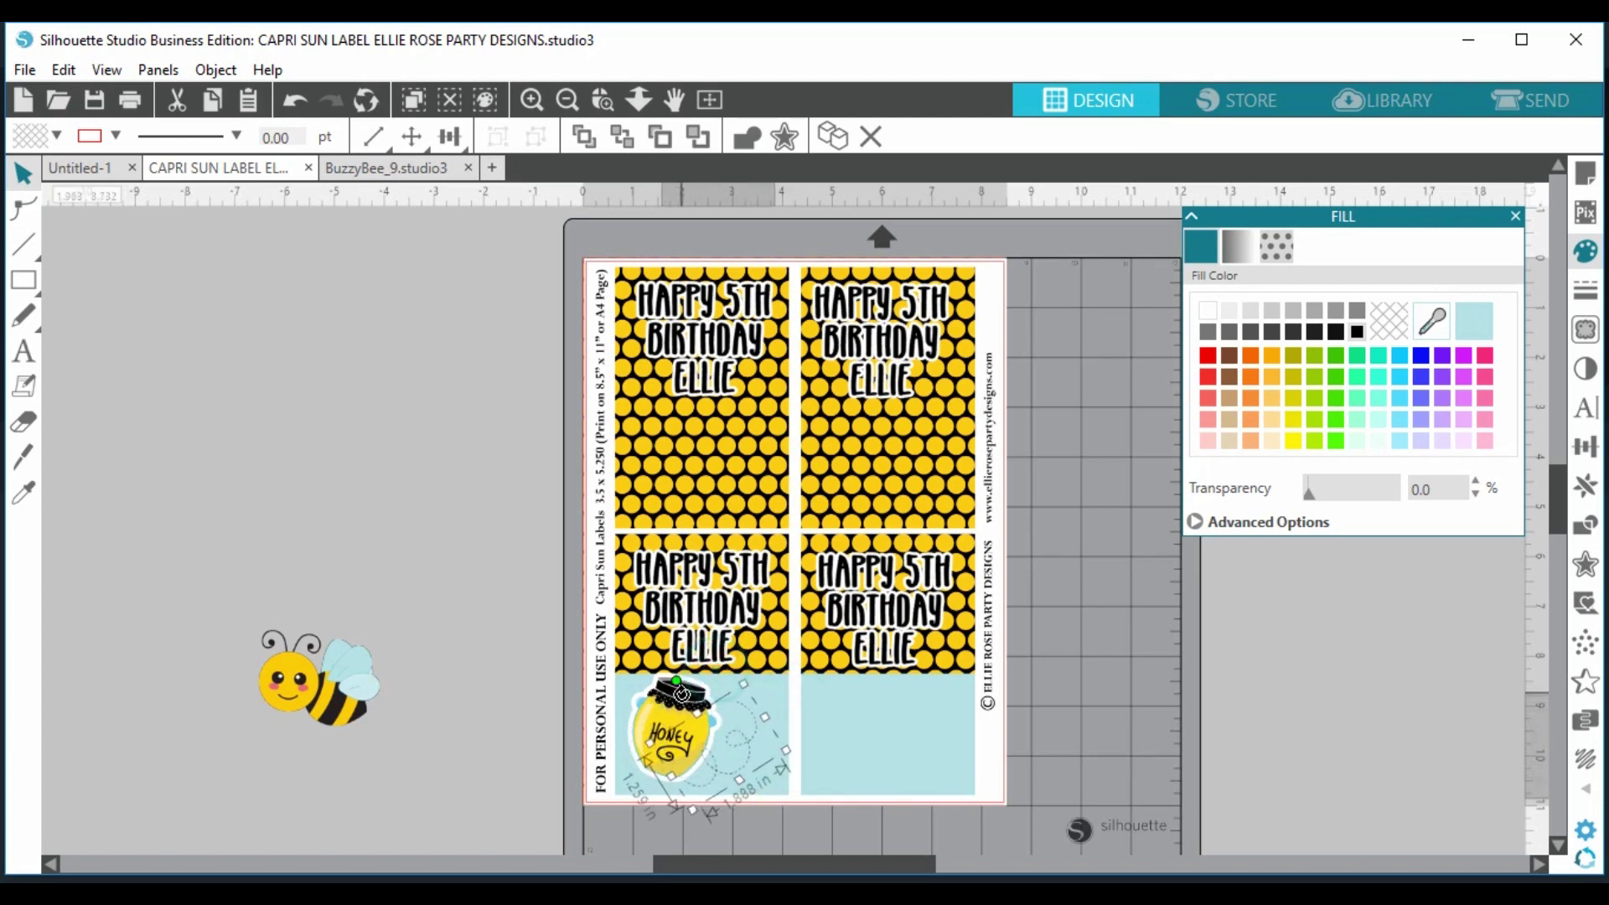
left_click_drag(736, 742, 745, 736)
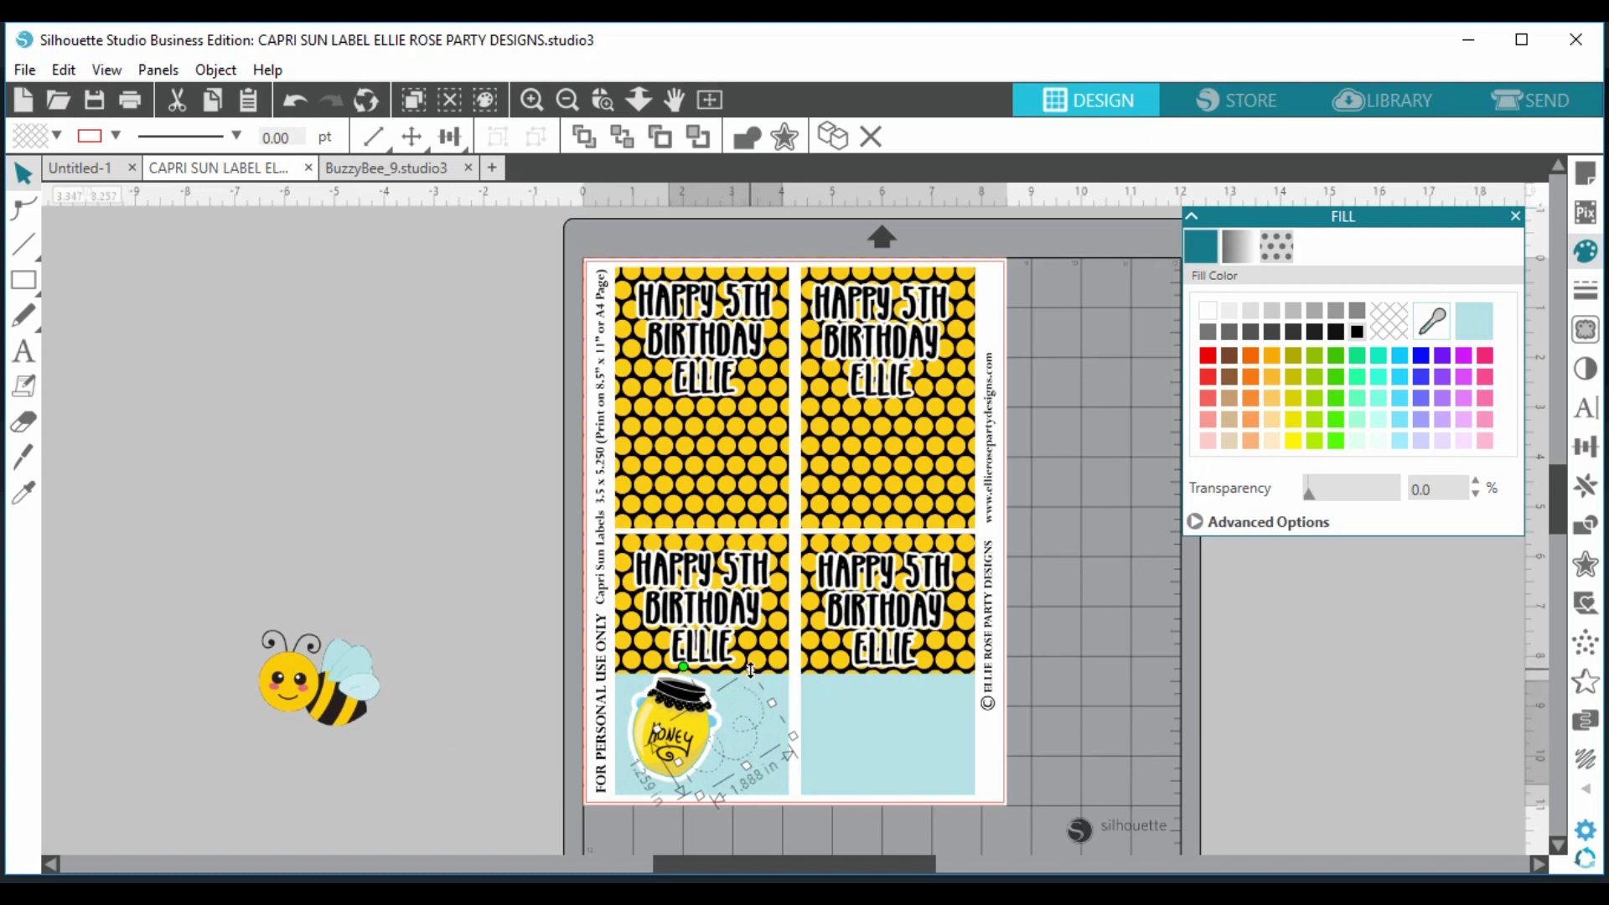
left_click_drag(750, 671, 742, 692)
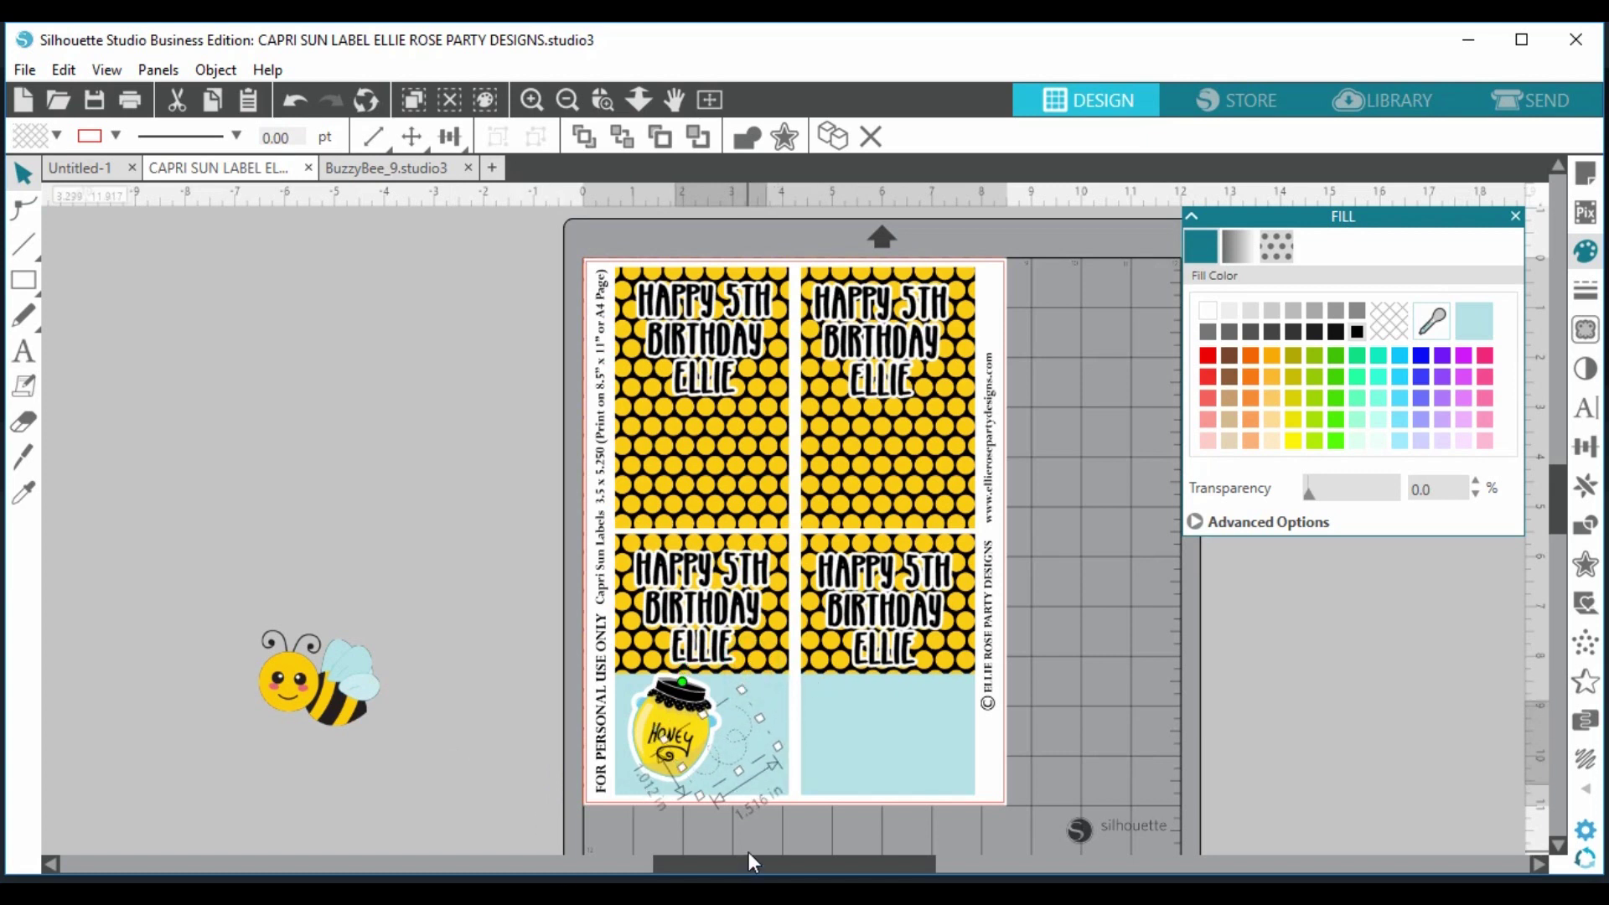
- Shrink the bee to about 1.24 in wide, bring it to the front, and place it above the flight trail on the lower-left label
left_click(332, 670)
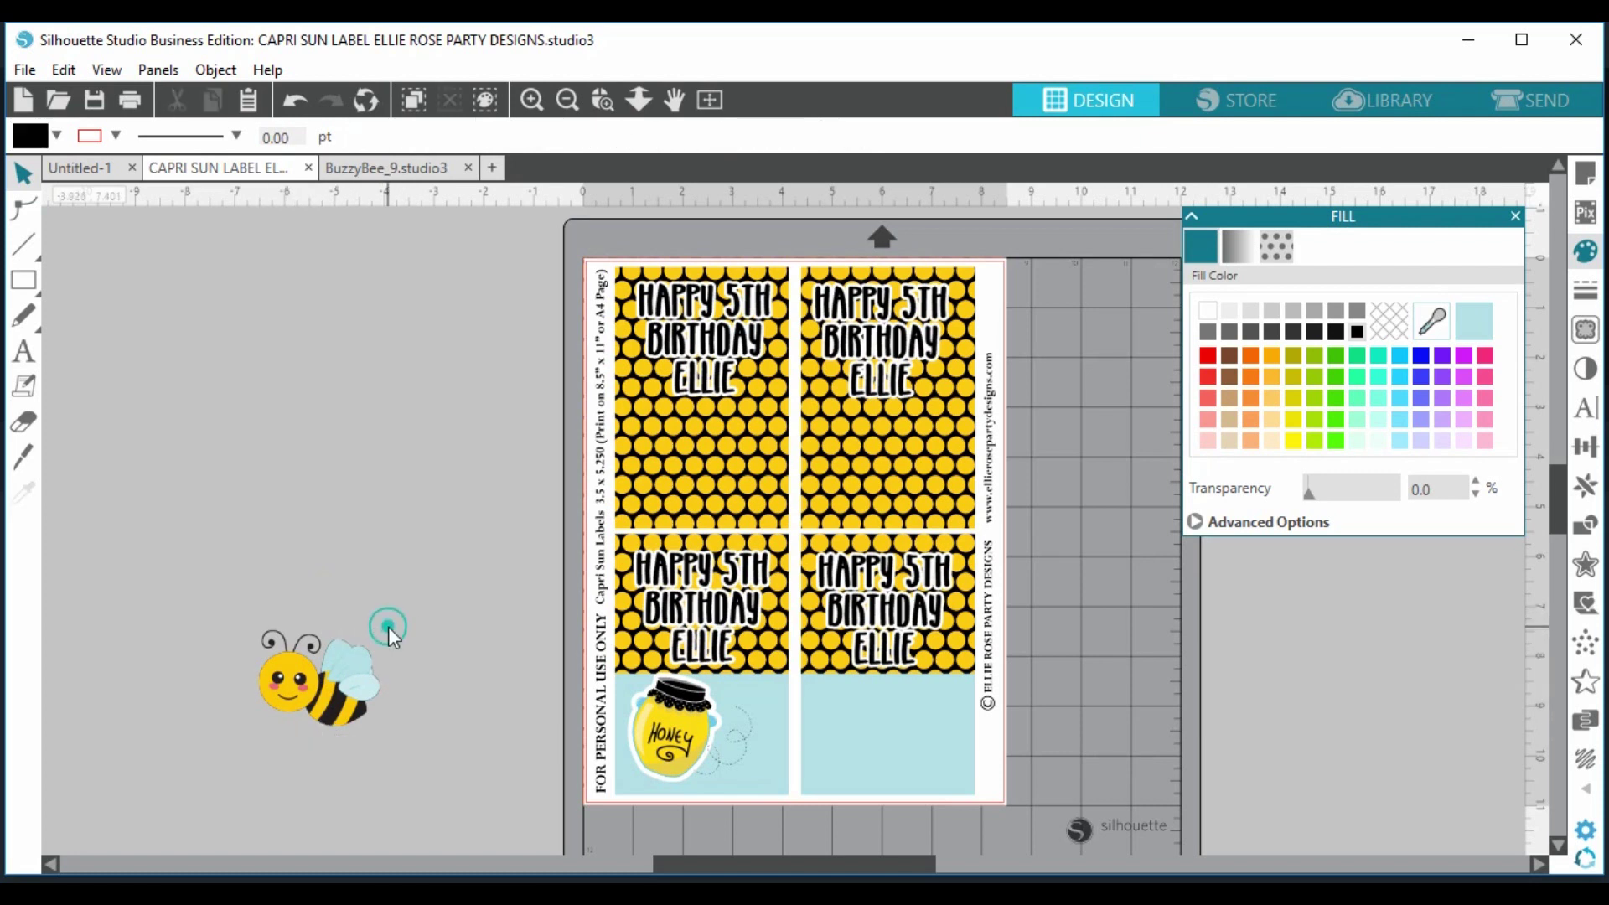
left_click_drag(389, 621, 329, 668)
left_click_drag(295, 722, 746, 722)
right_click(456, 722)
left_click(543, 601)
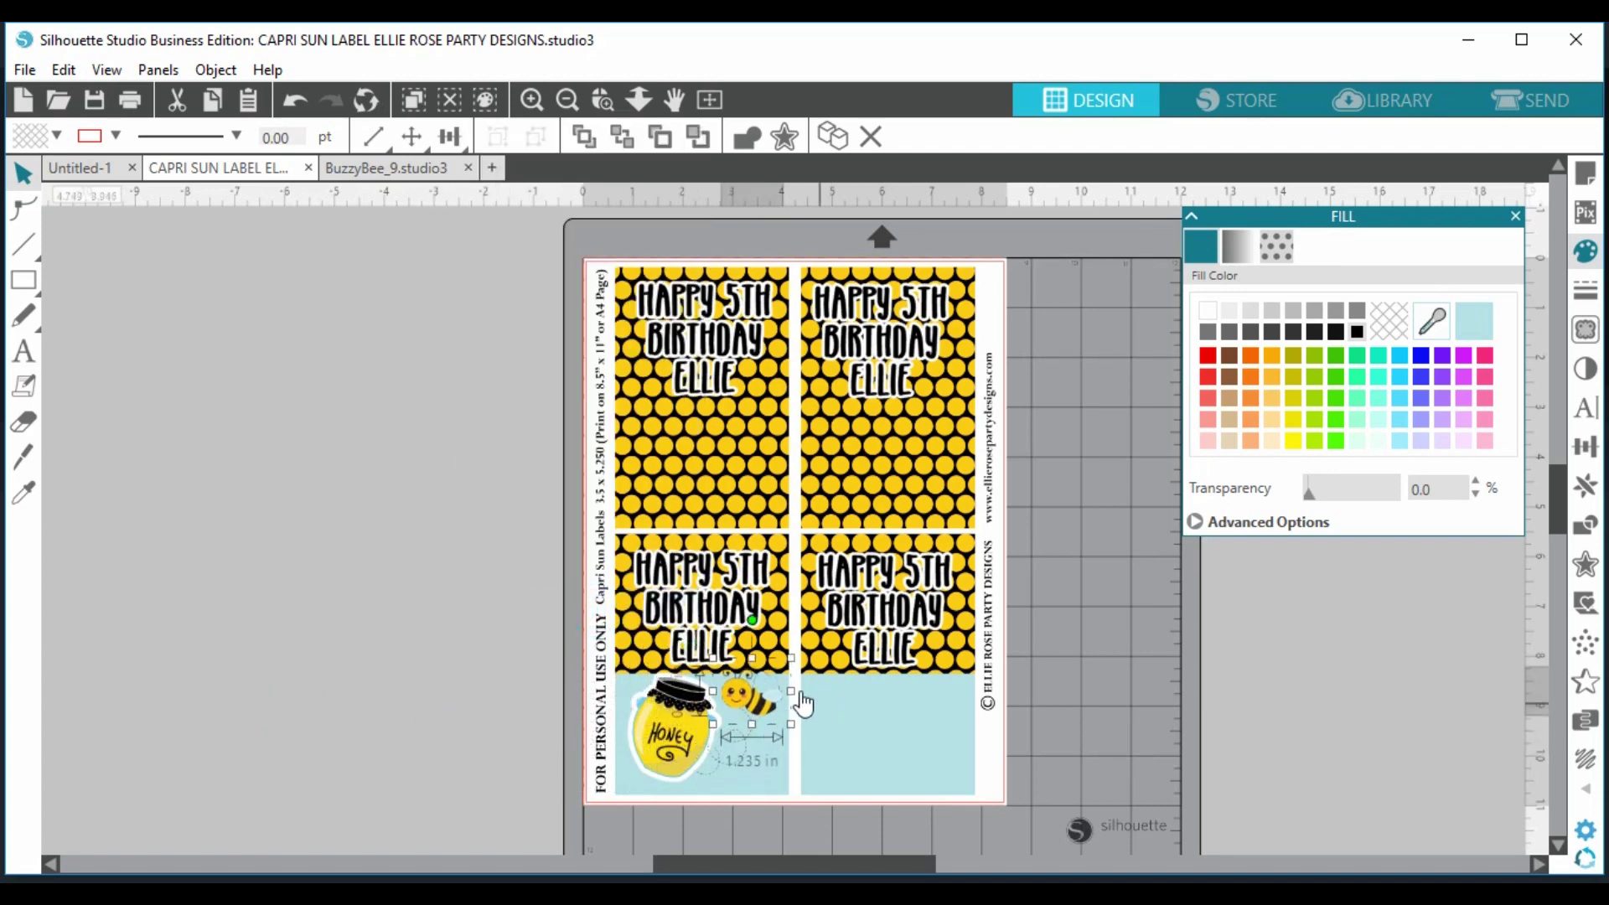
- Move the bee off the lower-left label and place it, enlarged, below the birthday text on the upper-left label
left_click_drag(791, 657, 772, 673)
left_click(337, 714)
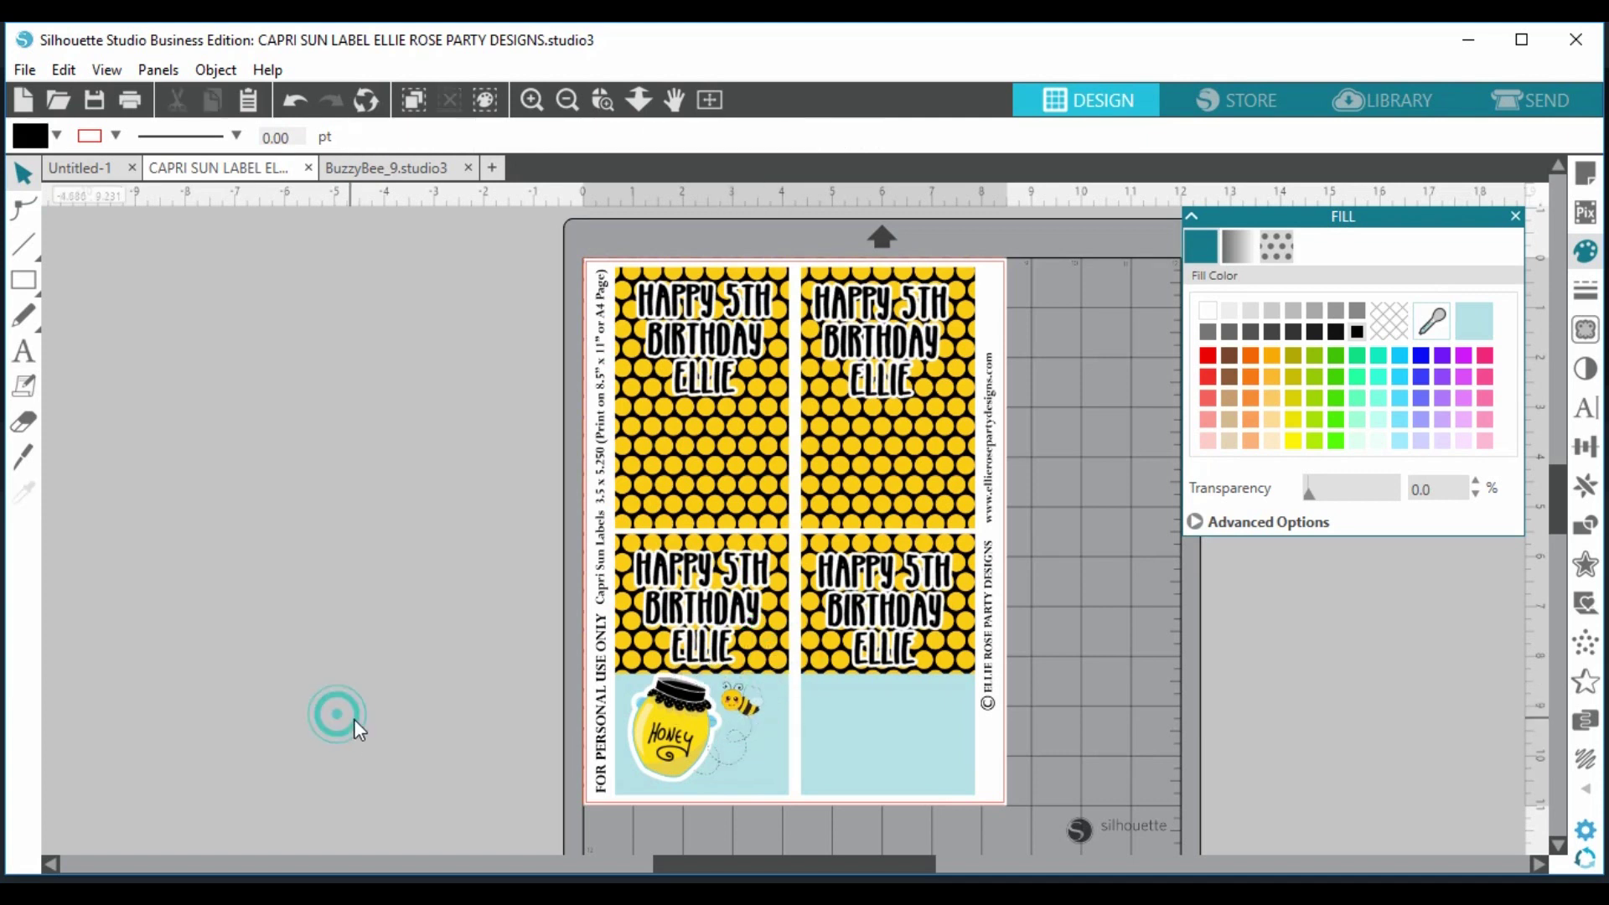
left_click(748, 709)
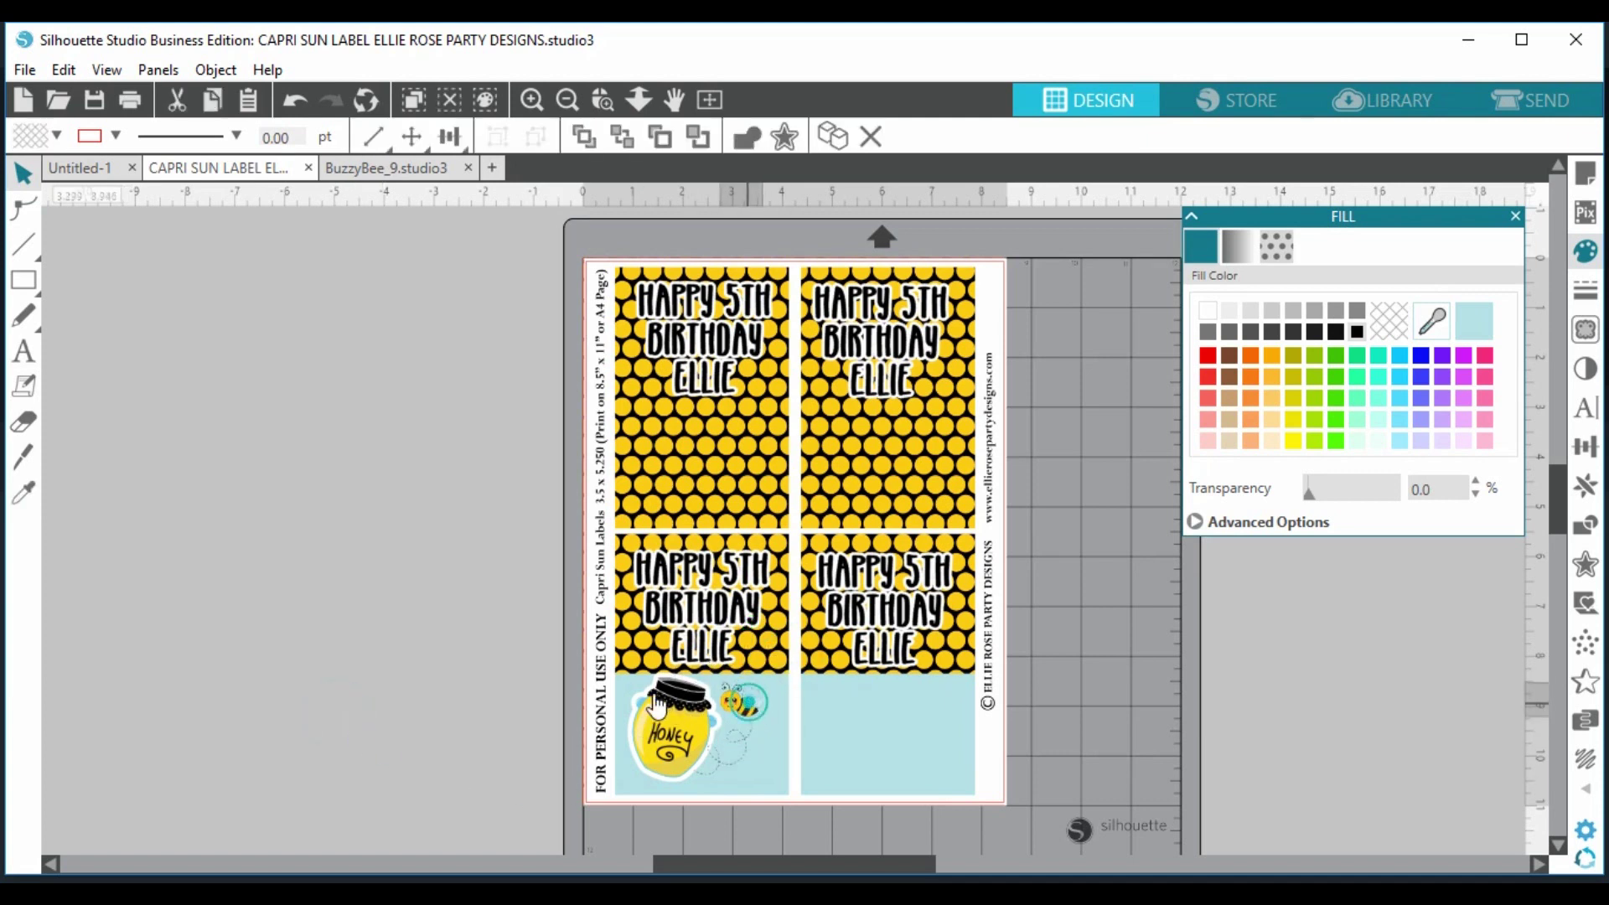
left_click_drag(749, 709, 430, 668)
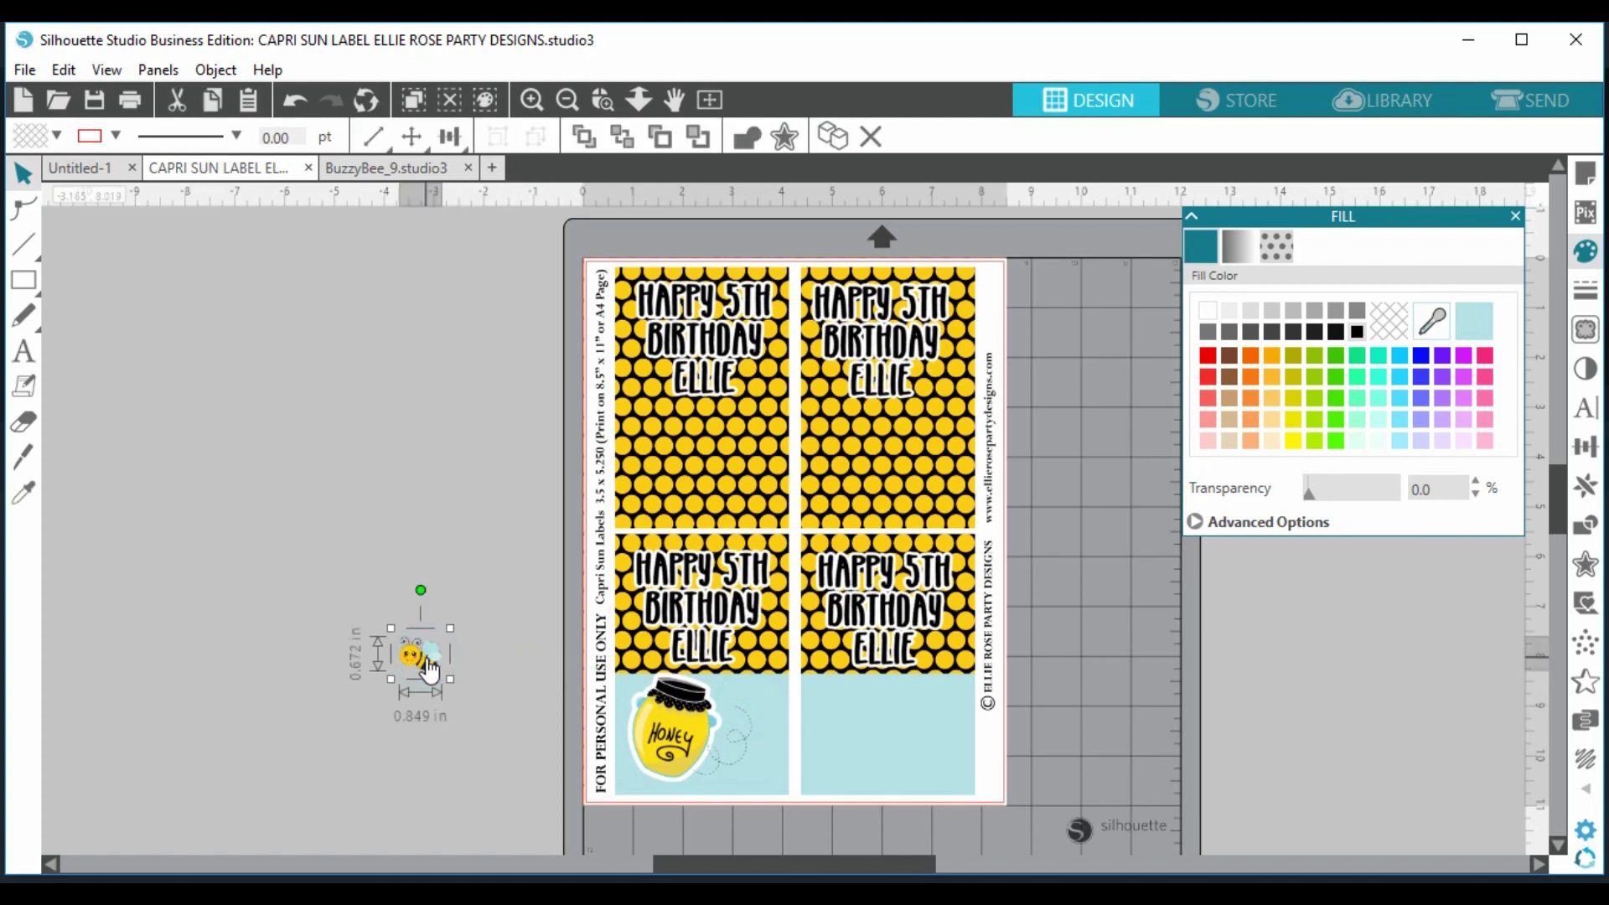
left_click_drag(420, 657, 726, 478)
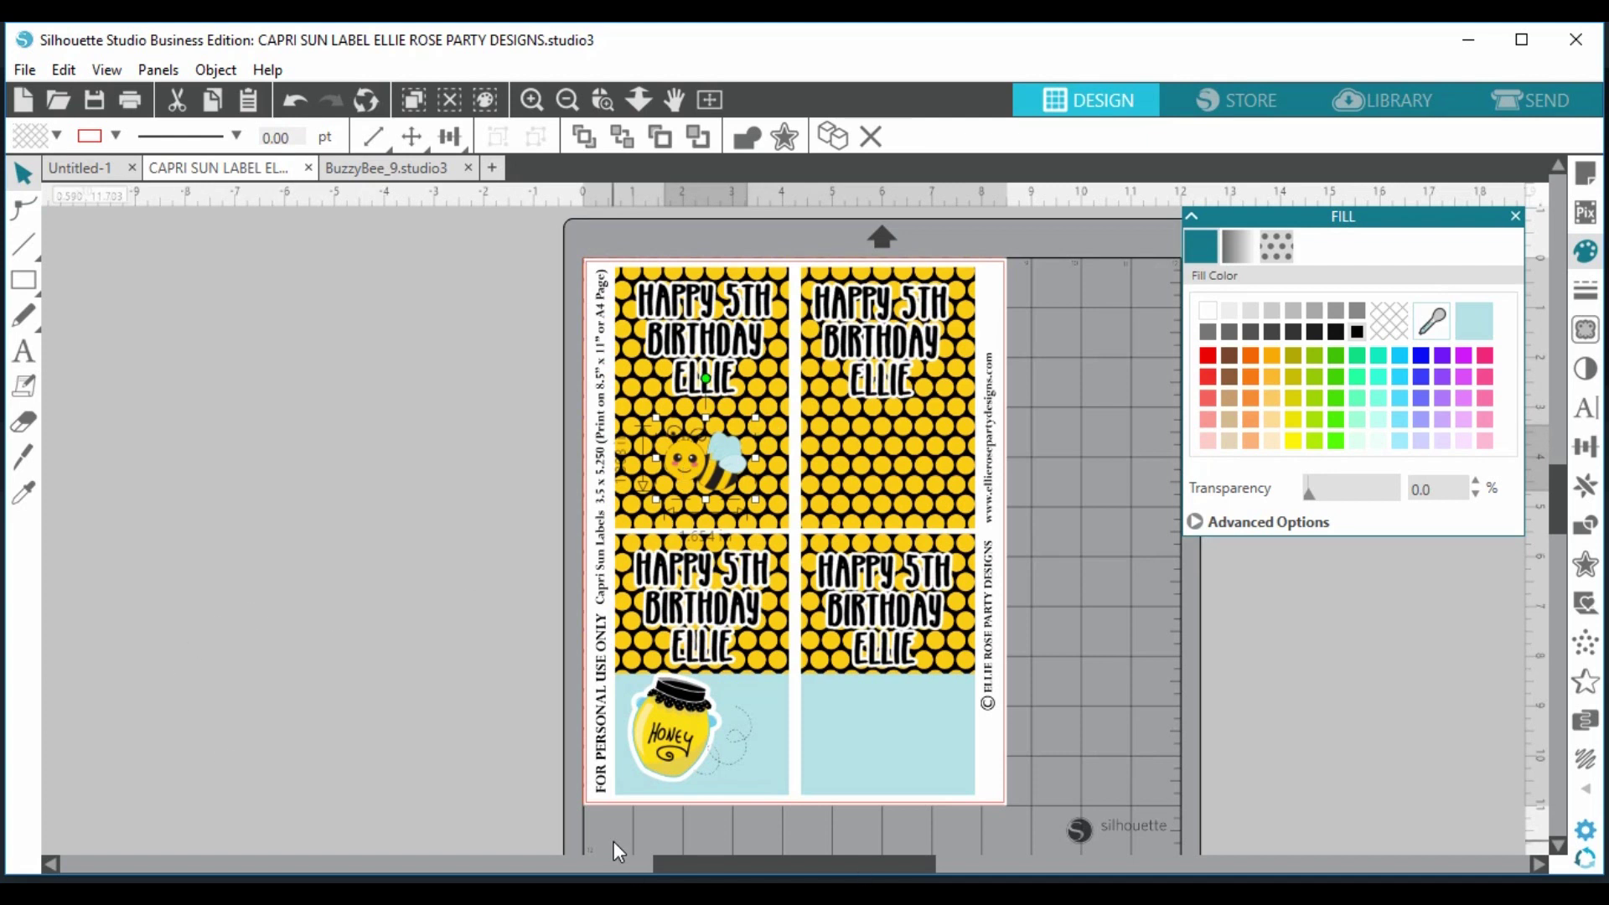
left_click(513, 671)
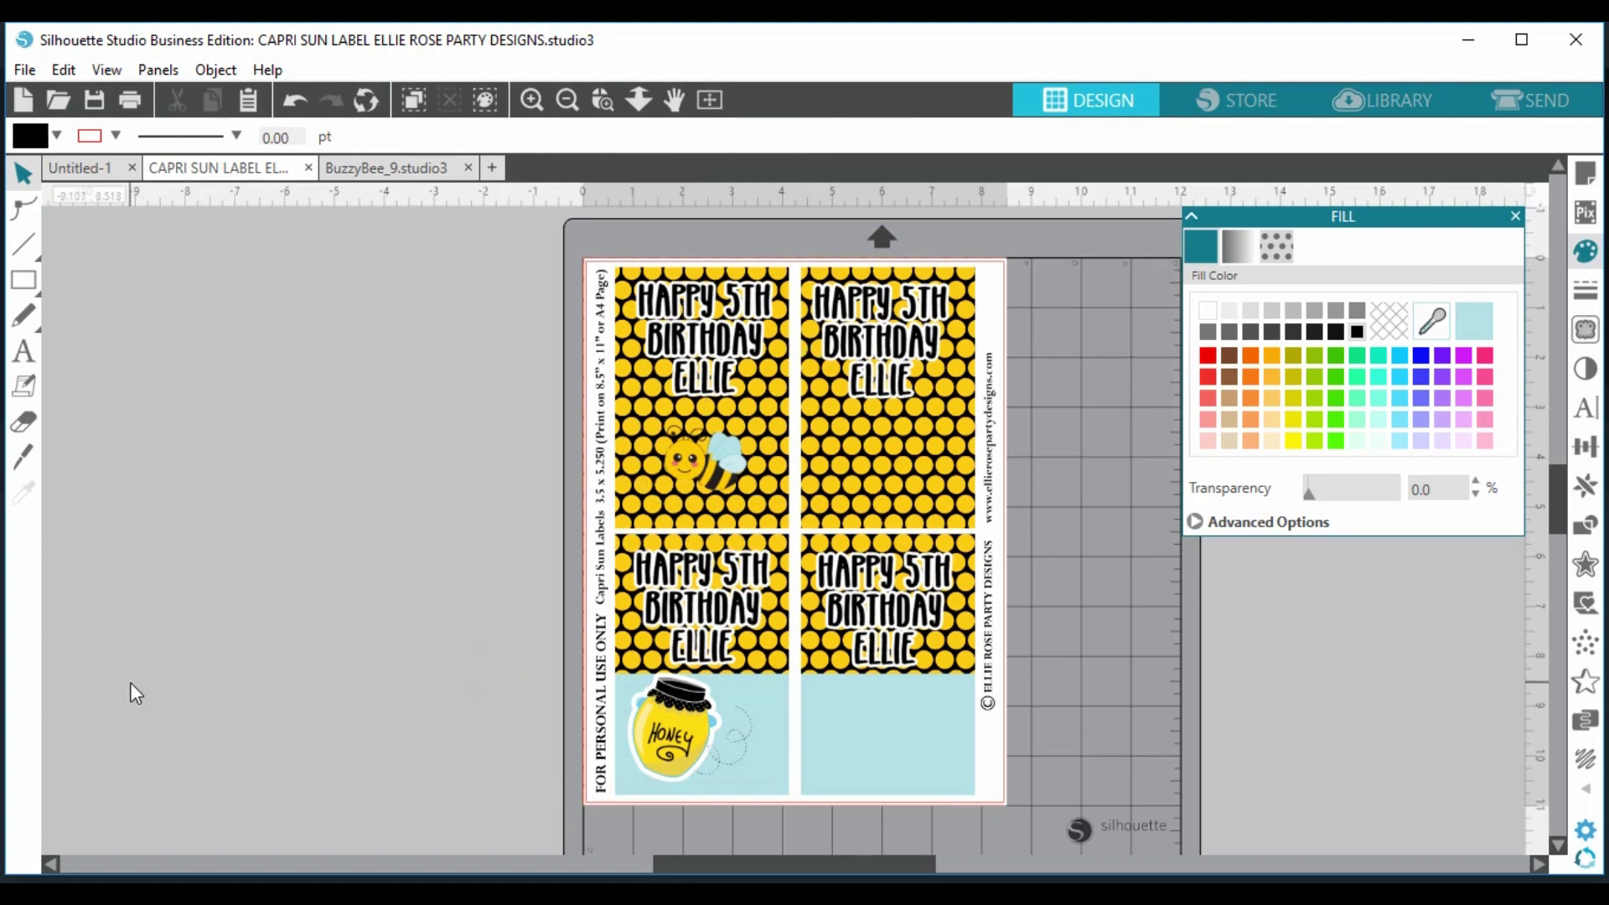
- Draw a rounded square about 3.42 in wide in the empty area beside the page
mouse_move(32, 291)
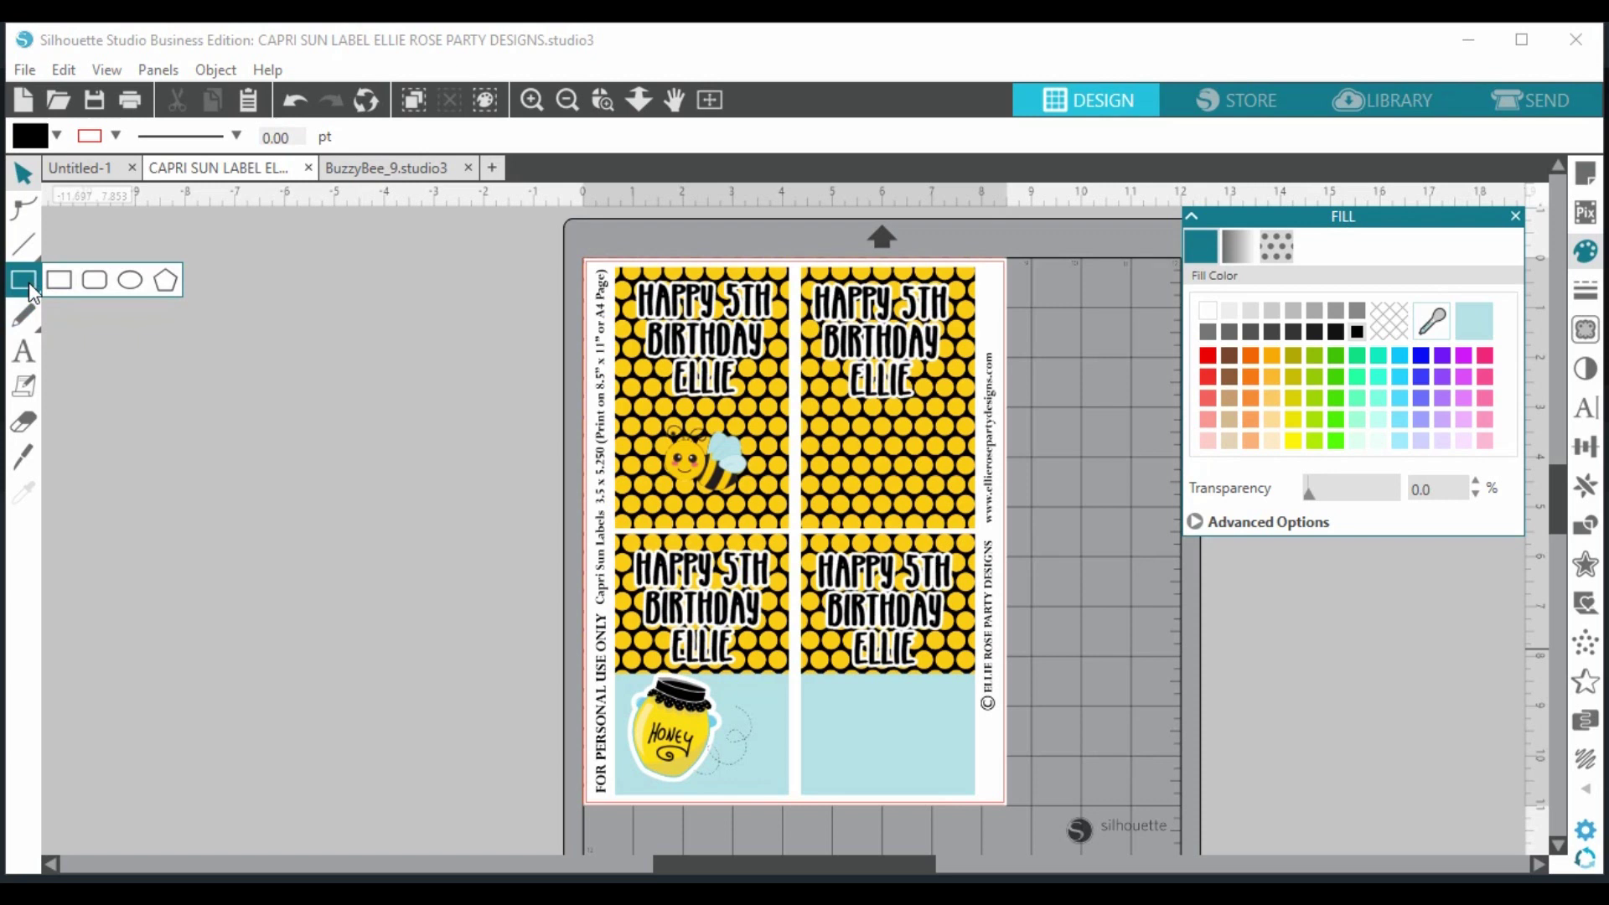
left_click(94, 281)
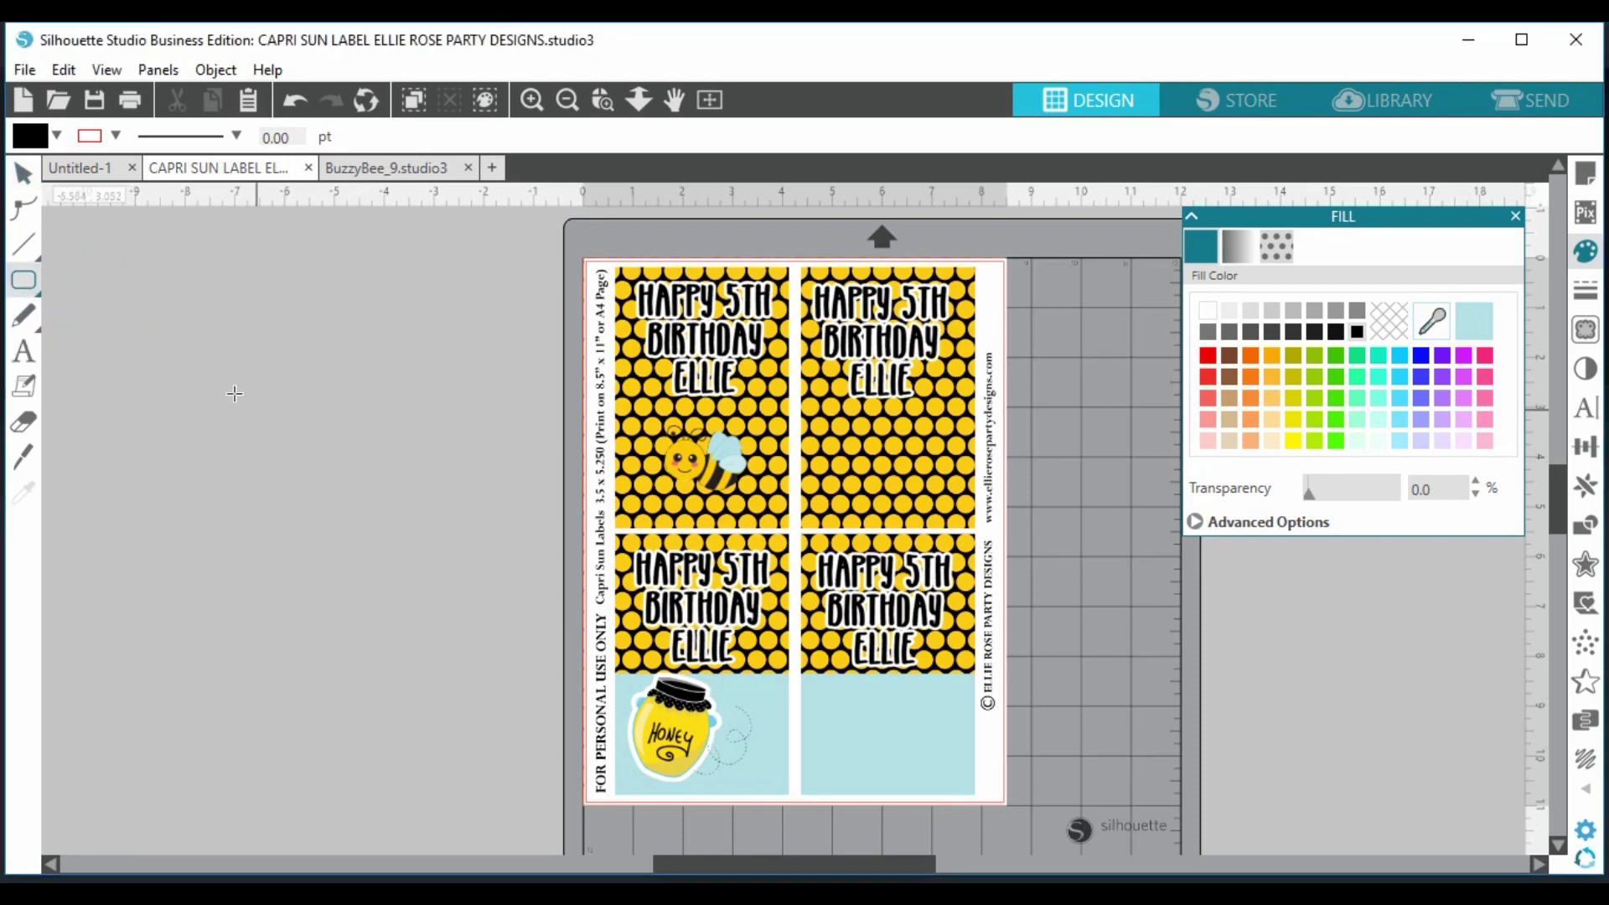
left_click_drag(220, 378, 390, 547)
left_click(24, 174)
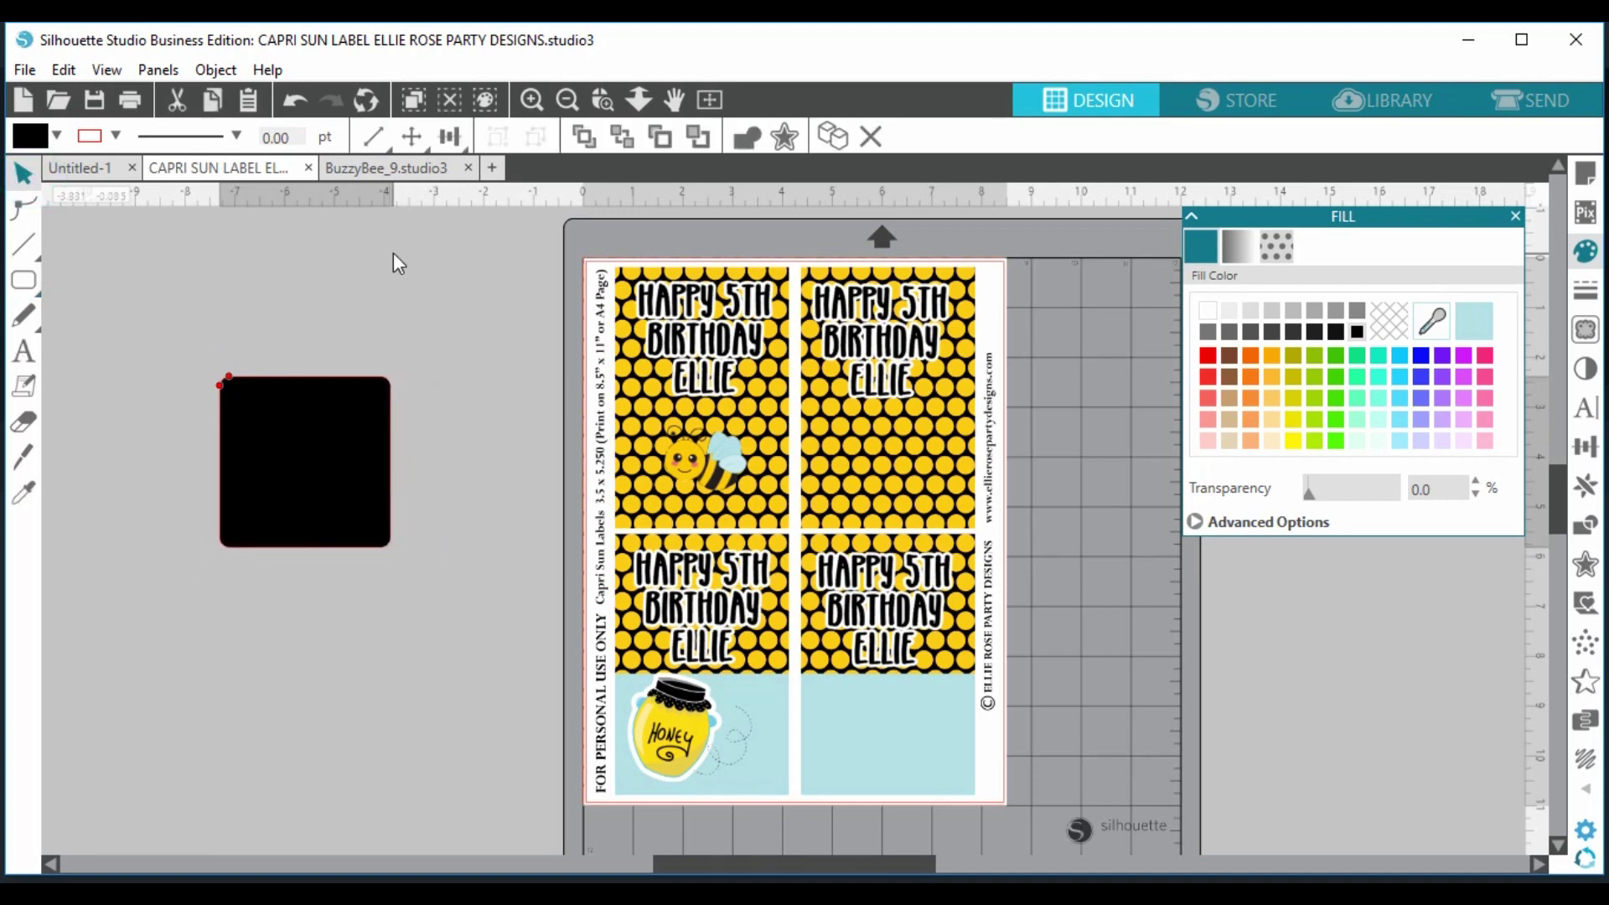
left_click(449, 591)
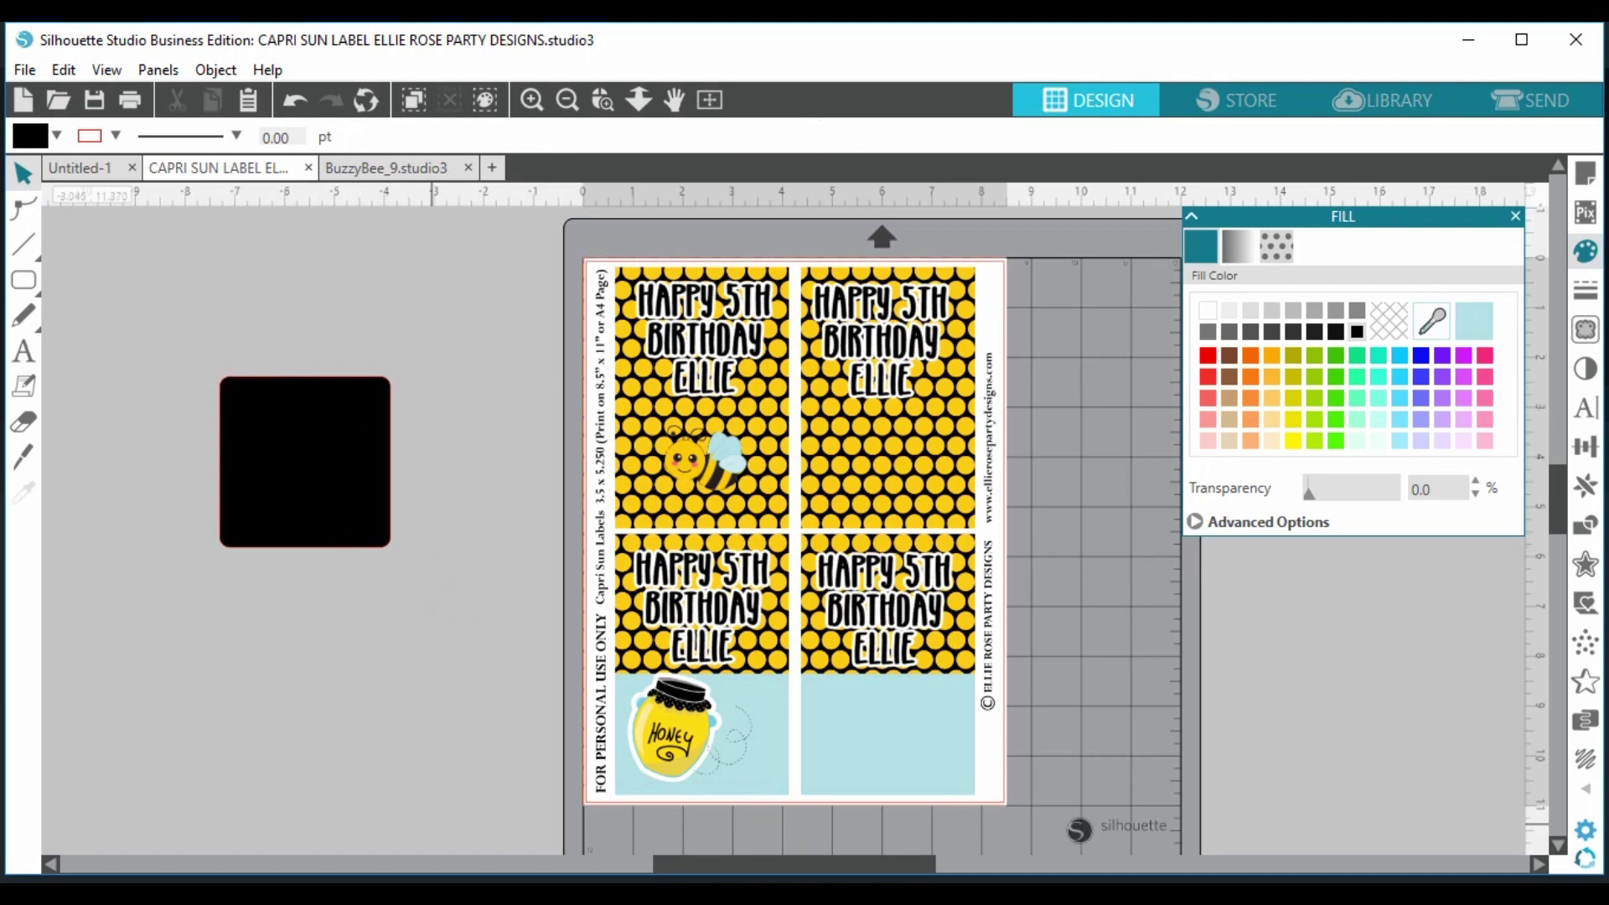
- Fill the rounded square with the "3 months" photo from the baby picture folder on the desktop
left_click(330, 461)
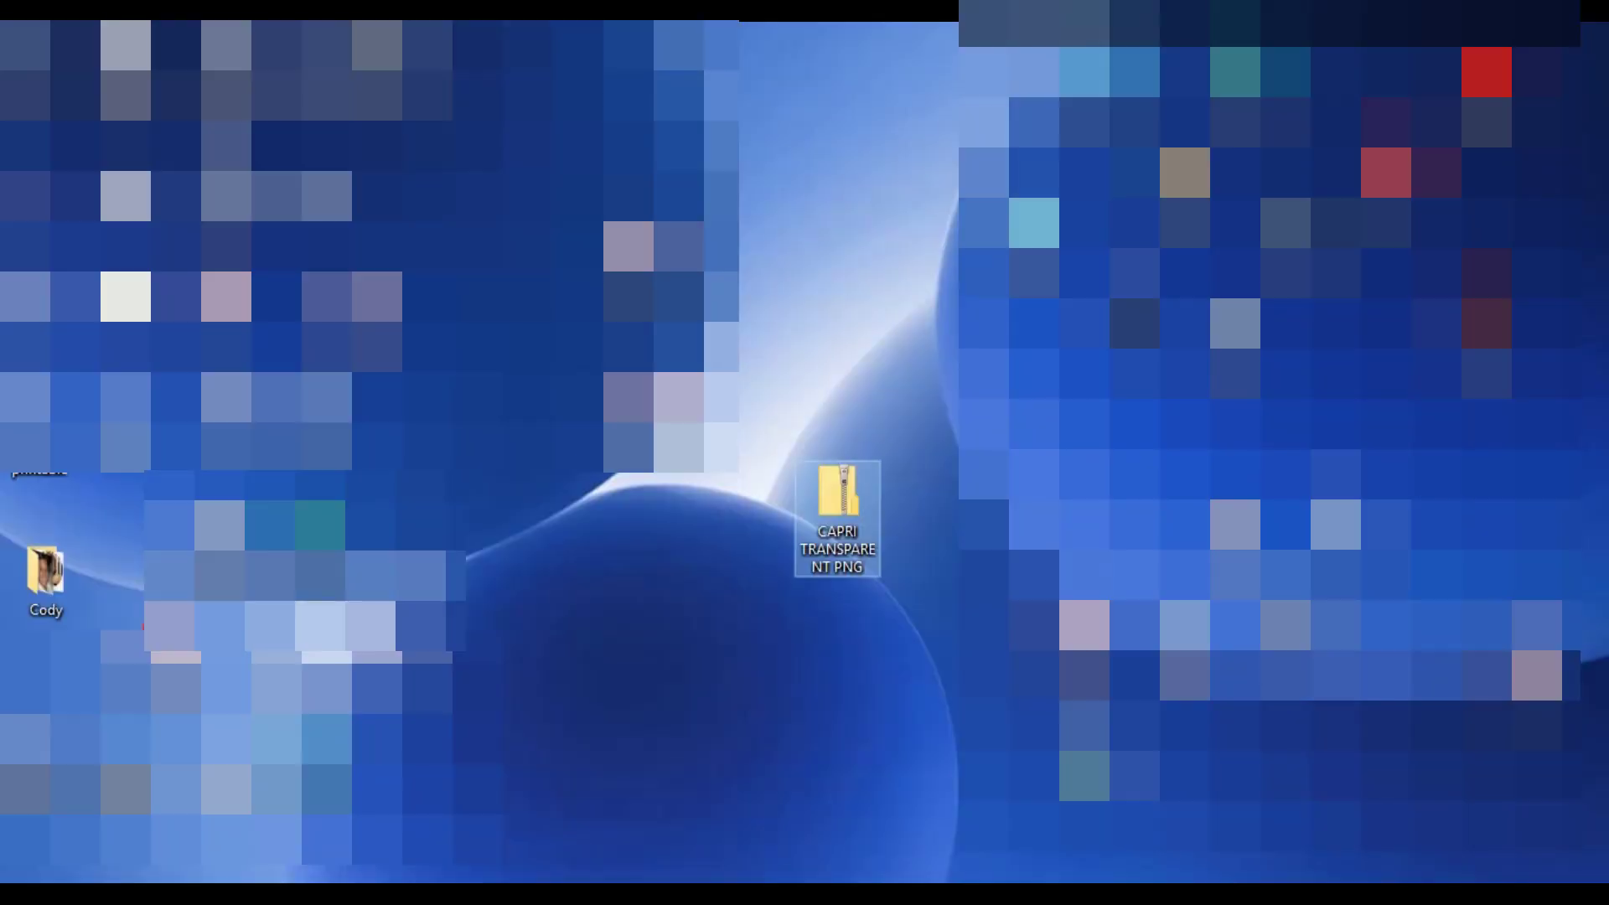
left_click(551, 677)
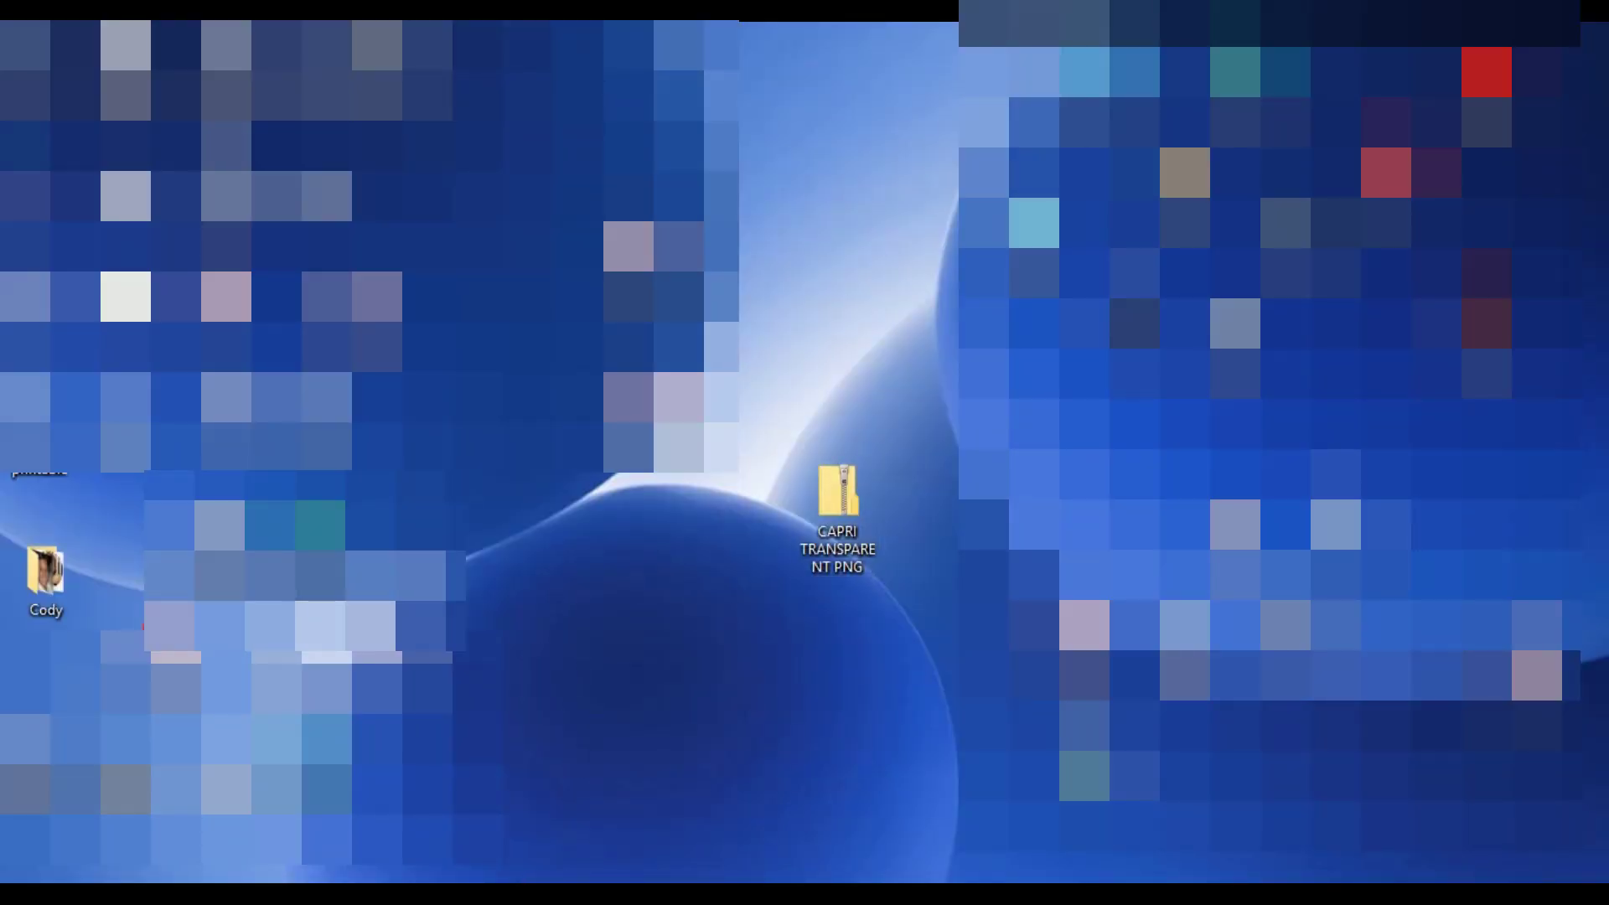
double_click(47, 572)
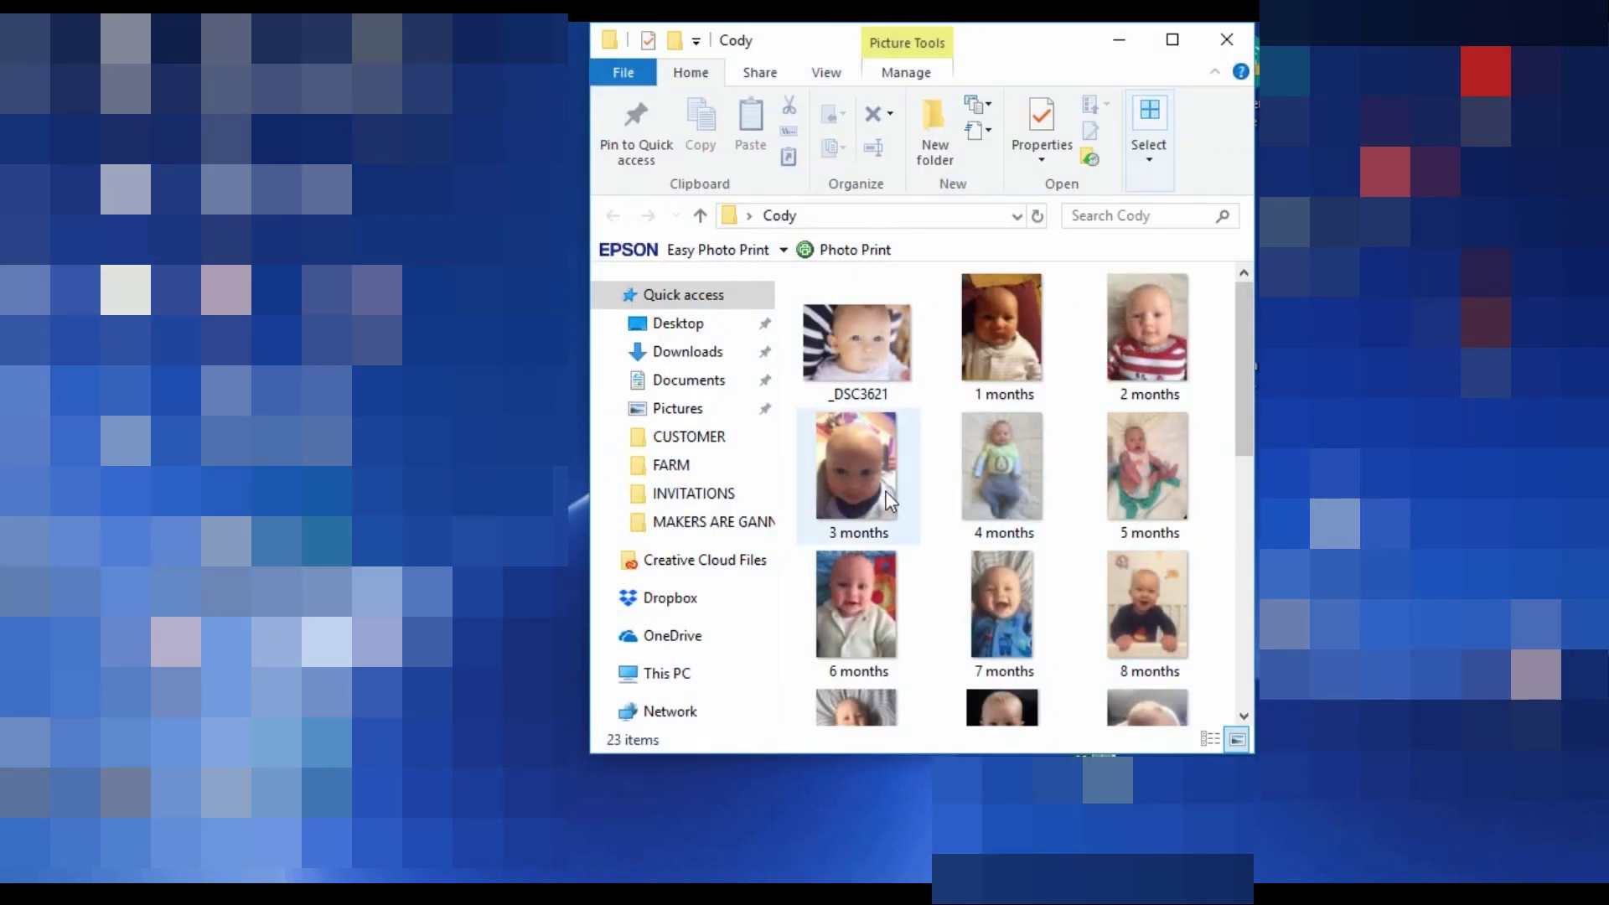
left_click_drag(888, 498, 314, 580)
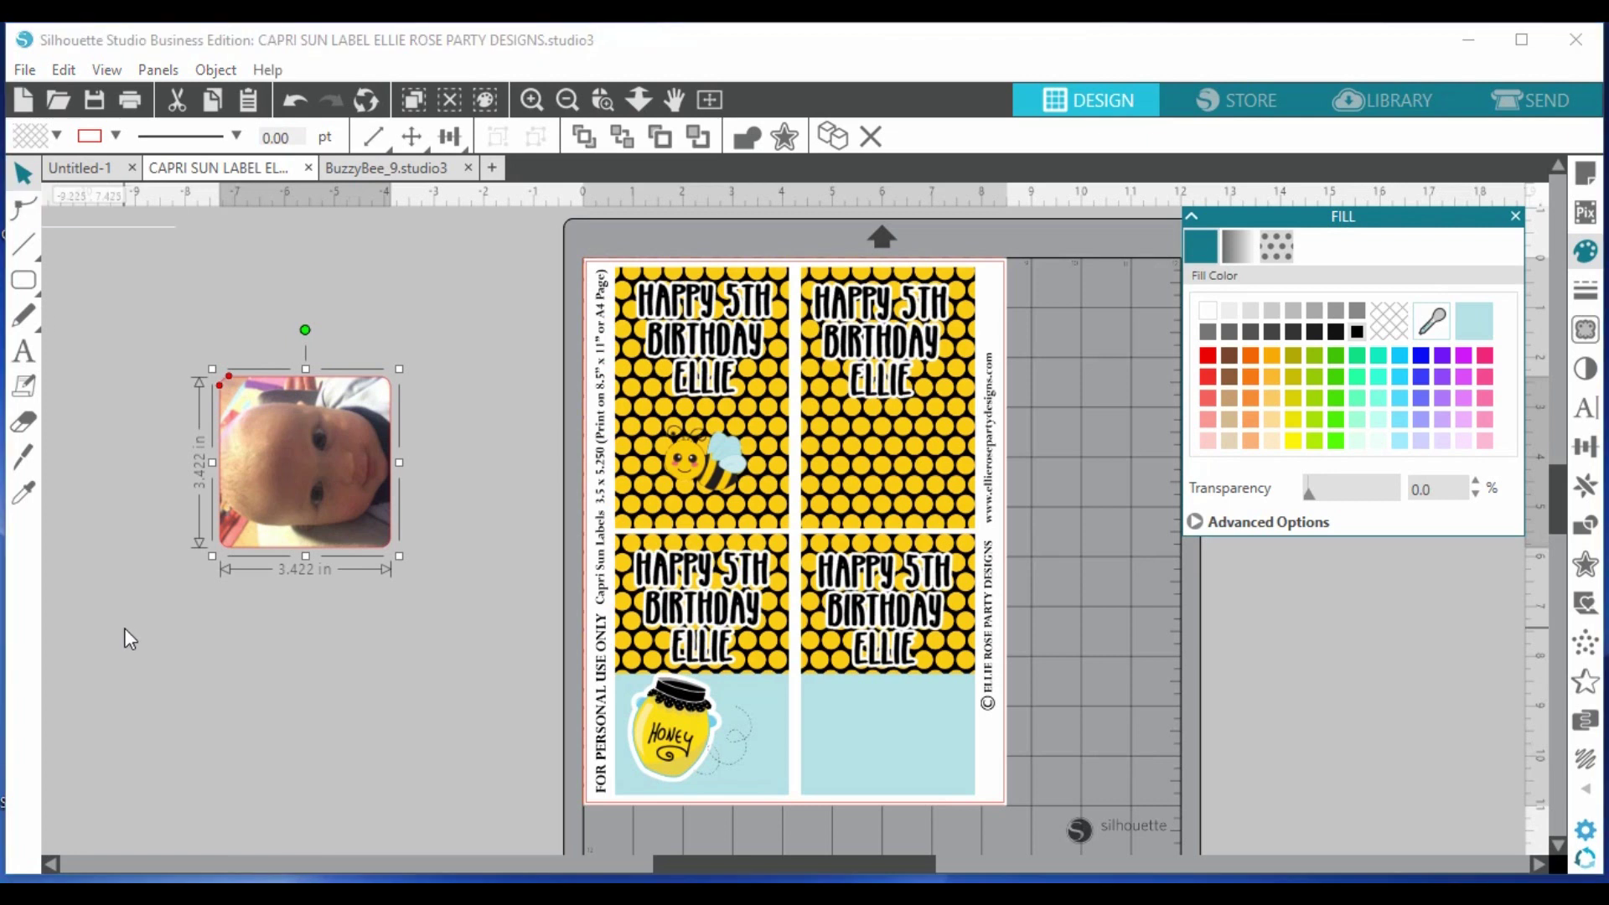
- Rotate the photo-filled rounded square 90 degrees clockwise so the baby's face is upright
left_click(241, 681)
left_click(293, 497)
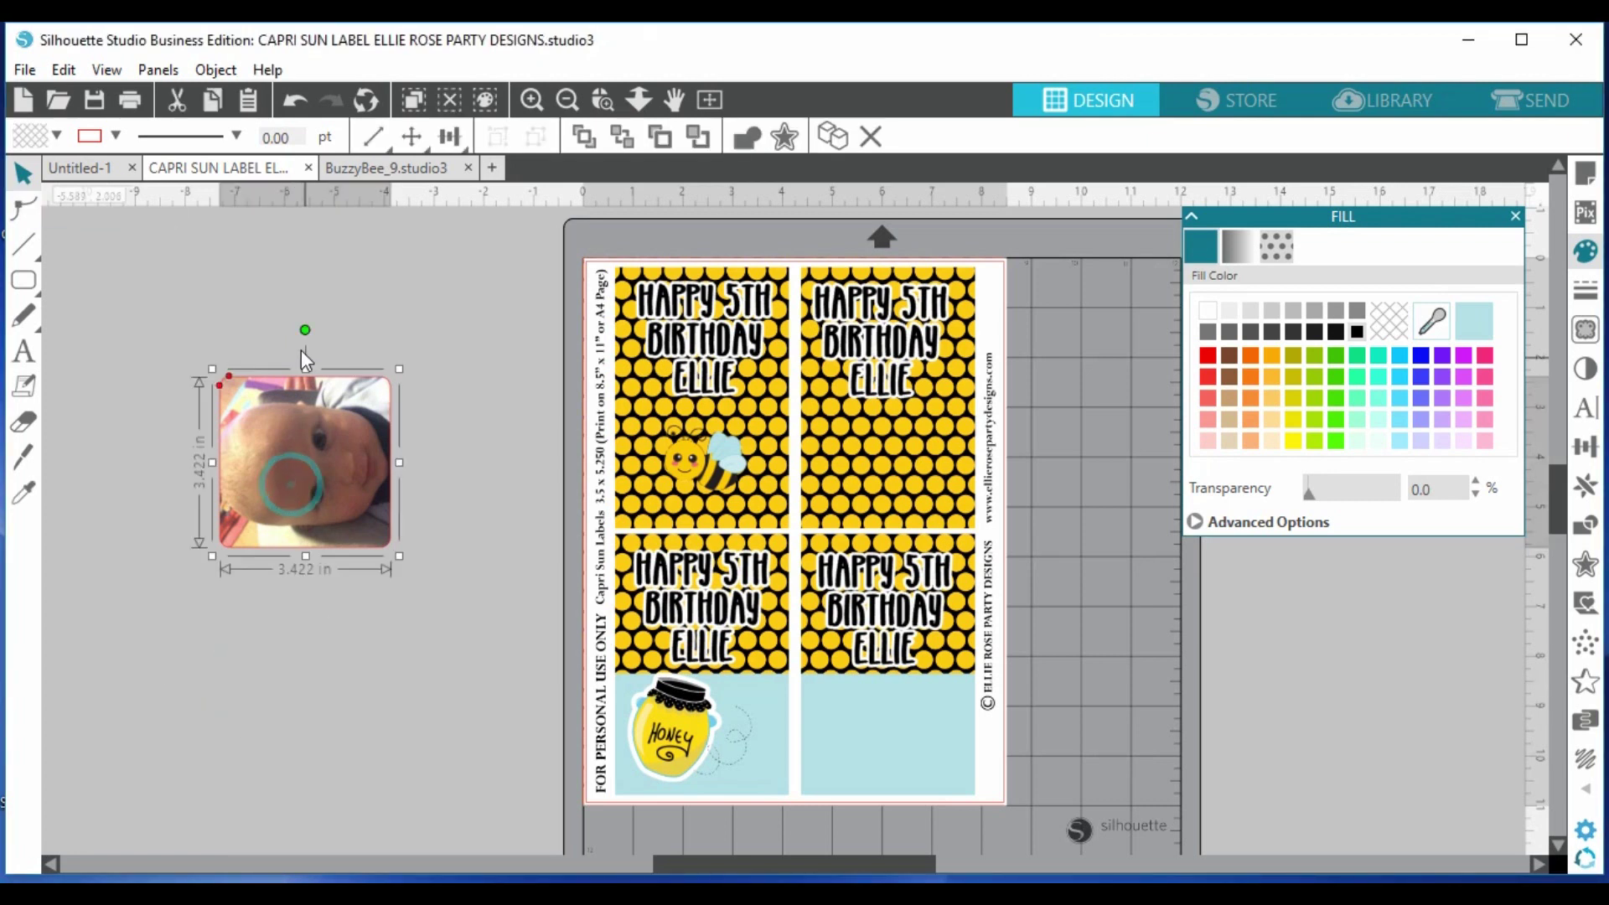
left_click_drag(305, 337, 386, 465)
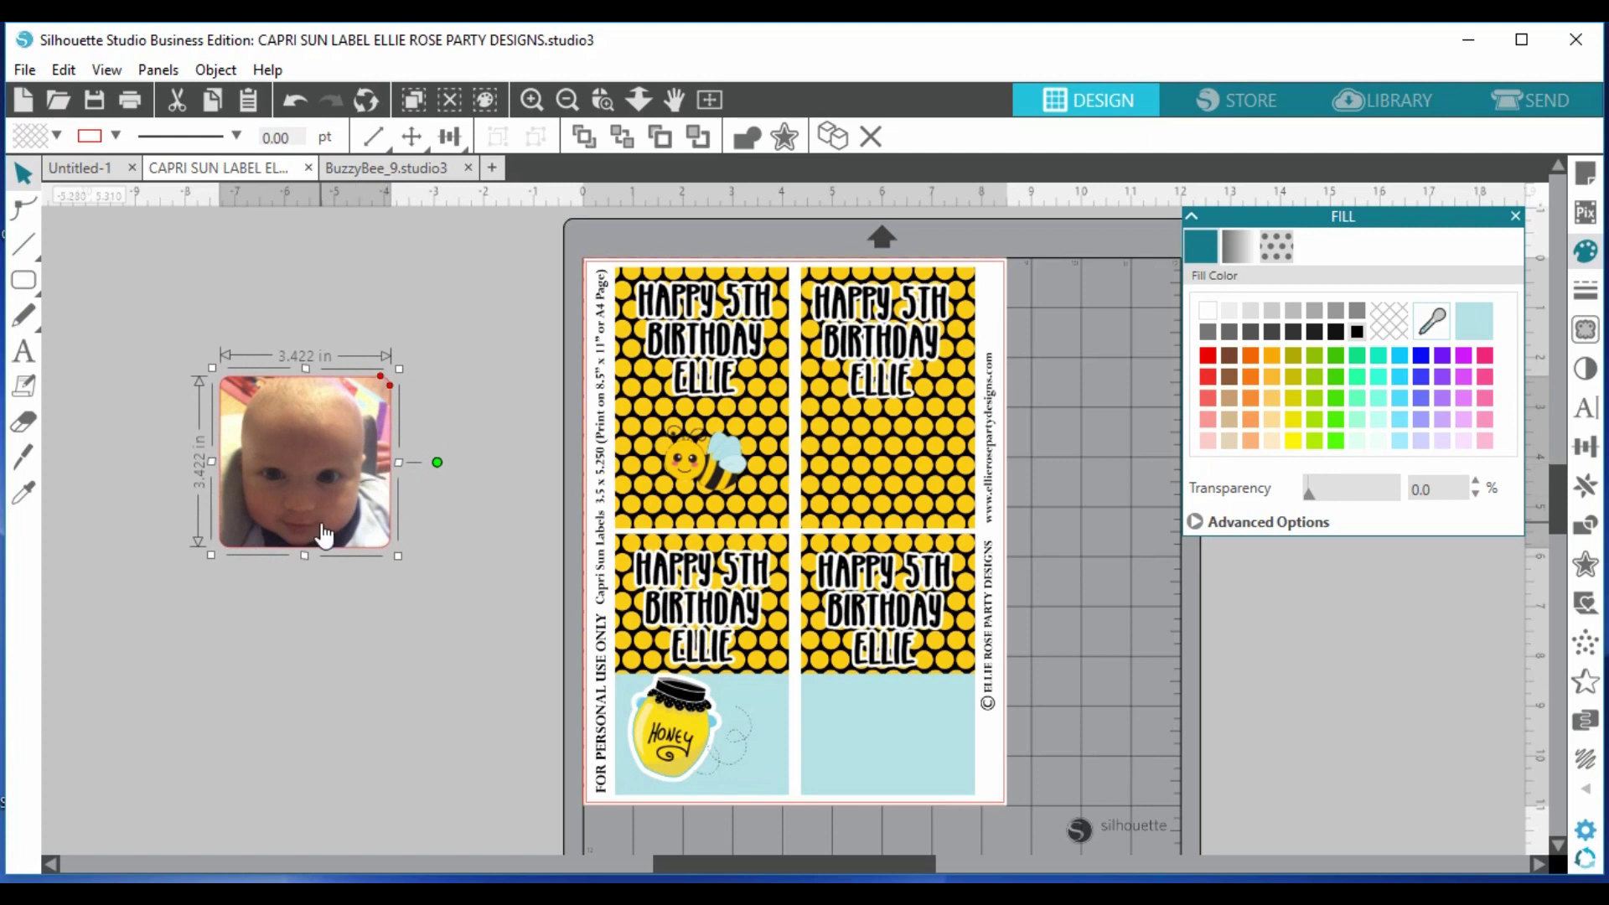
key("Escape")
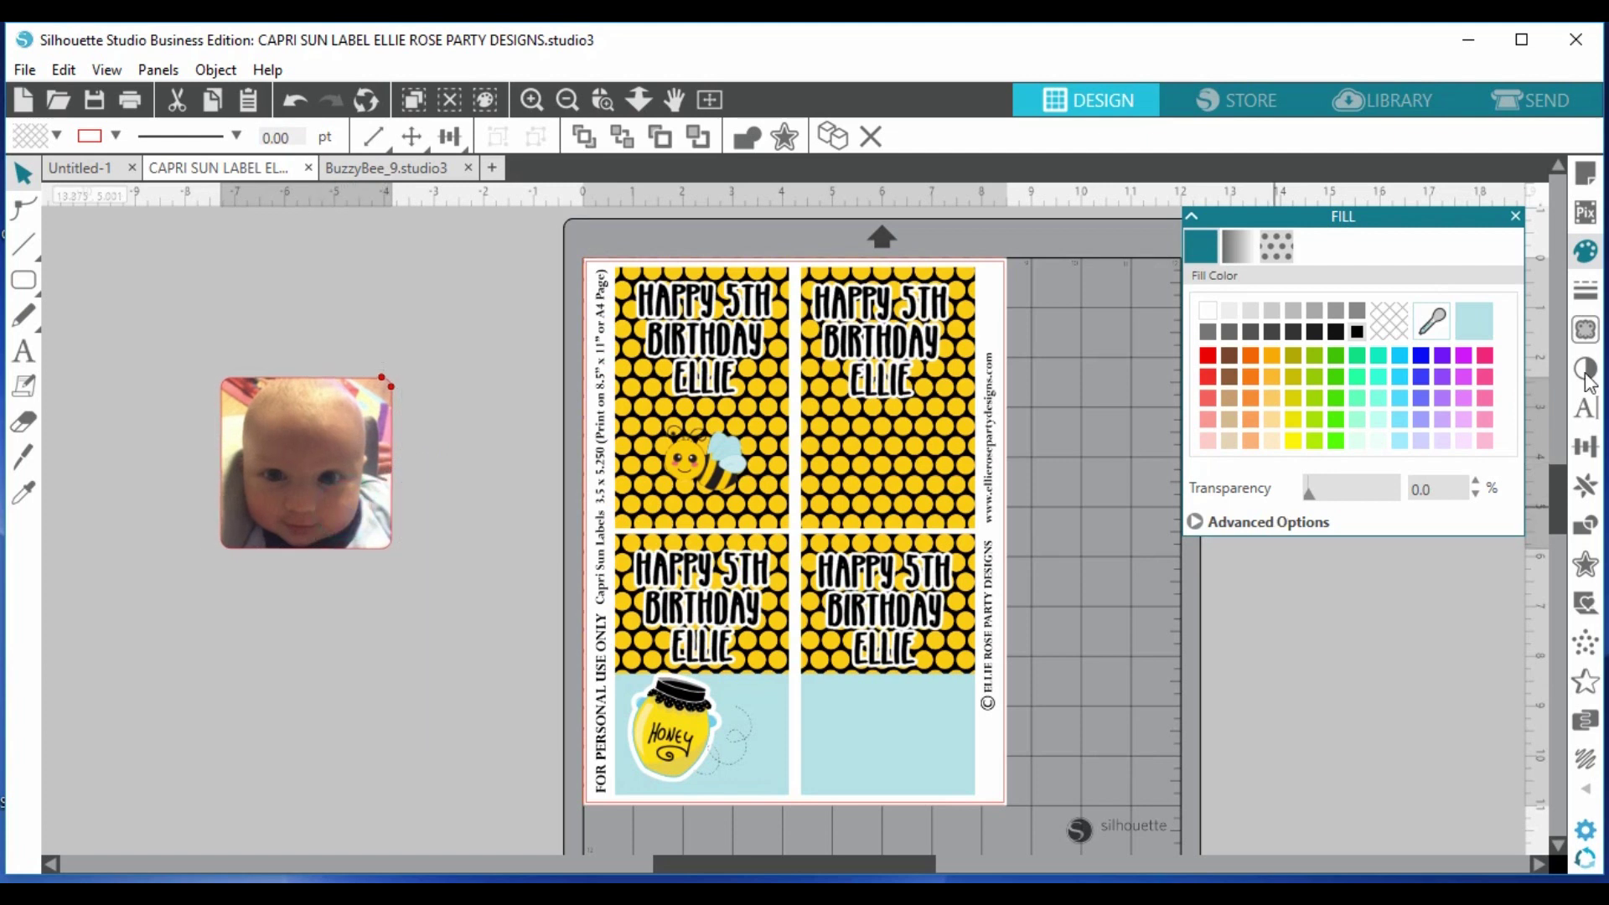
- Give the photo square a white outline with a thickness of 6.00 pt
left_click(1592, 293)
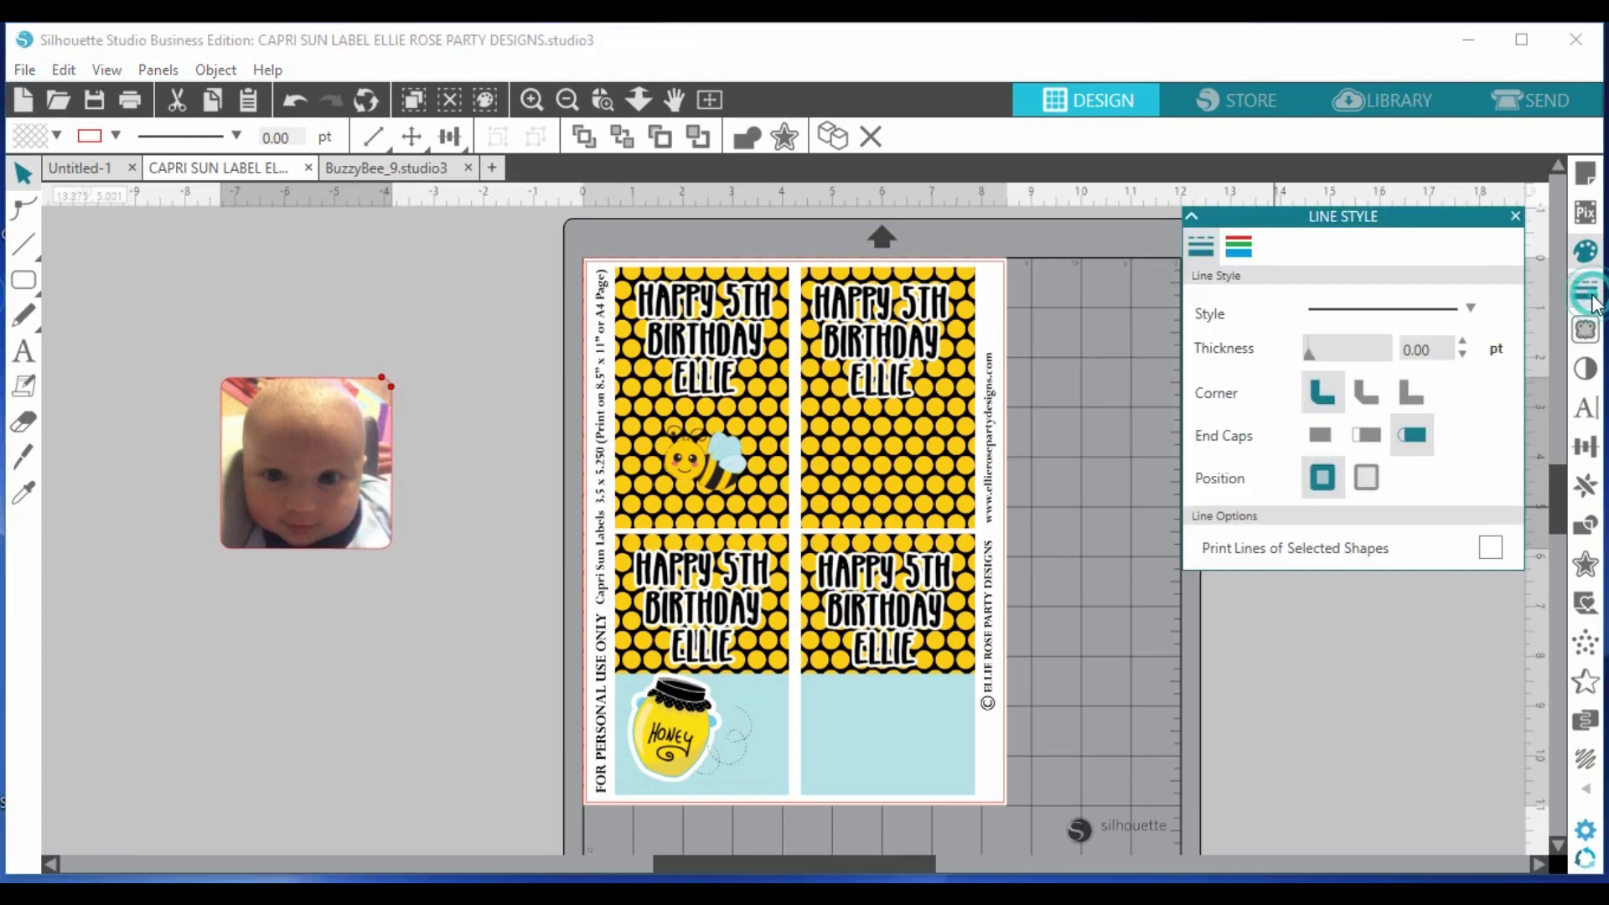
left_click(1240, 248)
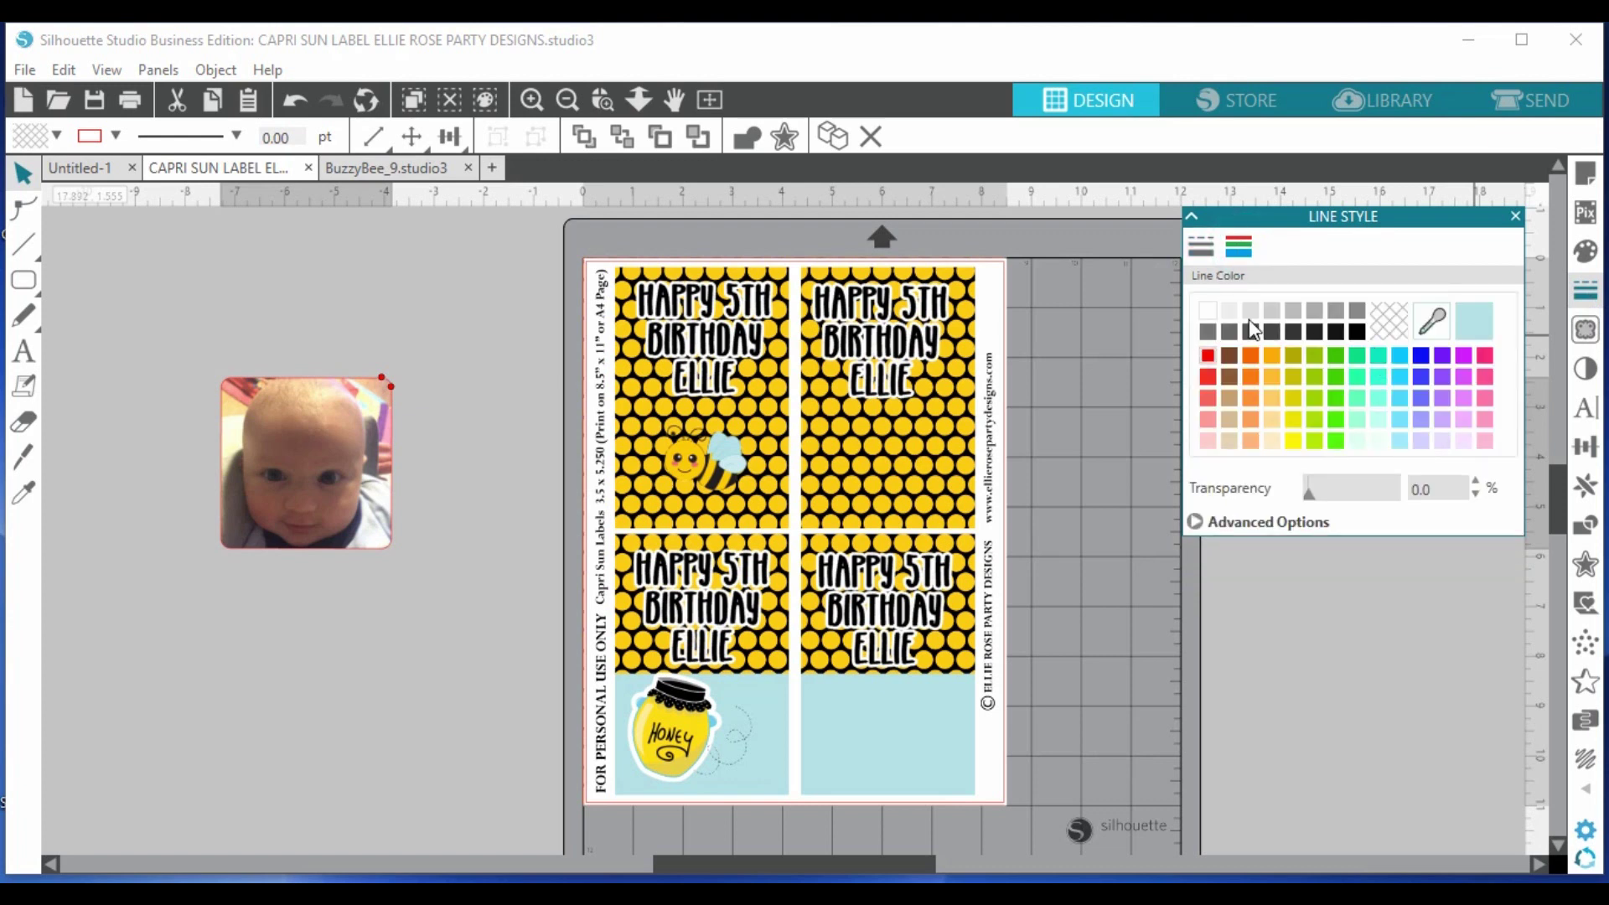
left_click(1208, 310)
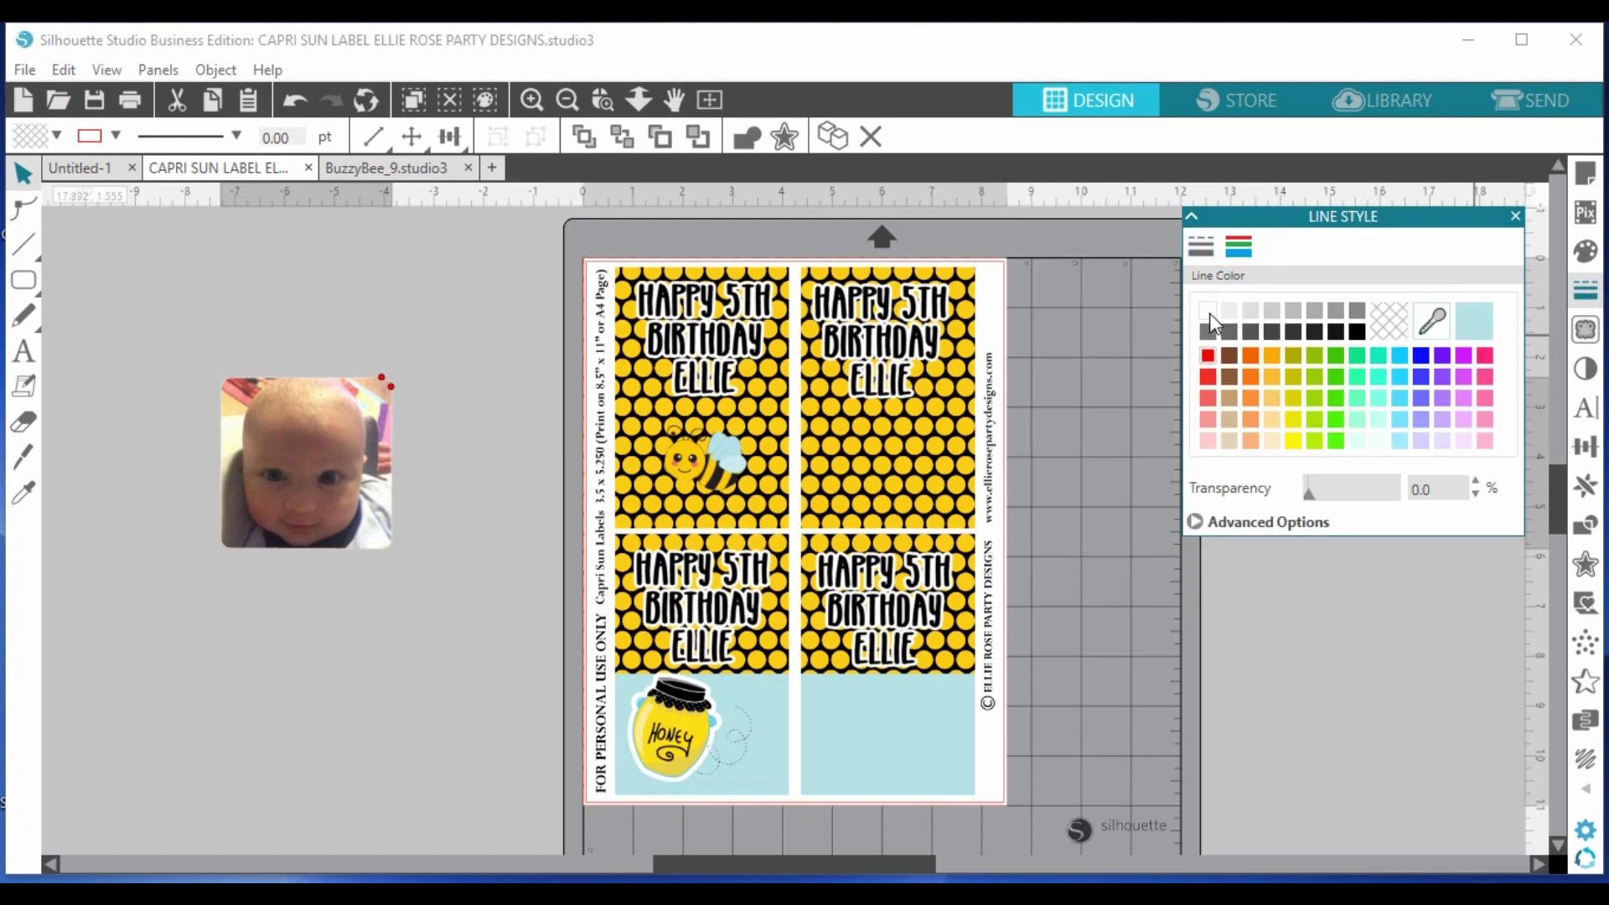
left_click(1201, 247)
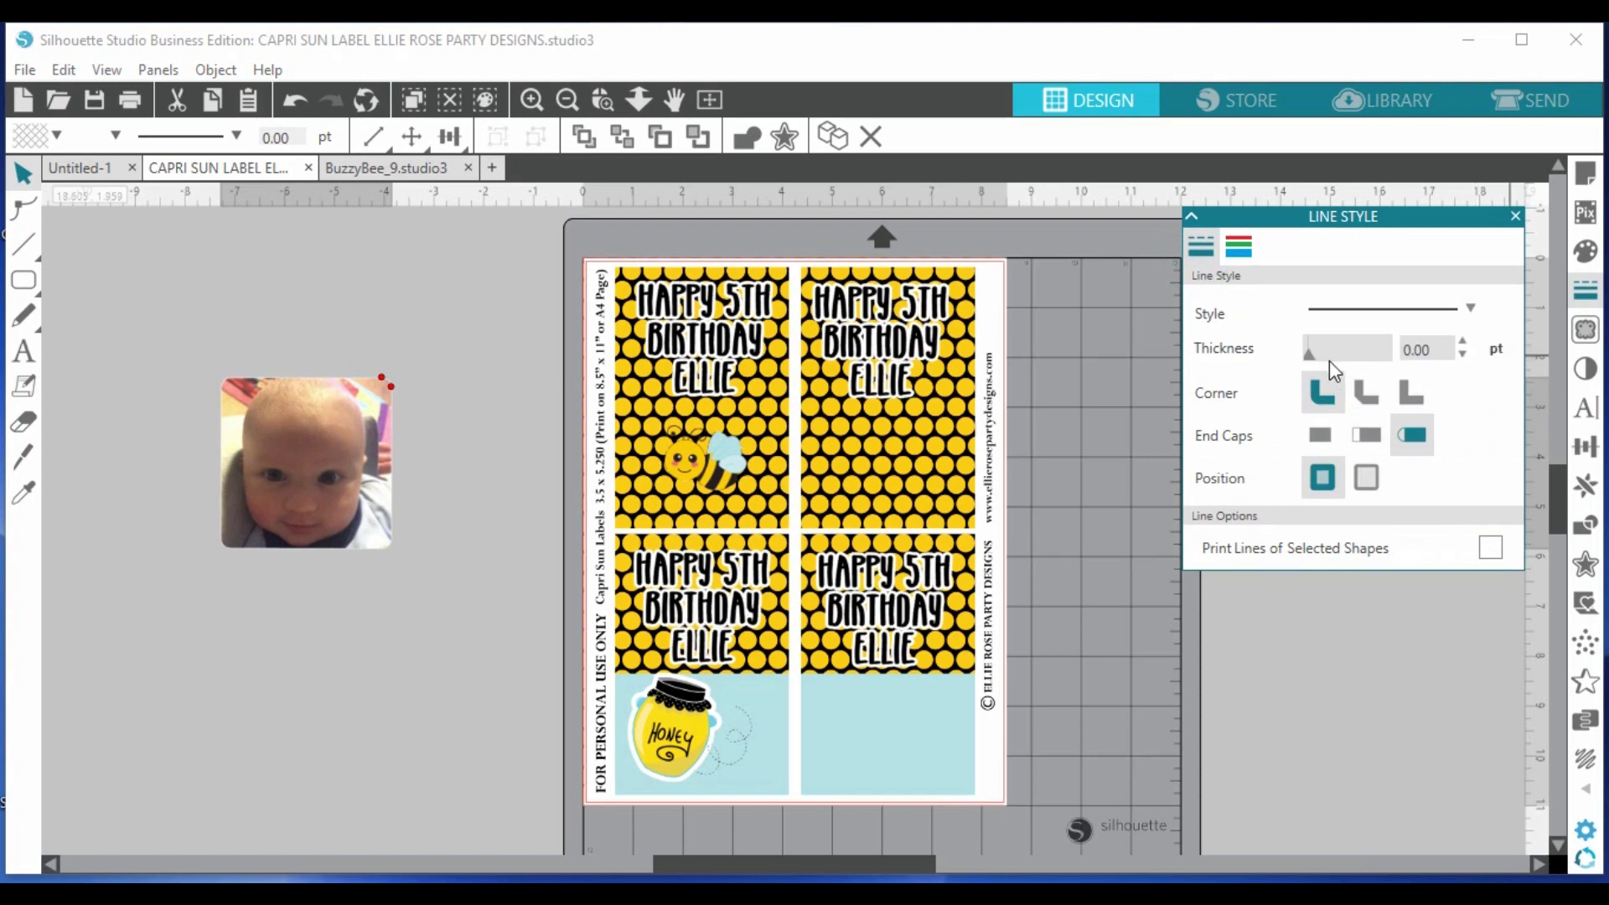
left_click_drag(1309, 360, 1338, 373)
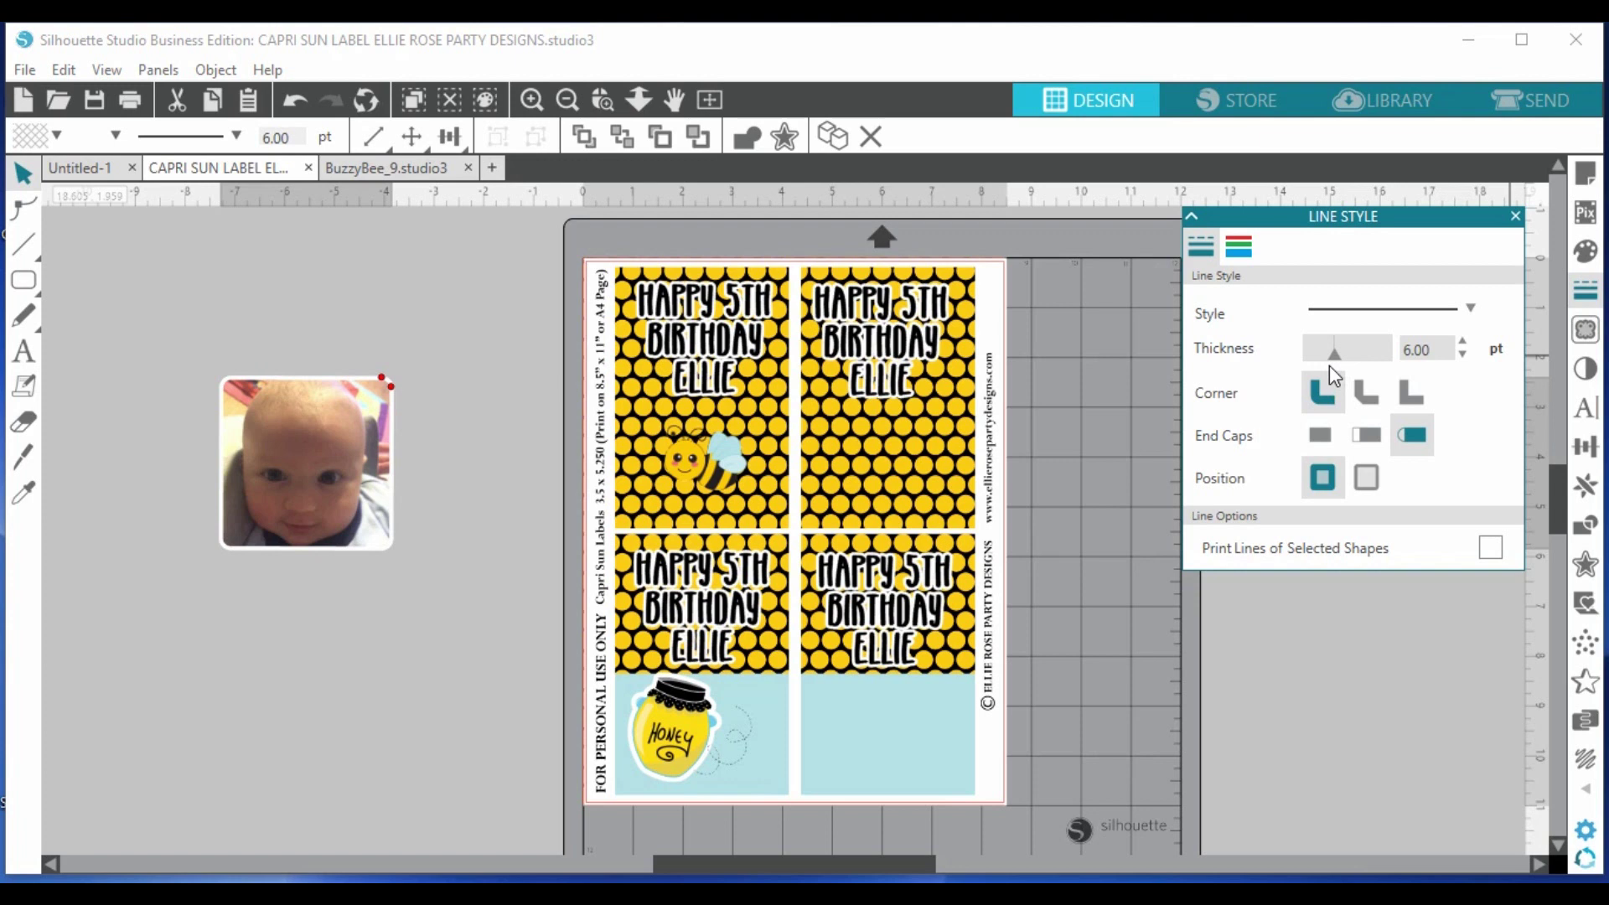
left_click(1300, 715)
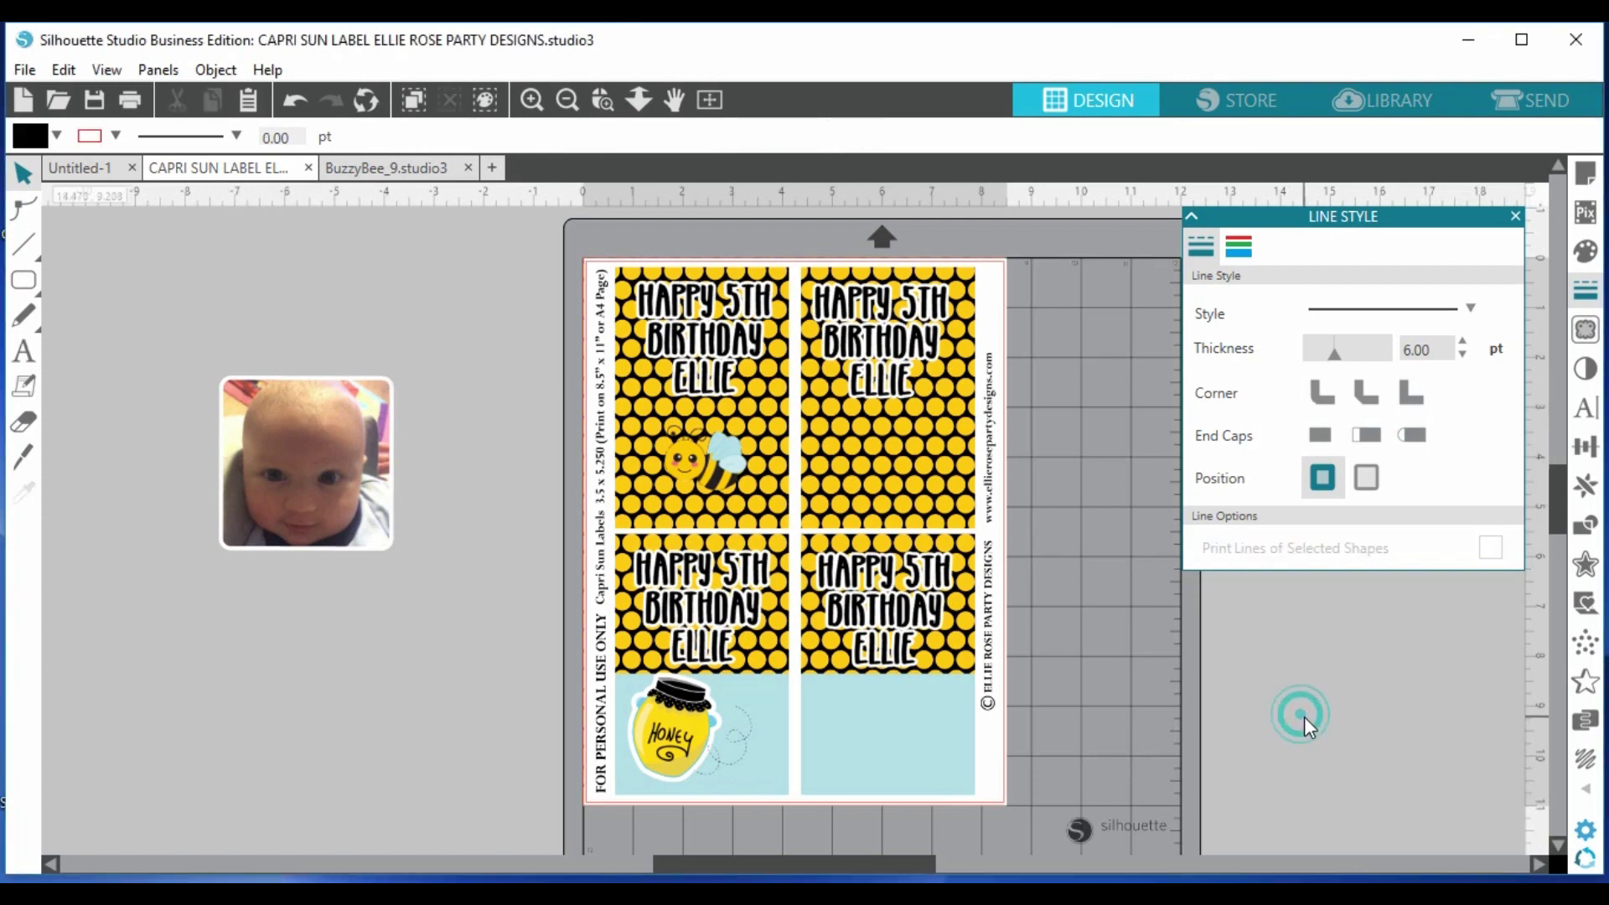
- Move the outlined photo onto the upper-right label and shrink it to fit centered below the birthday text
left_click_drag(327, 495, 955, 460)
left_click(1004, 423)
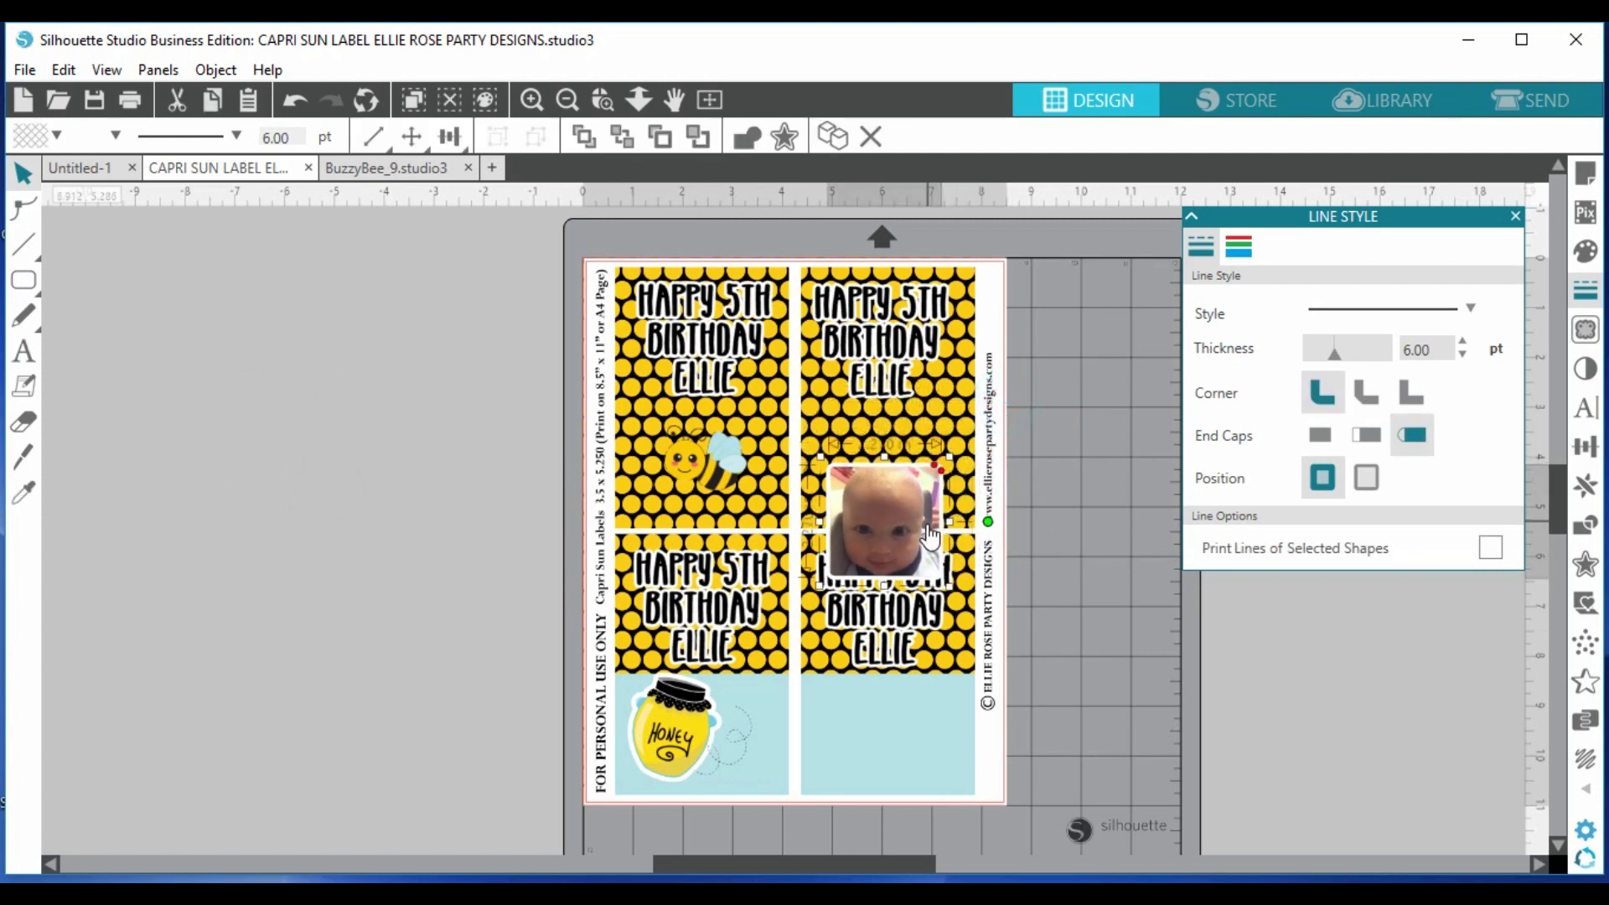
left_click_drag(937, 533, 937, 475)
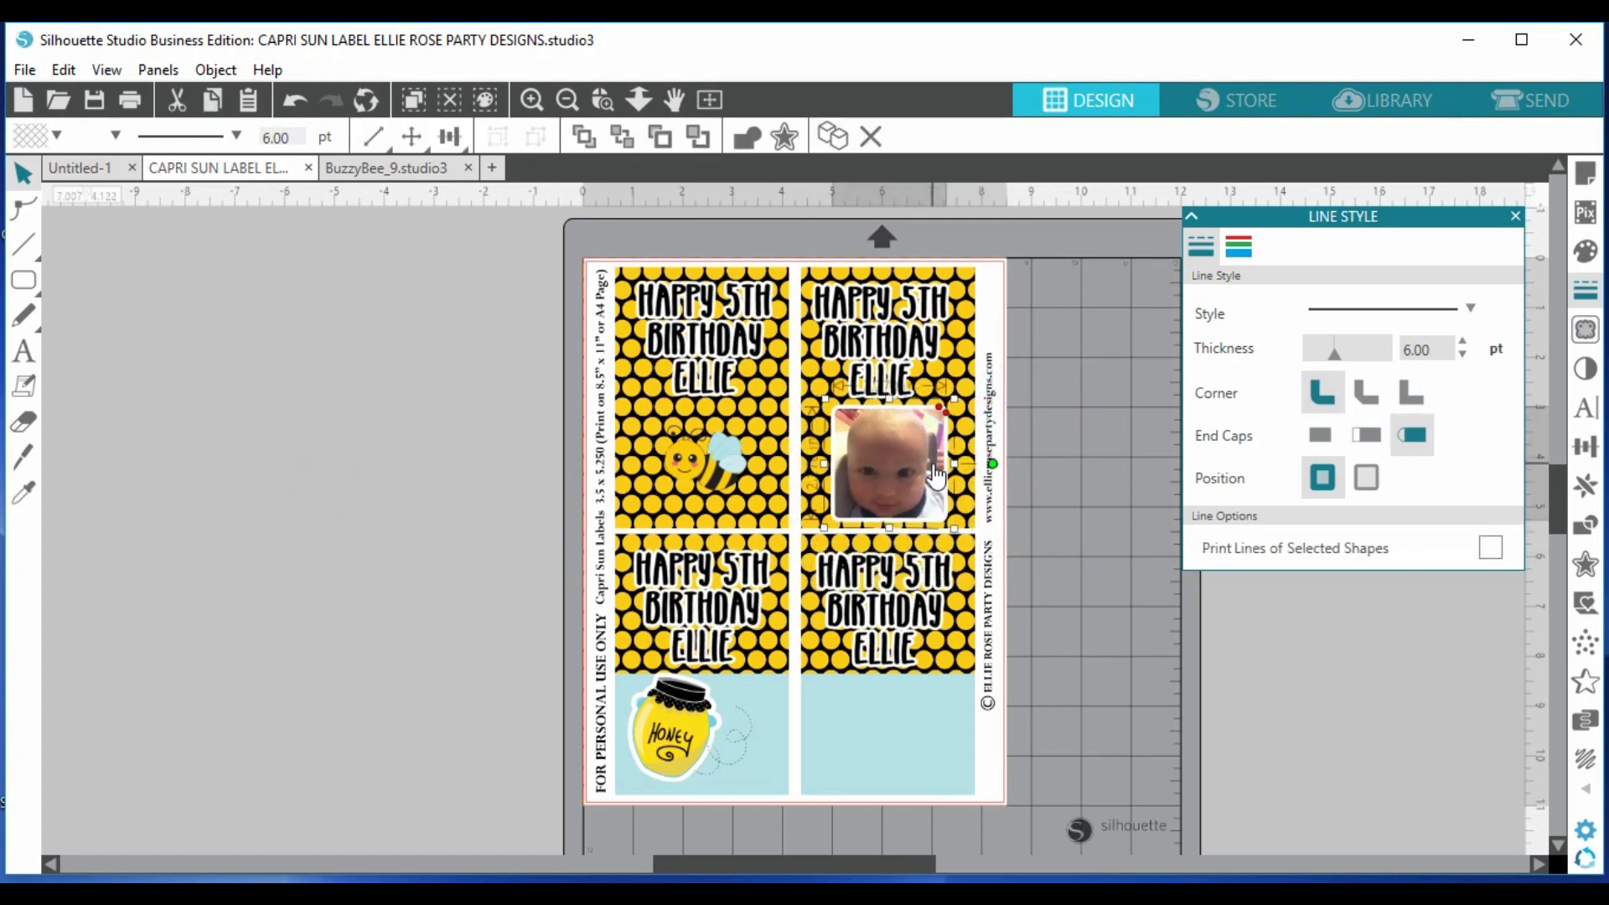
left_click(269, 561)
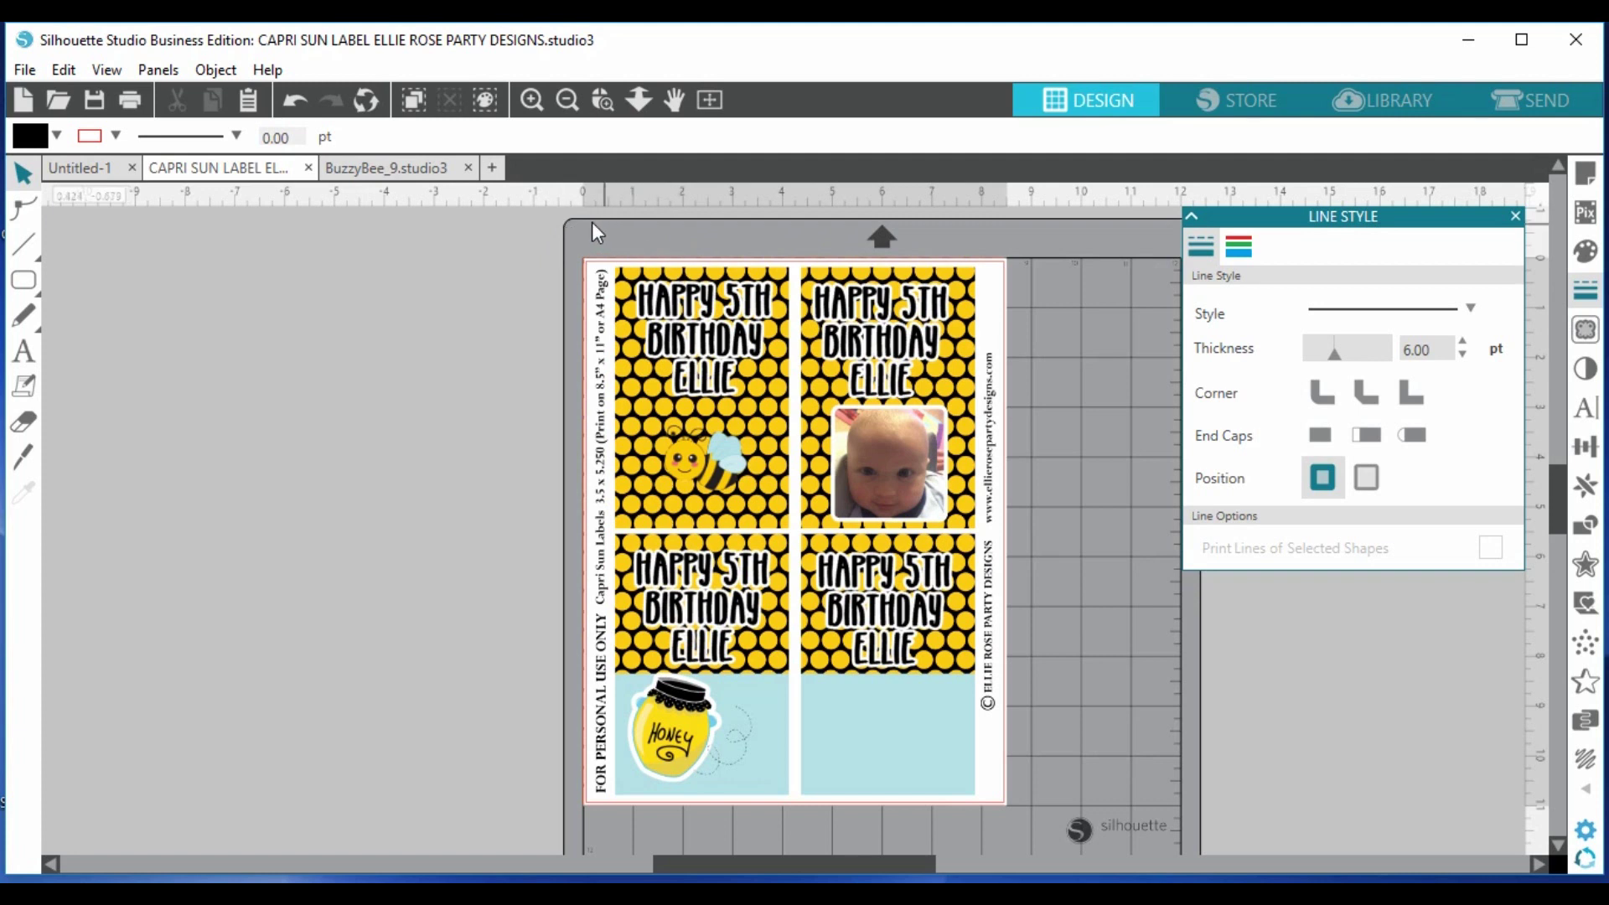
- Group all the label artwork into one object and nudge the grouped sheet into alignment with the page
key("ctrl+a")
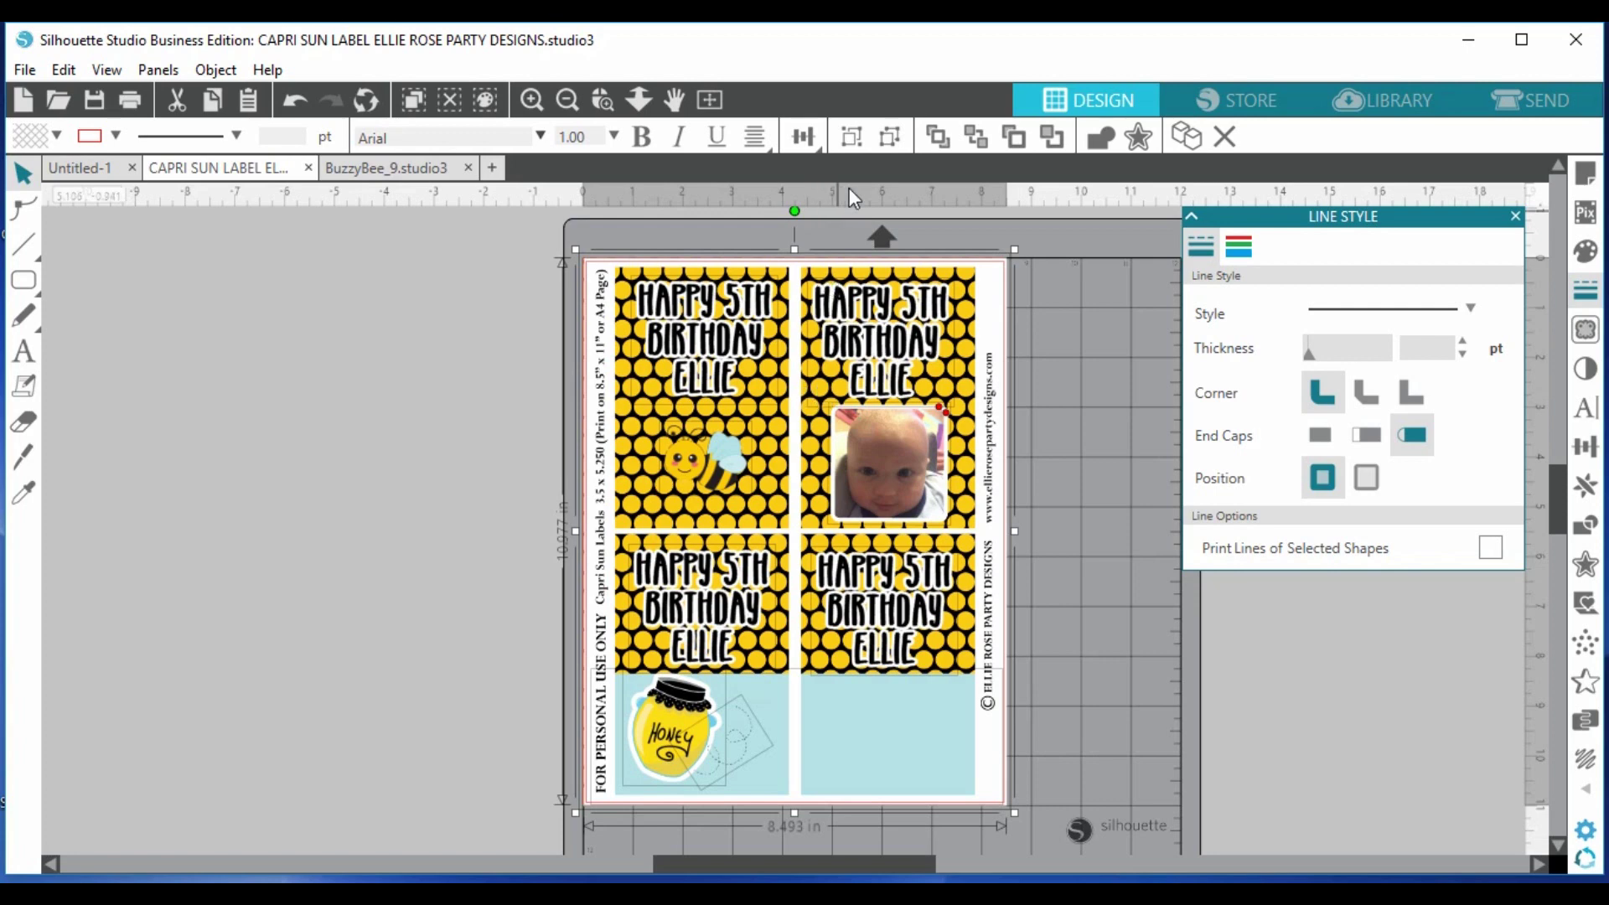
left_click(851, 137)
left_click(251, 564)
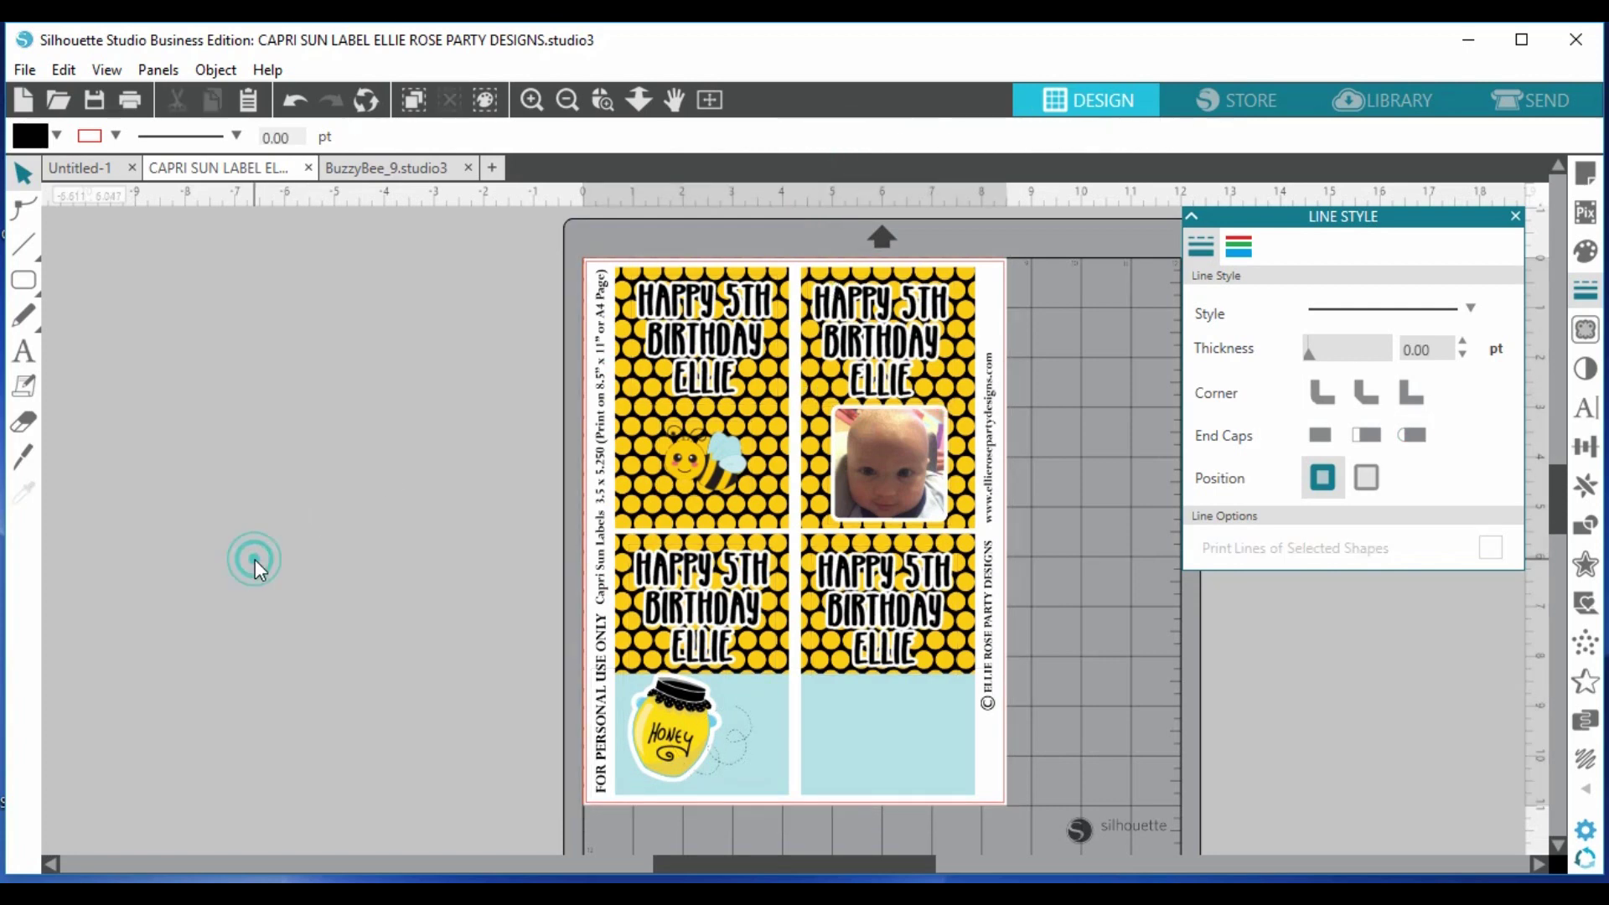
left_click_drag(675, 654, 627, 653)
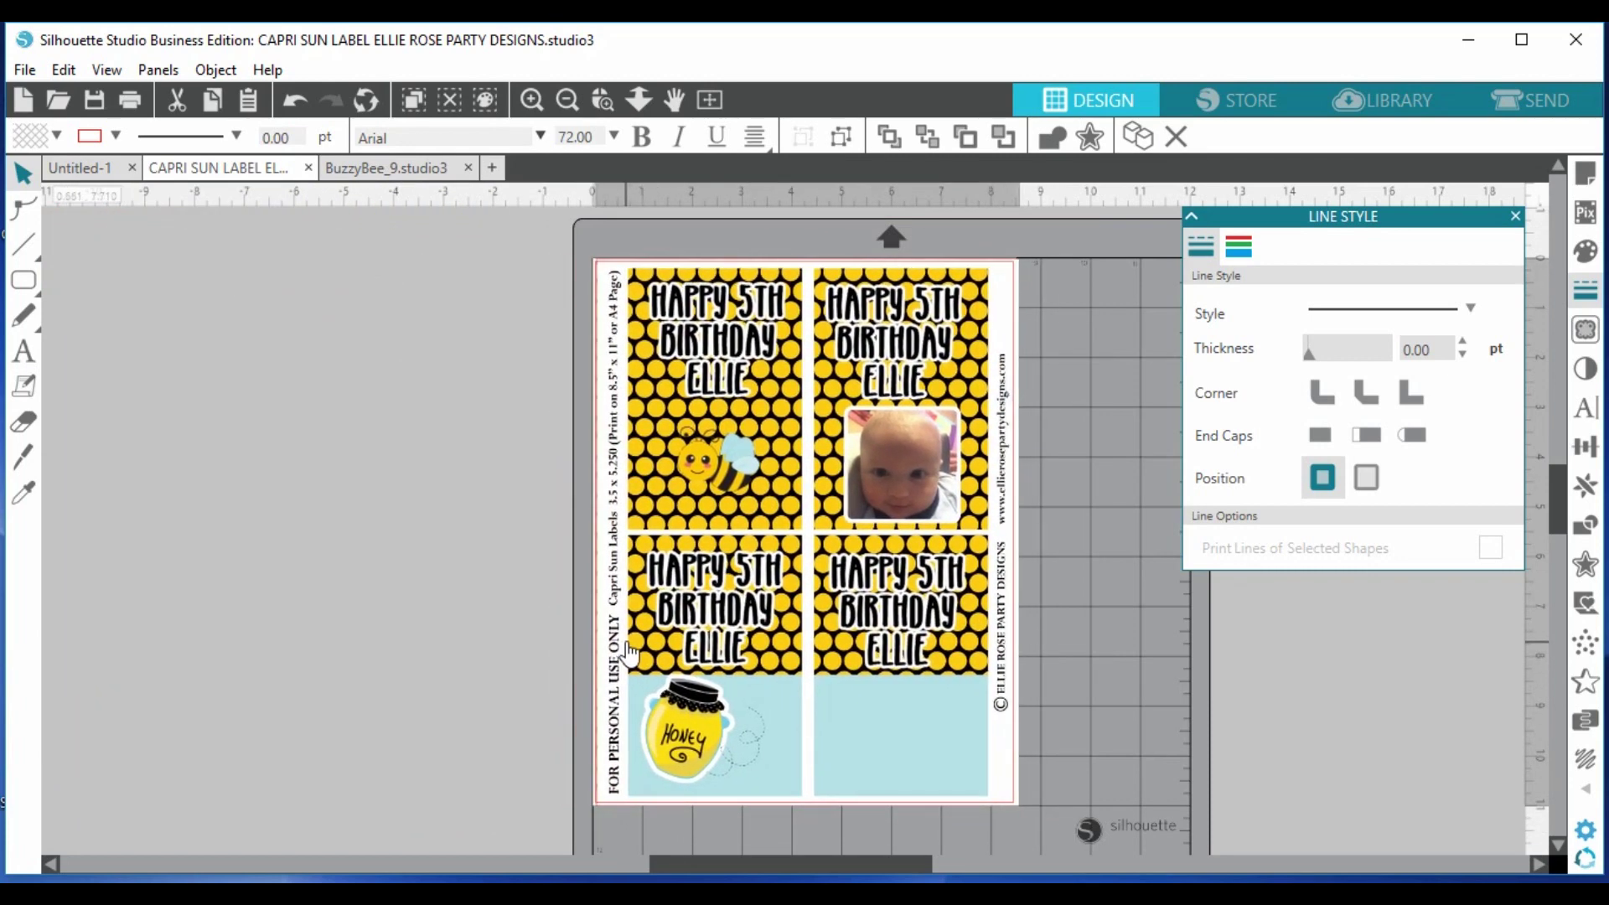
left_click_drag(627, 654, 625, 653)
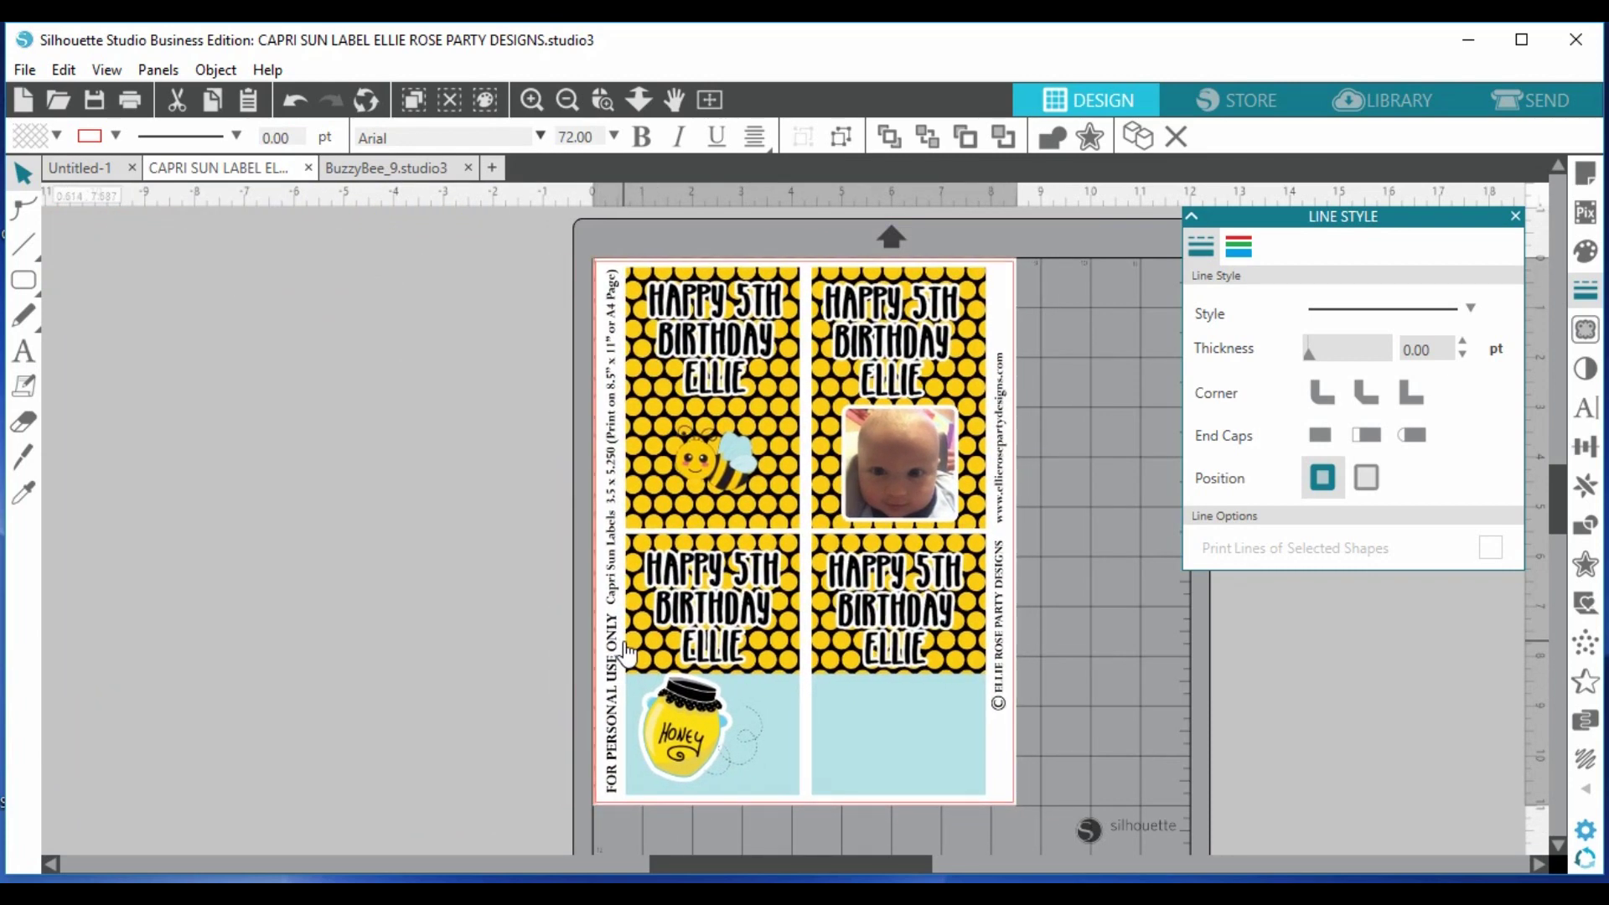
left_click(426, 602)
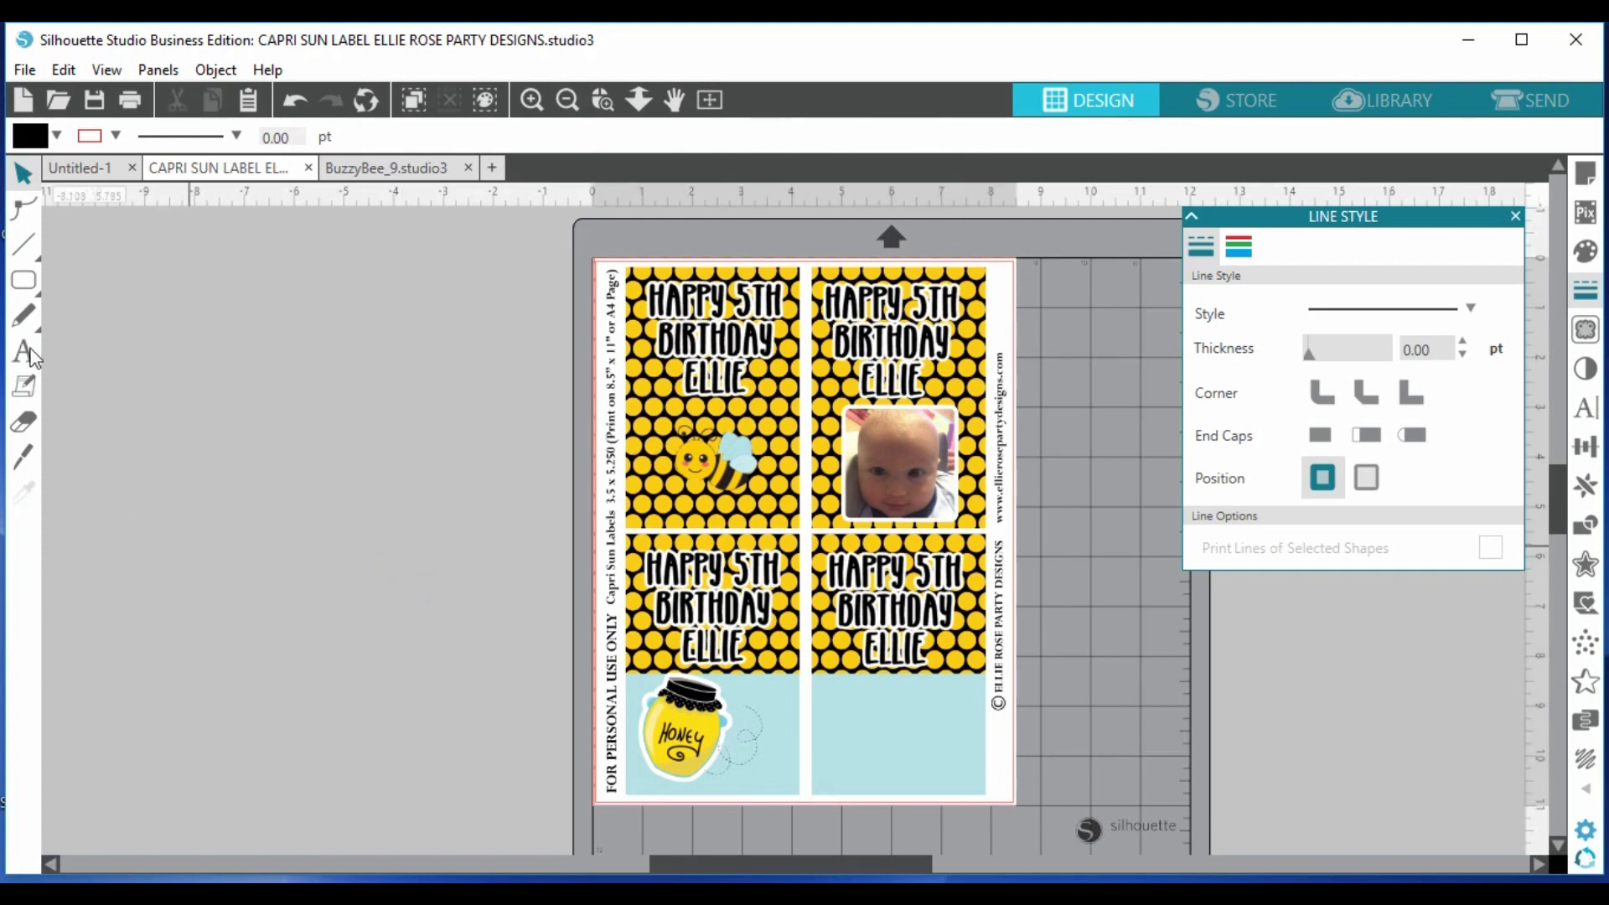
- Print the label sheet with Microsoft Print to PDF and save it to the desktop as SUNSHINE
left_click(25, 70)
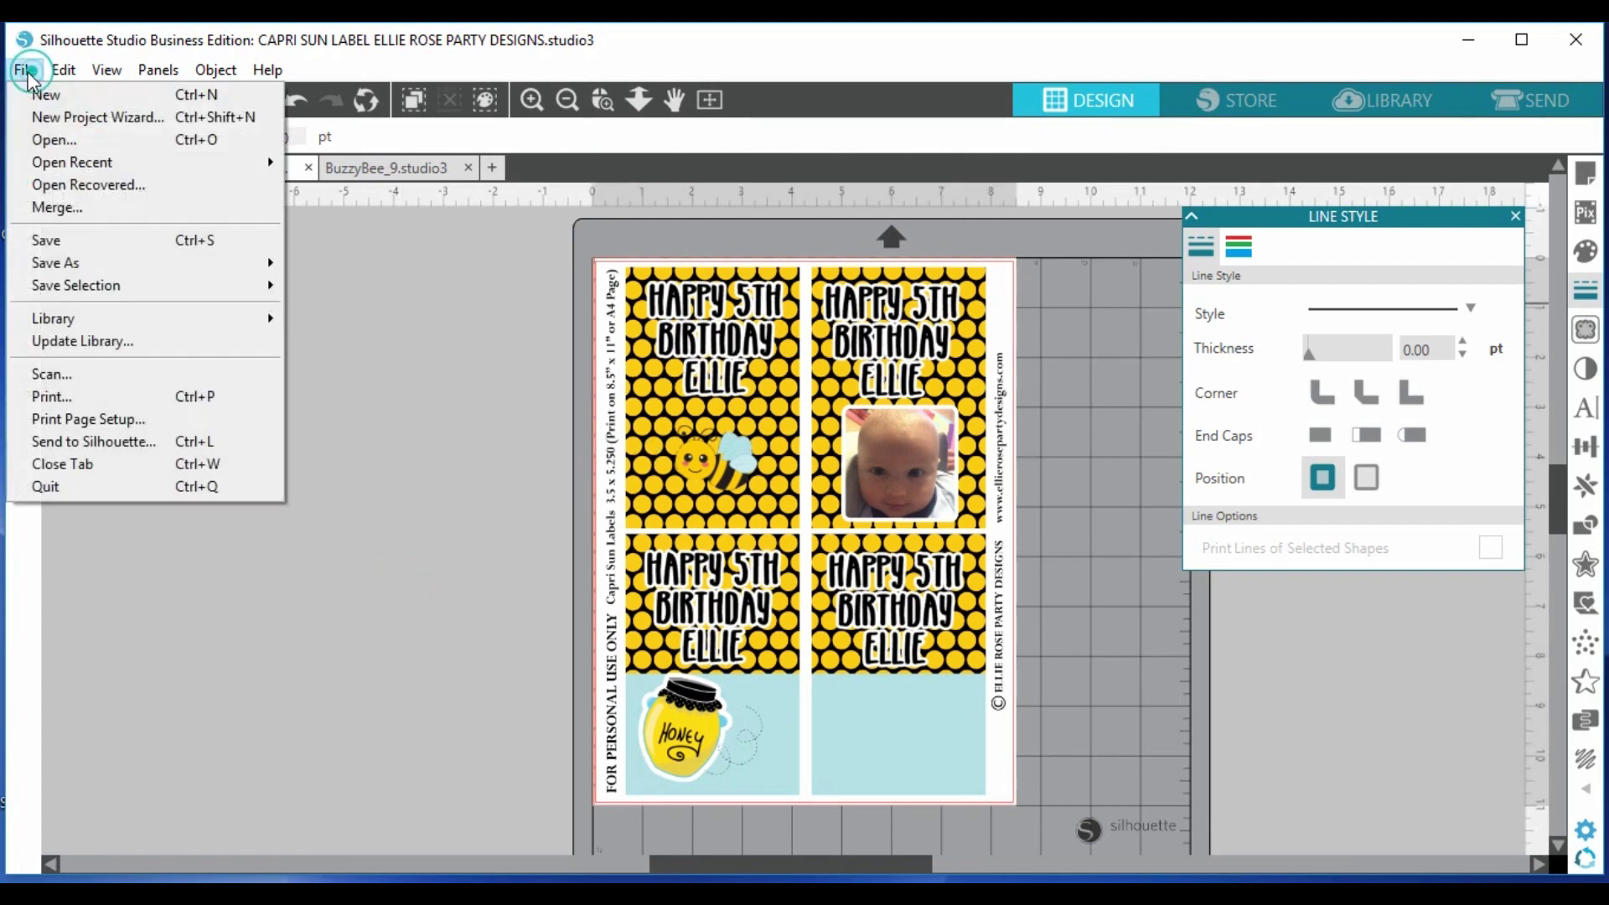
left_click(88, 395)
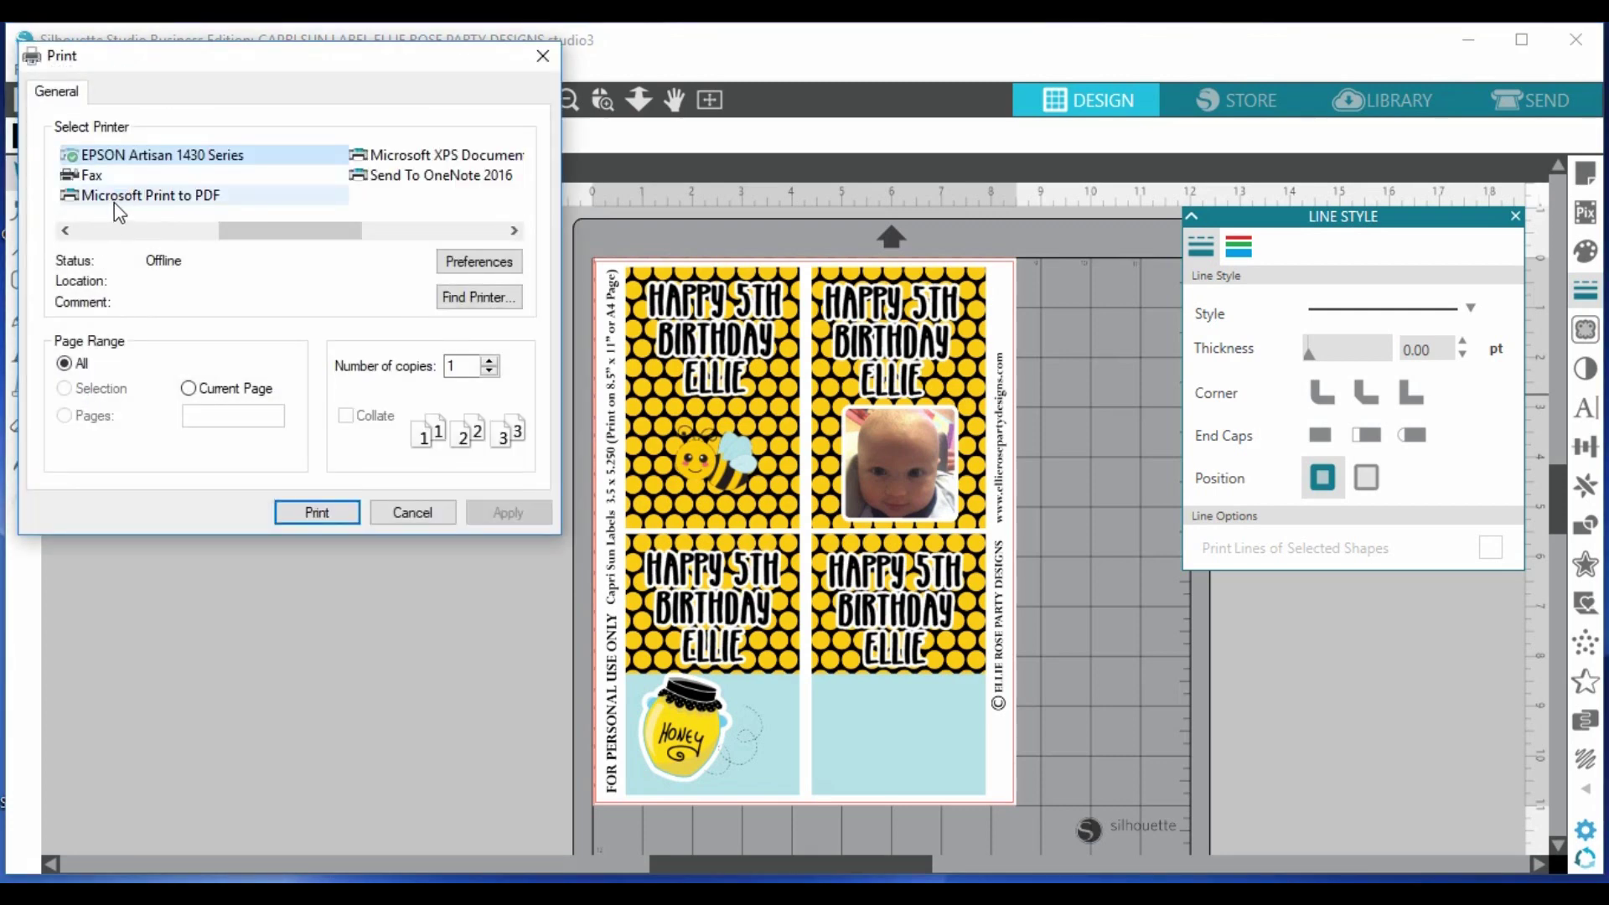
left_click(175, 200)
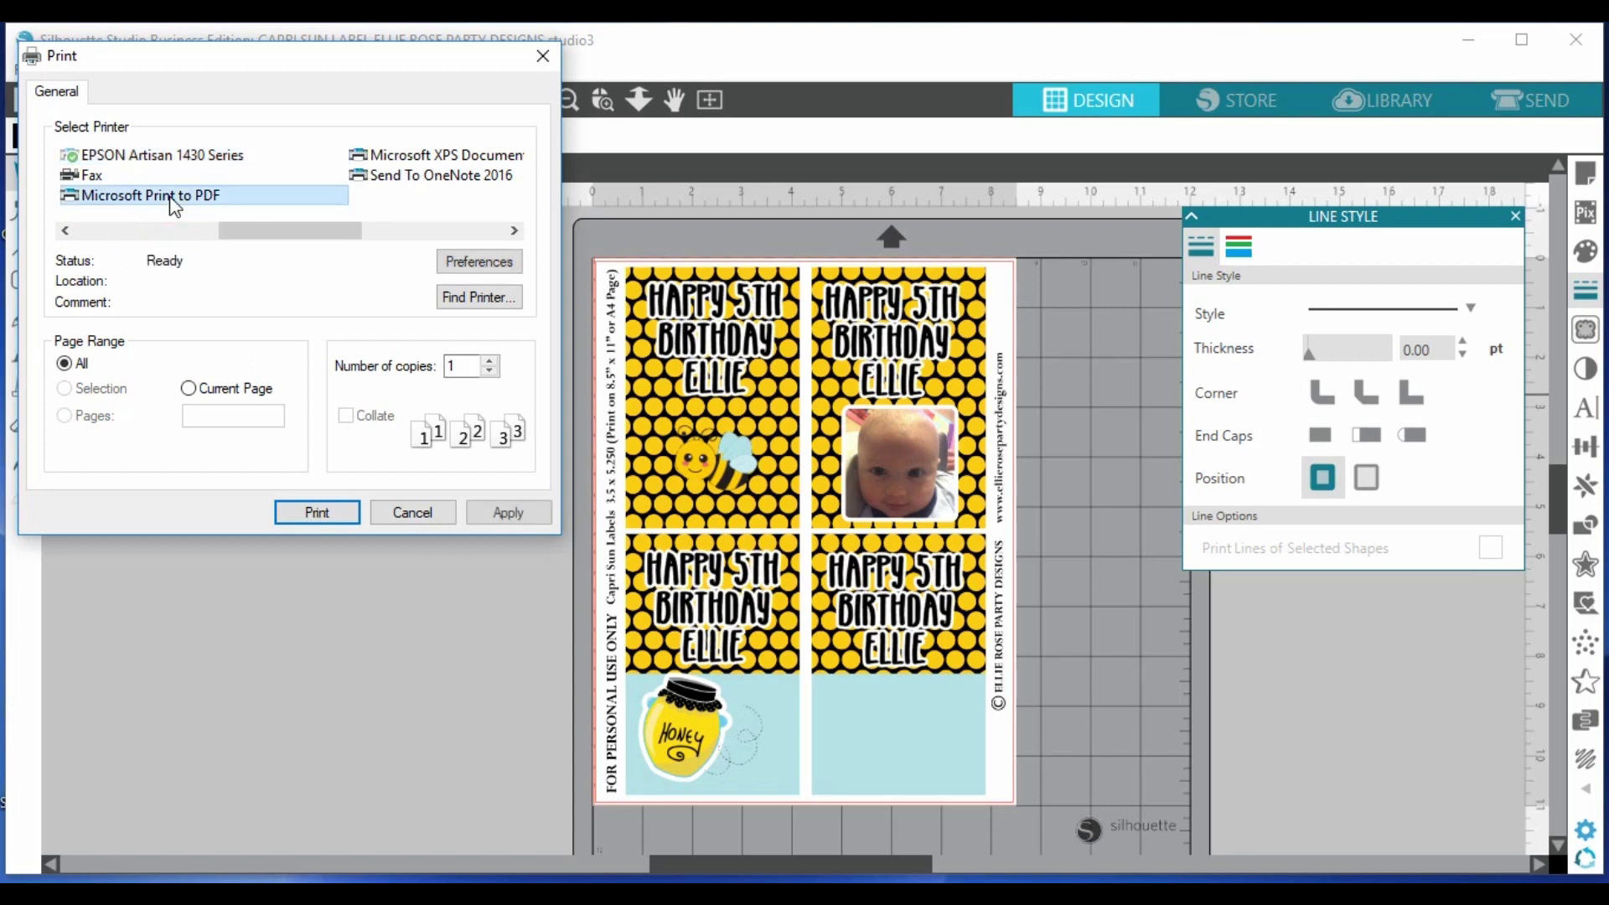
left_click(329, 520)
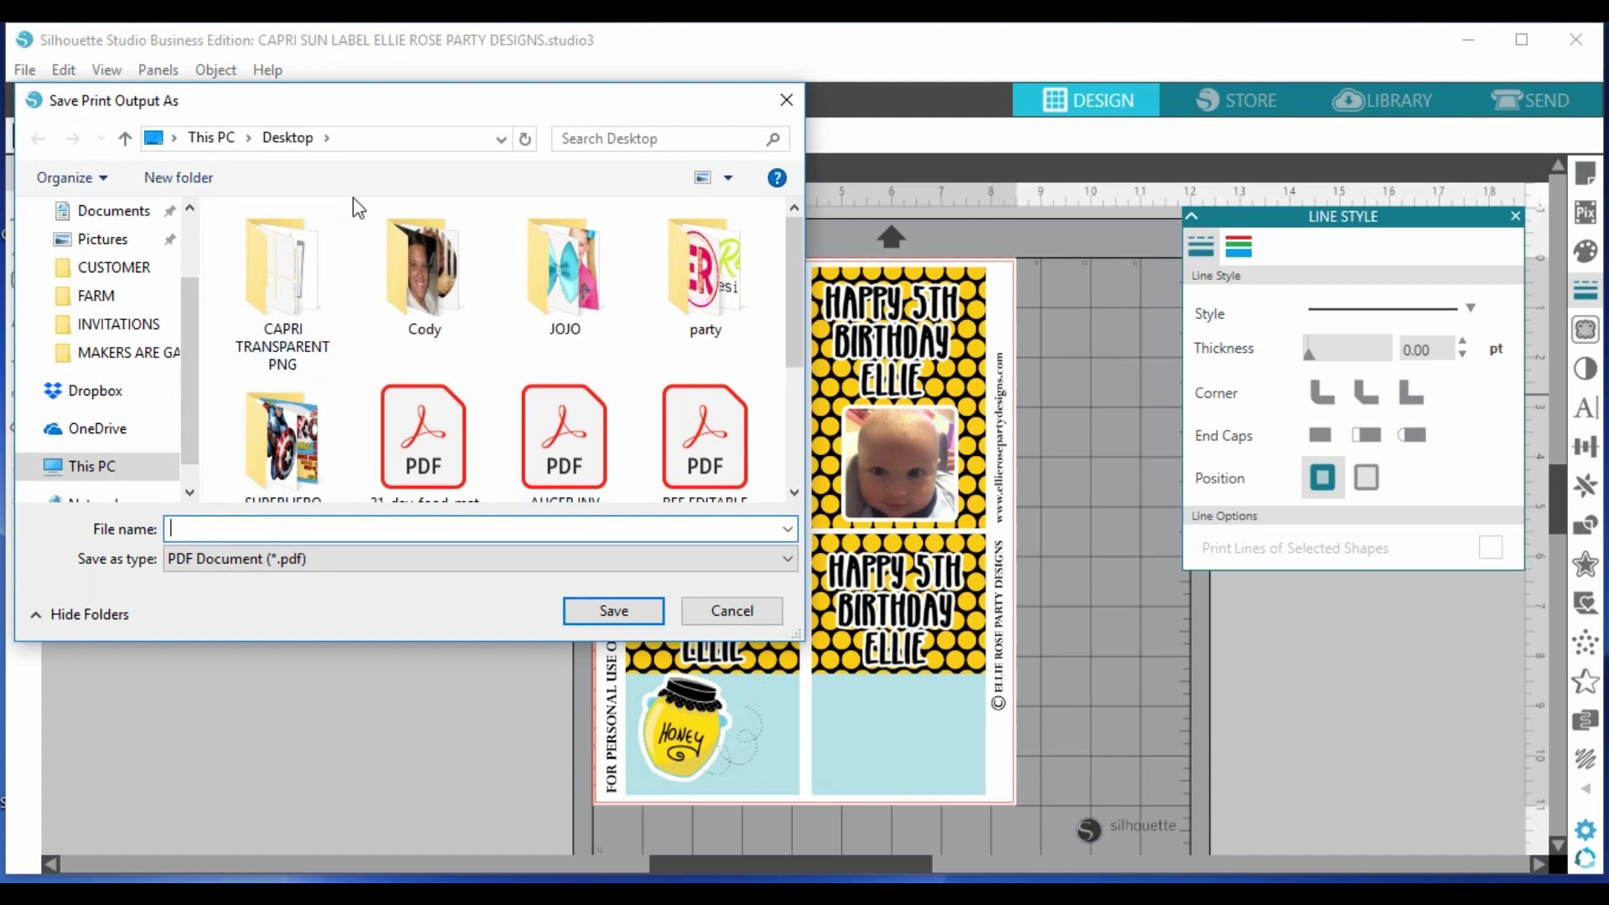
type("SUNSHINE")
left_click(649, 613)
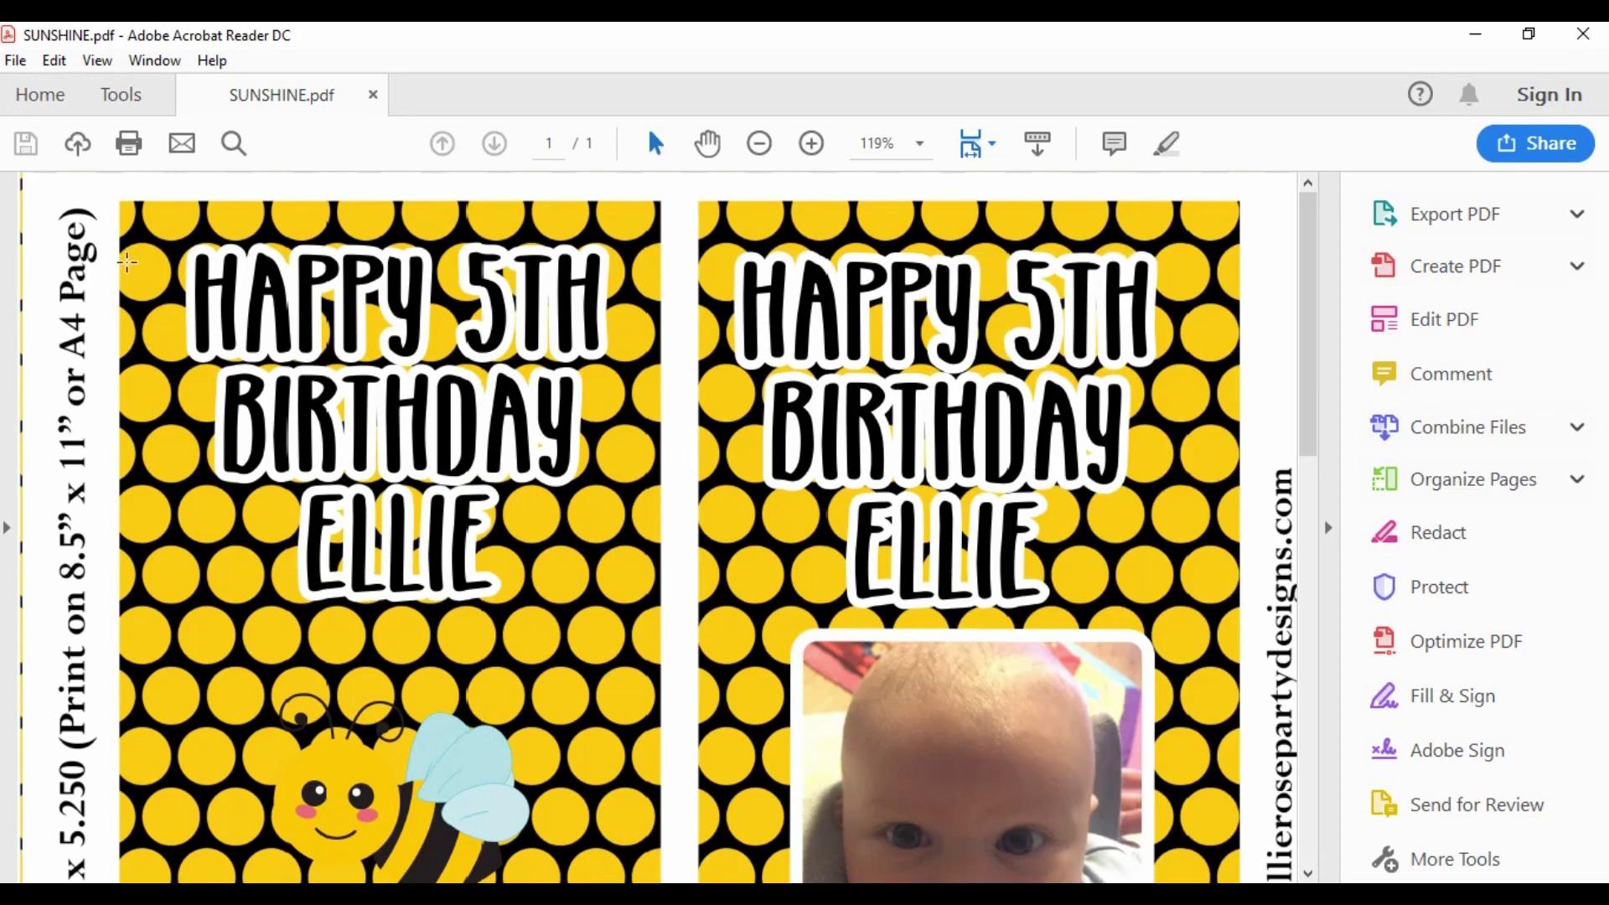
- Zoom the SUNSHINE.pdf output in Adobe Acrobat Reader out to 46.7% to check the whole label page
left_click(761, 143)
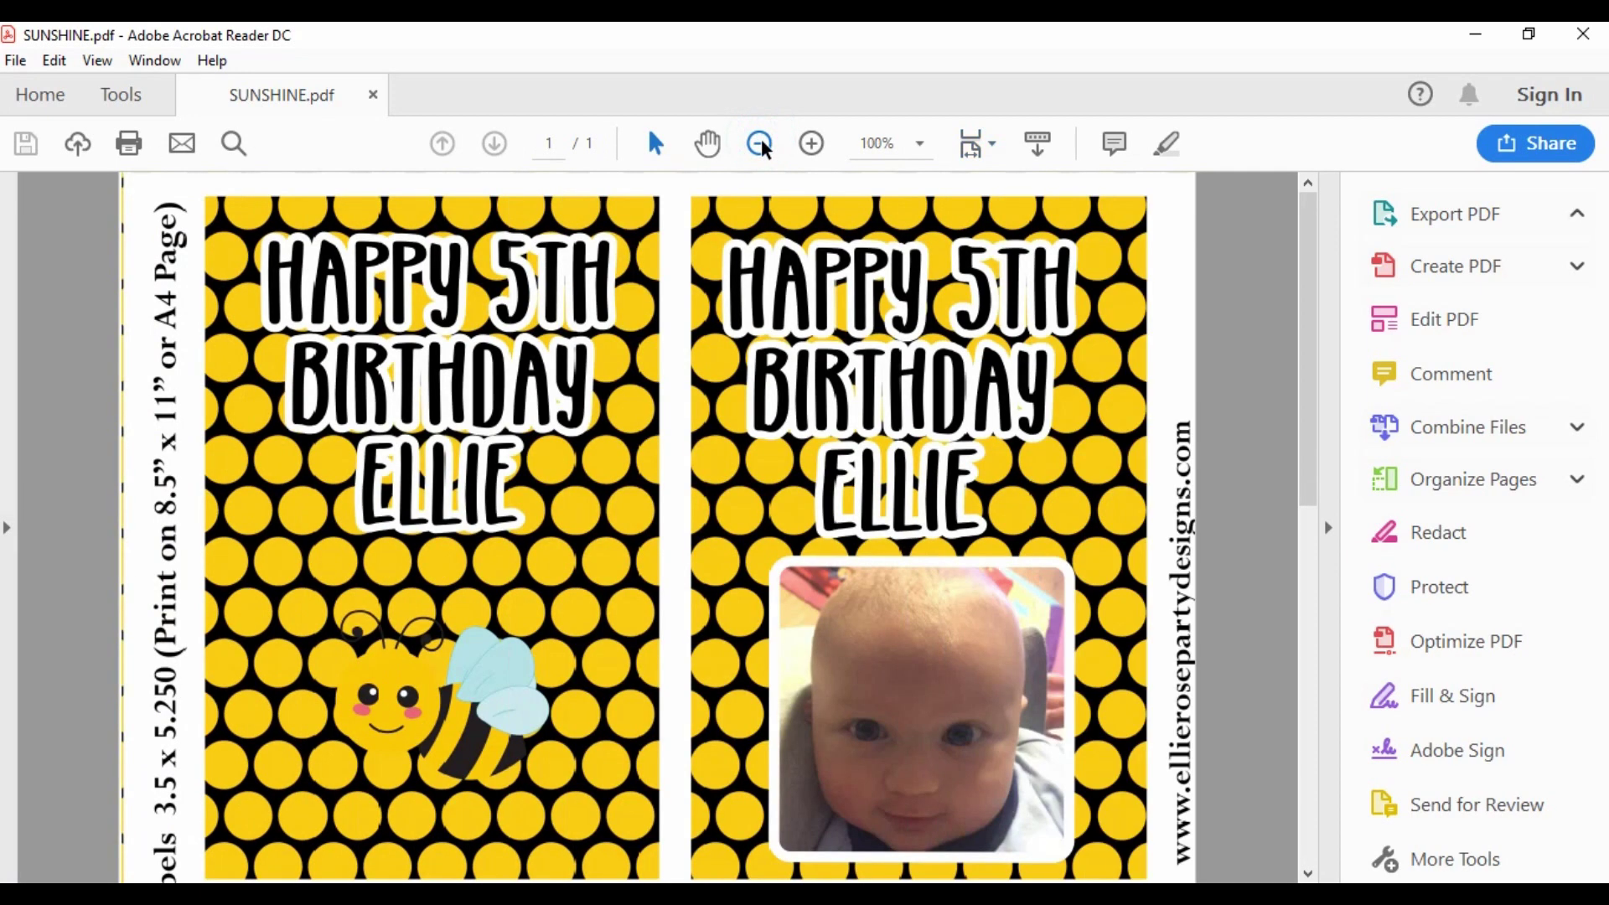
left_click(761, 143)
left_click(761, 143)
left_click(761, 144)
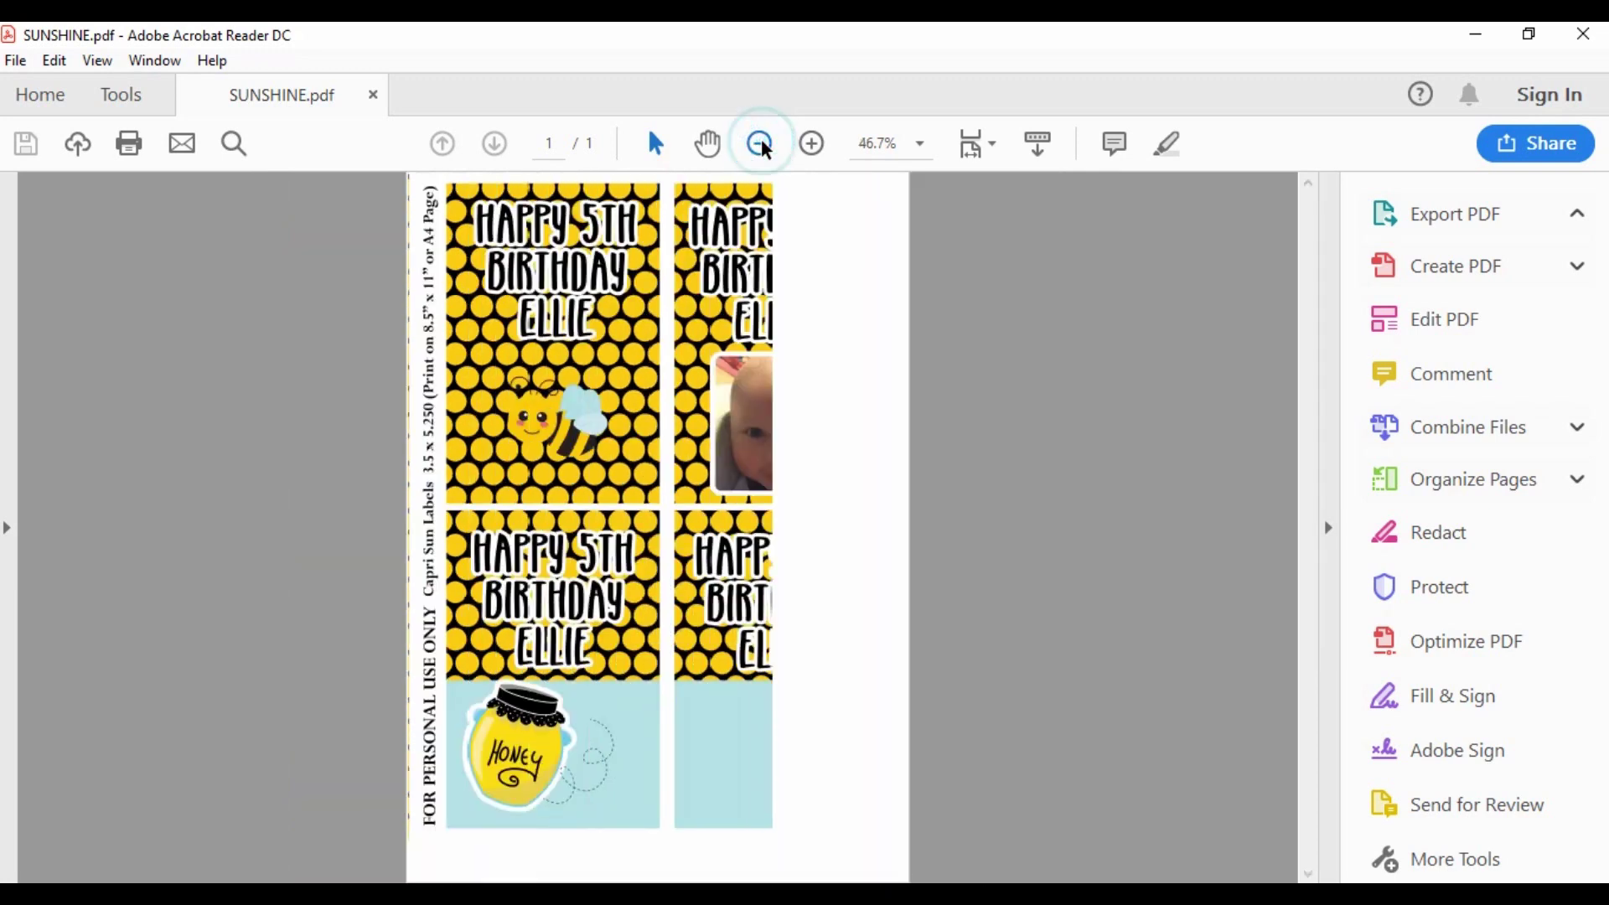